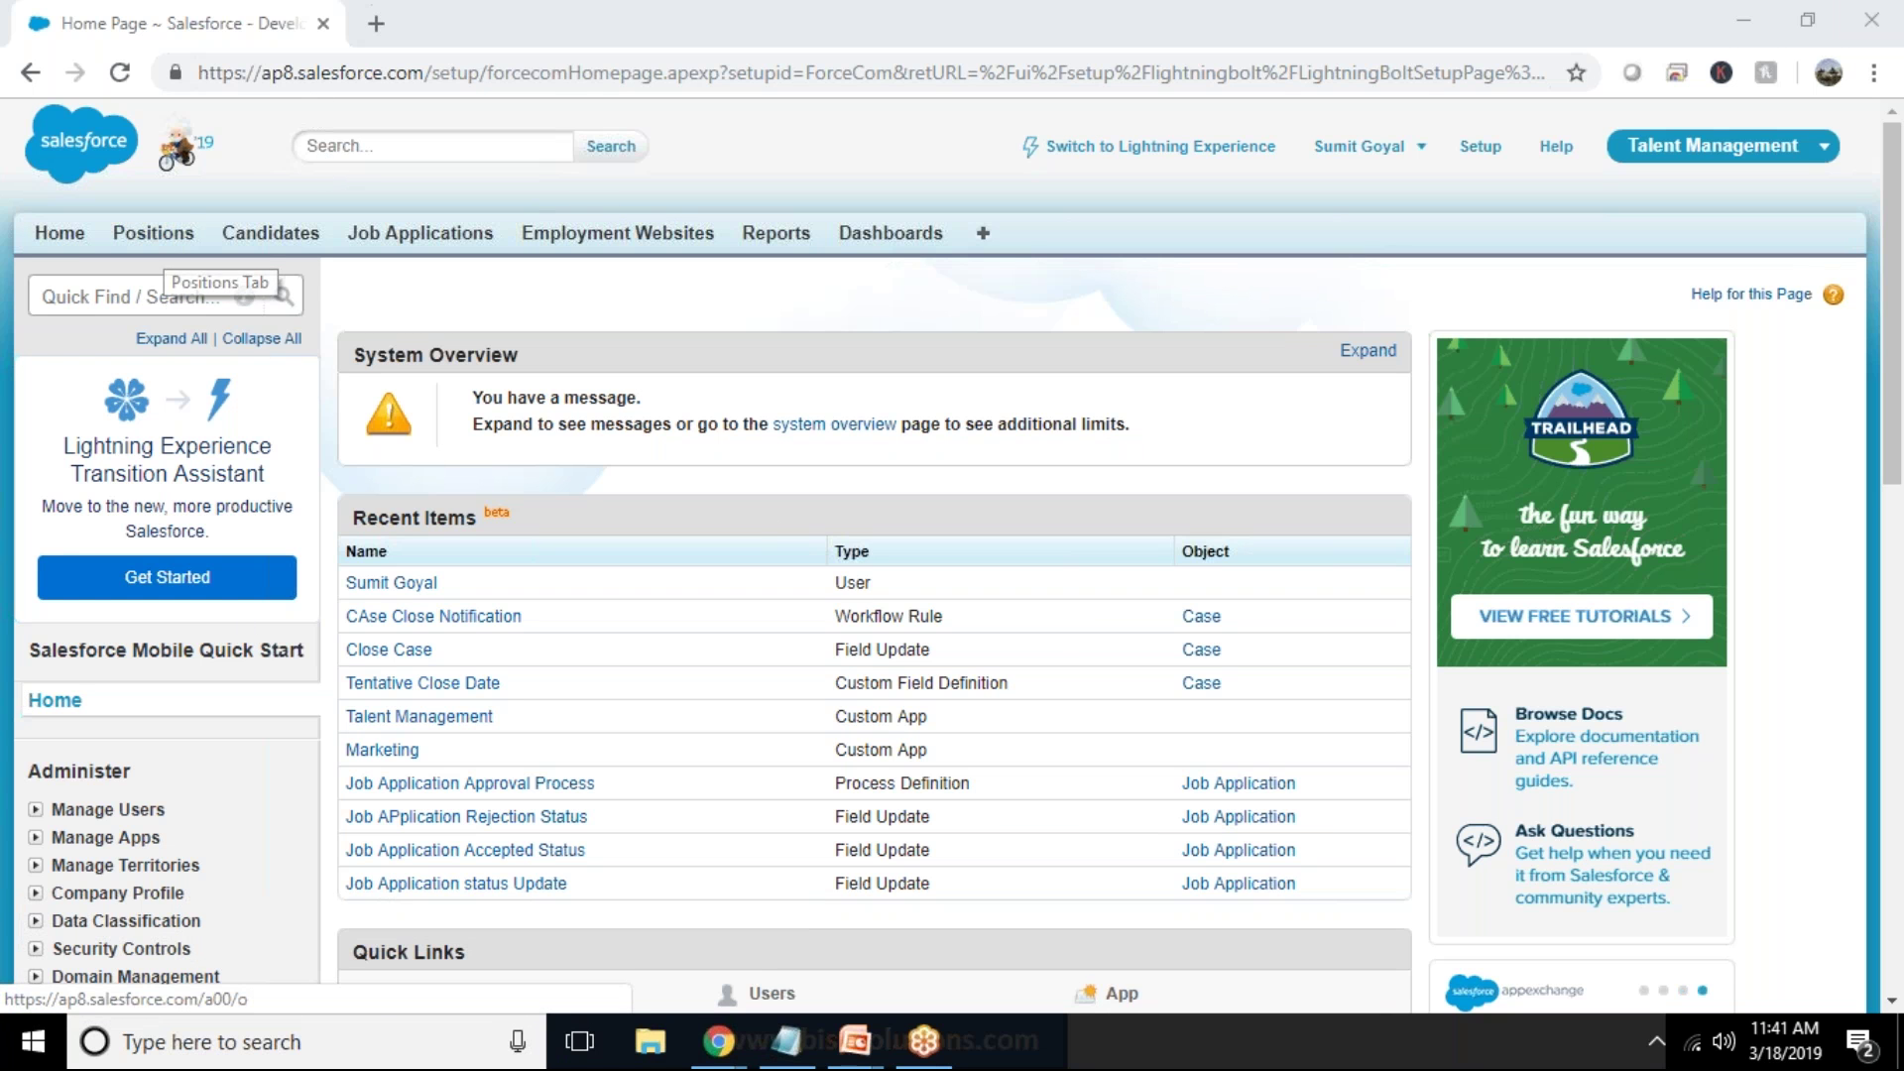
Step: Place the cursor in the Setup Quick Find search box
left_click(185, 294)
Step: Filter Setup by 'Lightni', open Lightning Bolt Solutions and choose 'Create the first one'
type("Lightni")
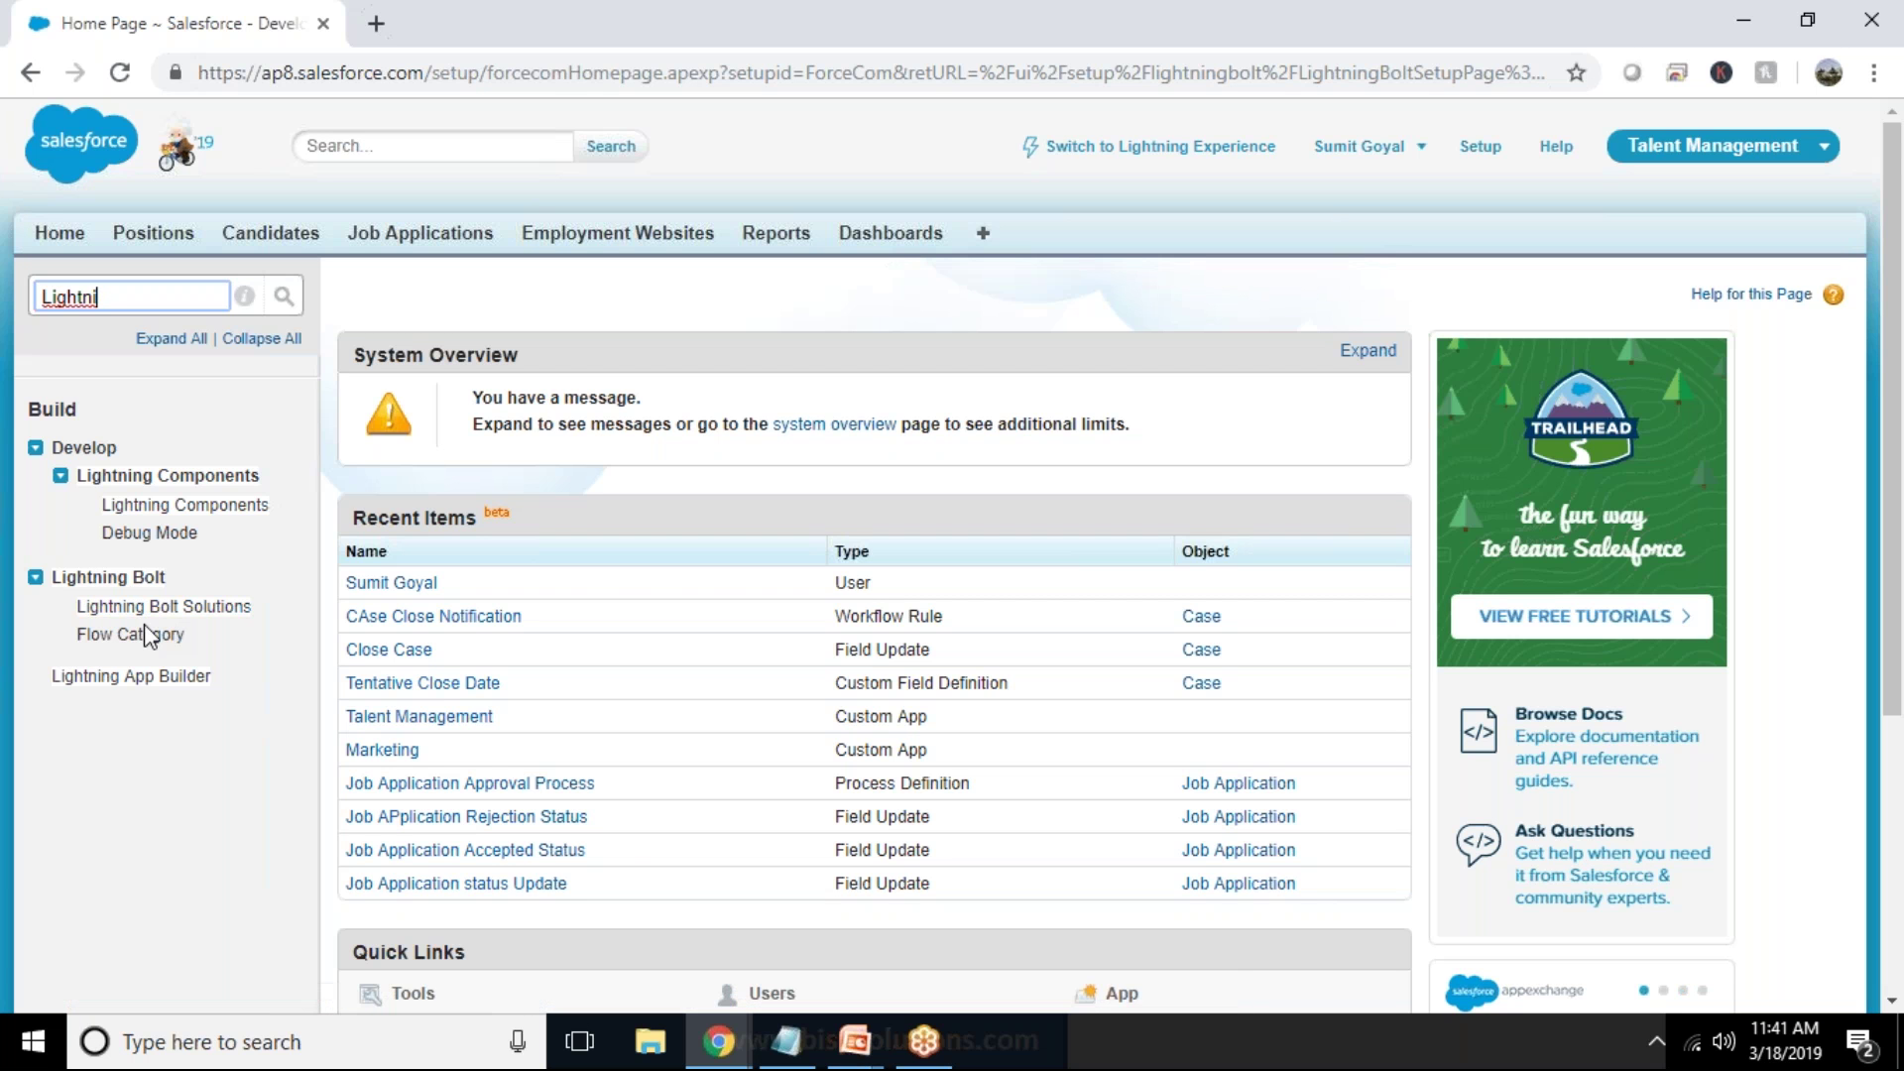
left_click(187, 615)
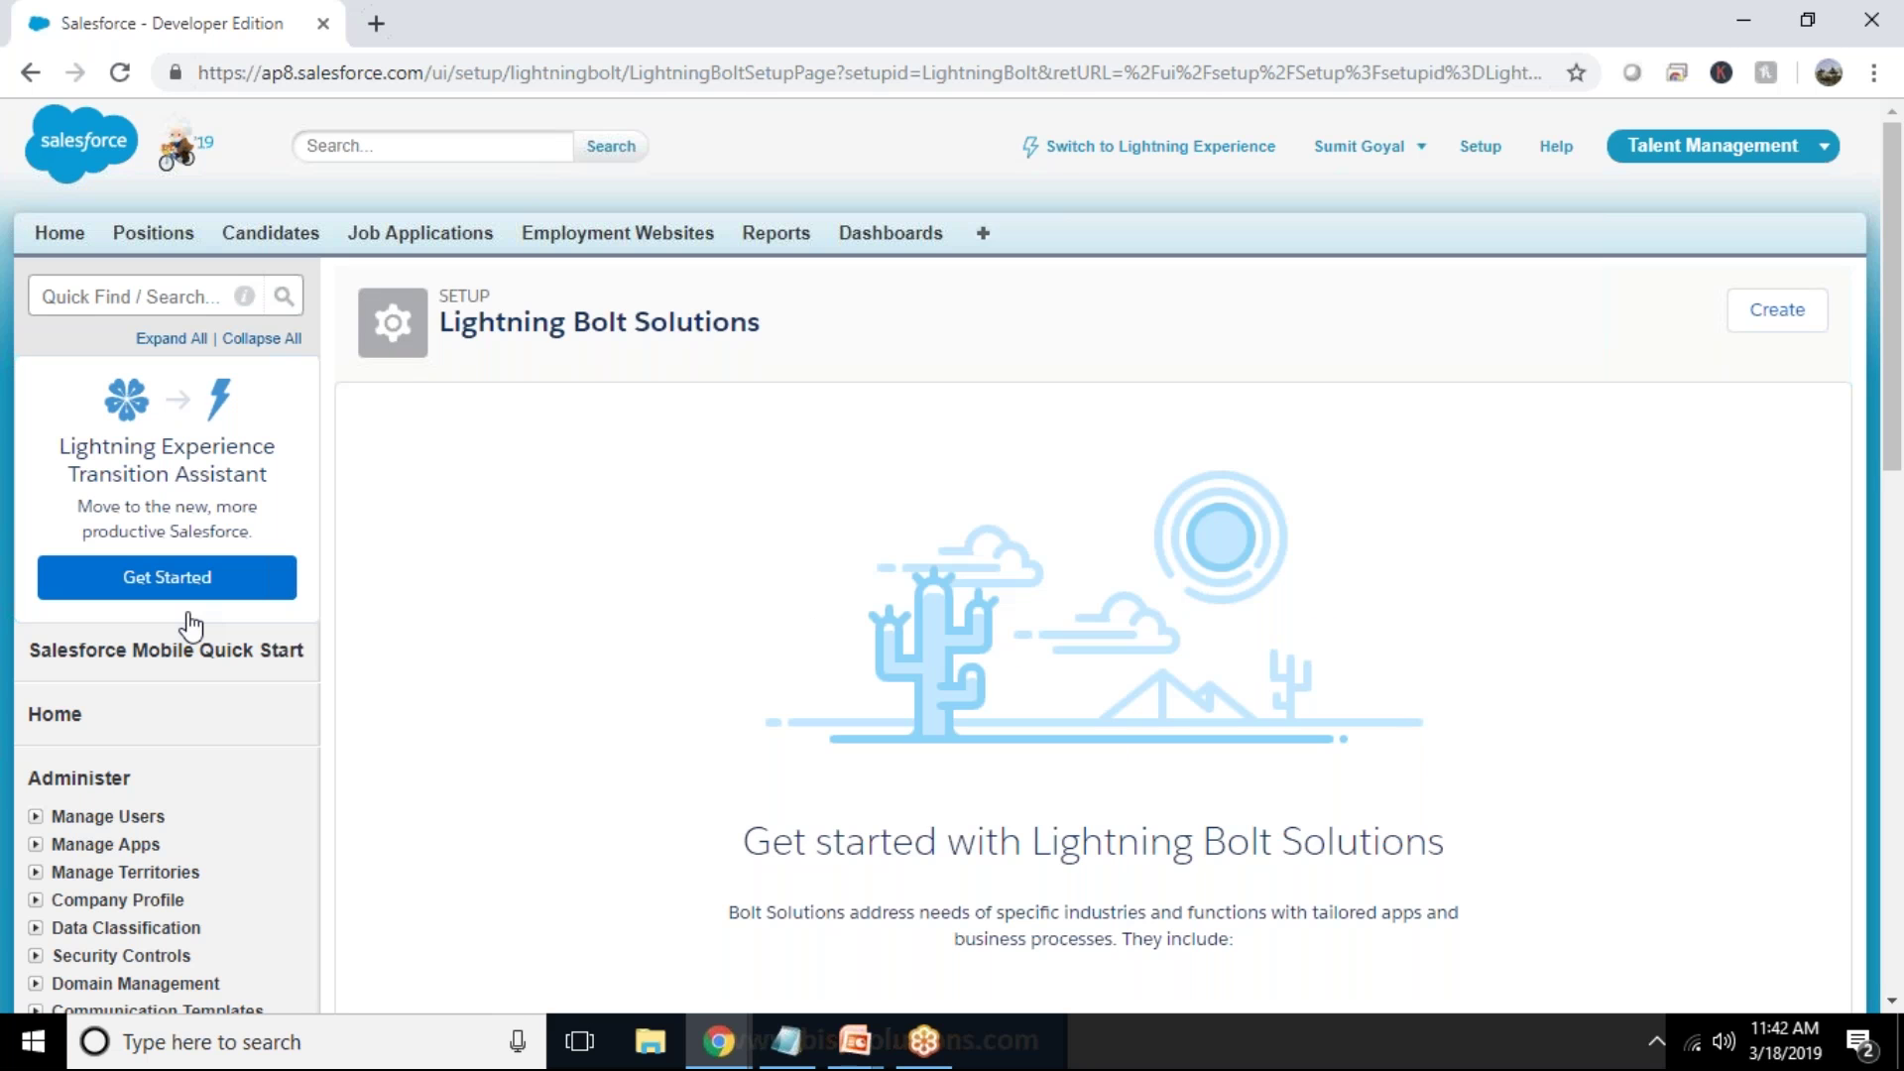
scroll(914, 744, "down", 3)
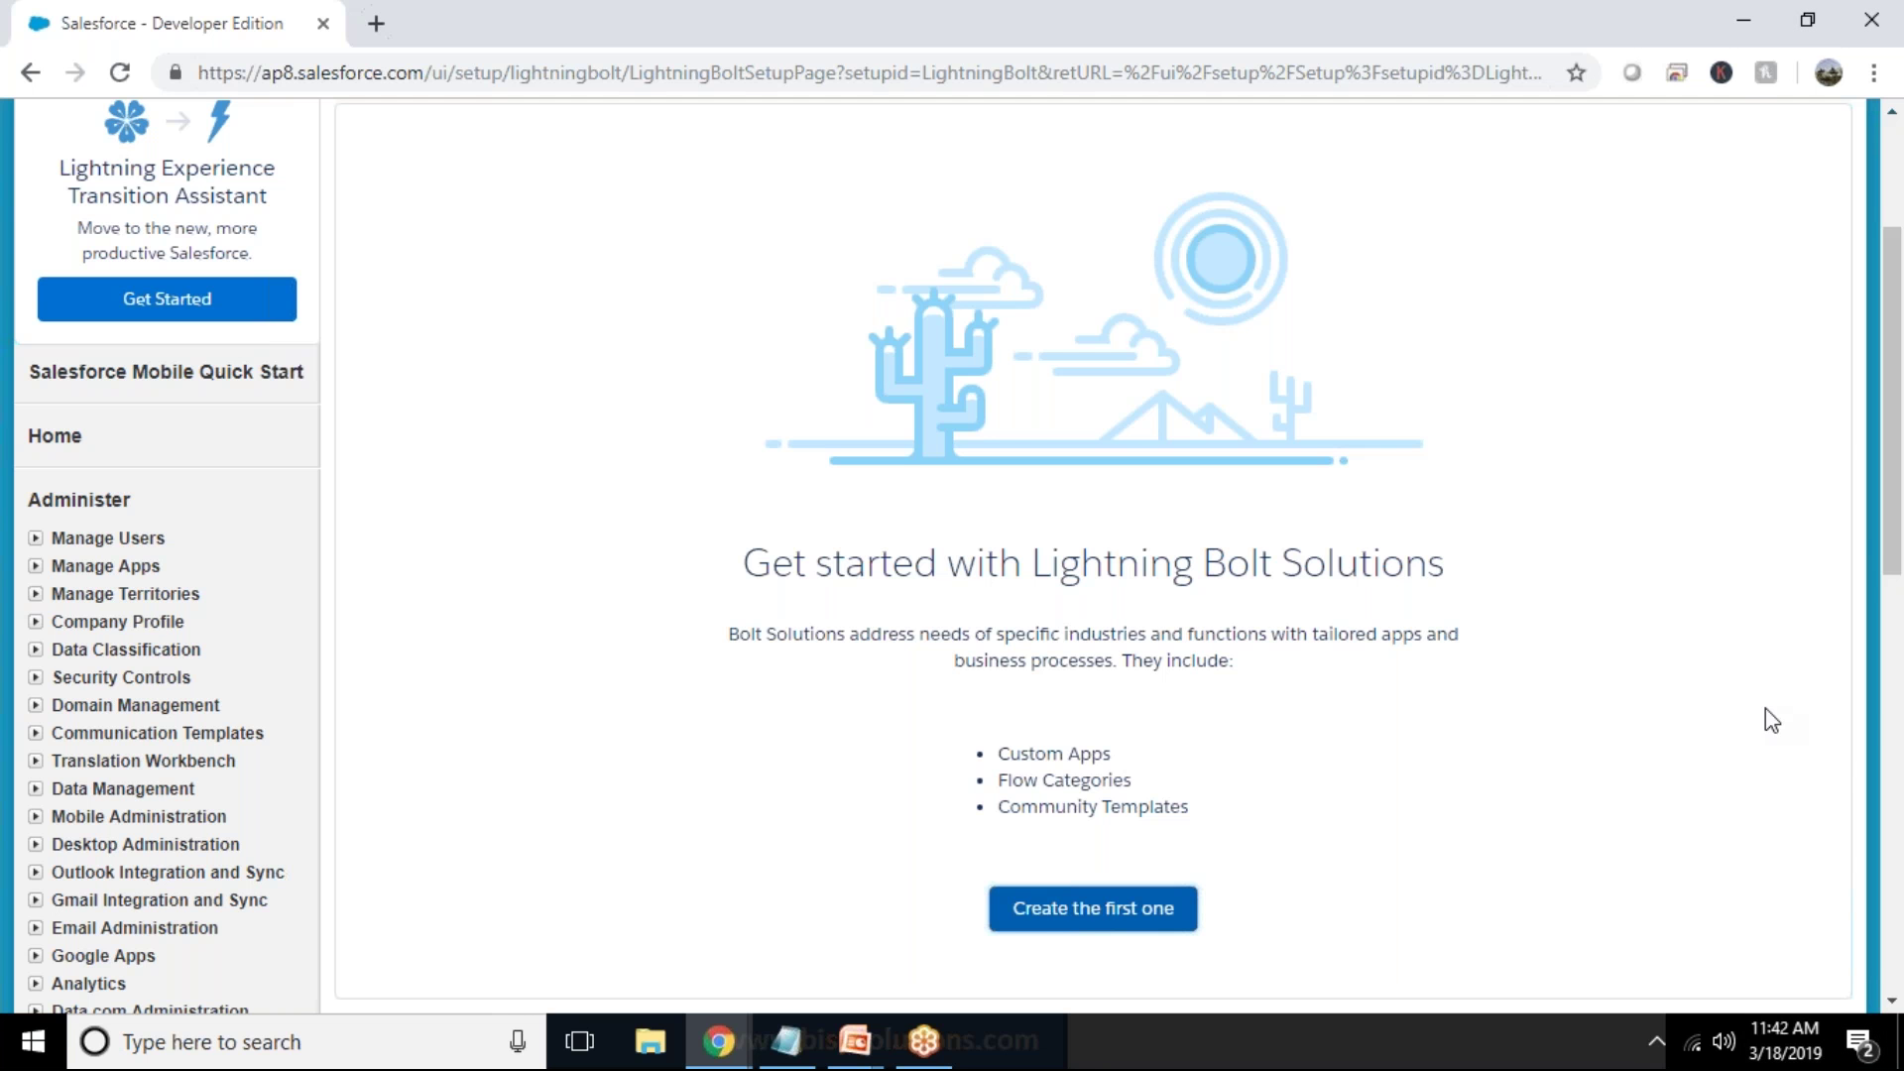
scroll(1755, 757, "down", 4)
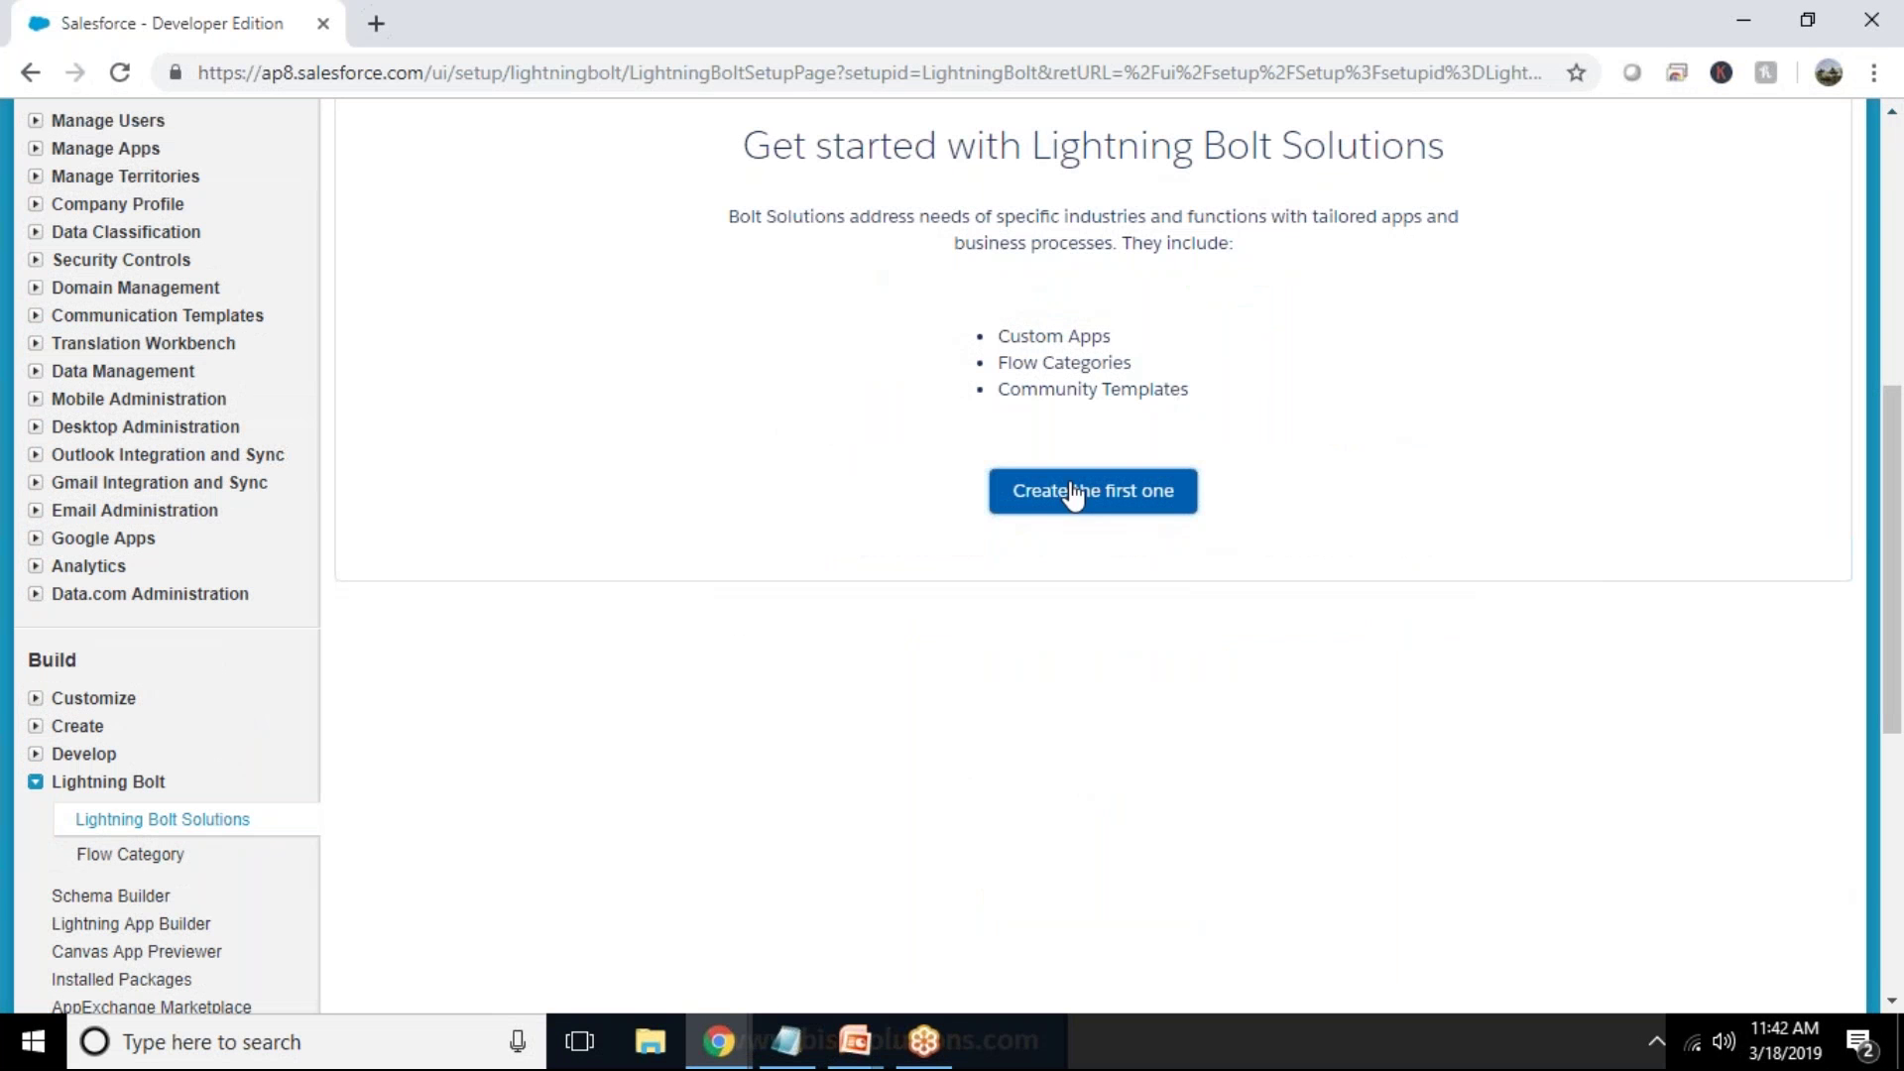
left_click(1073, 493)
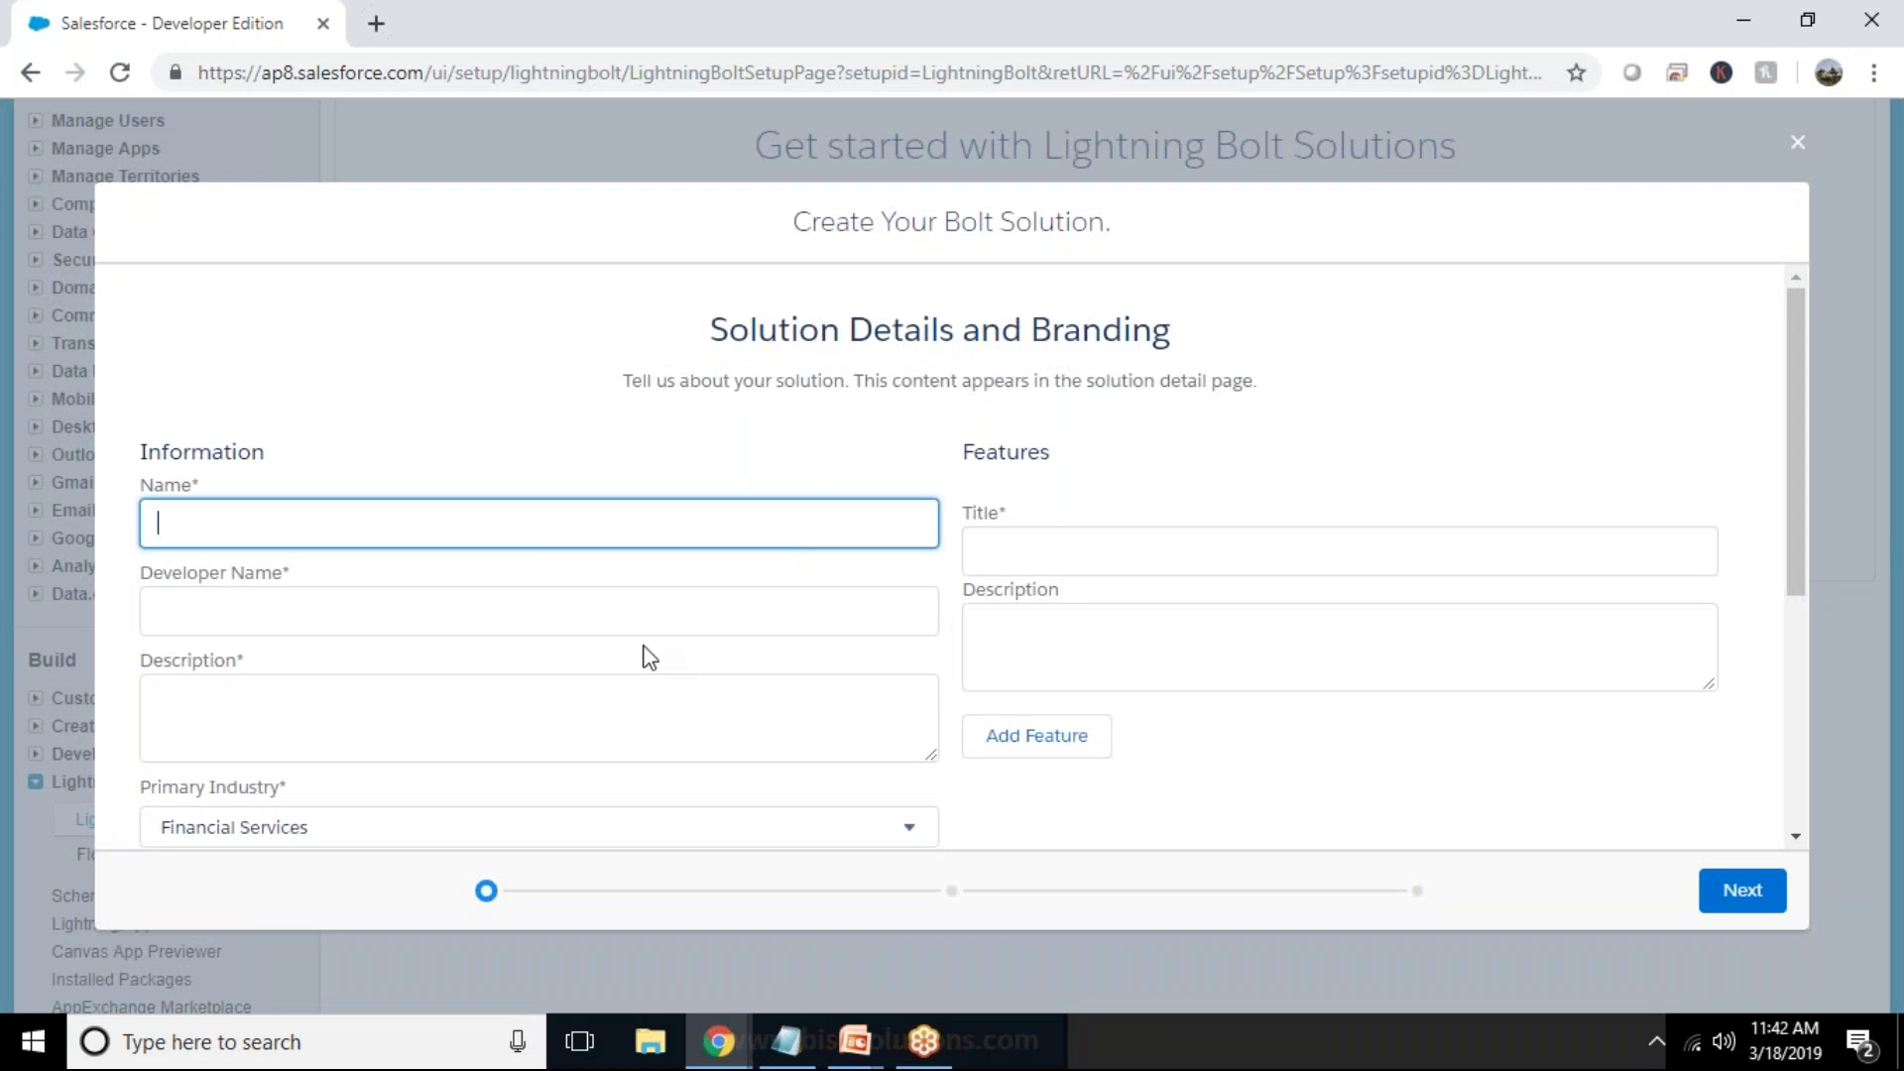
Step: Name the solution BispCustomLightningBoltSolution so the Developer Name fills in automatically
type("Bisp")
type("Tes")
type("tLightnin")
key("BackSpace")
key("BackSpace")
key("BackSpace")
key("BackSpace")
key("BackSpace")
key("BackSpace")
key("BackSpace")
key("BackSpace")
key("BackSpace")
key("BackSpace")
key("BackSpace")
type("CustomLightningB")
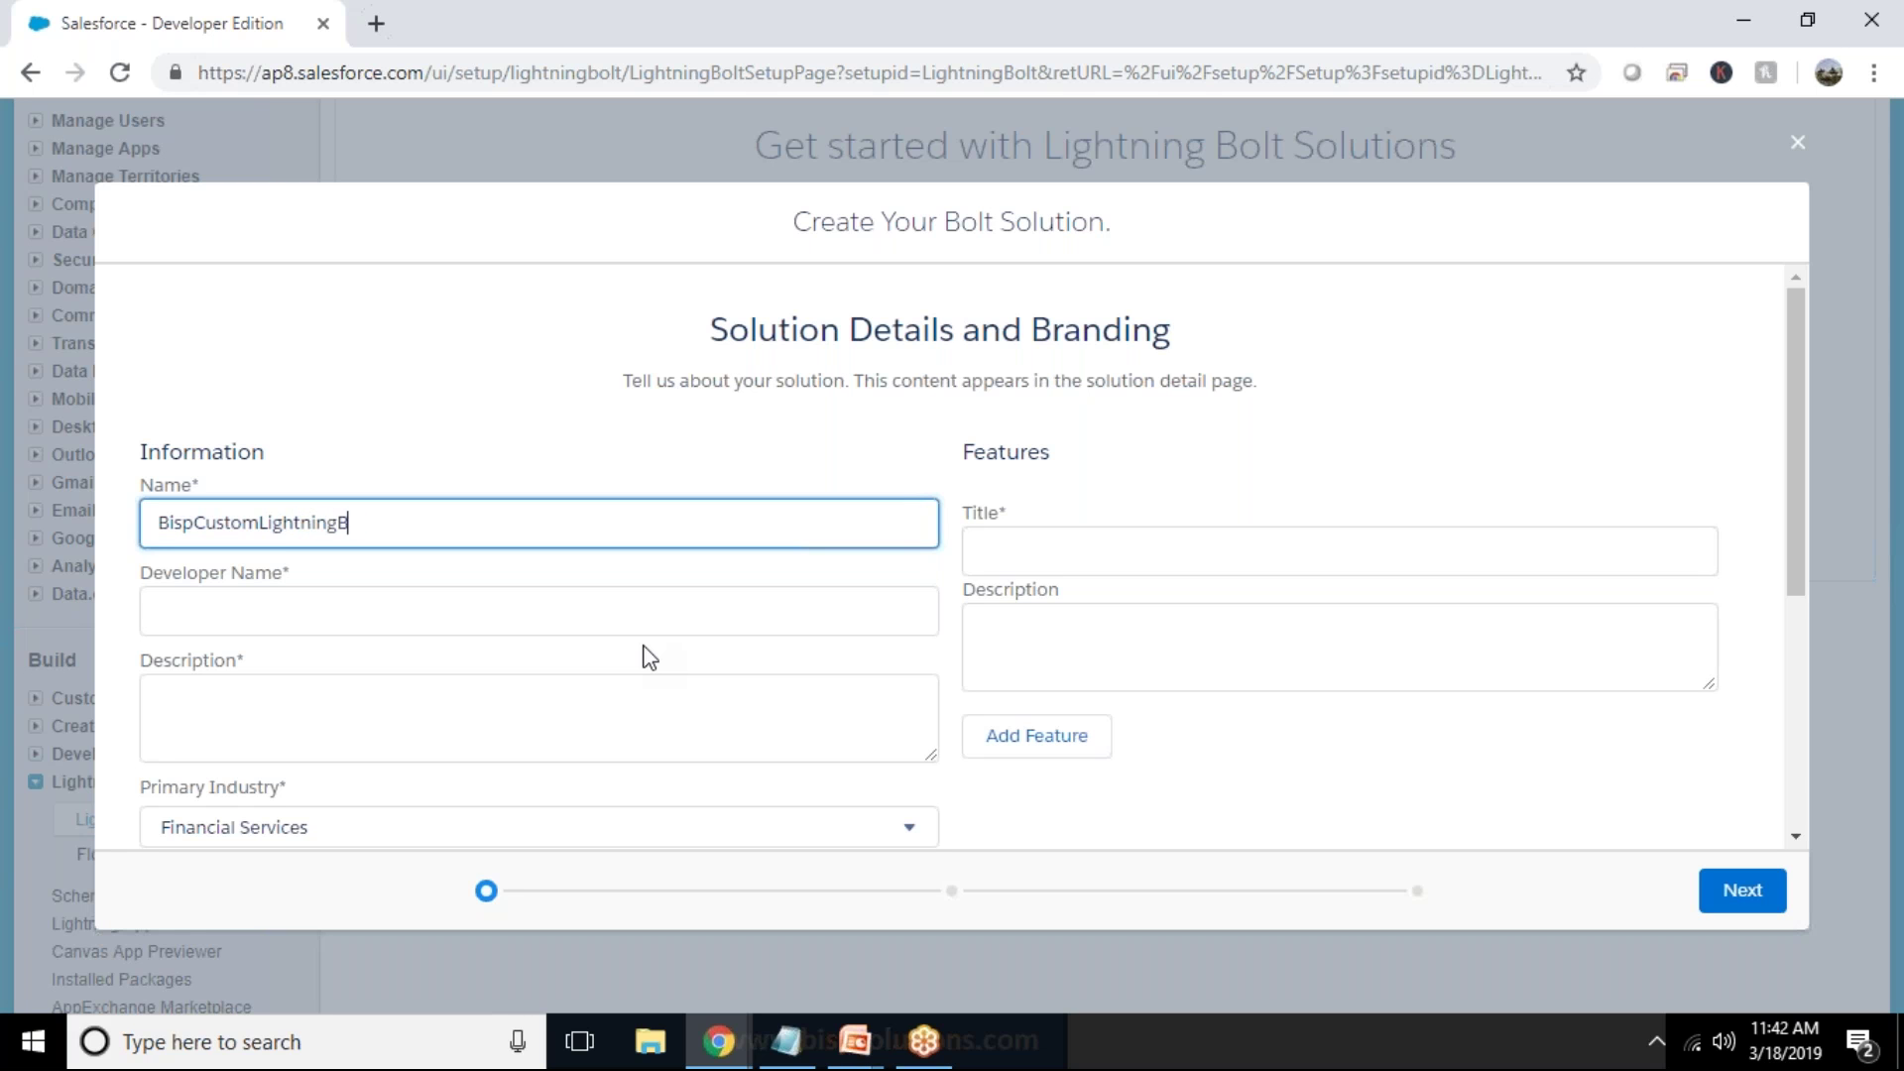
type("oltSolution")
key("Tab")
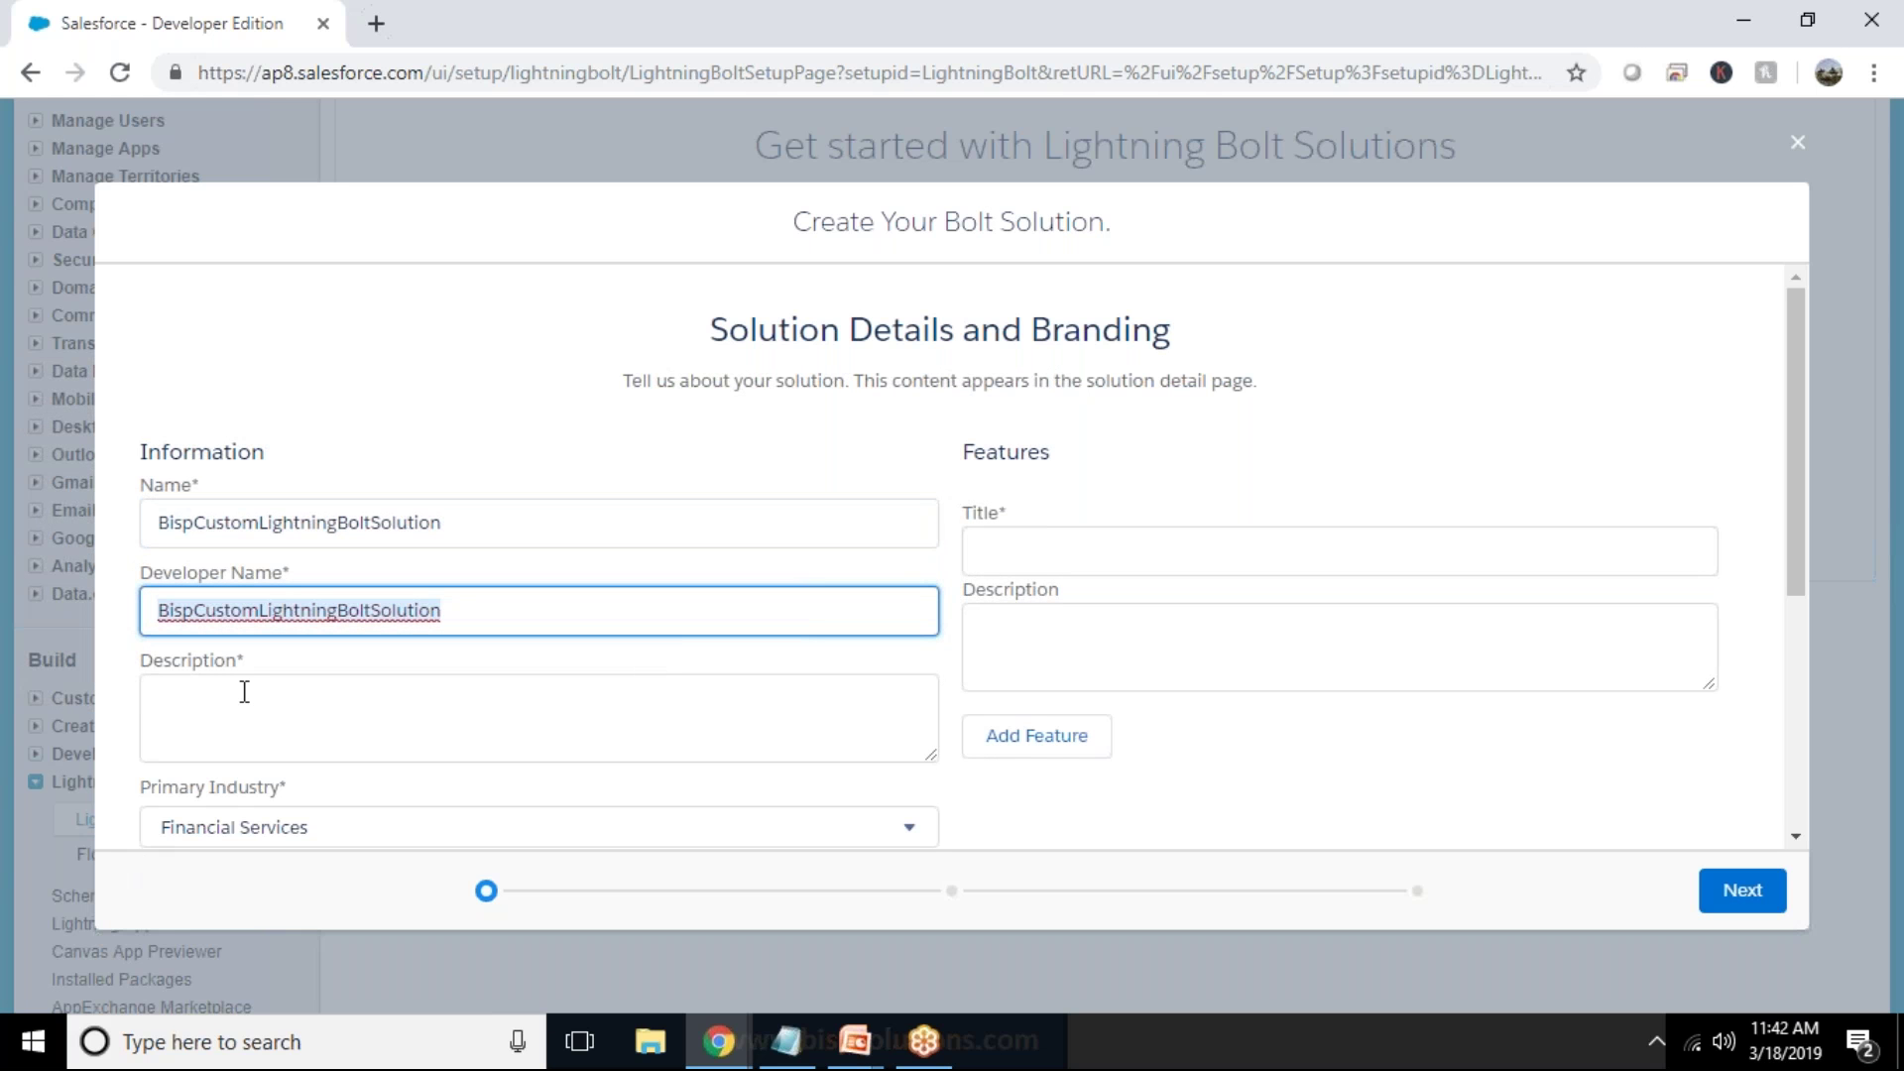
Step: Set Primary Industry to Education and Partner Name to BISP
scroll(448, 598, "down", 4)
left_click(327, 417)
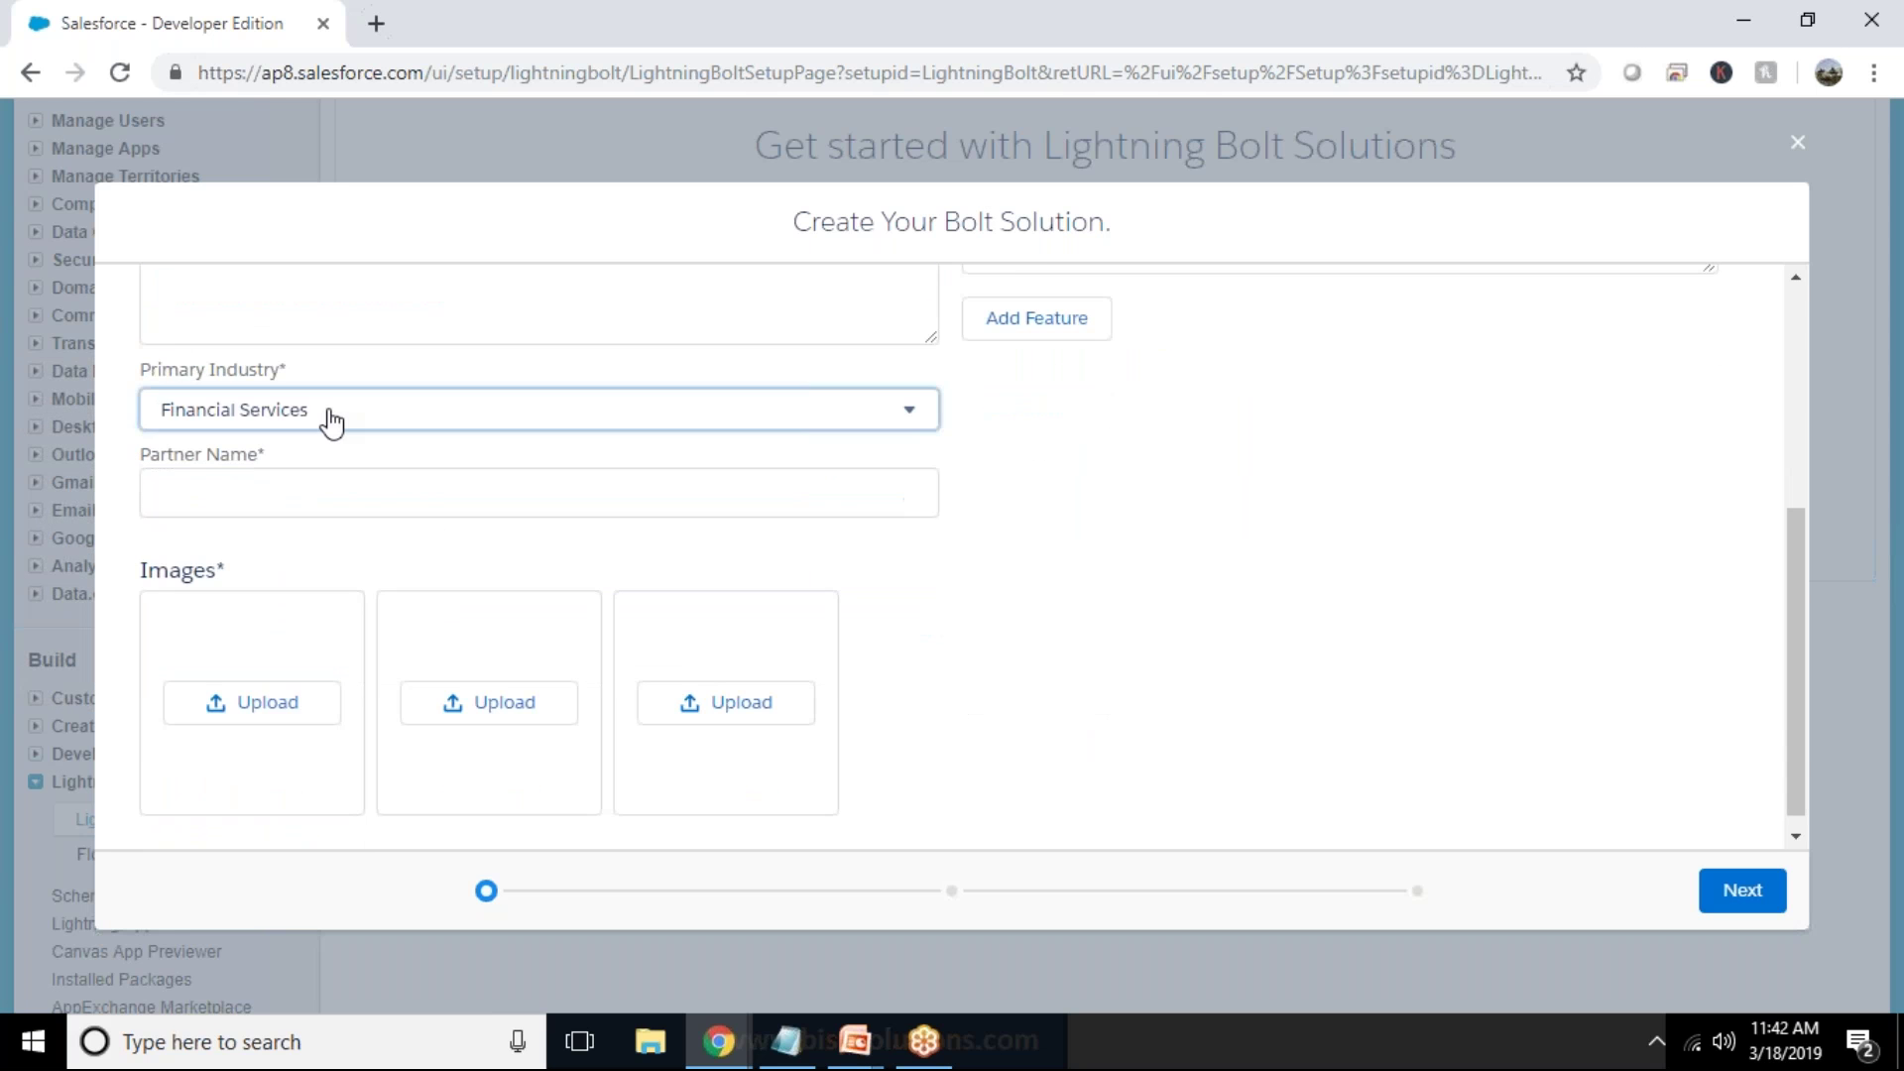
left_click(332, 422)
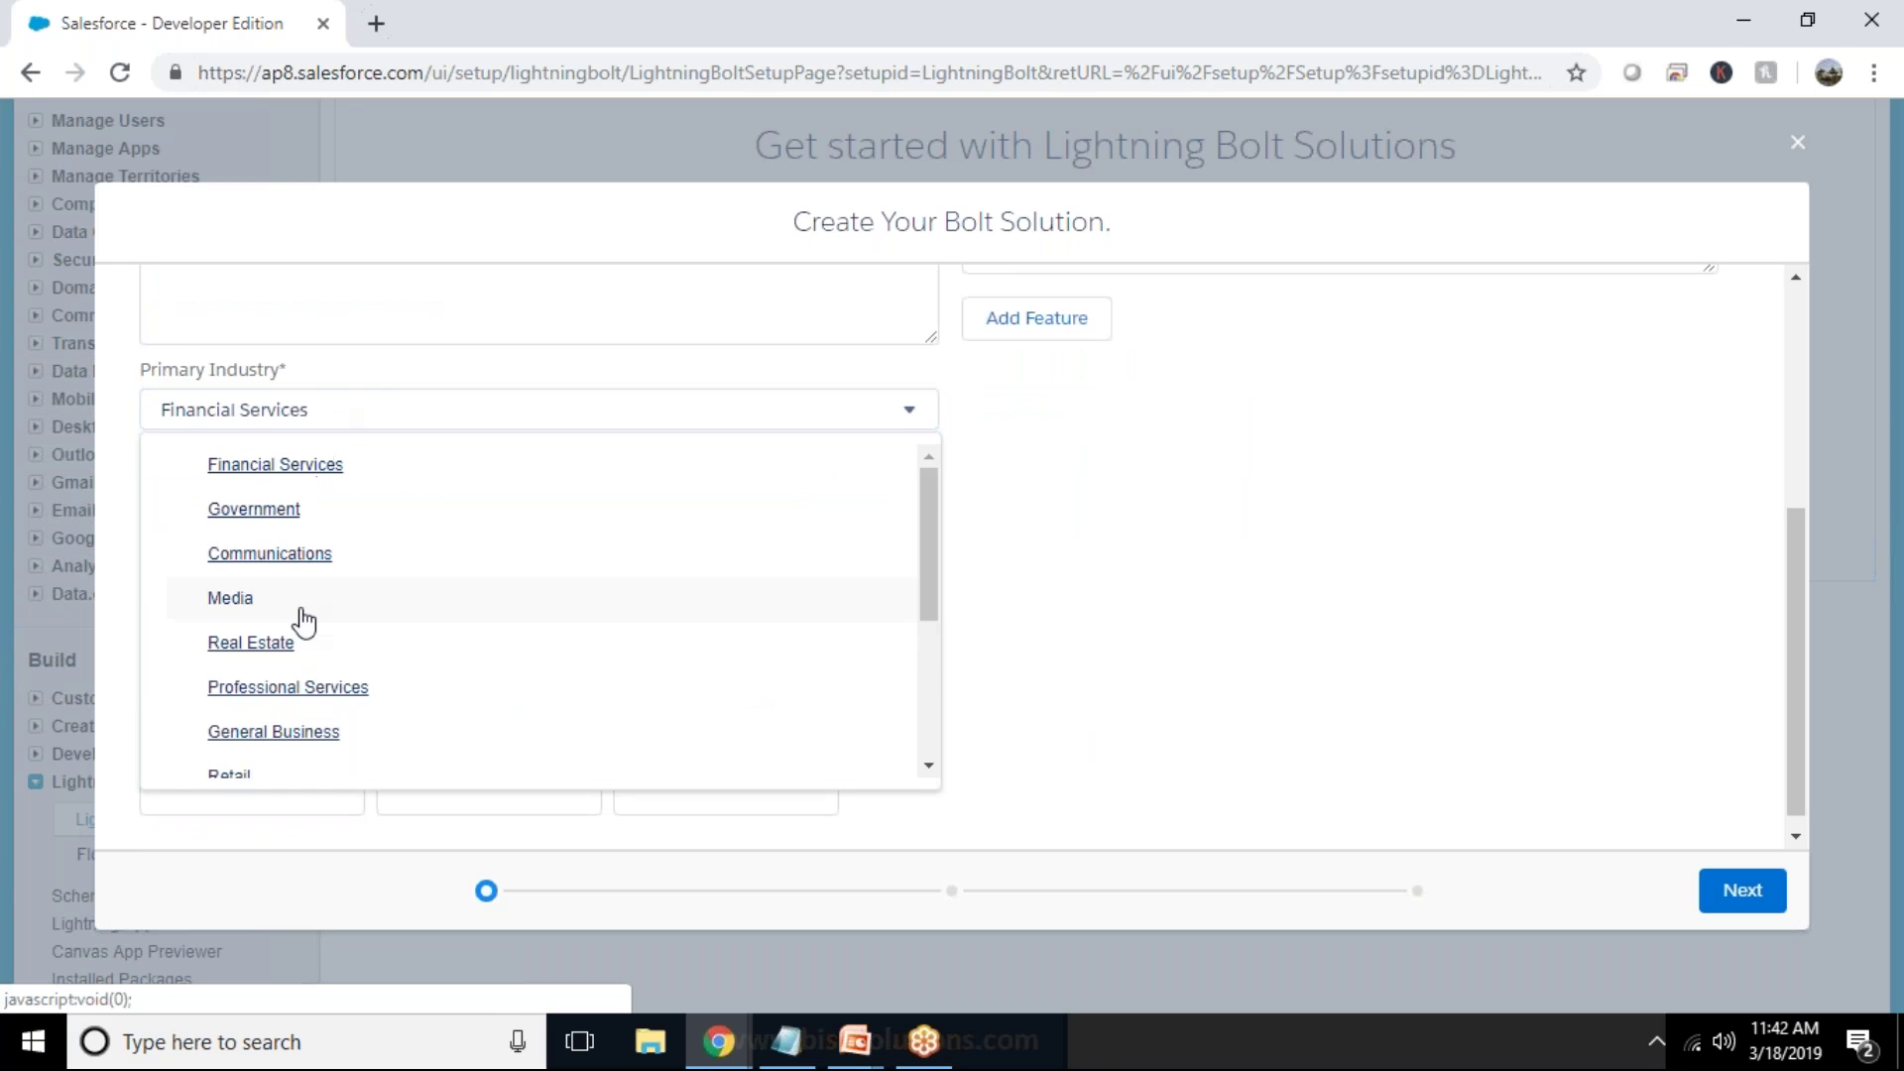
scroll(372, 595, "down", 1)
scroll(336, 616, "up", 1)
scroll(338, 622, "down", 3)
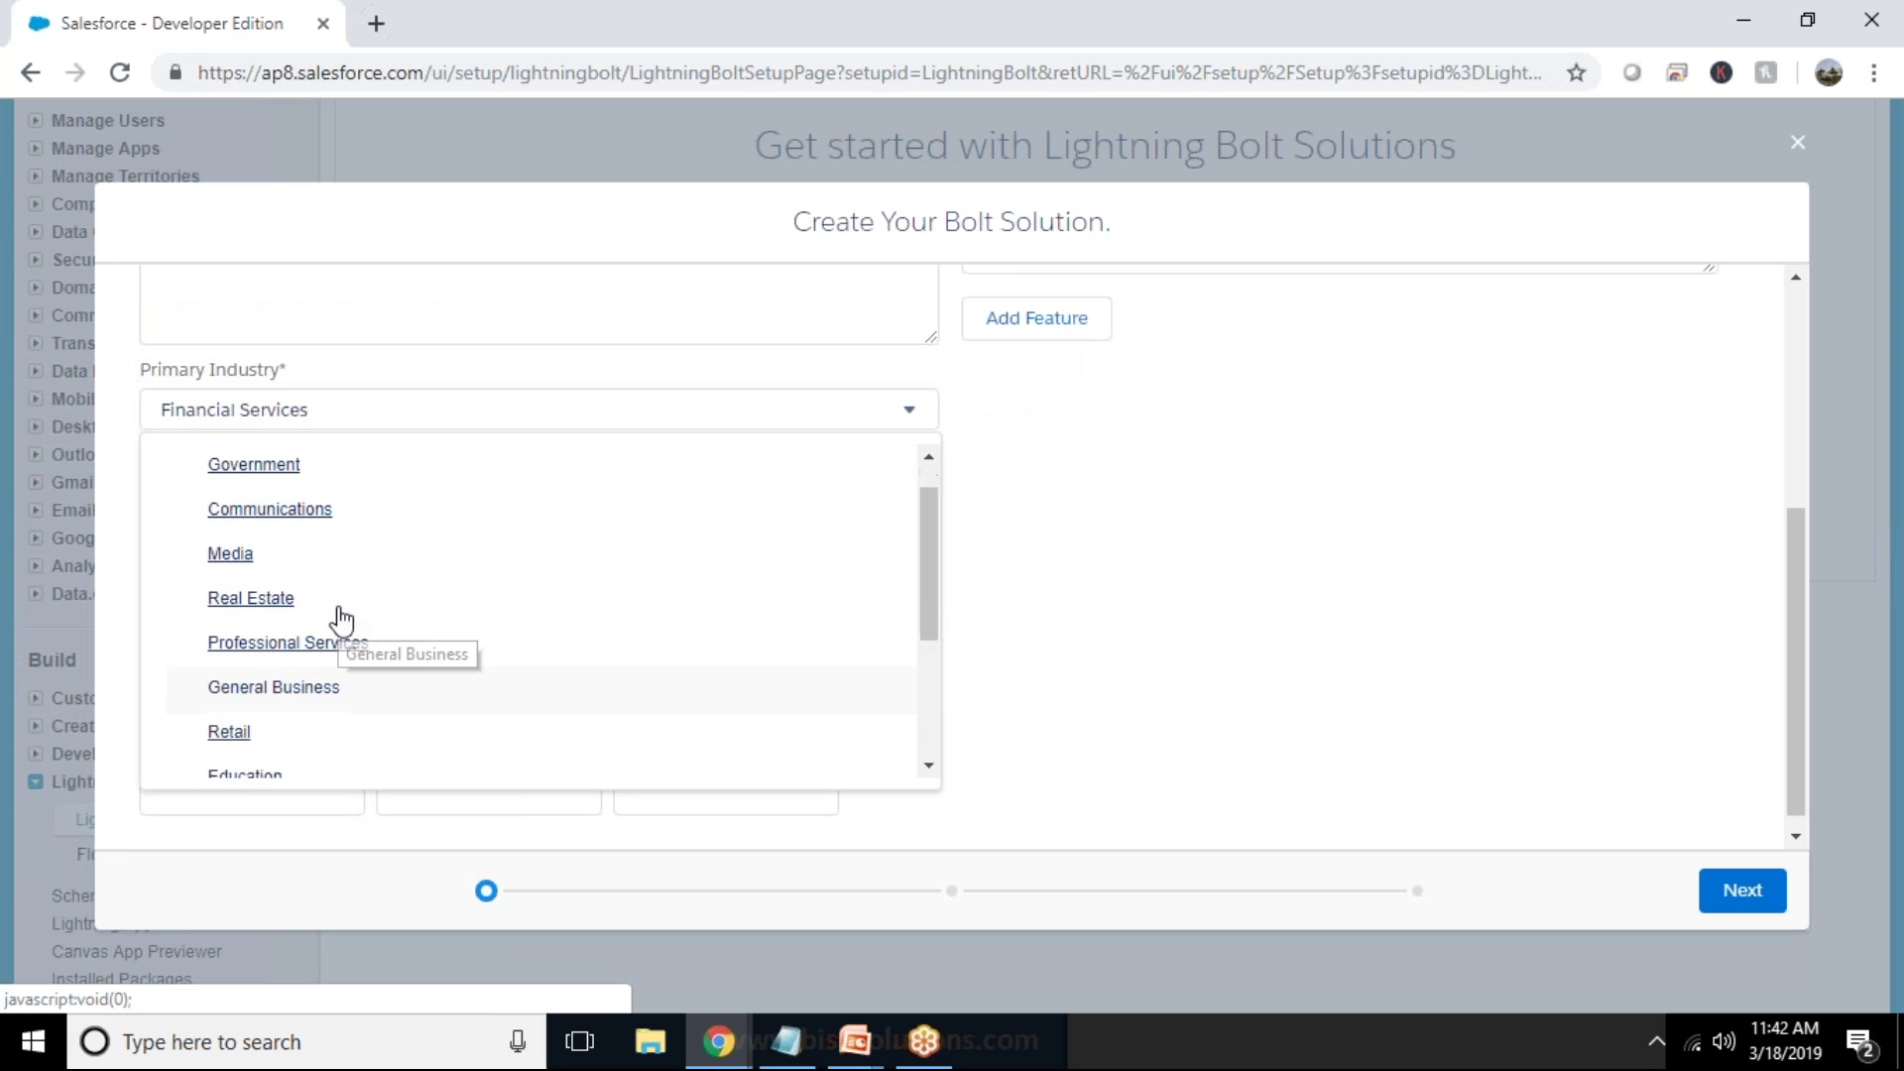
scroll(341, 621, "down", 1)
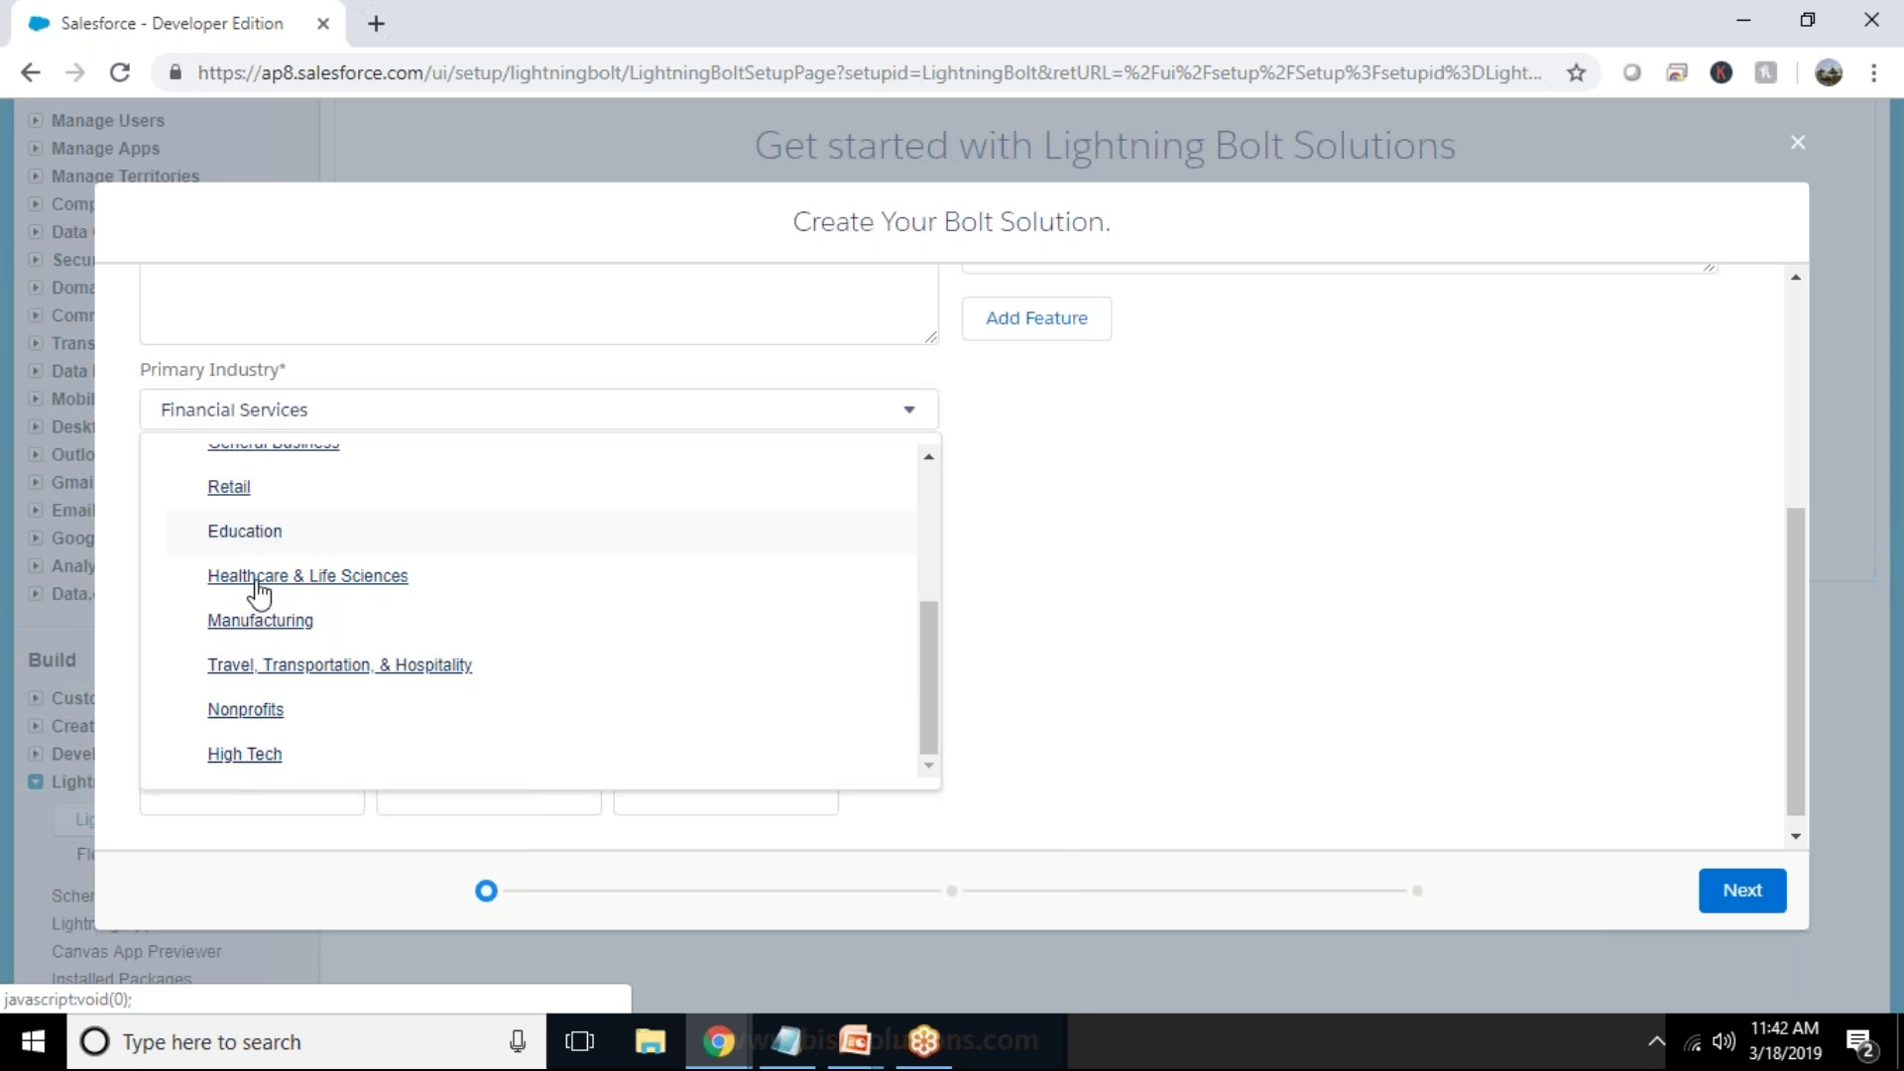
scroll(298, 674, "up", 1)
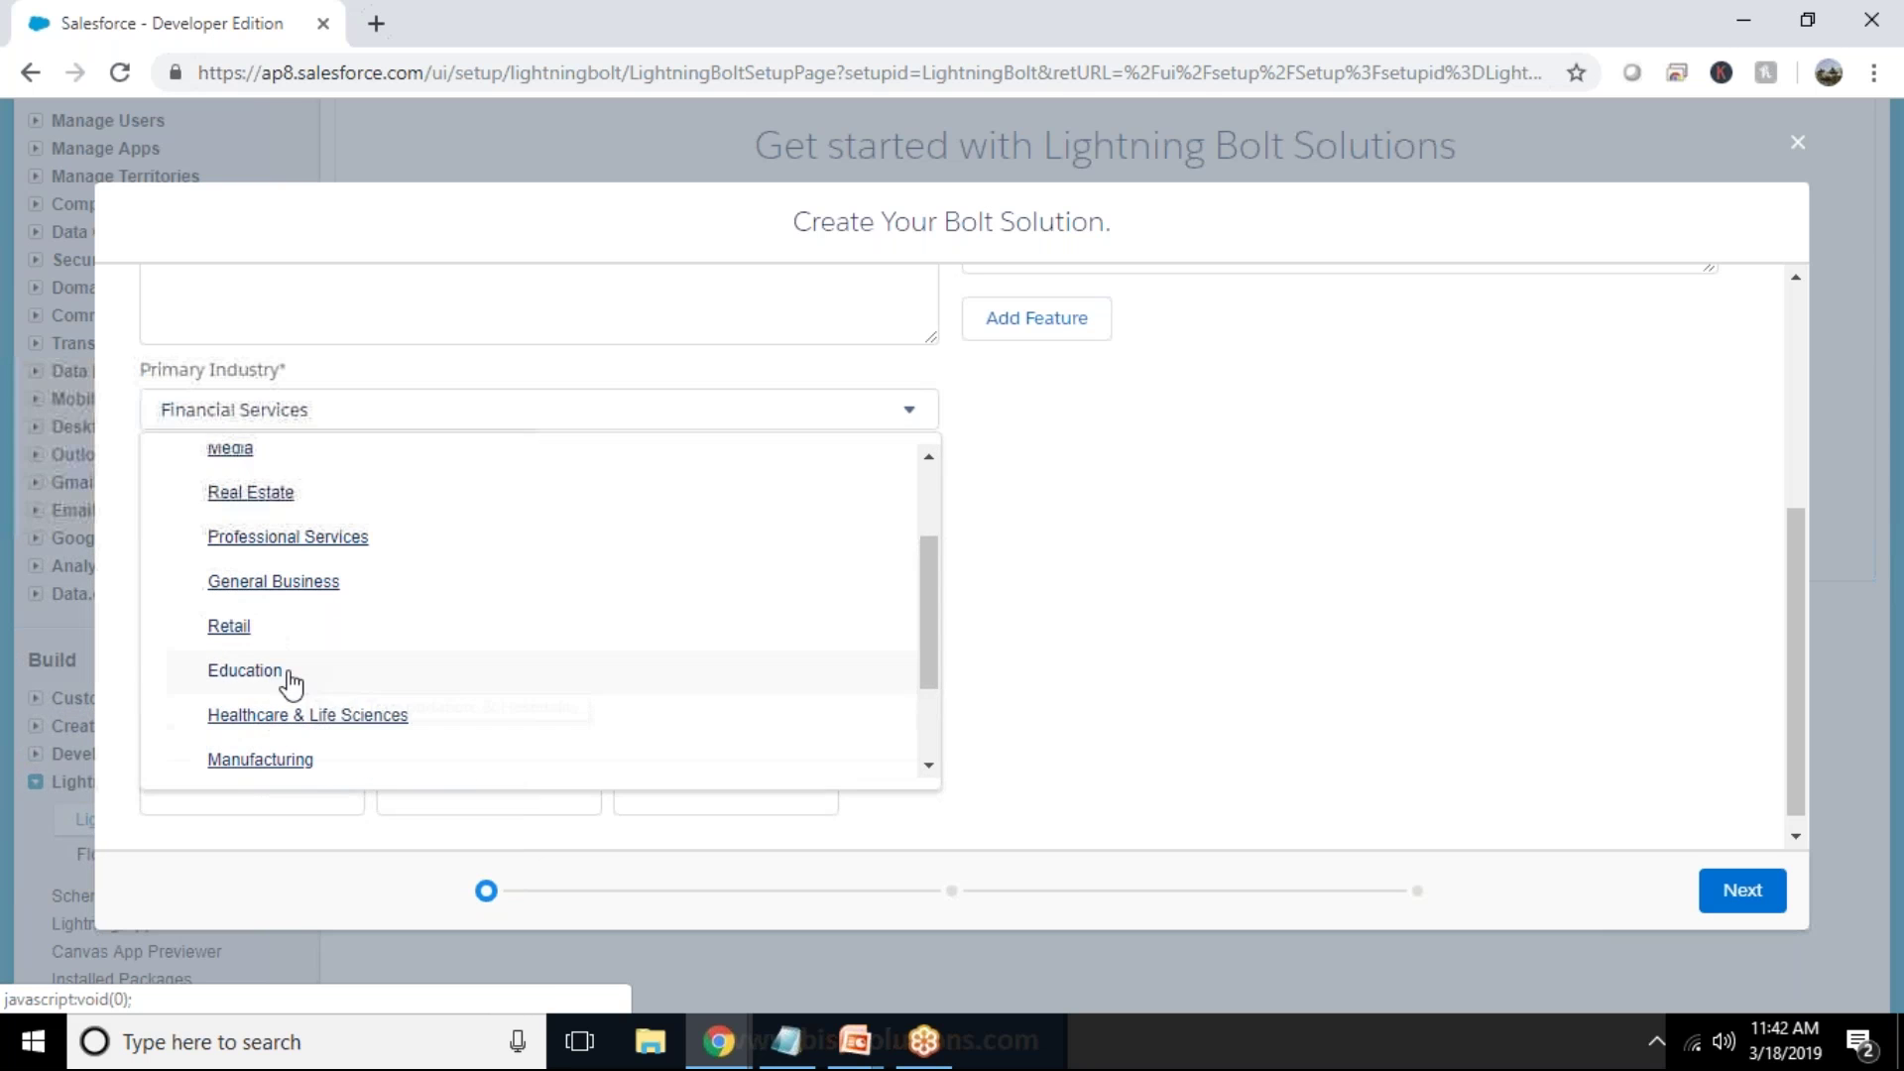
left_click(229, 678)
left_click(294, 494)
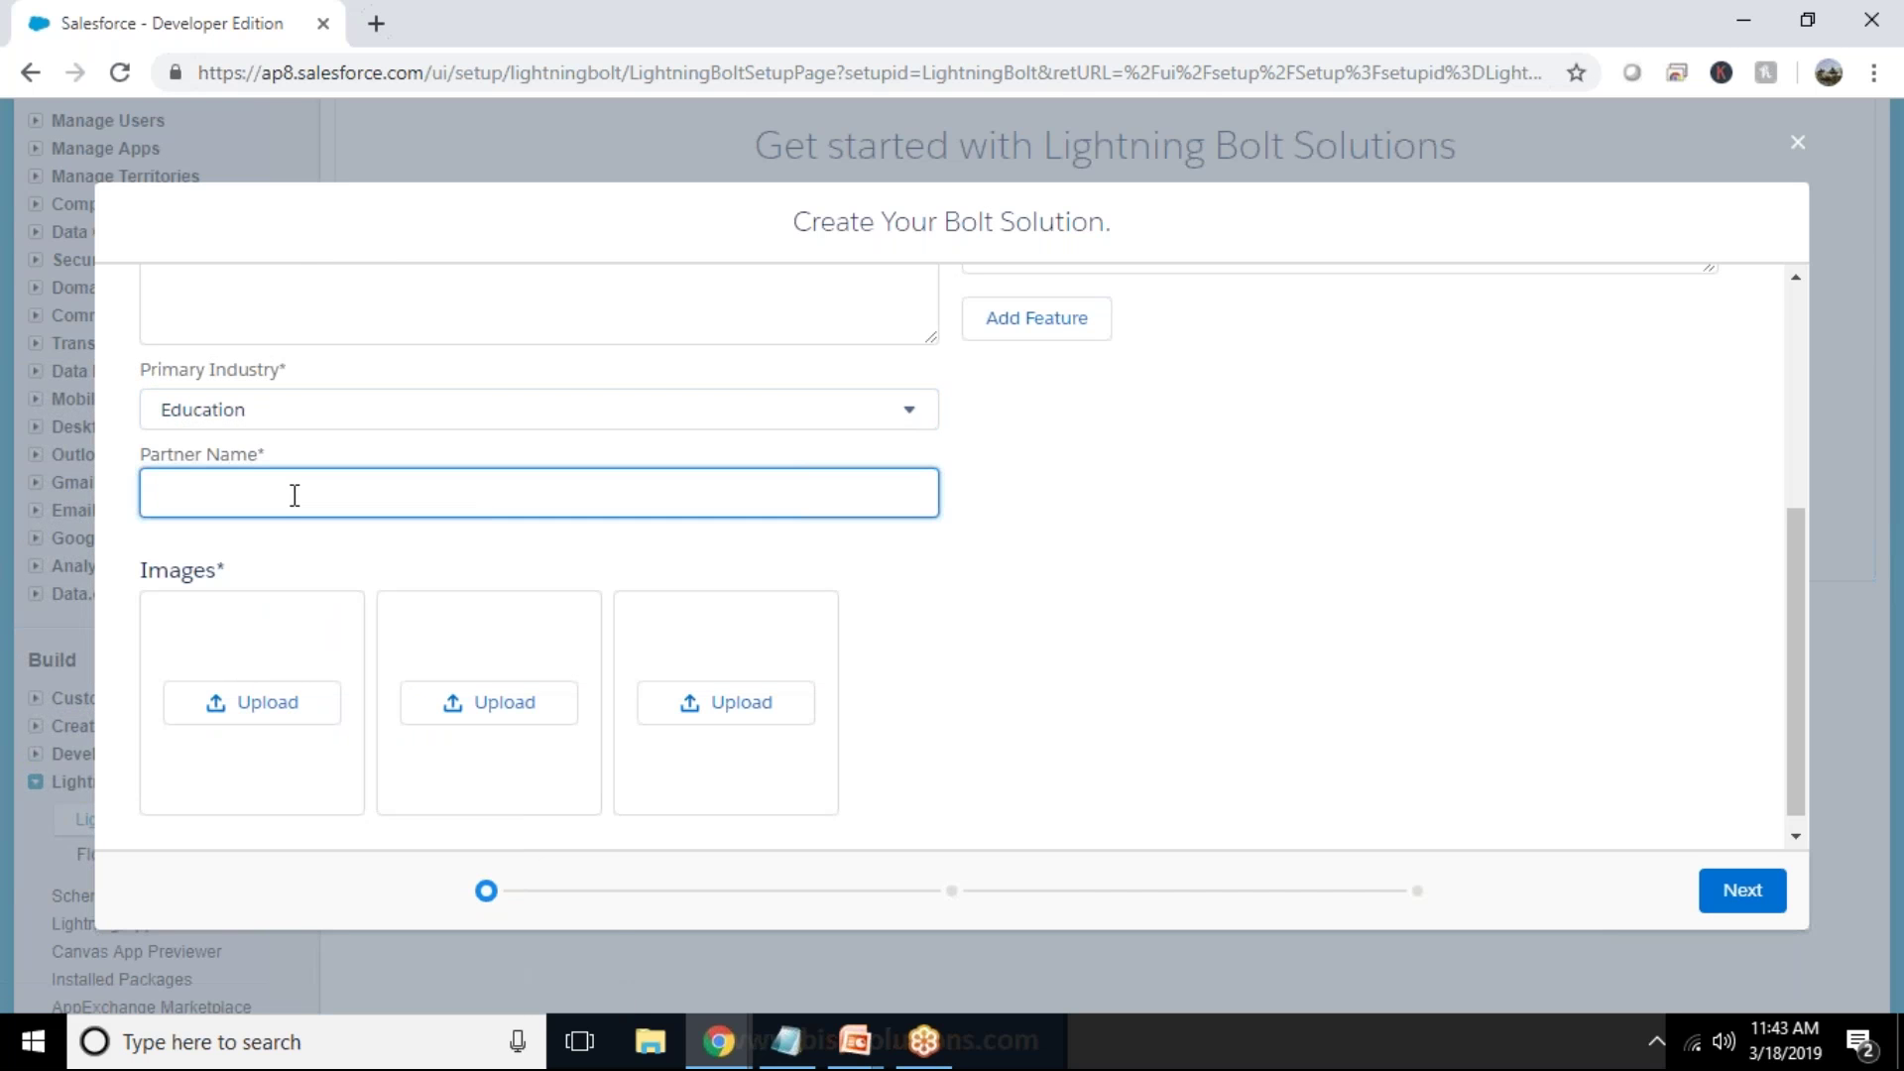
type("BISp")
scroll(1616, 569, "up", 5)
Step: Title the feature 'Bisp Custom Bolt Solution' and open the file picker for the first image
left_click(1065, 541)
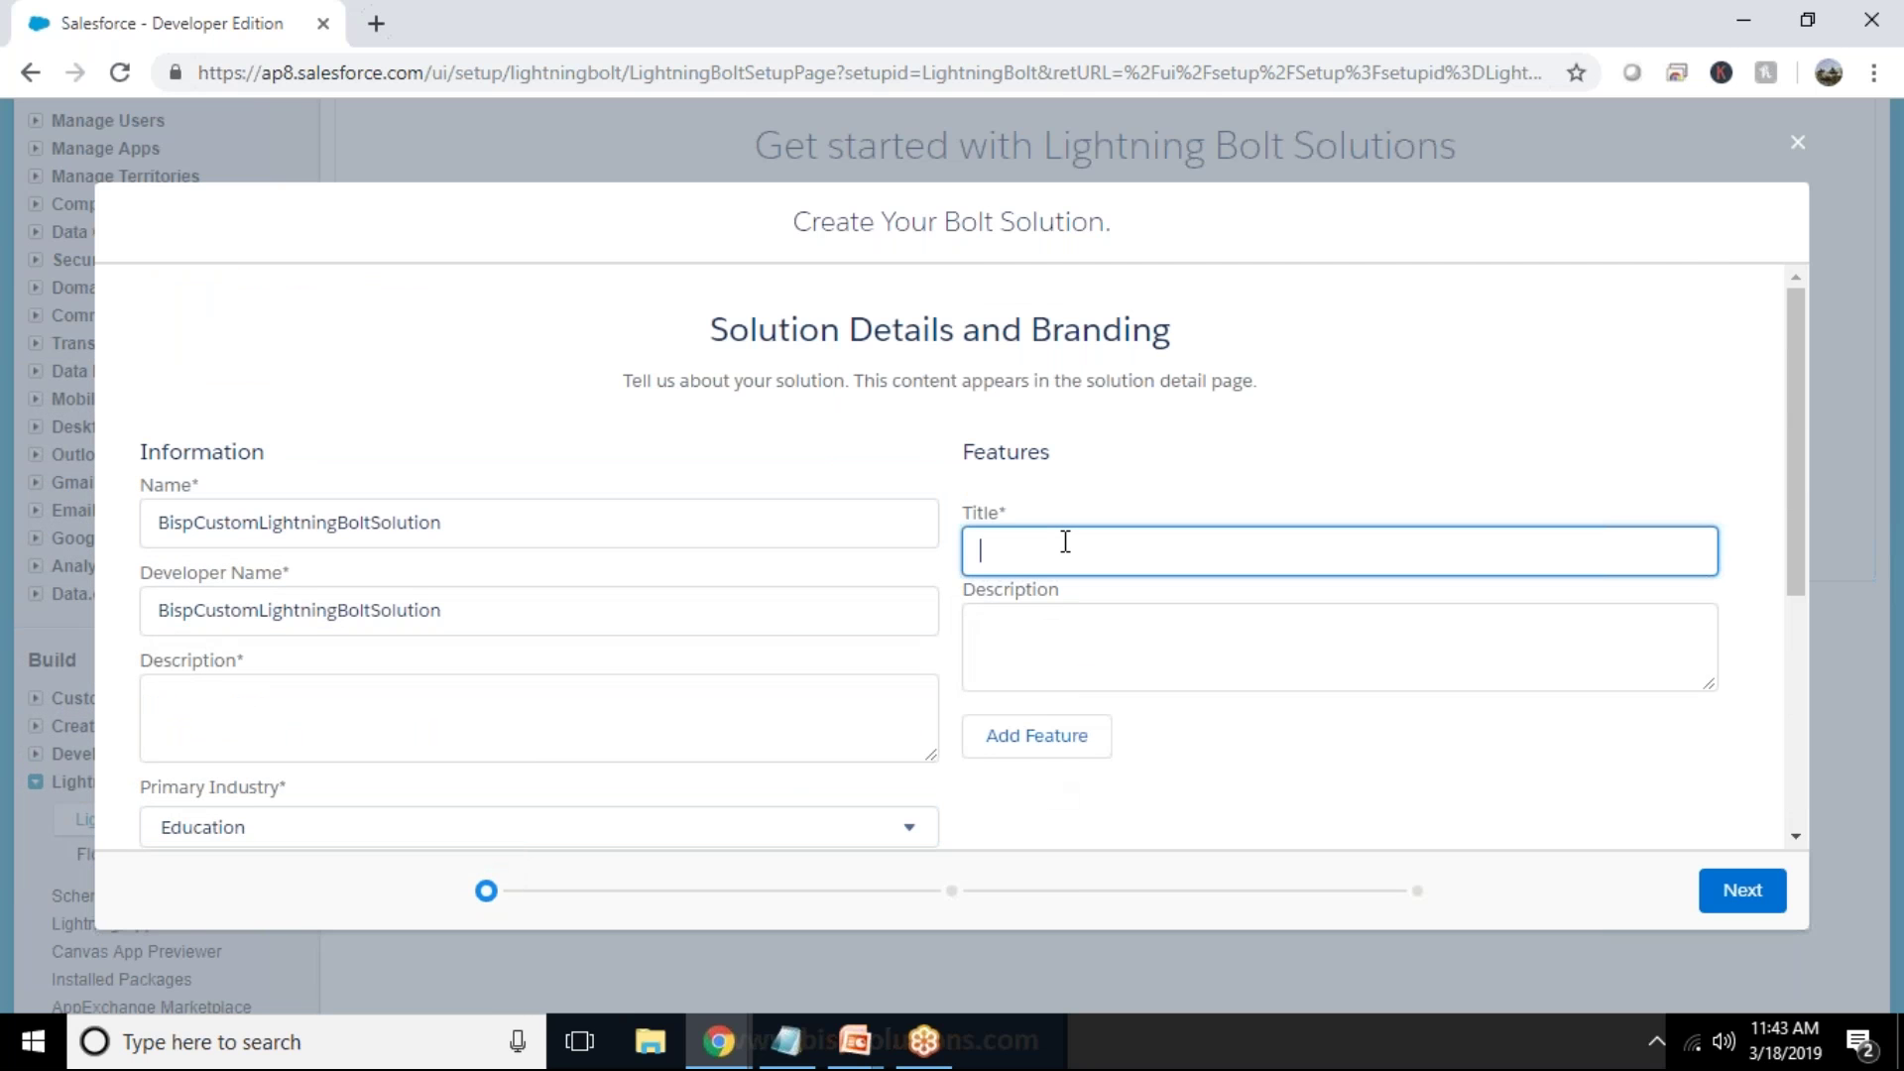
type("Bisp Custom Bolt Colution")
key("Tab")
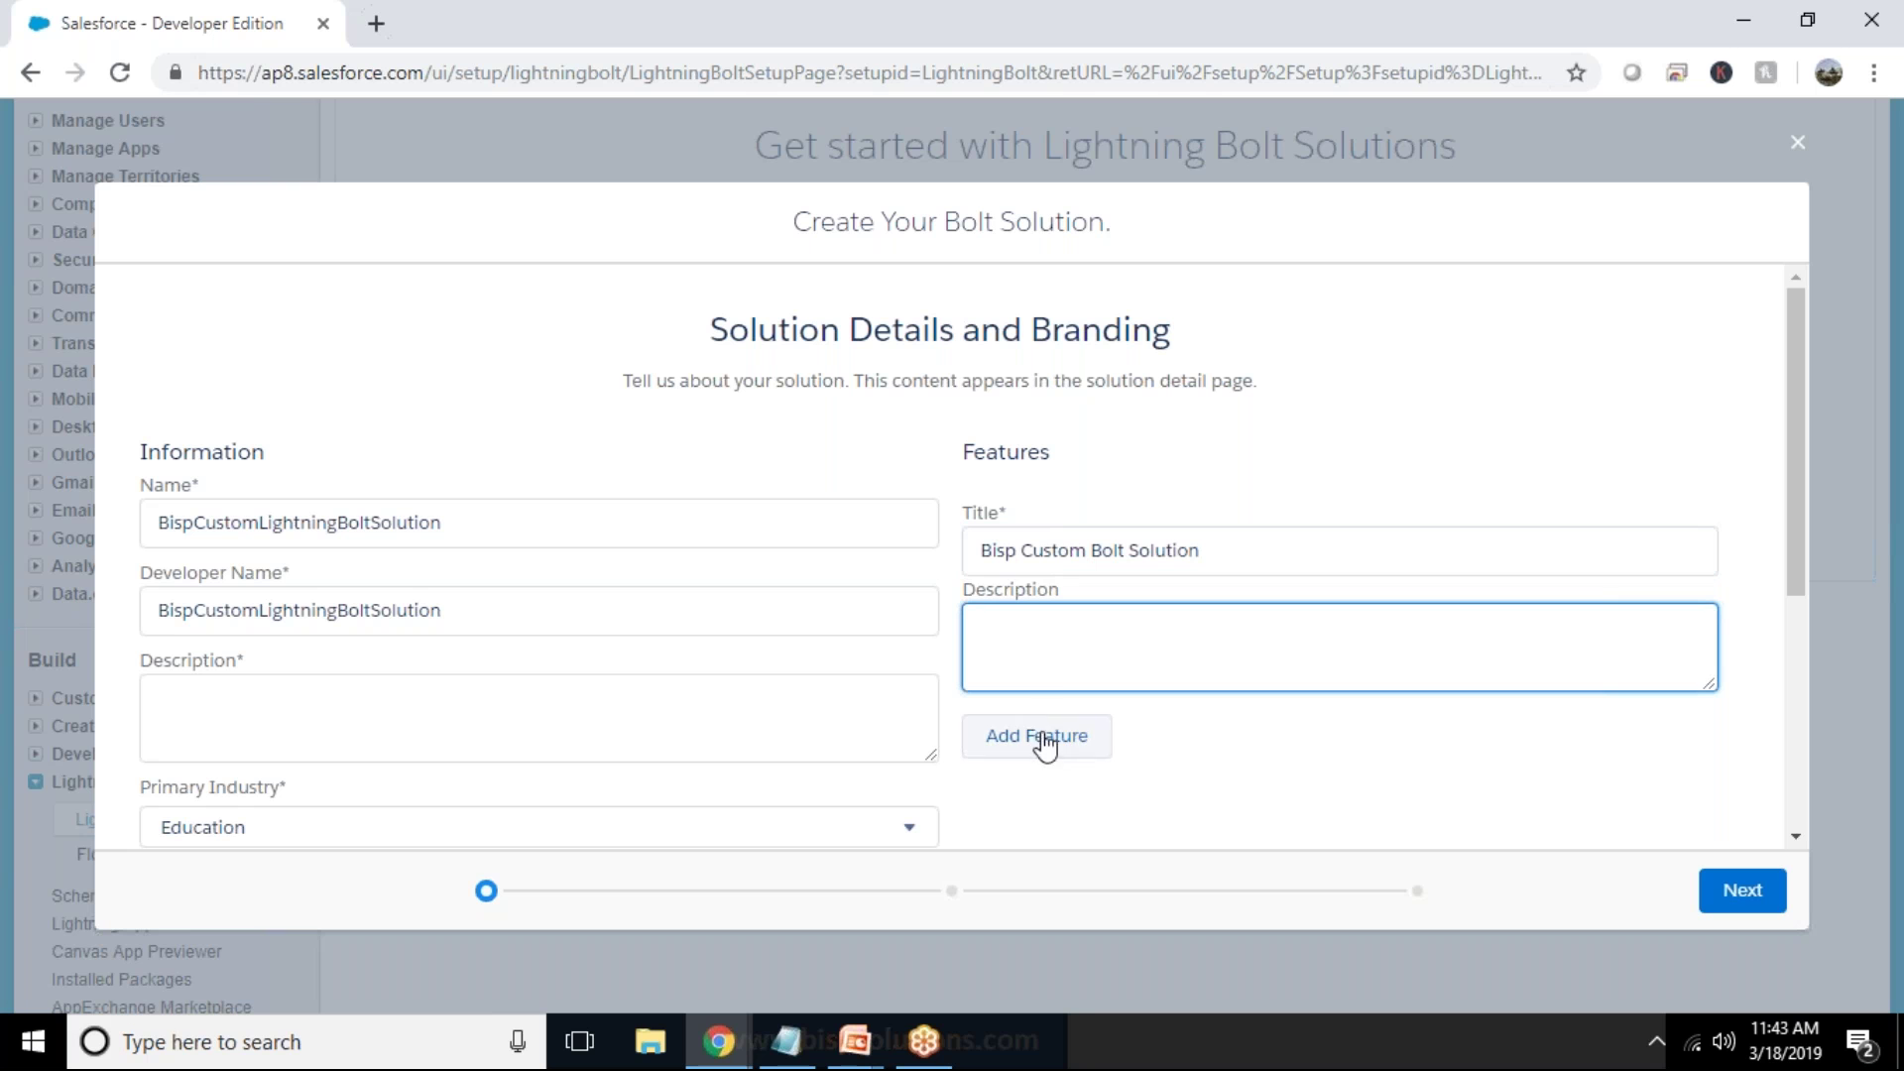
scroll(1179, 623, "down", 3)
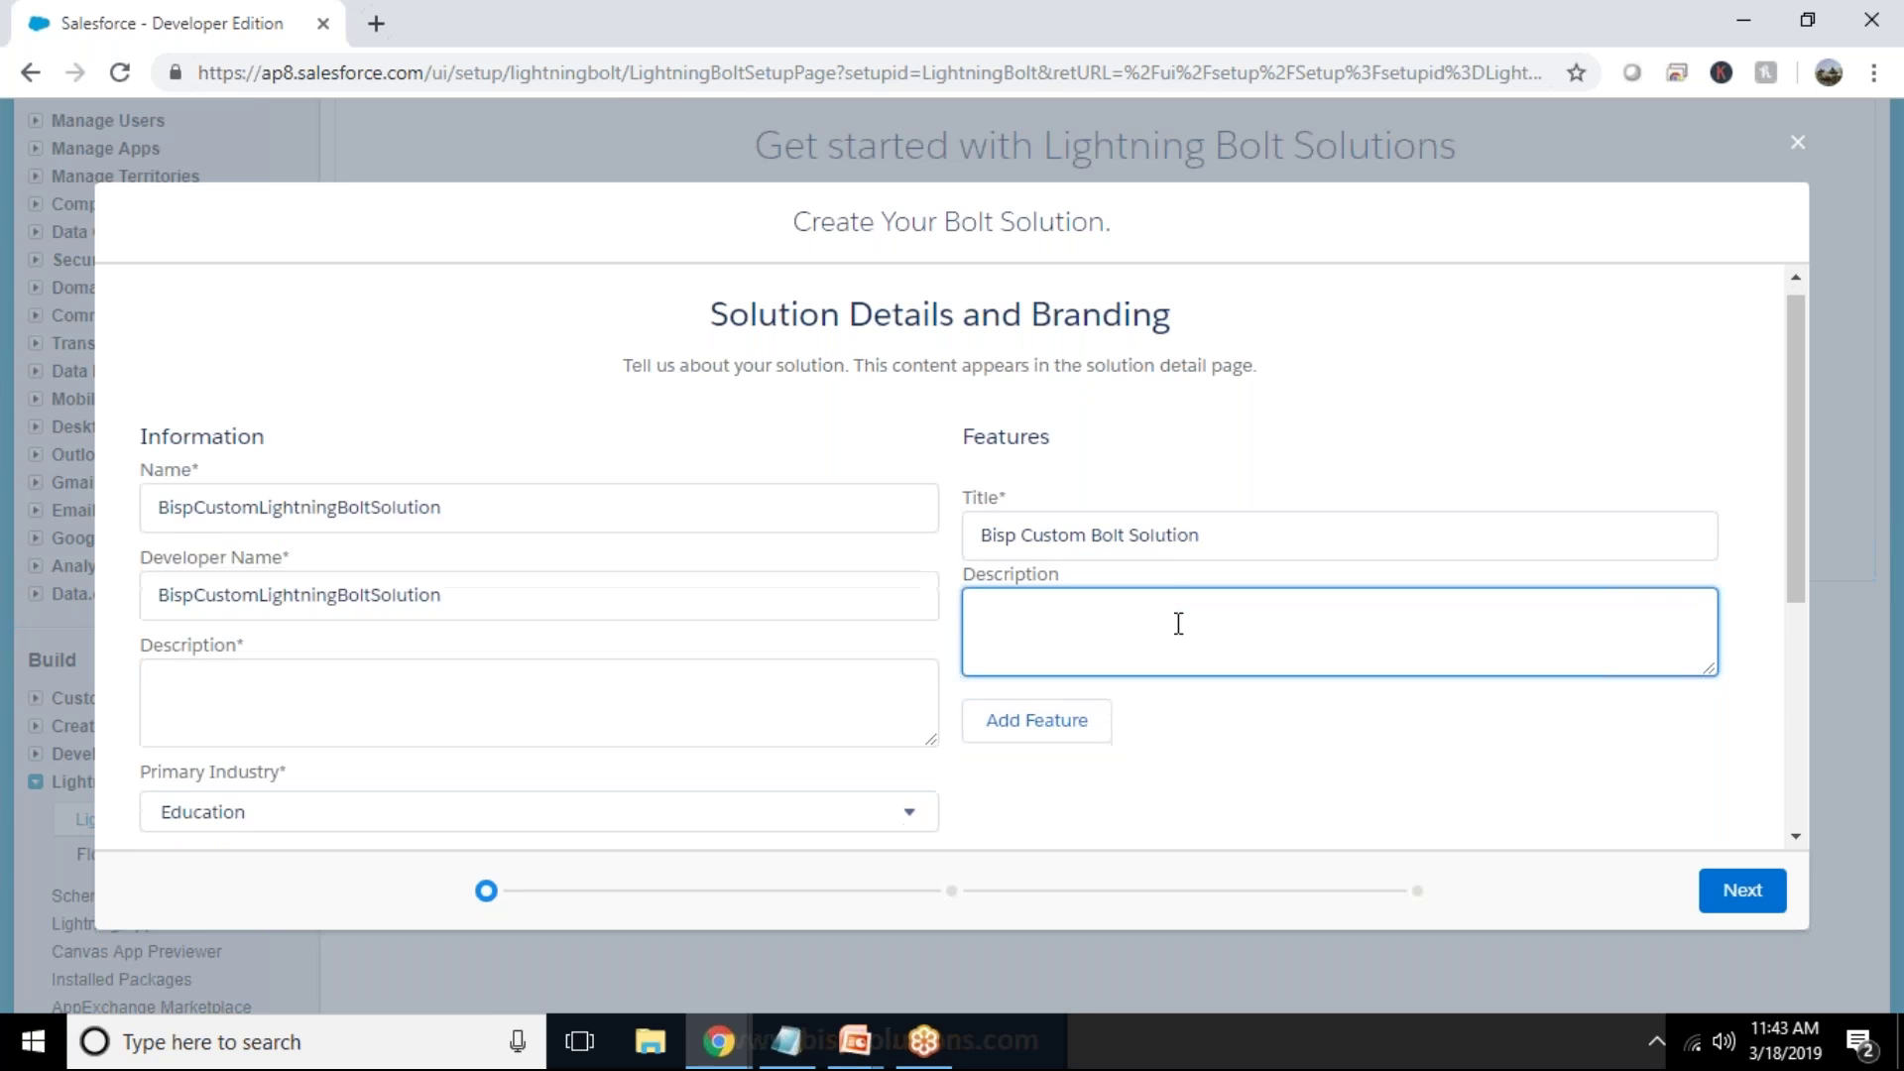
scroll(1110, 494, "down", 1)
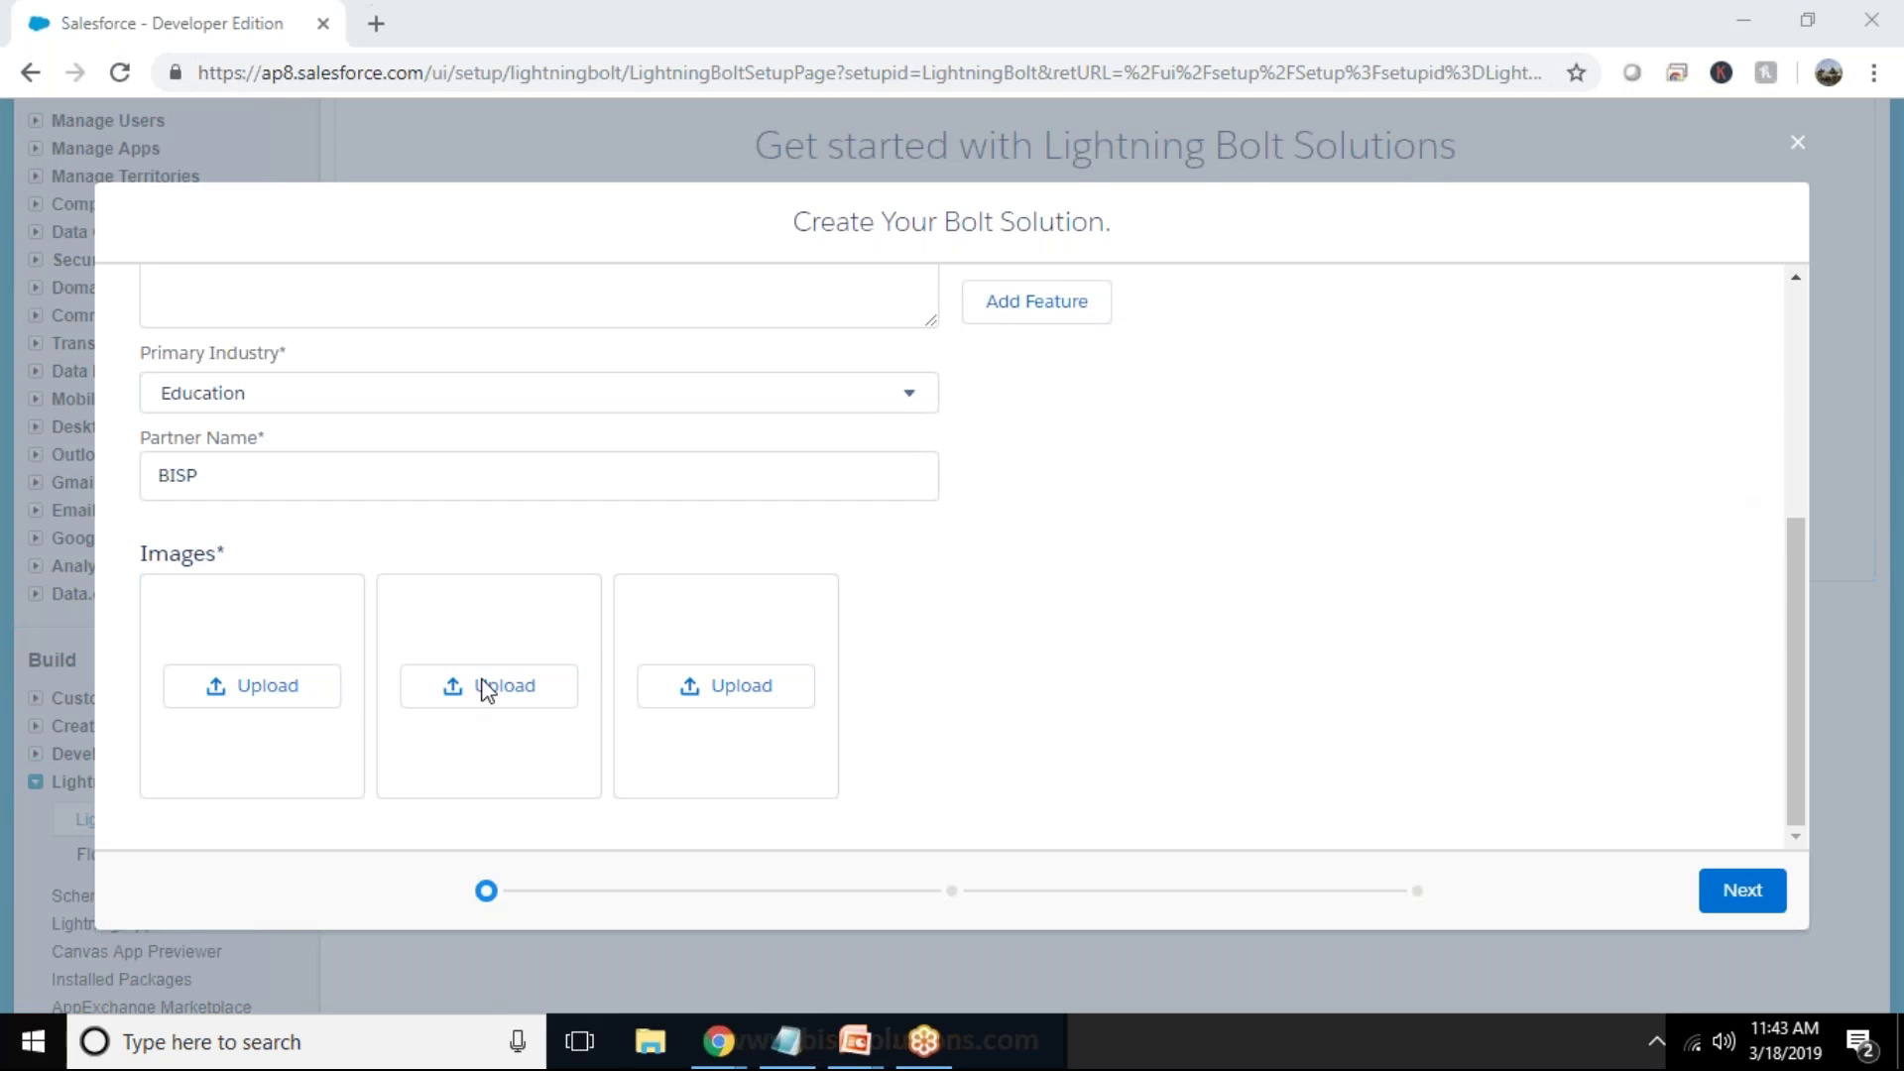
left_click(240, 699)
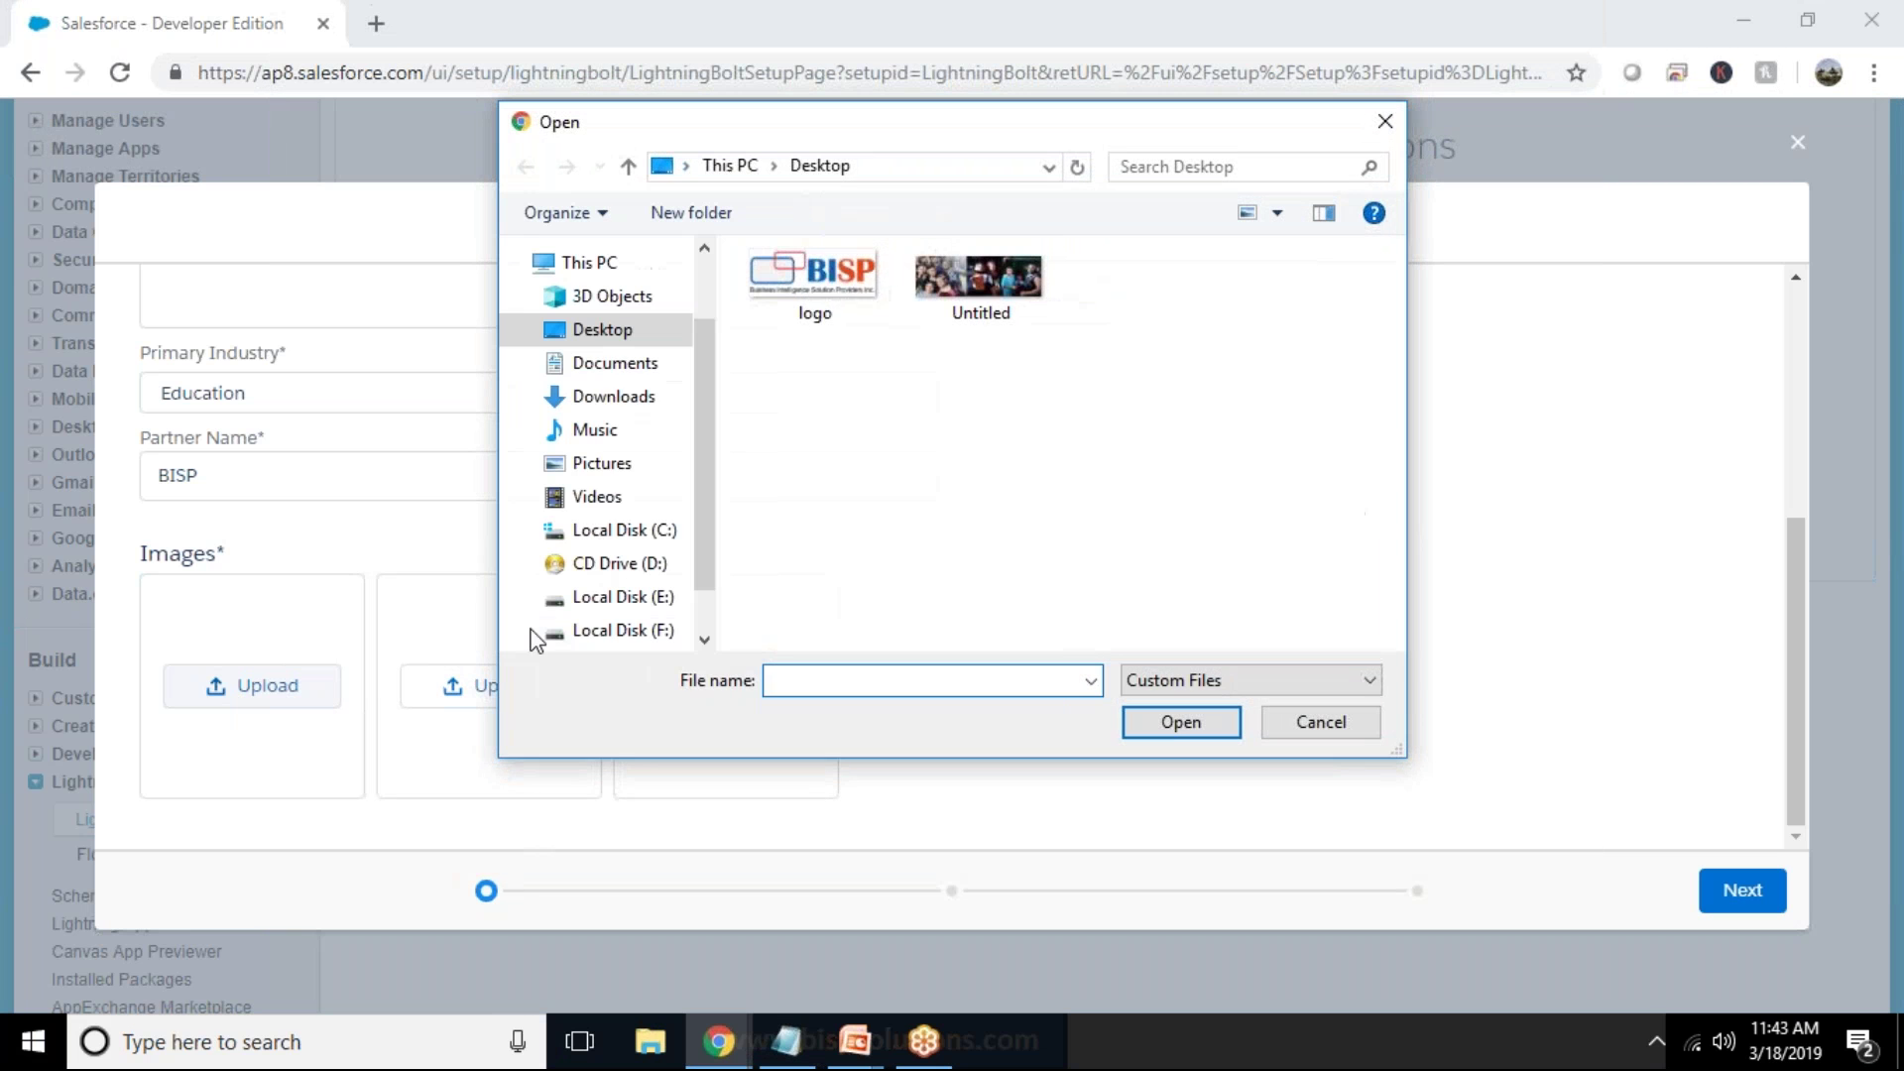
Step: Upload the Desktop 'logo' file as the first solution image and dismiss the Recycle Bin notice
left_click(845, 290)
left_click(1181, 722)
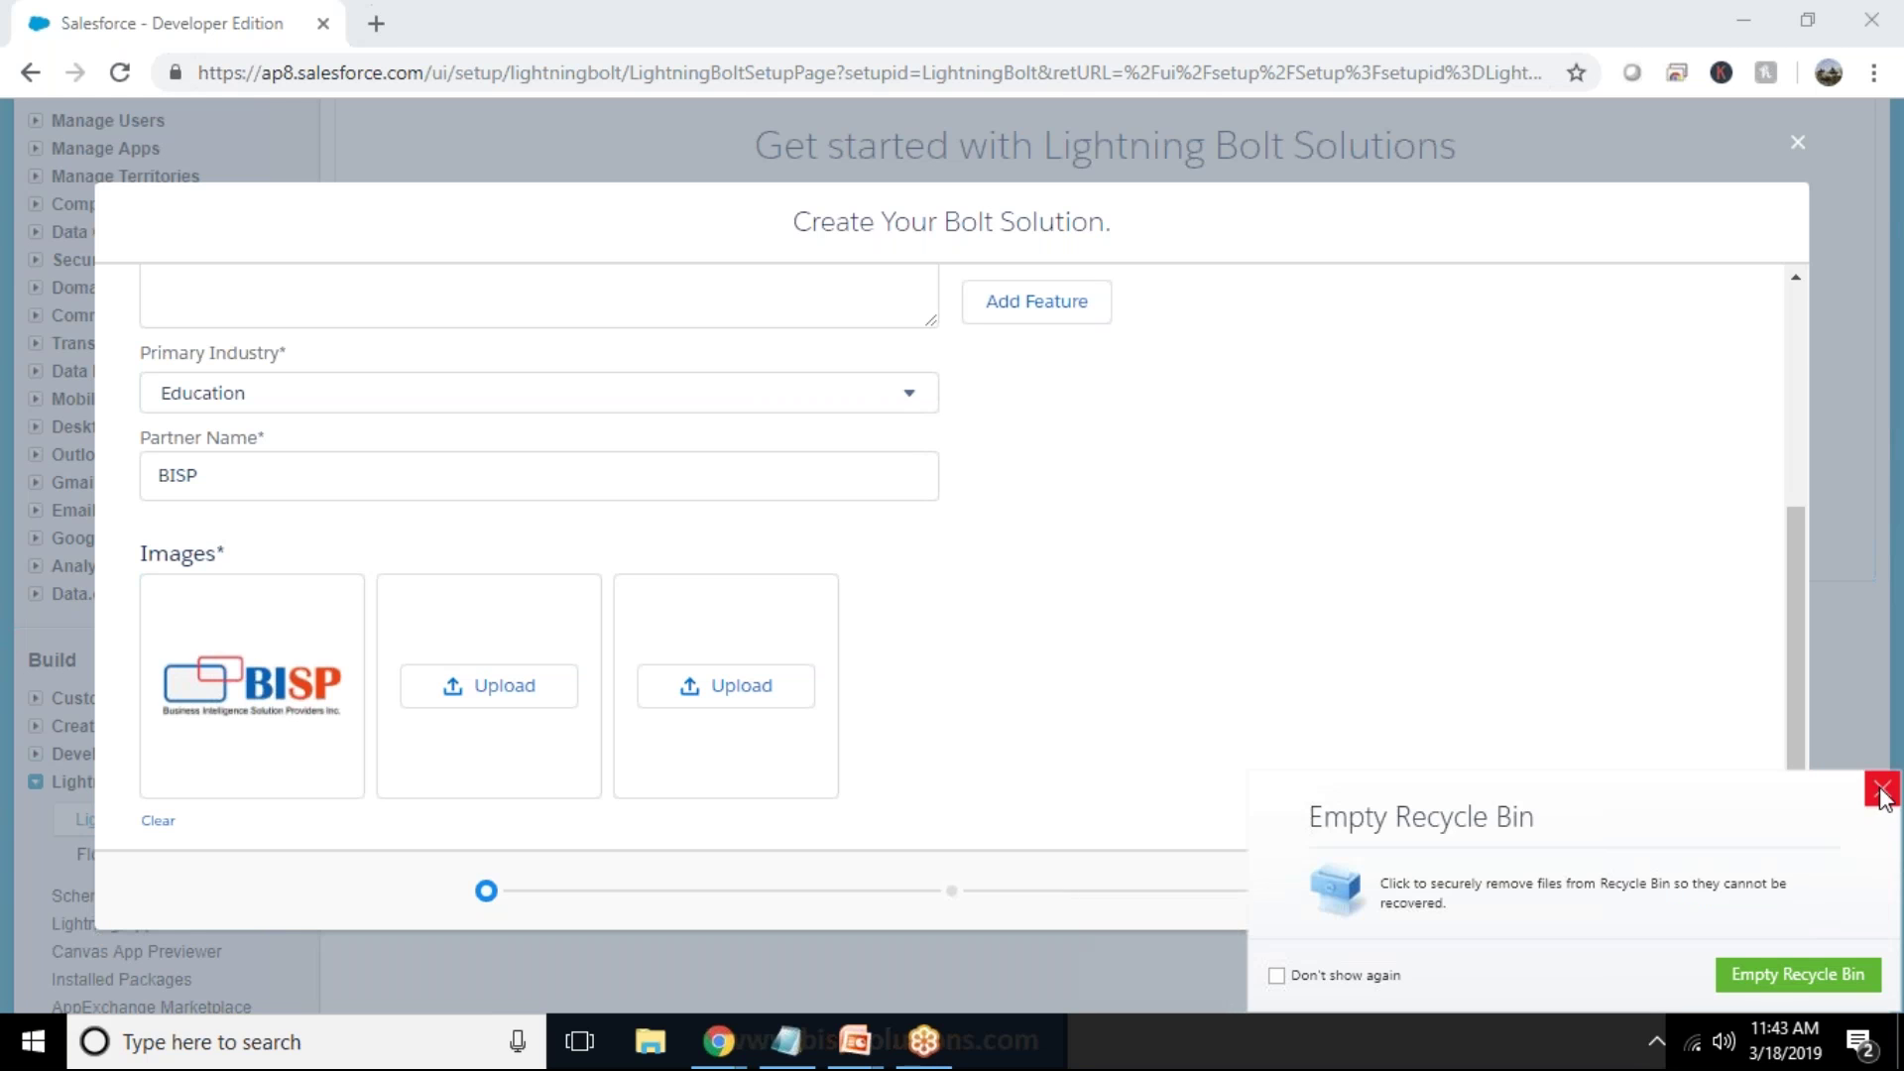
left_click(1882, 790)
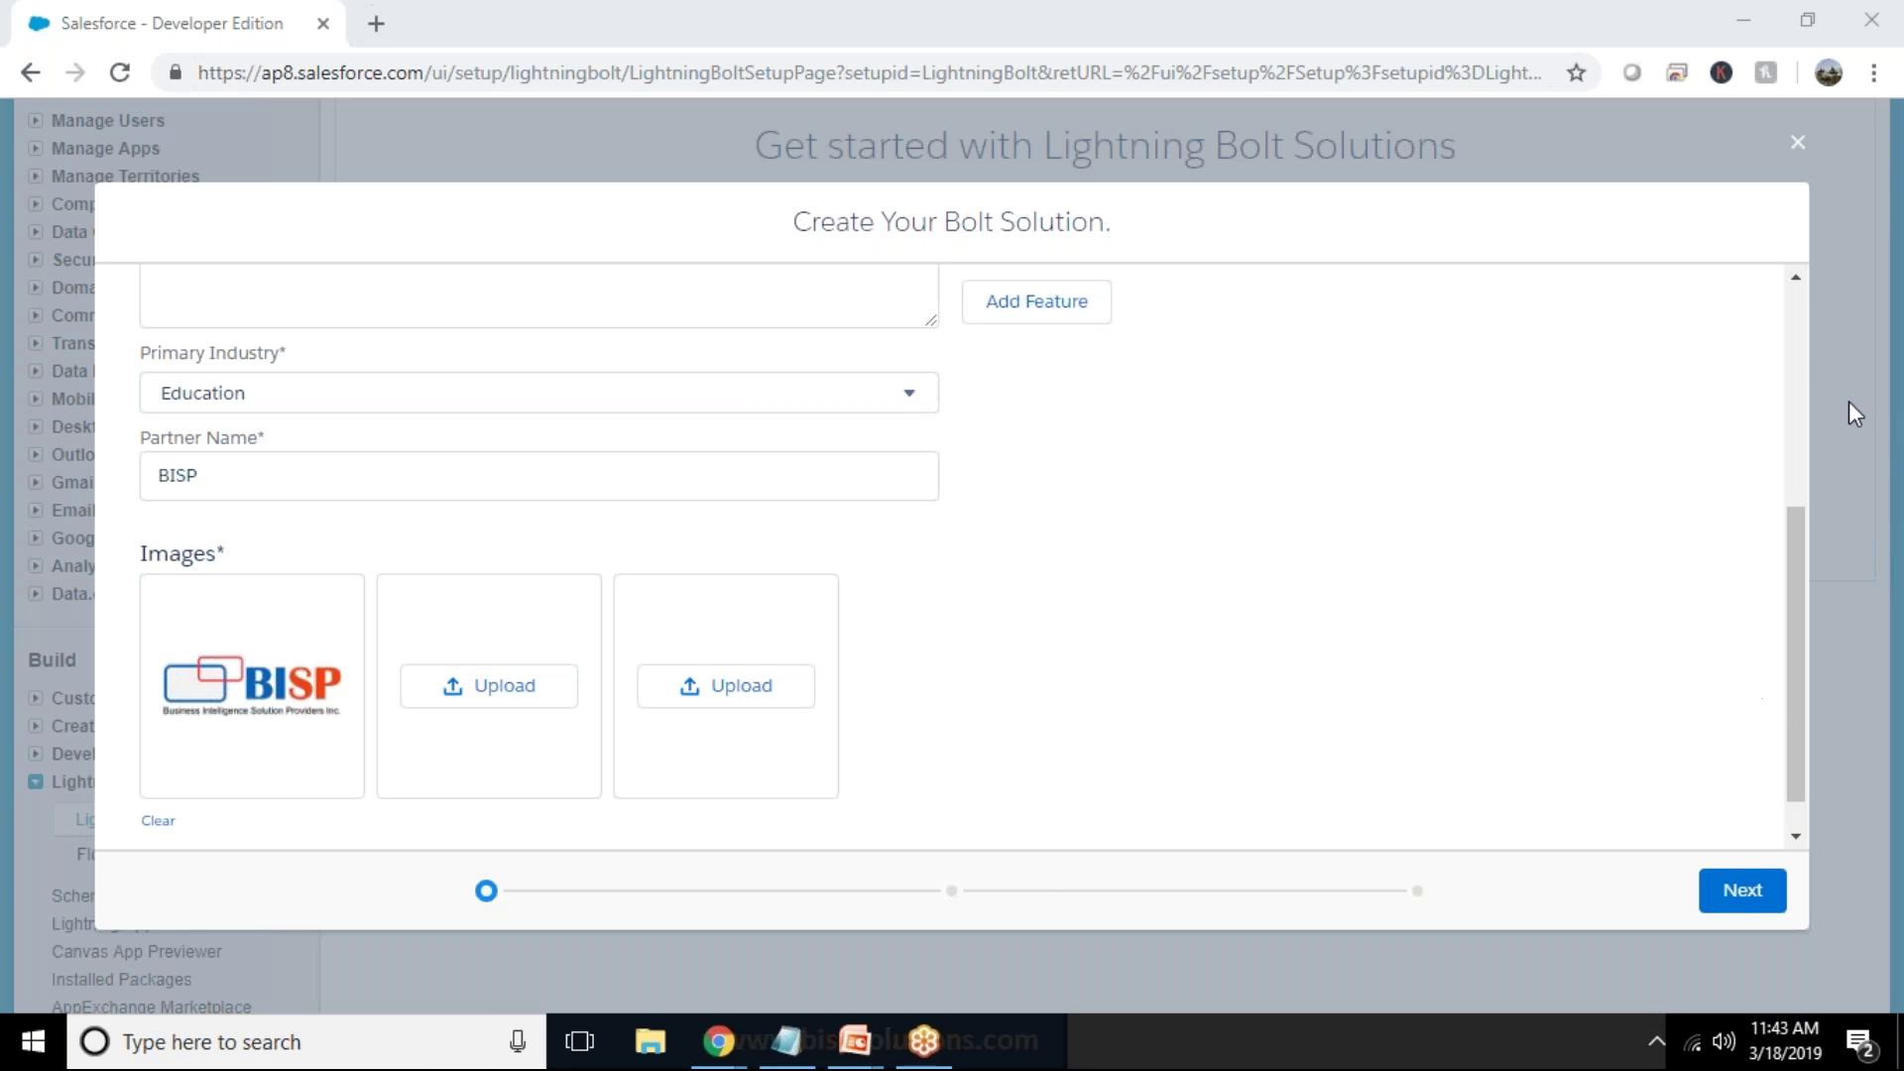
Step: Enter the description 'This is a custom Talent Management App Developed By BISP' and continue
left_click(1742, 890)
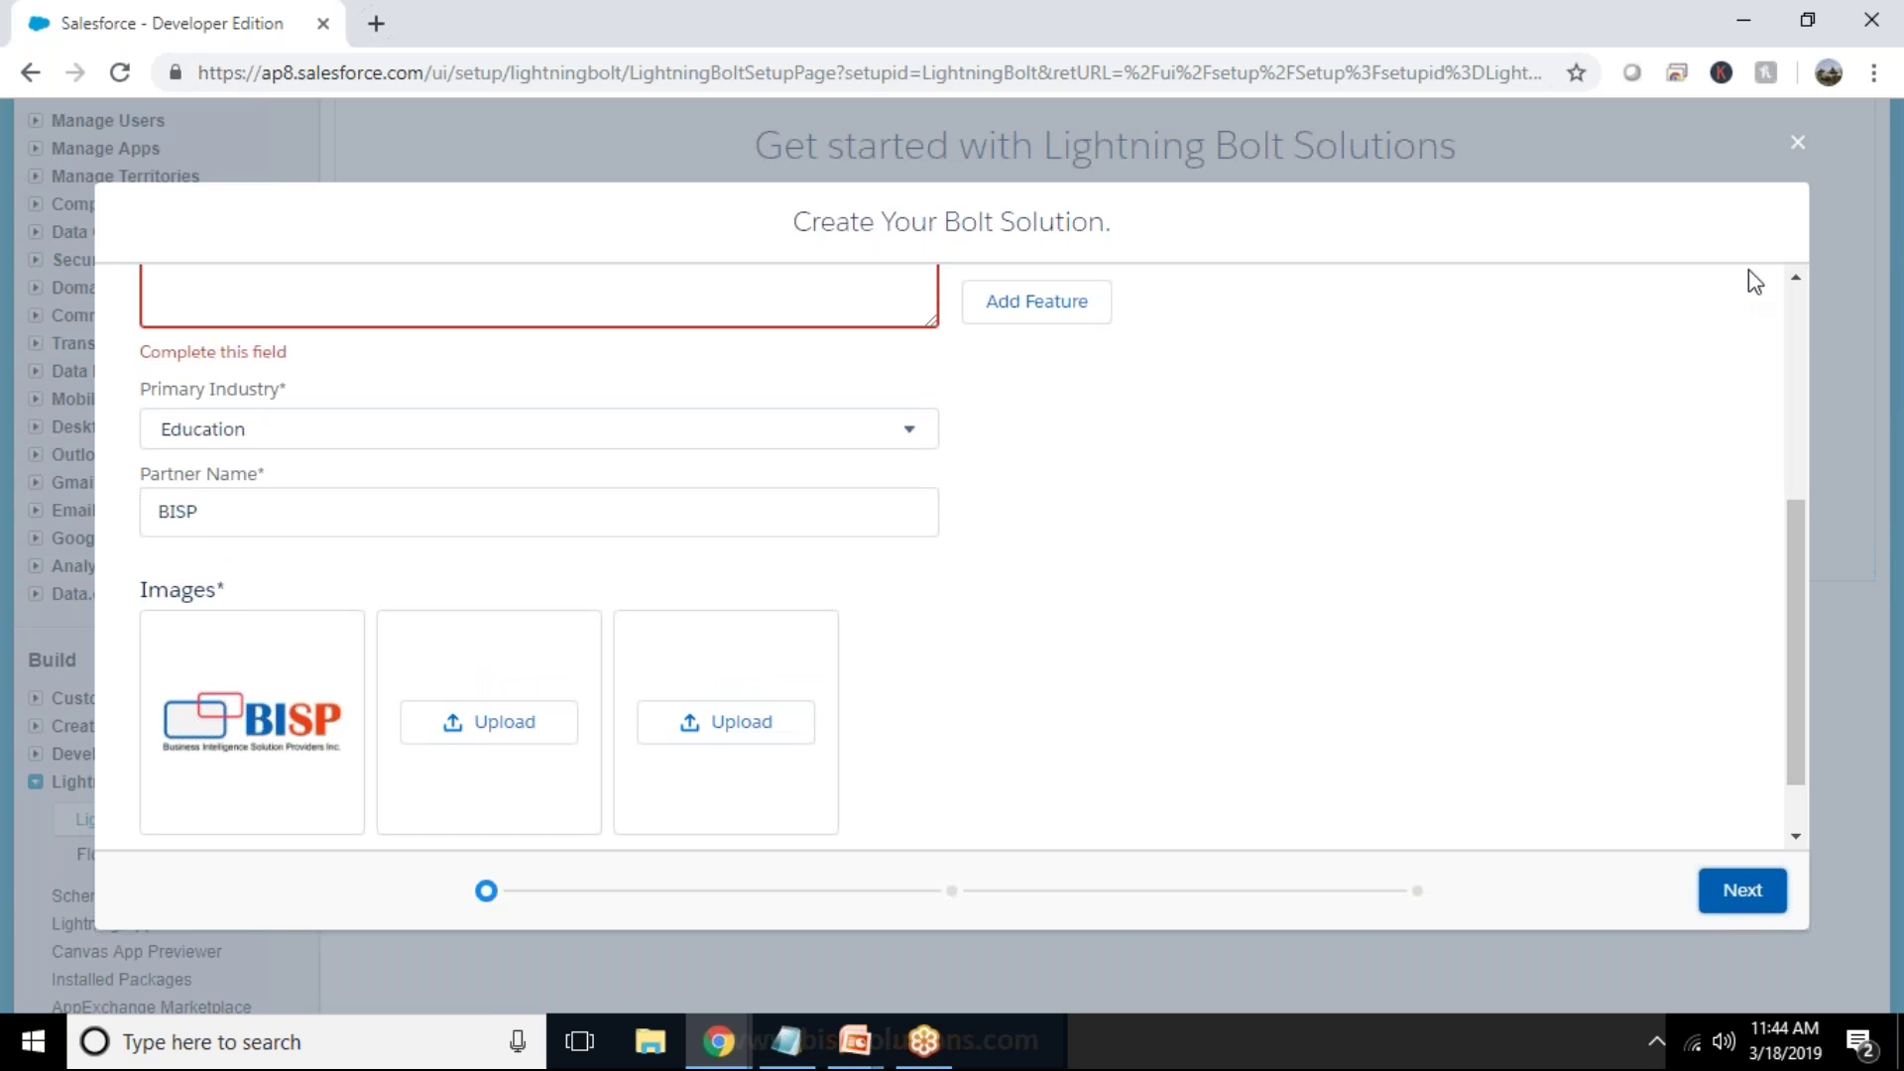
scroll(1386, 483, "up", 3)
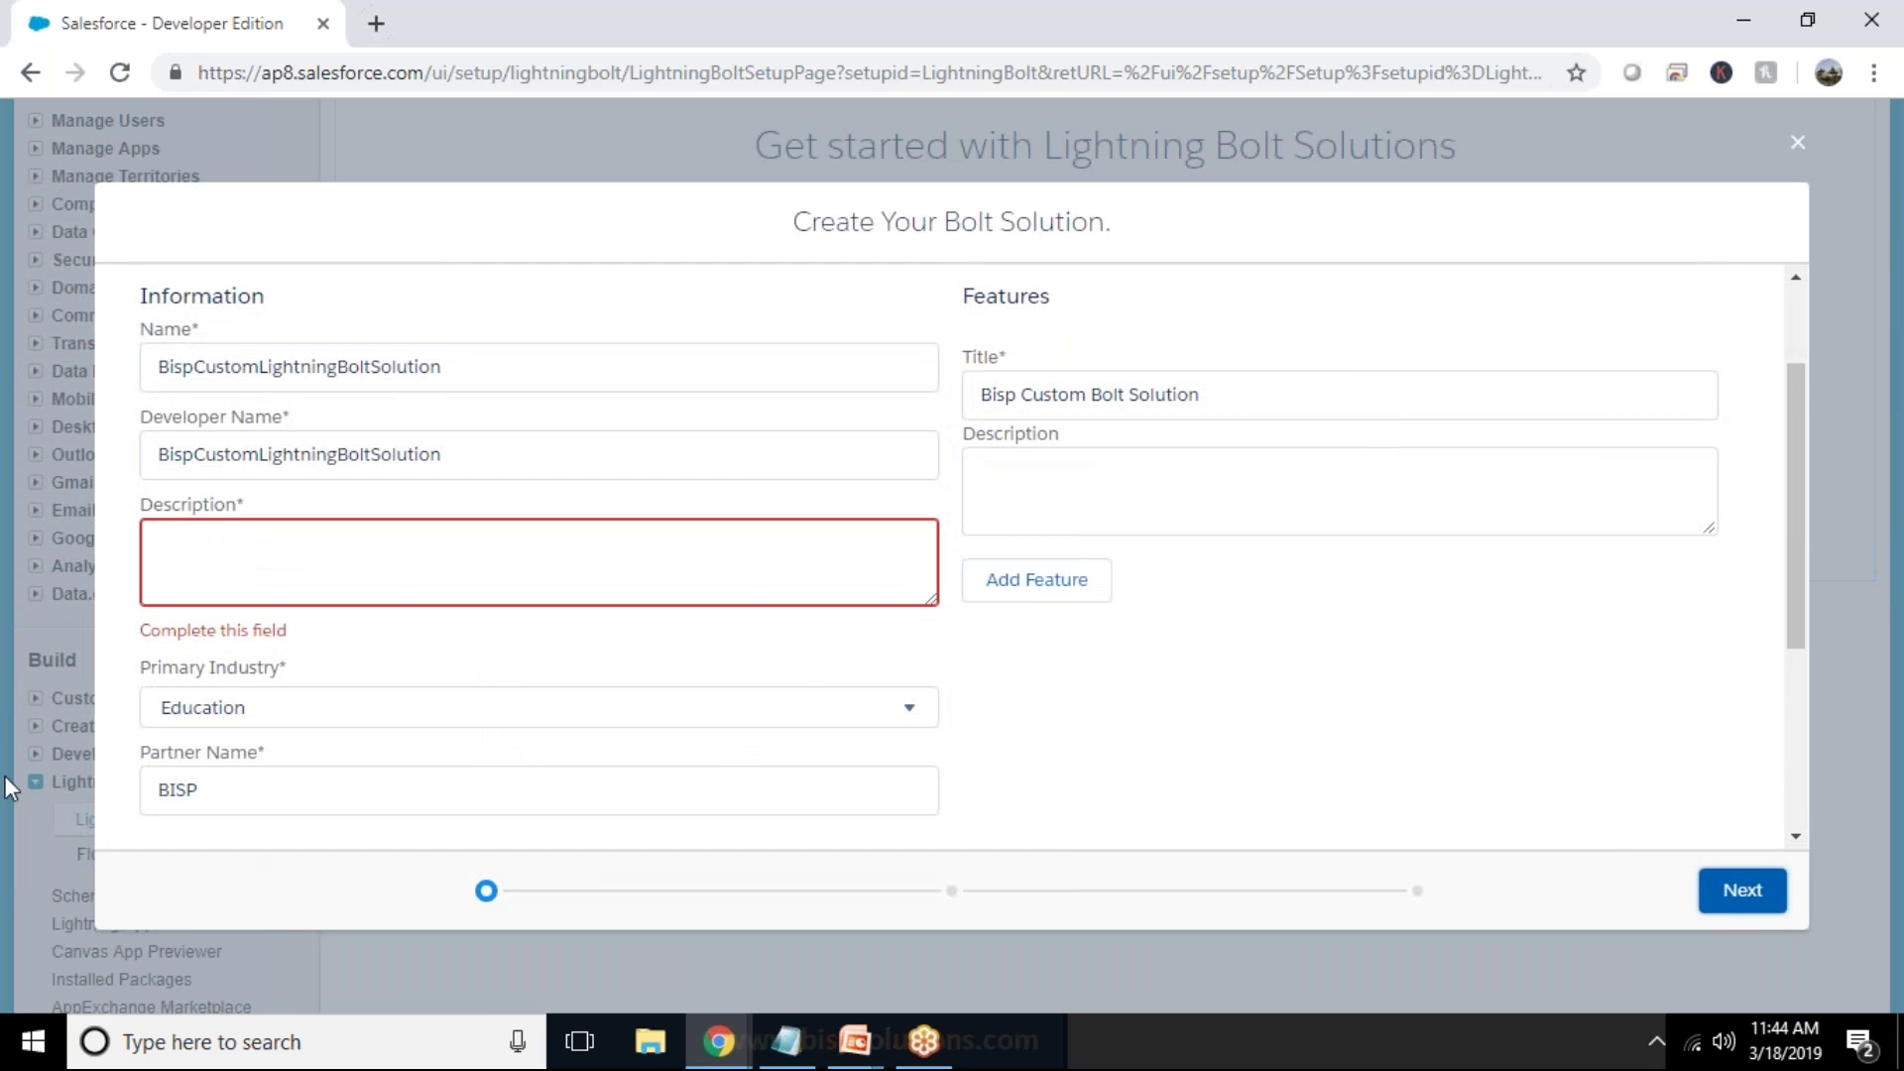
left_click(346, 577)
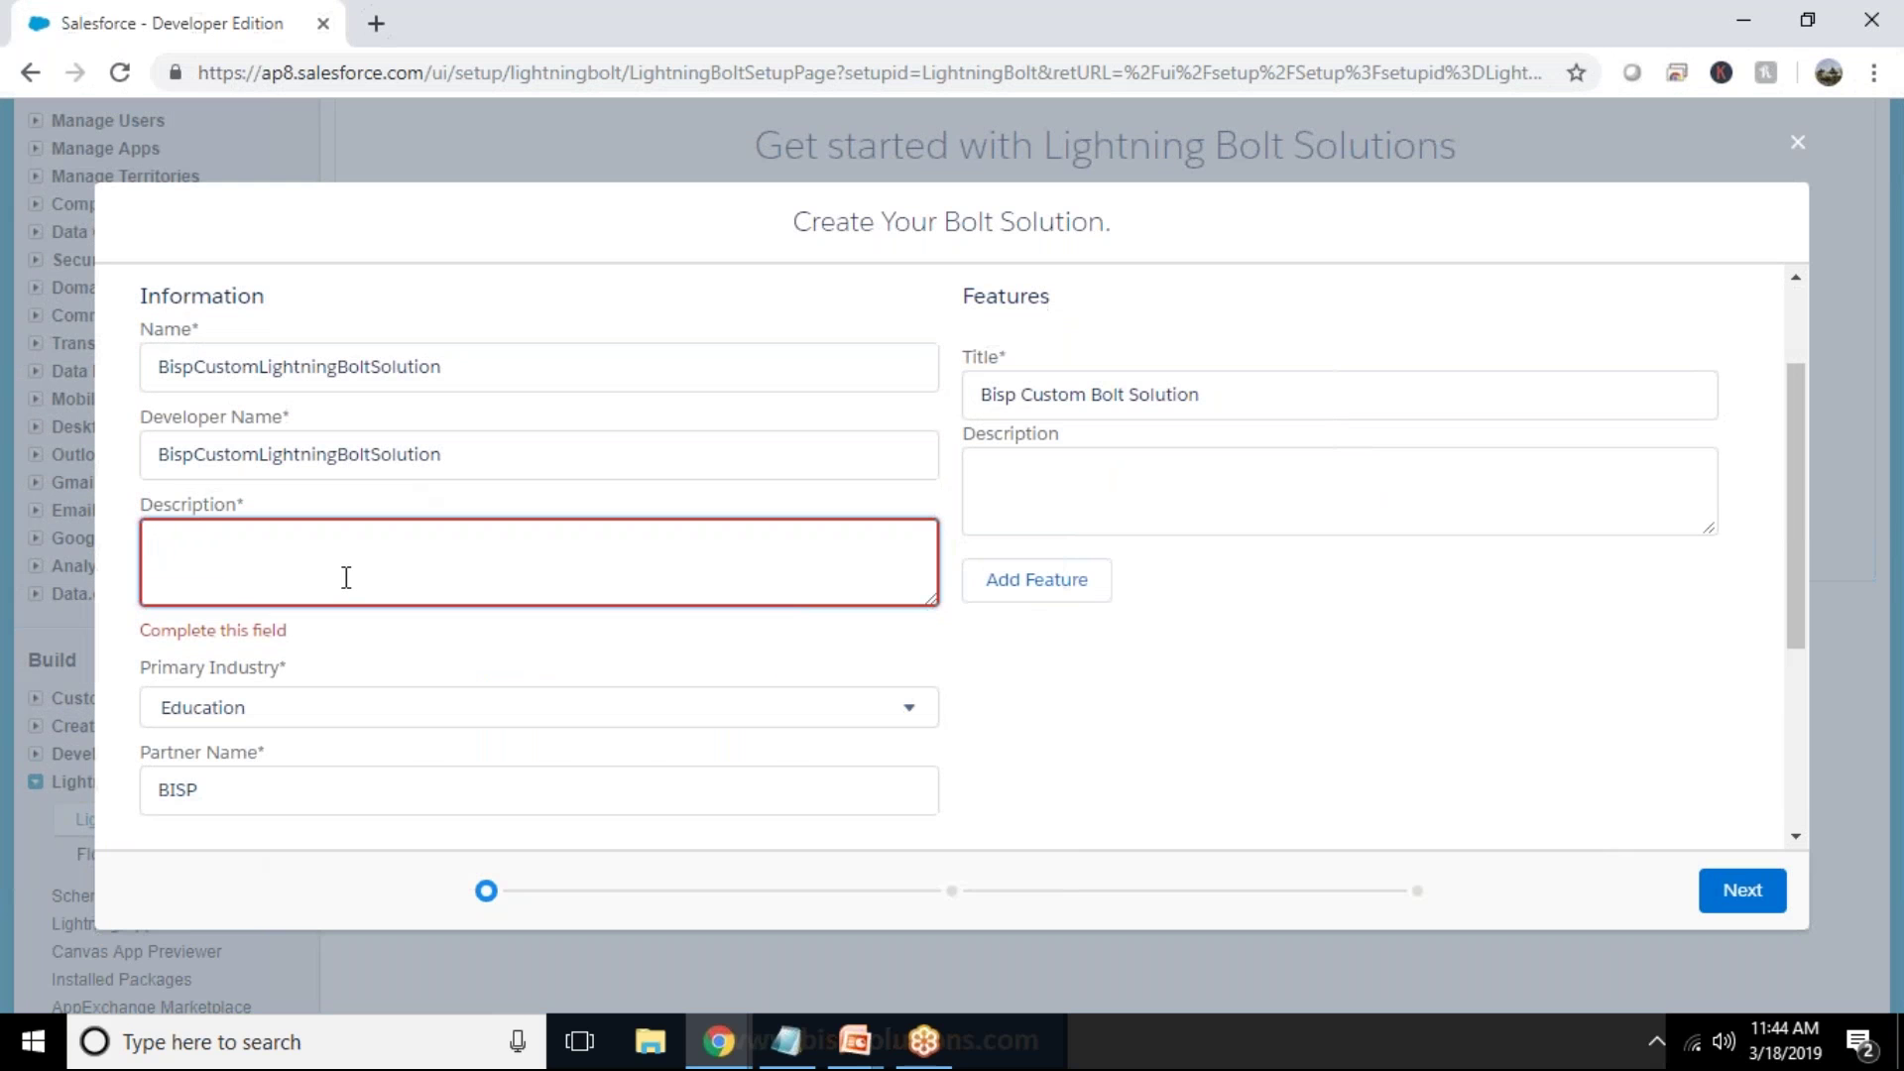
type("This is a custom ")
type("Talenetd")
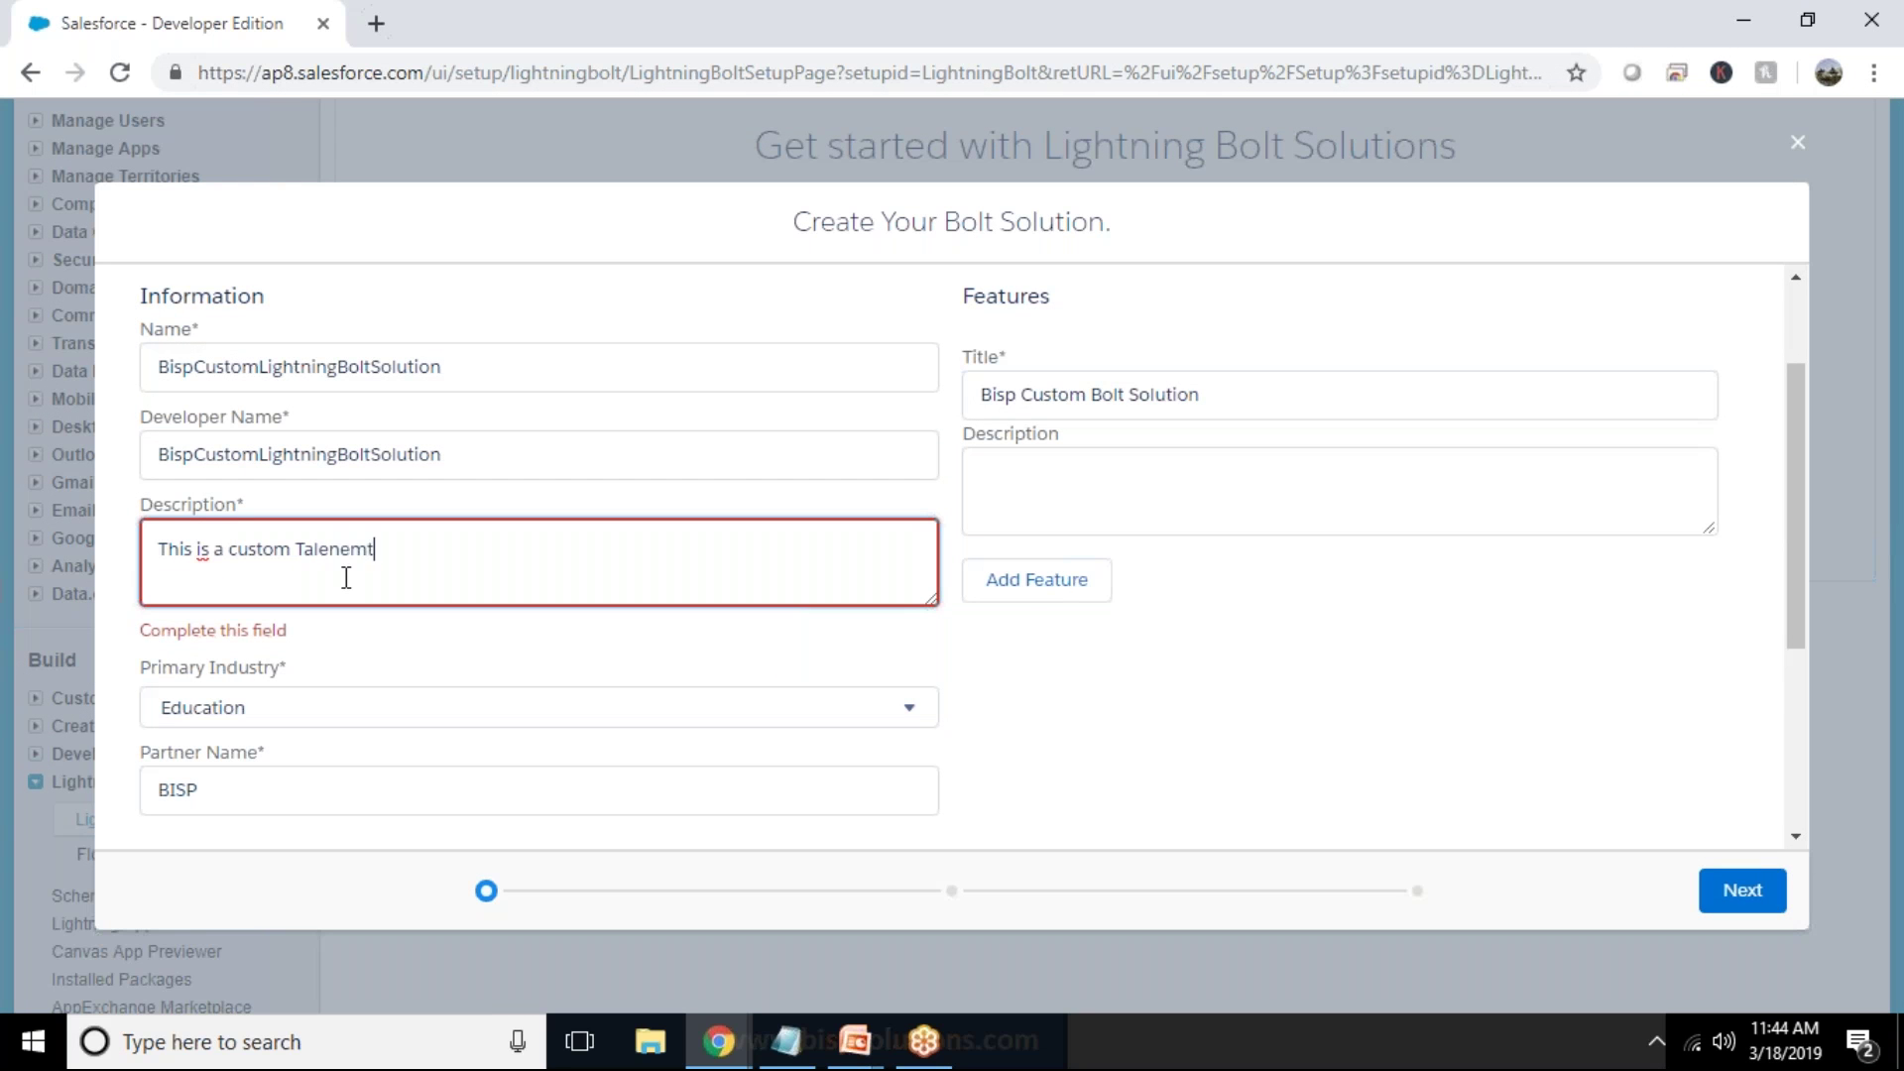
key("BackSpace")
key("BackSpace")
key("BackSpace")
type("t Mana")
type("ged")
key("BackSpace")
type("ment App ")
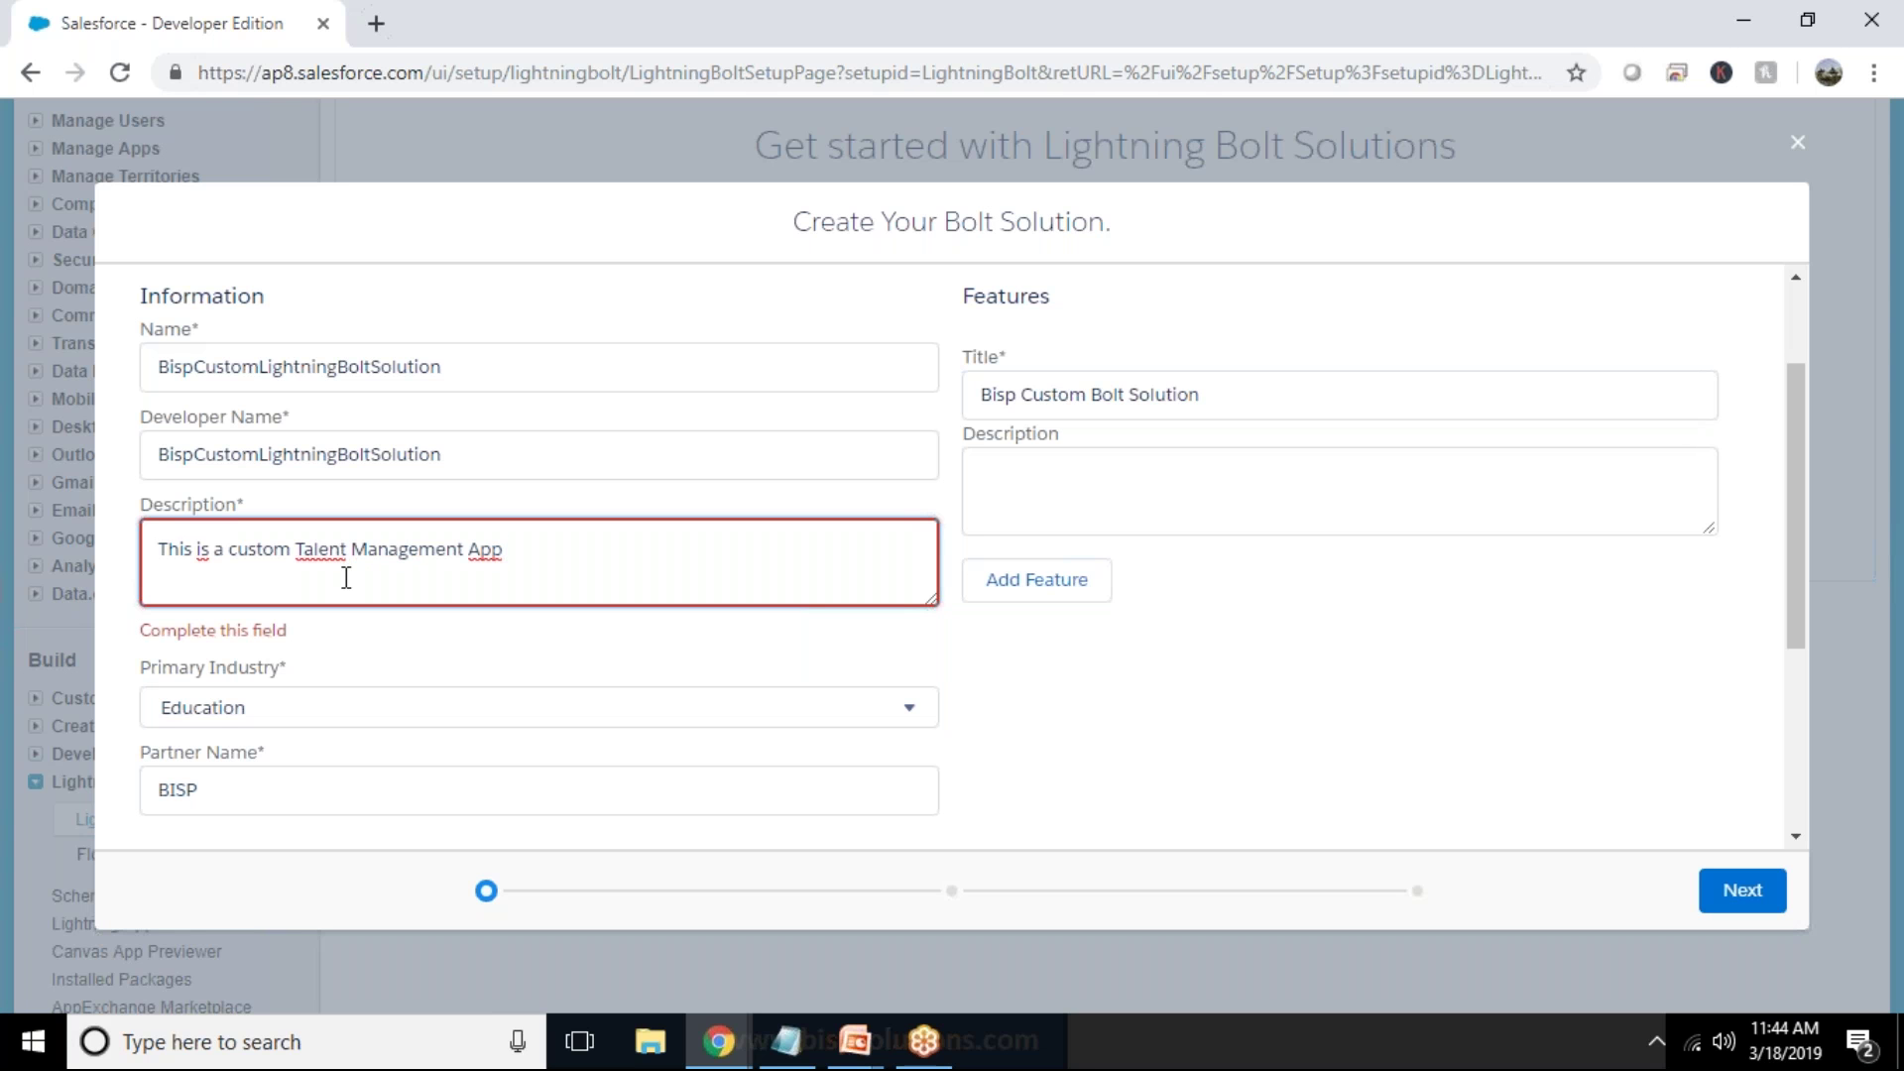
type("Developed By BI")
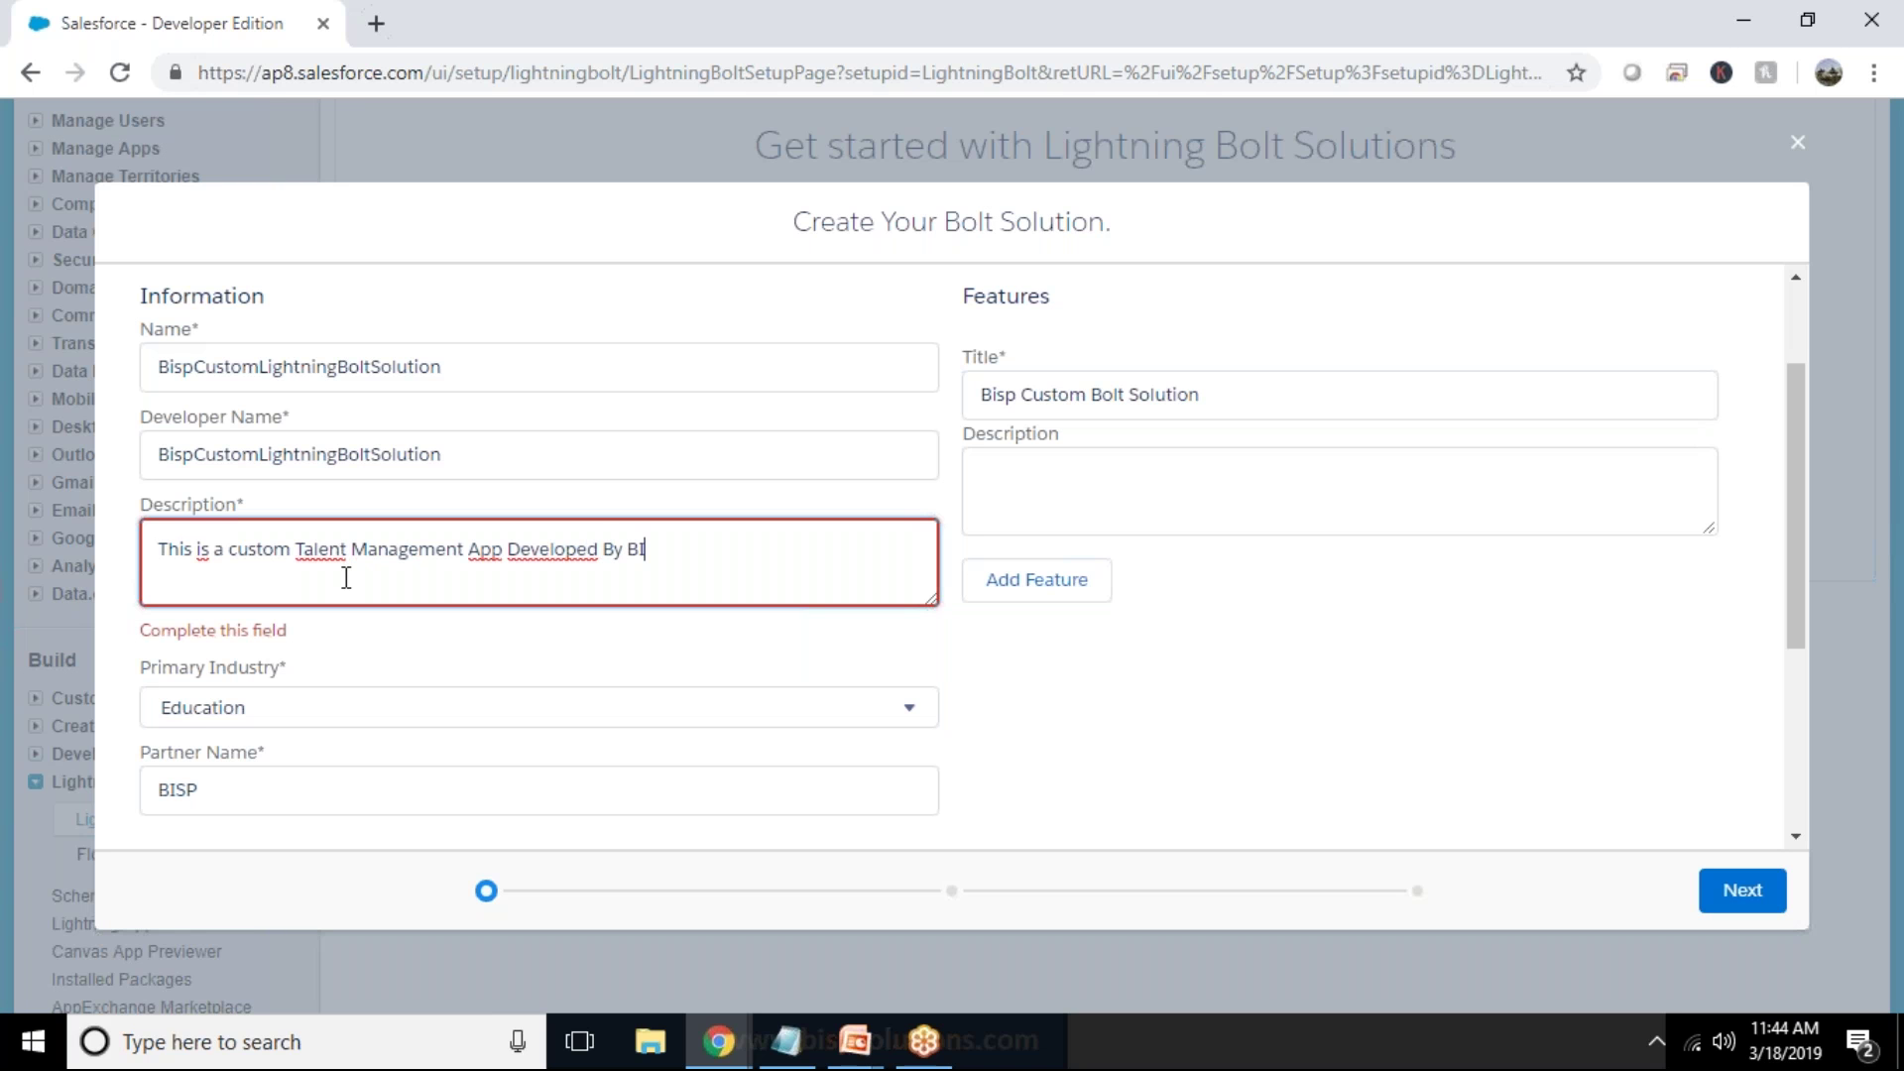
type("SP")
left_click(1728, 898)
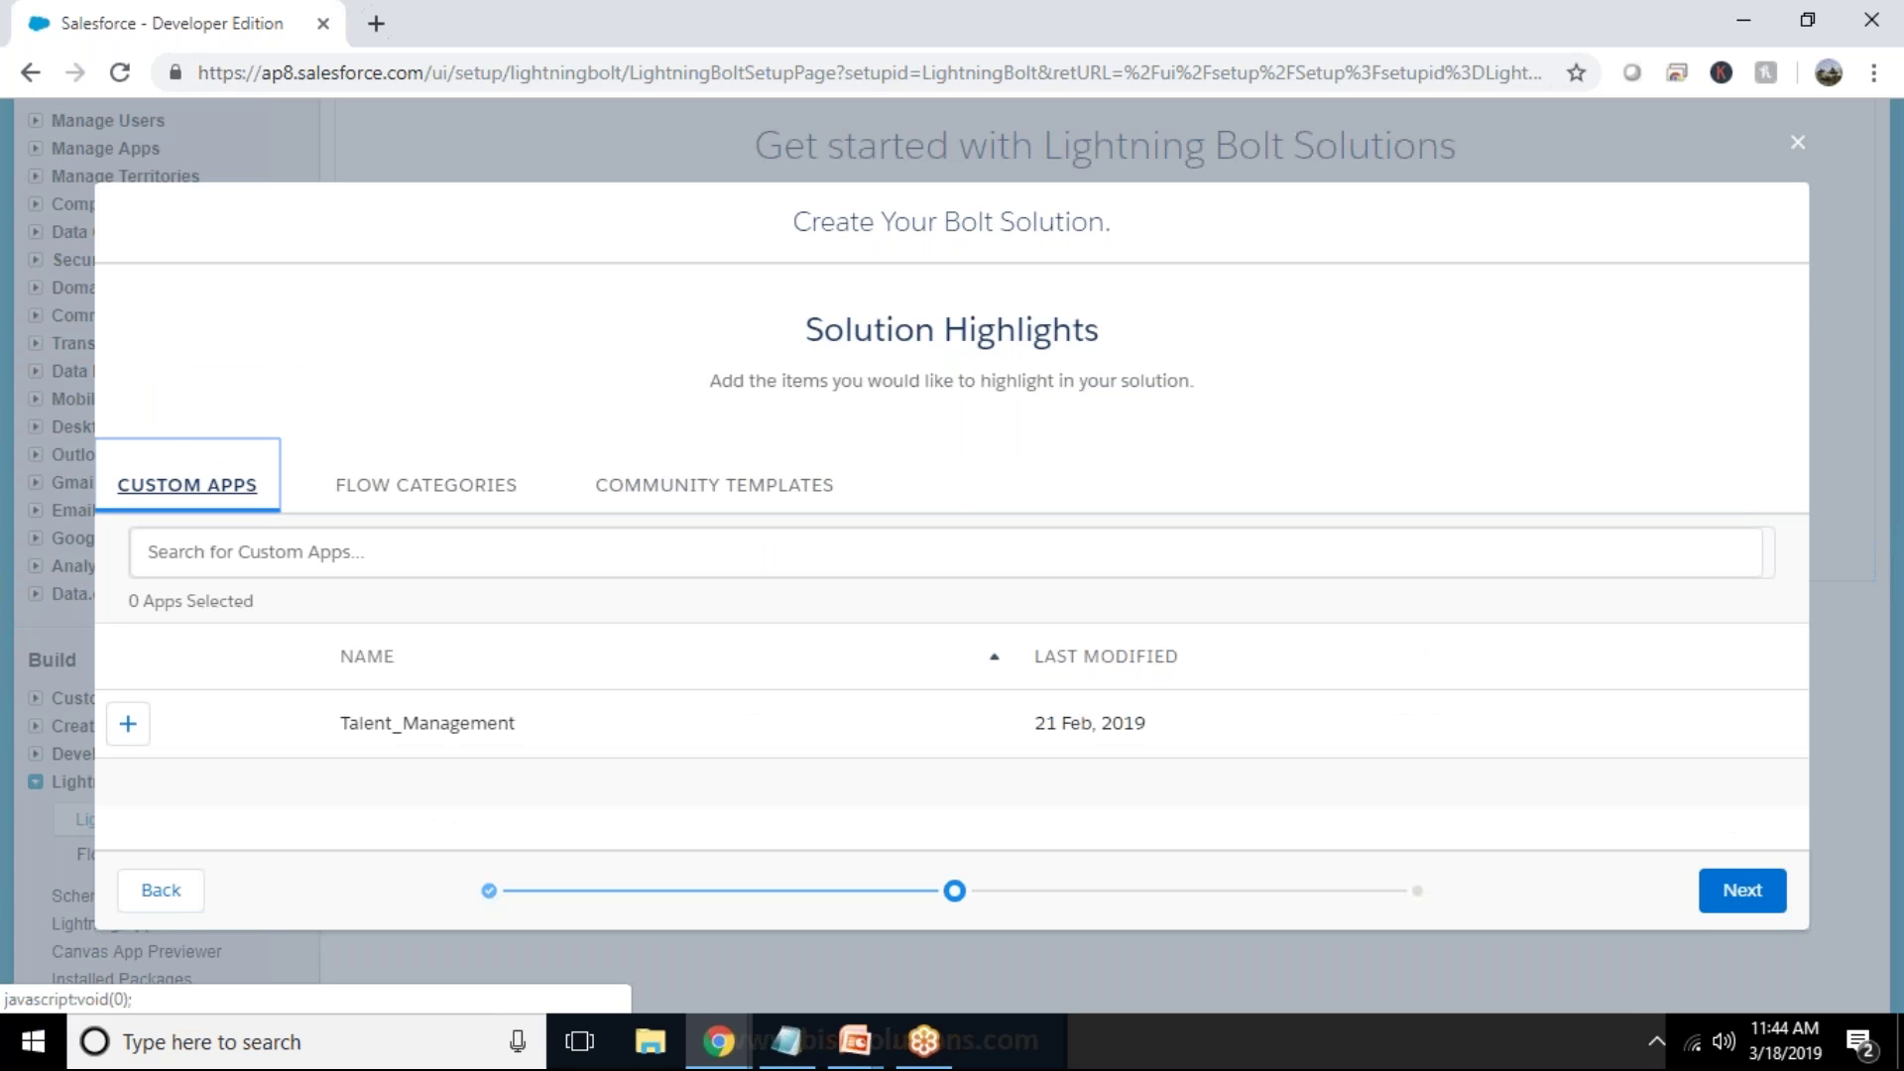
Step: Add the Talent_Management custom app to the solution highlights and advance to Summary
left_click(454, 501)
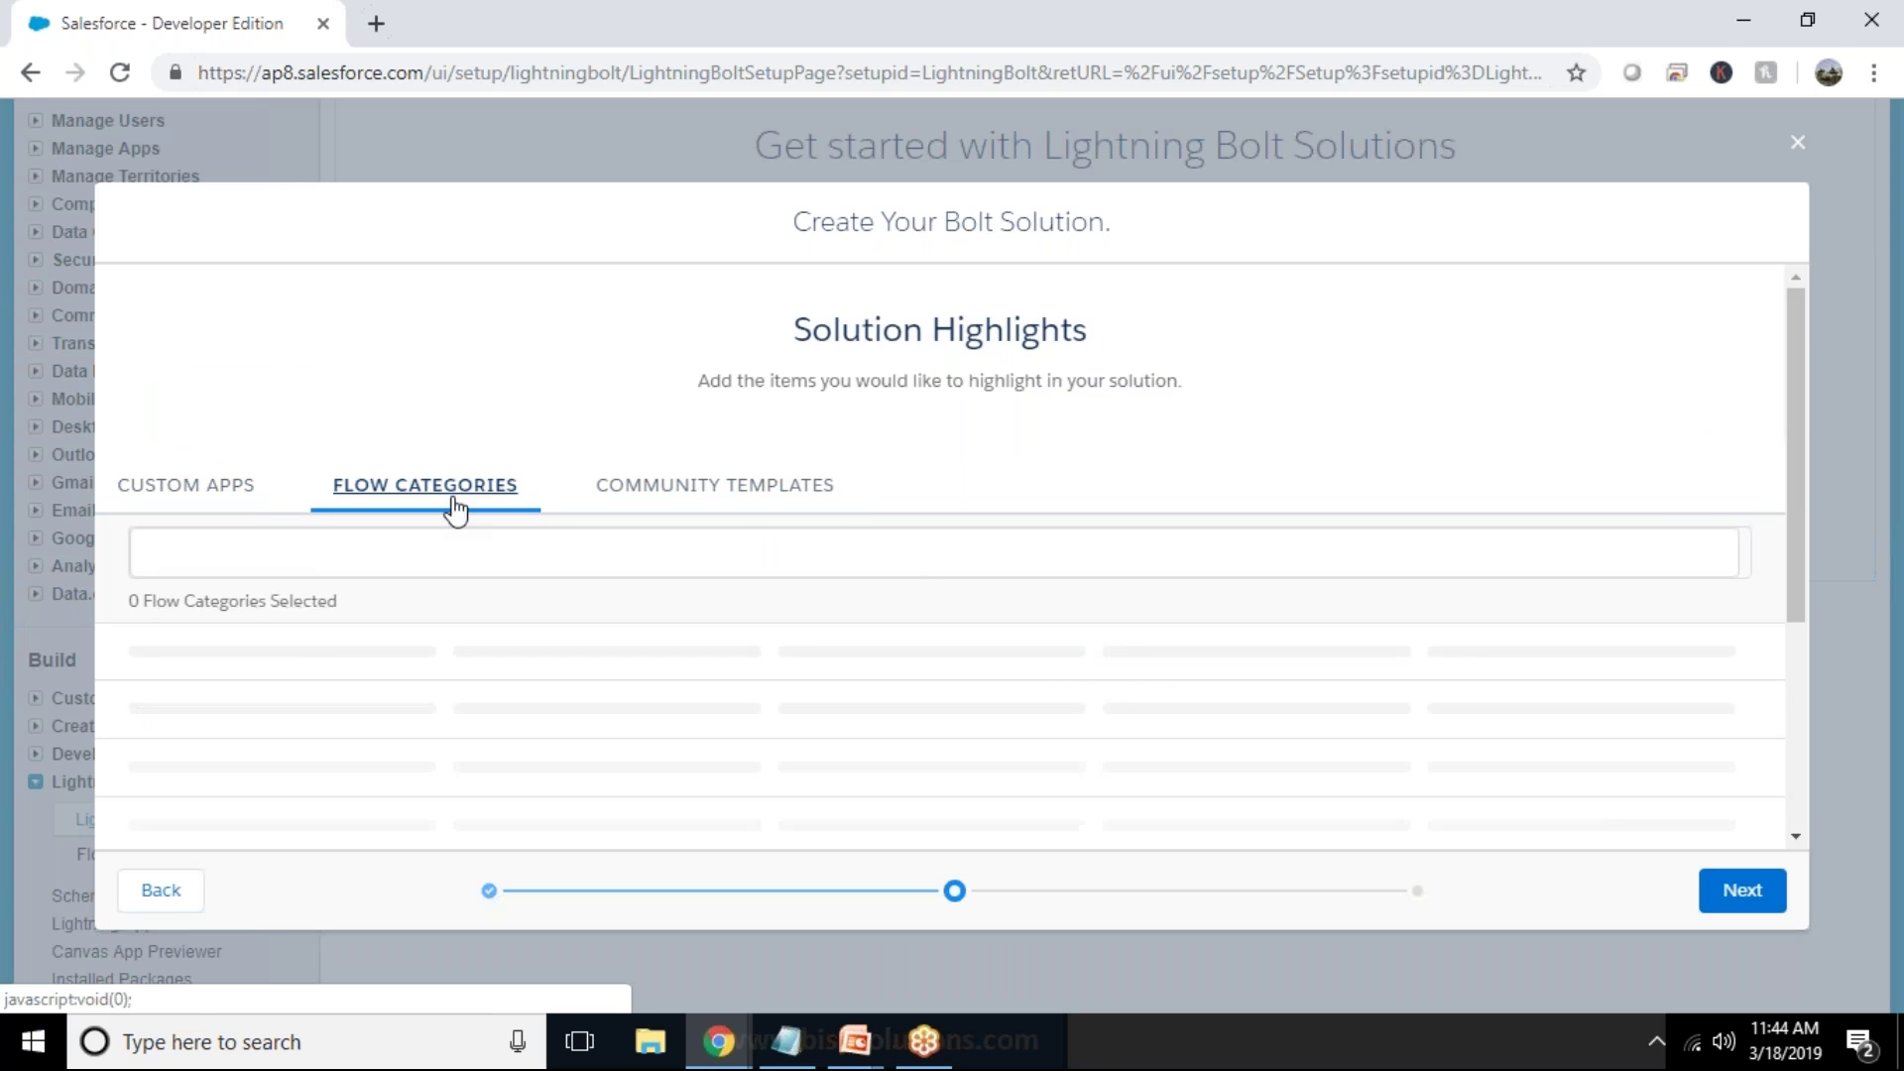
left_click(732, 504)
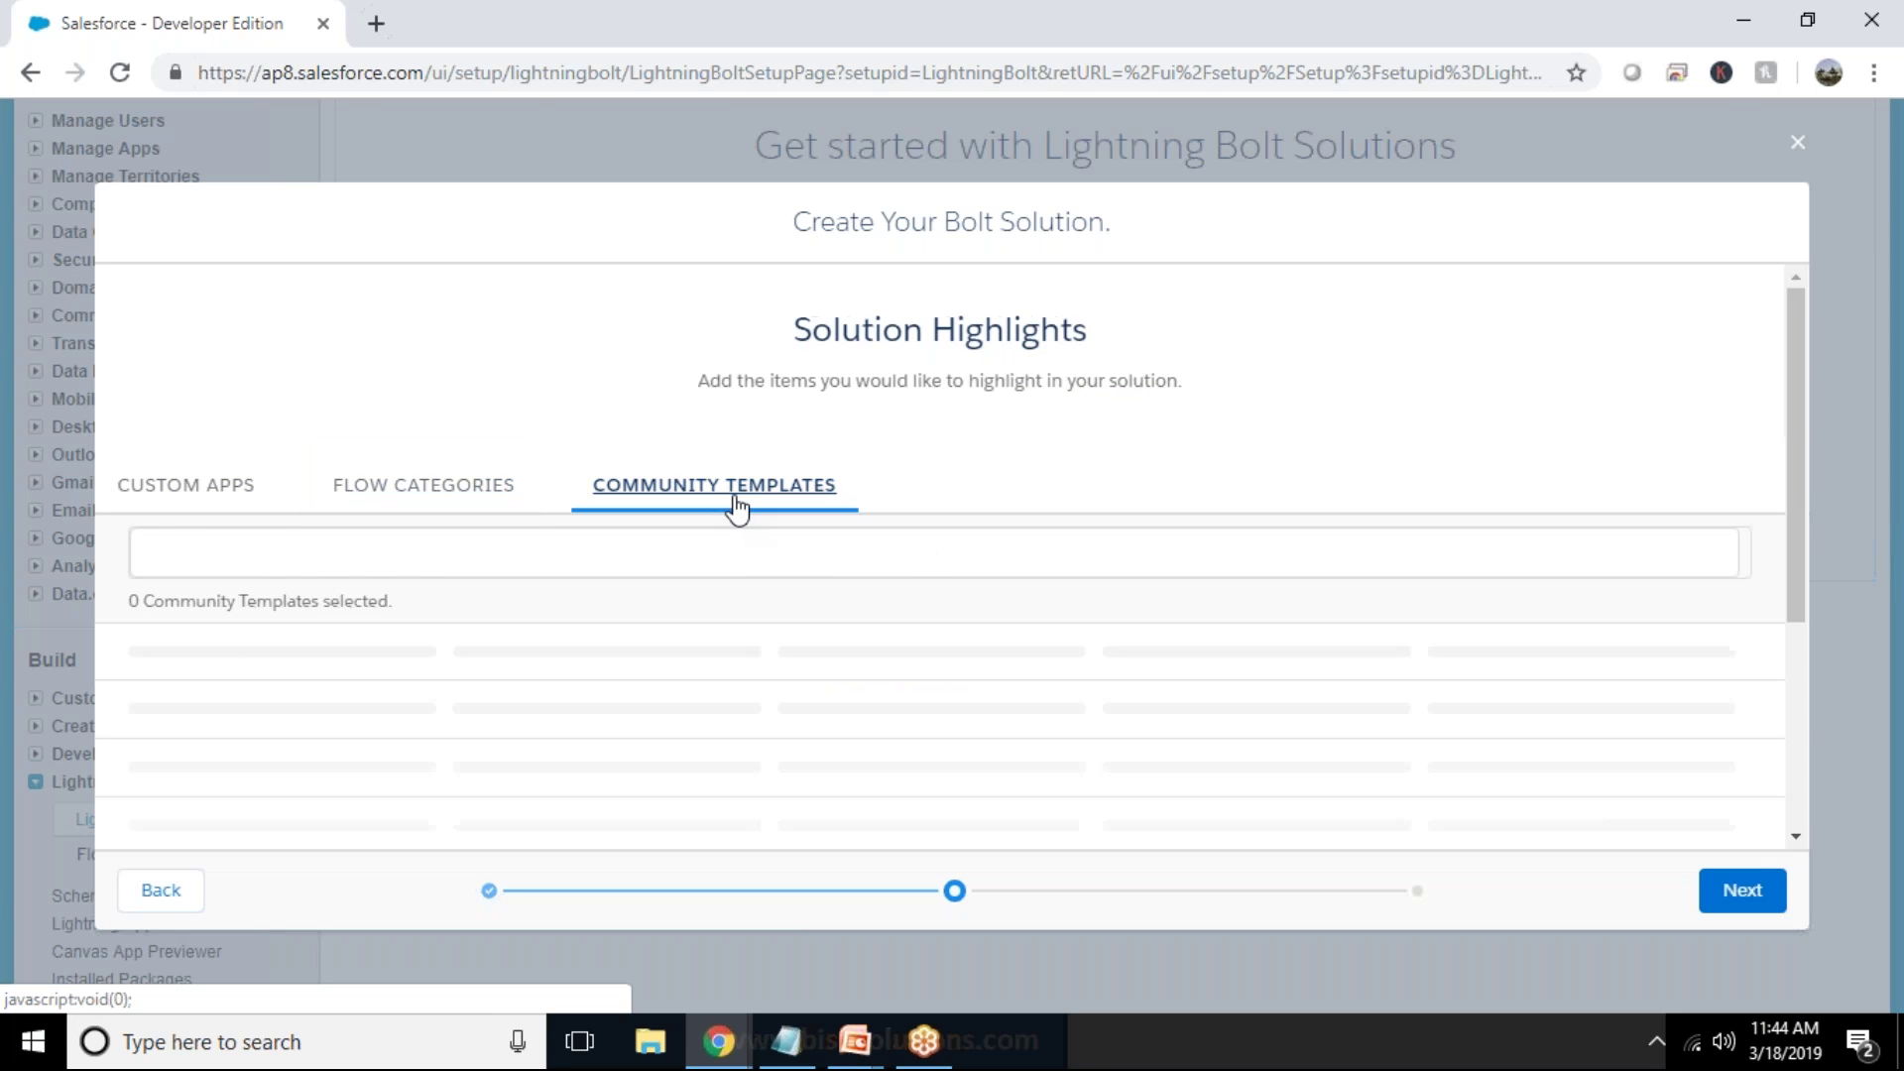
left_click(174, 493)
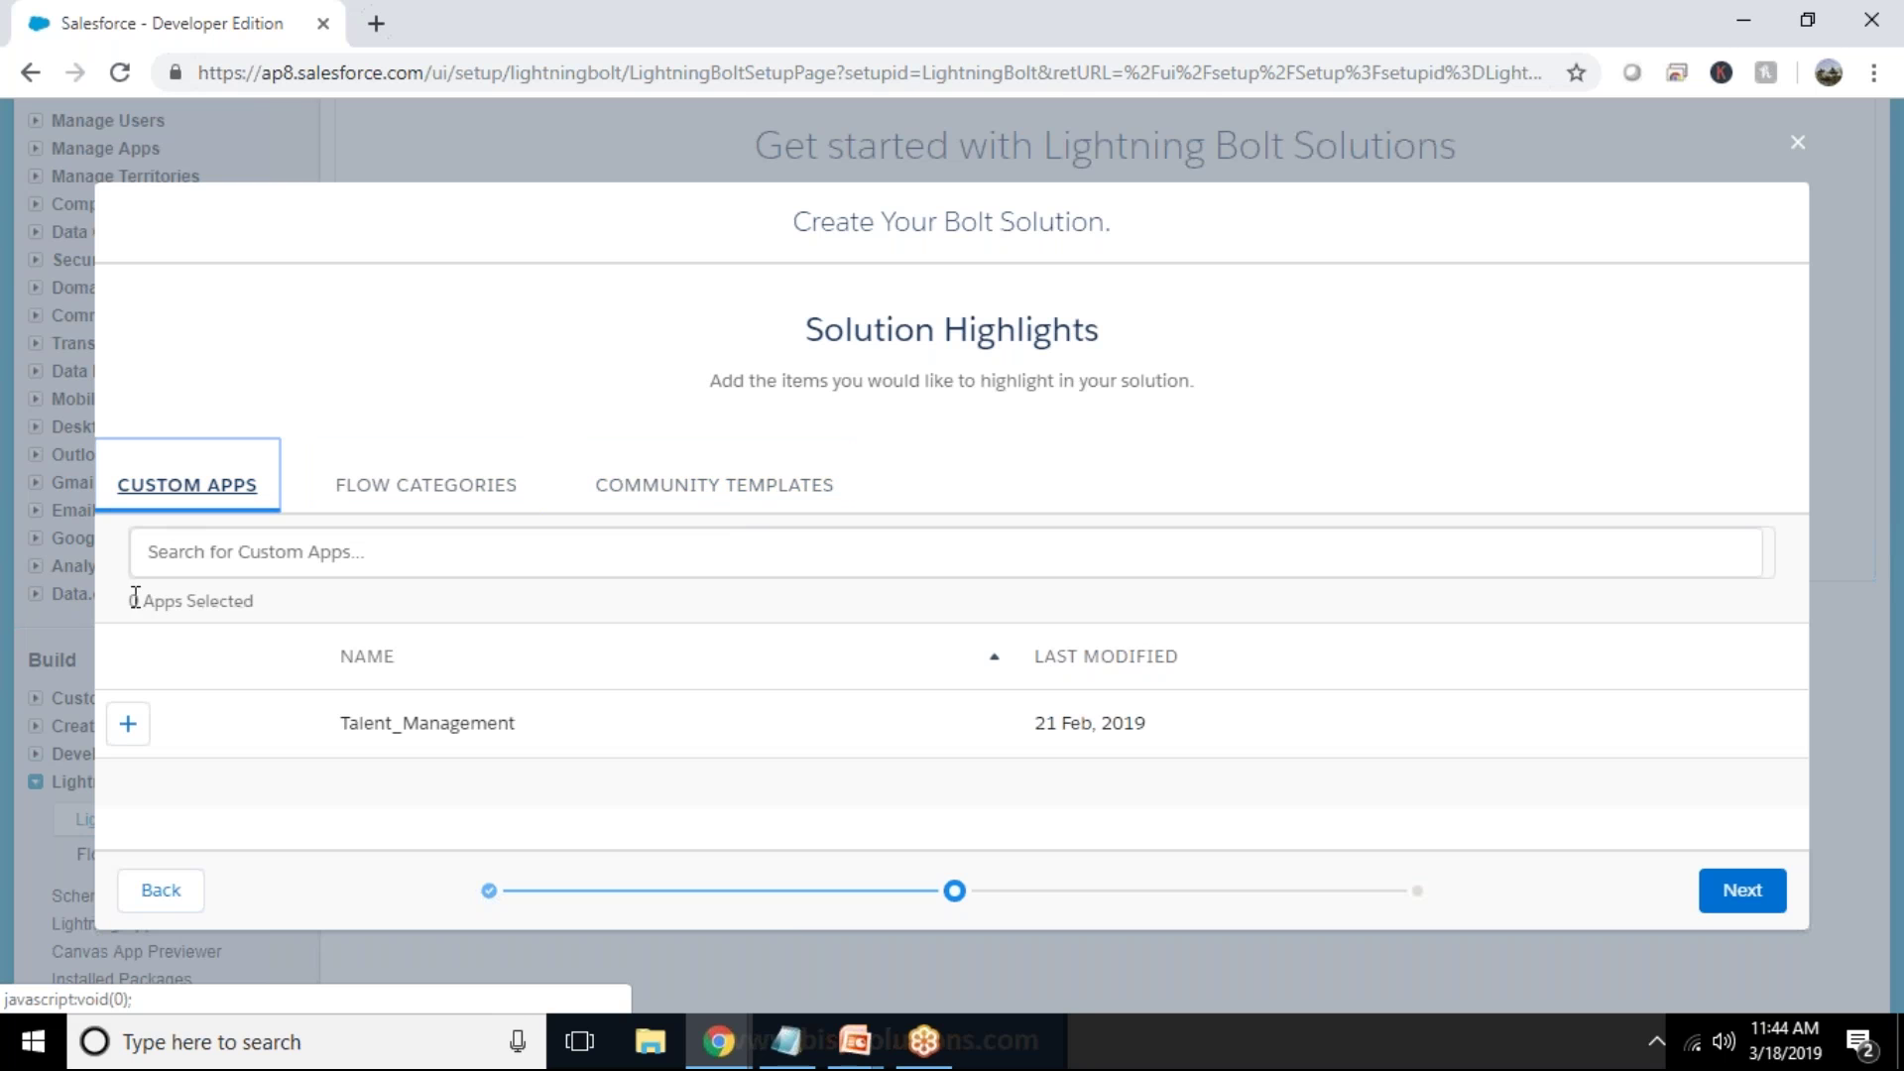
left_click(128, 735)
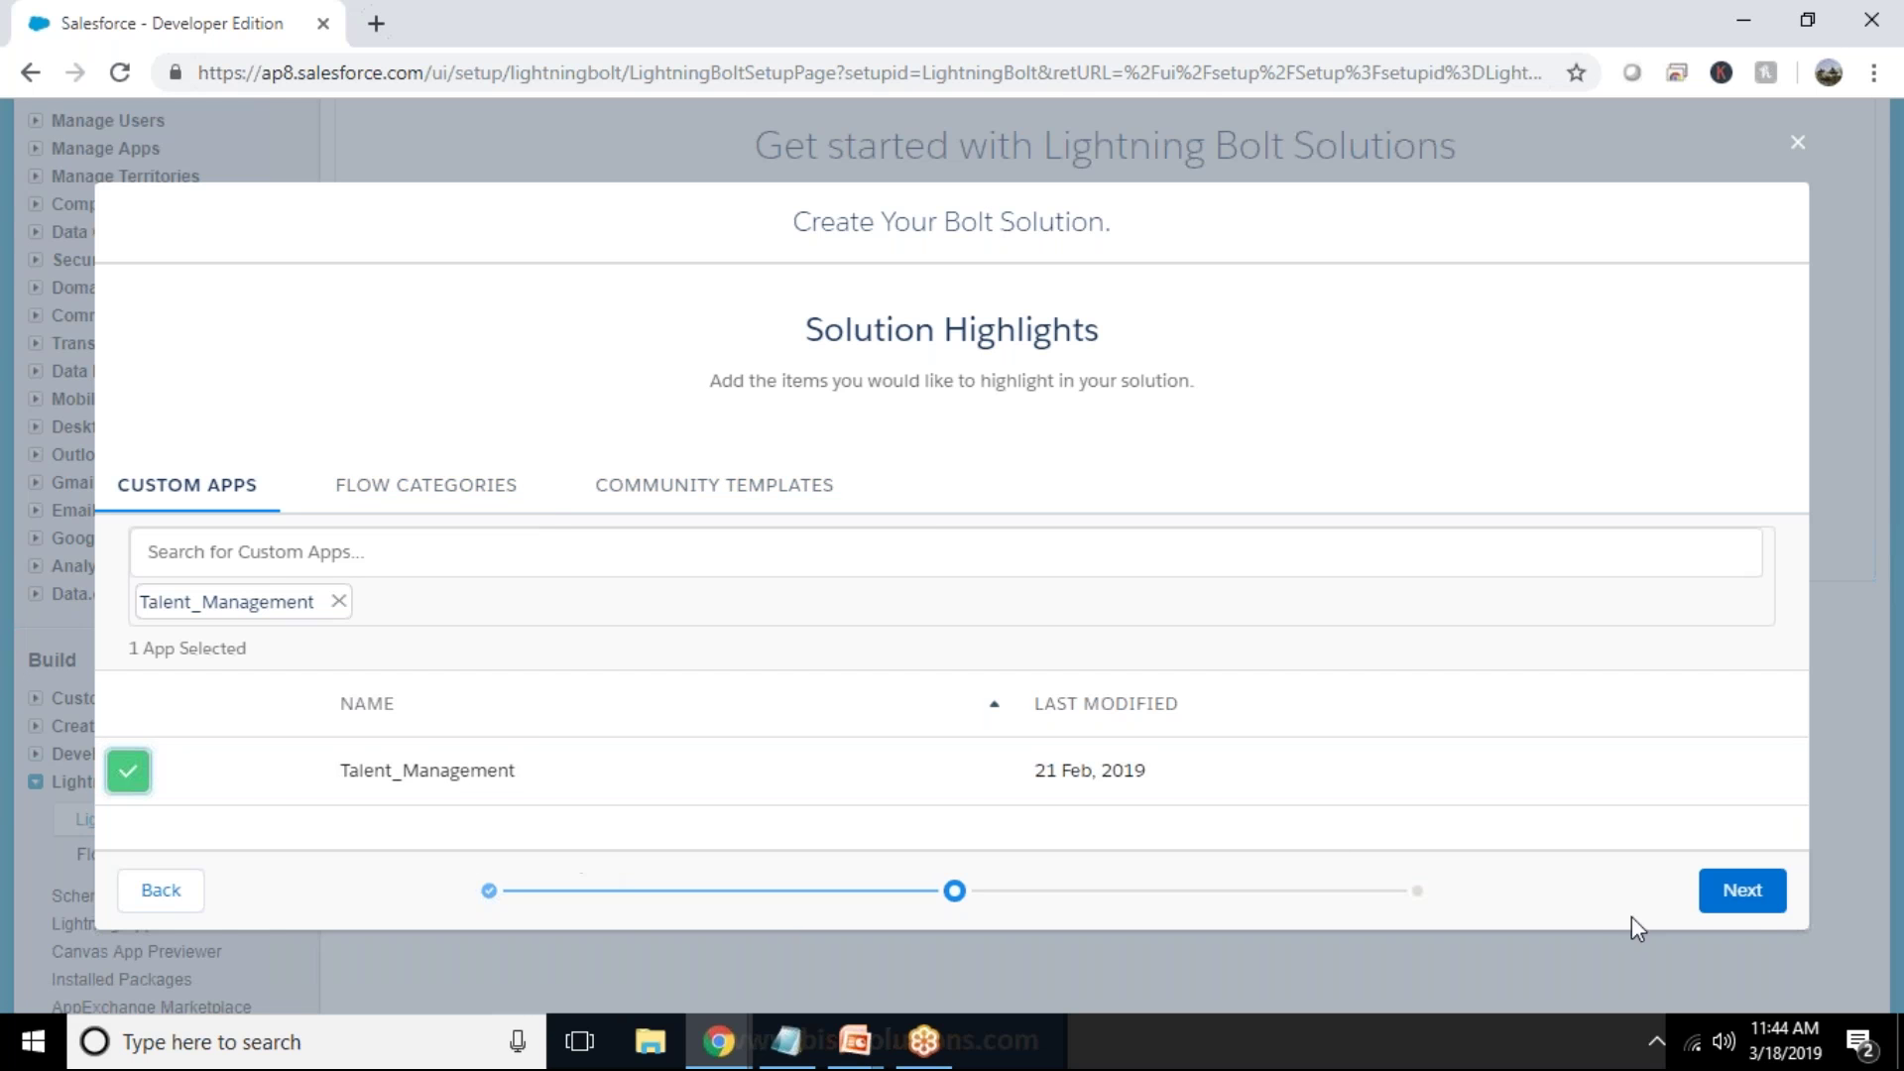
left_click(1763, 893)
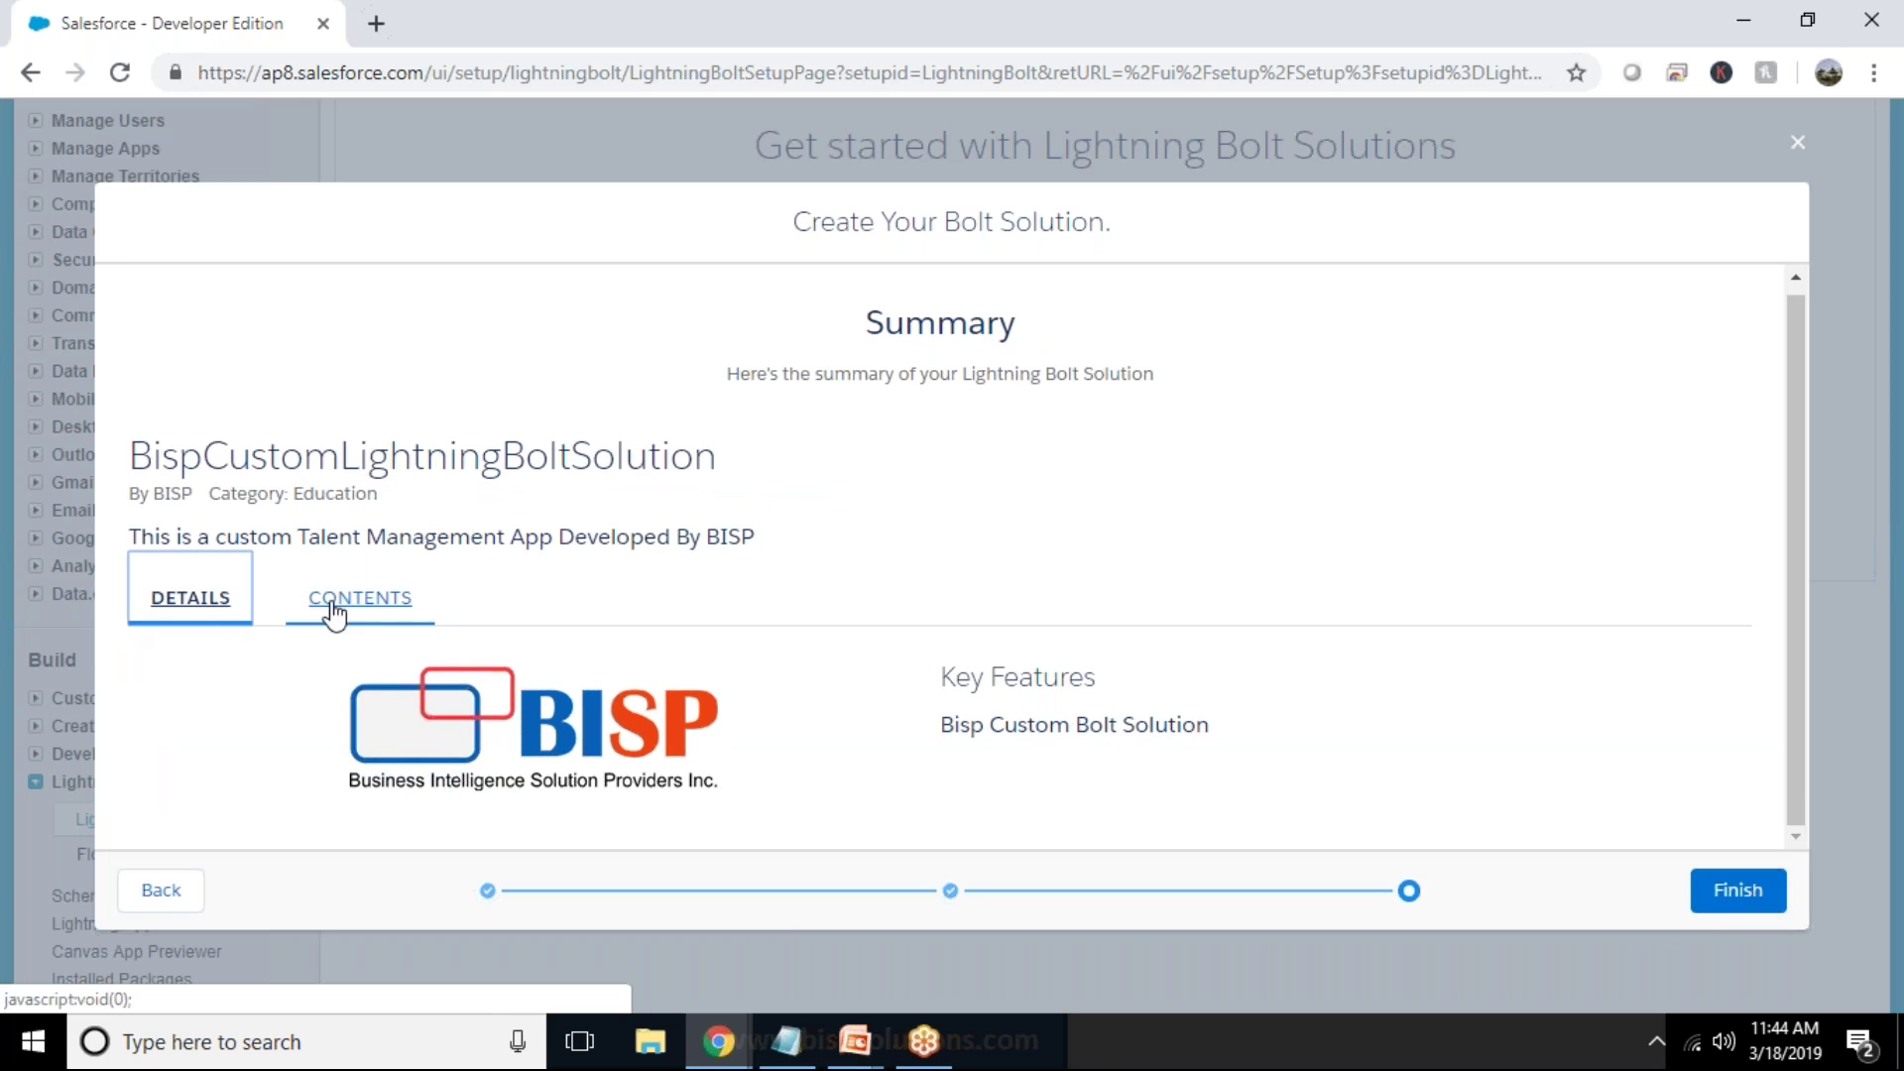
Step: Review the Summary's Contents and Details, then finish the BispCustomLightningBoltSolution wizard
left_click(404, 606)
scroll(383, 756, "down", 1)
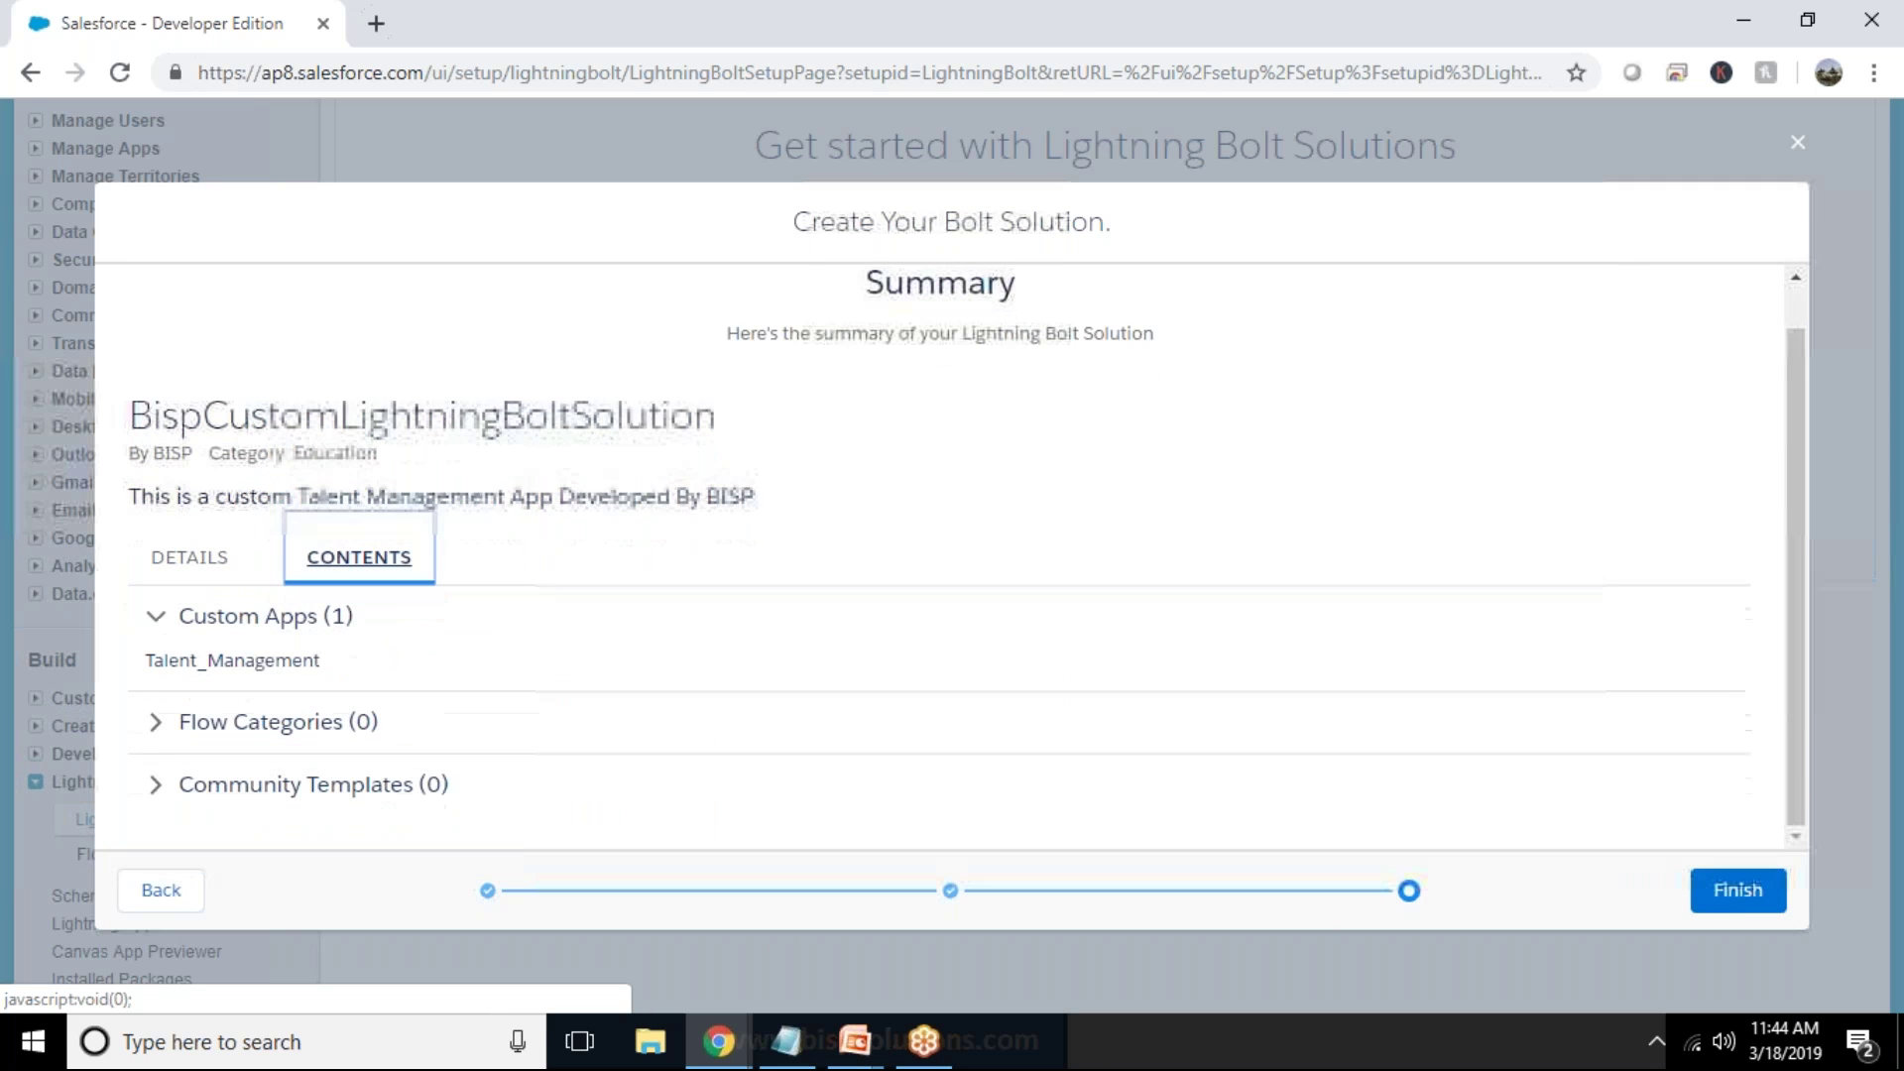
left_click(205, 561)
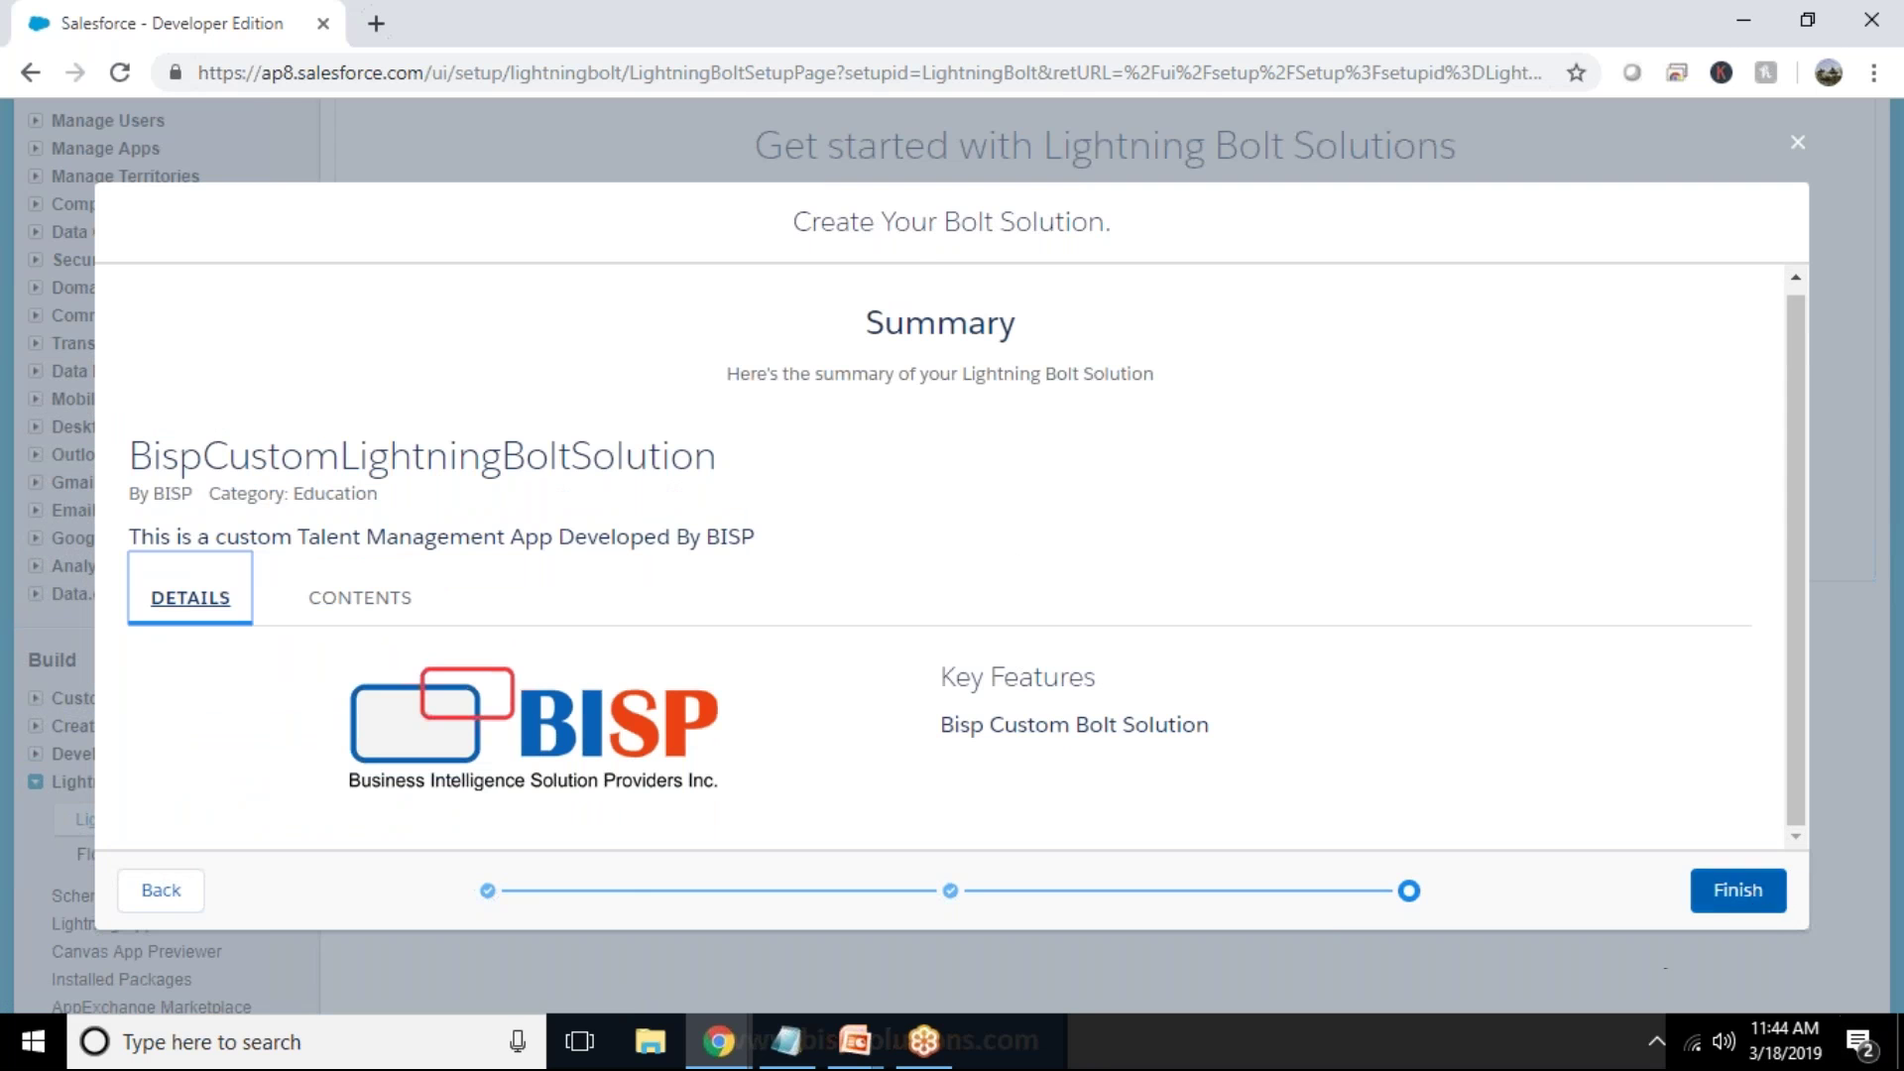
left_click(1720, 917)
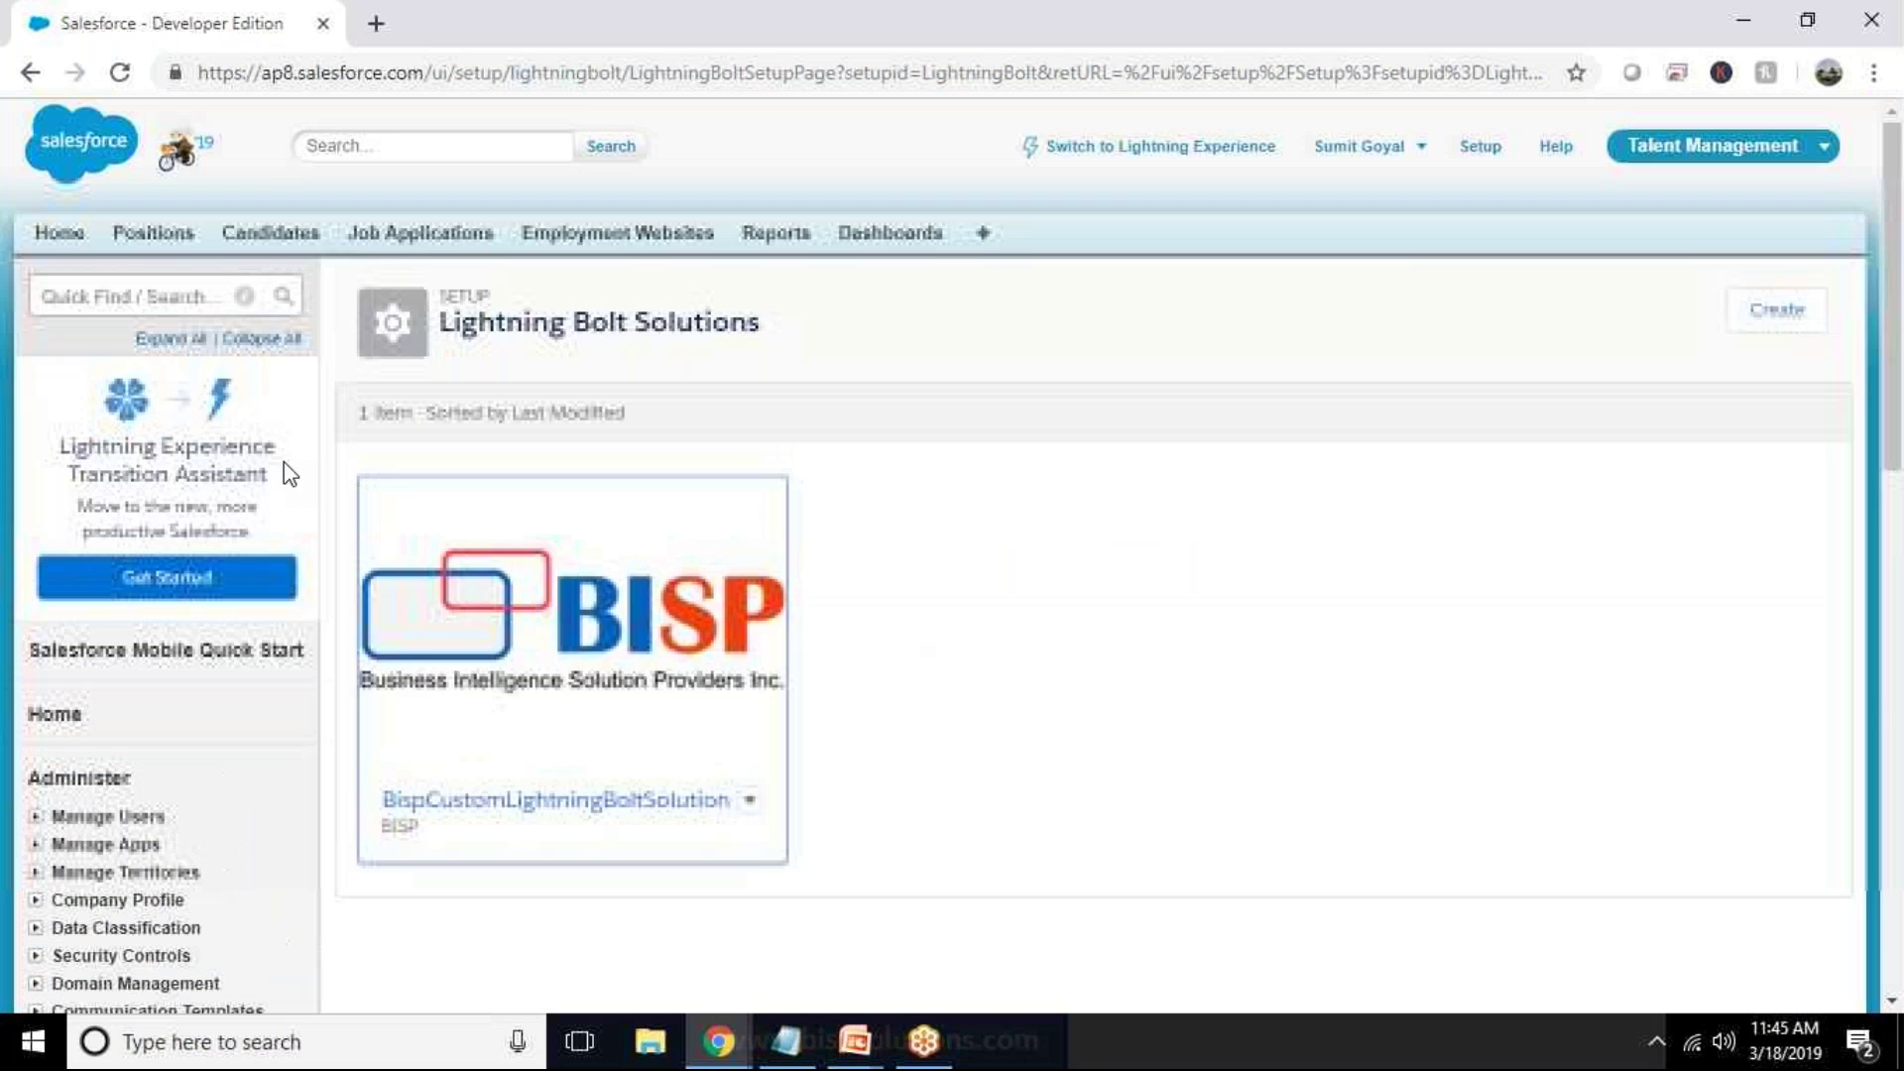
Step: Search Setup for 'pack' and open Build > Create > Packages
left_click(750, 799)
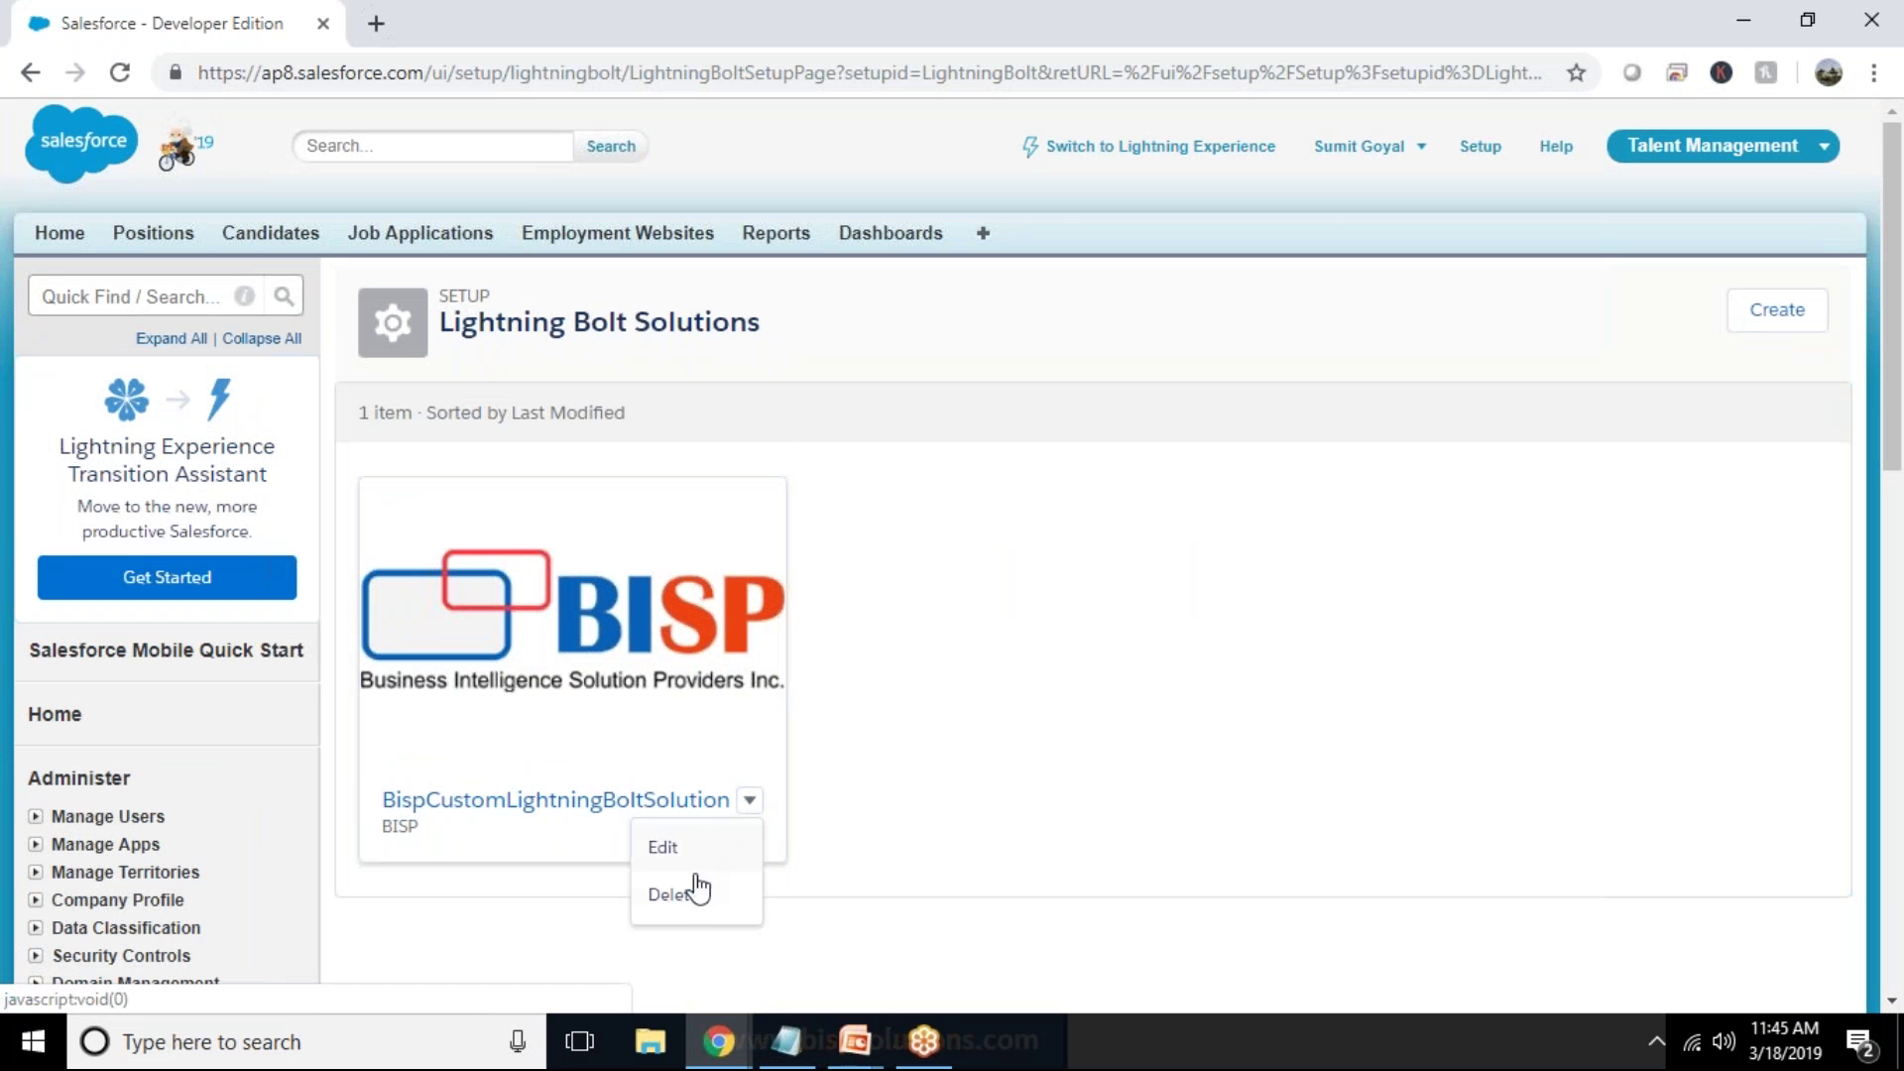
left_click(1062, 735)
left_click(133, 303)
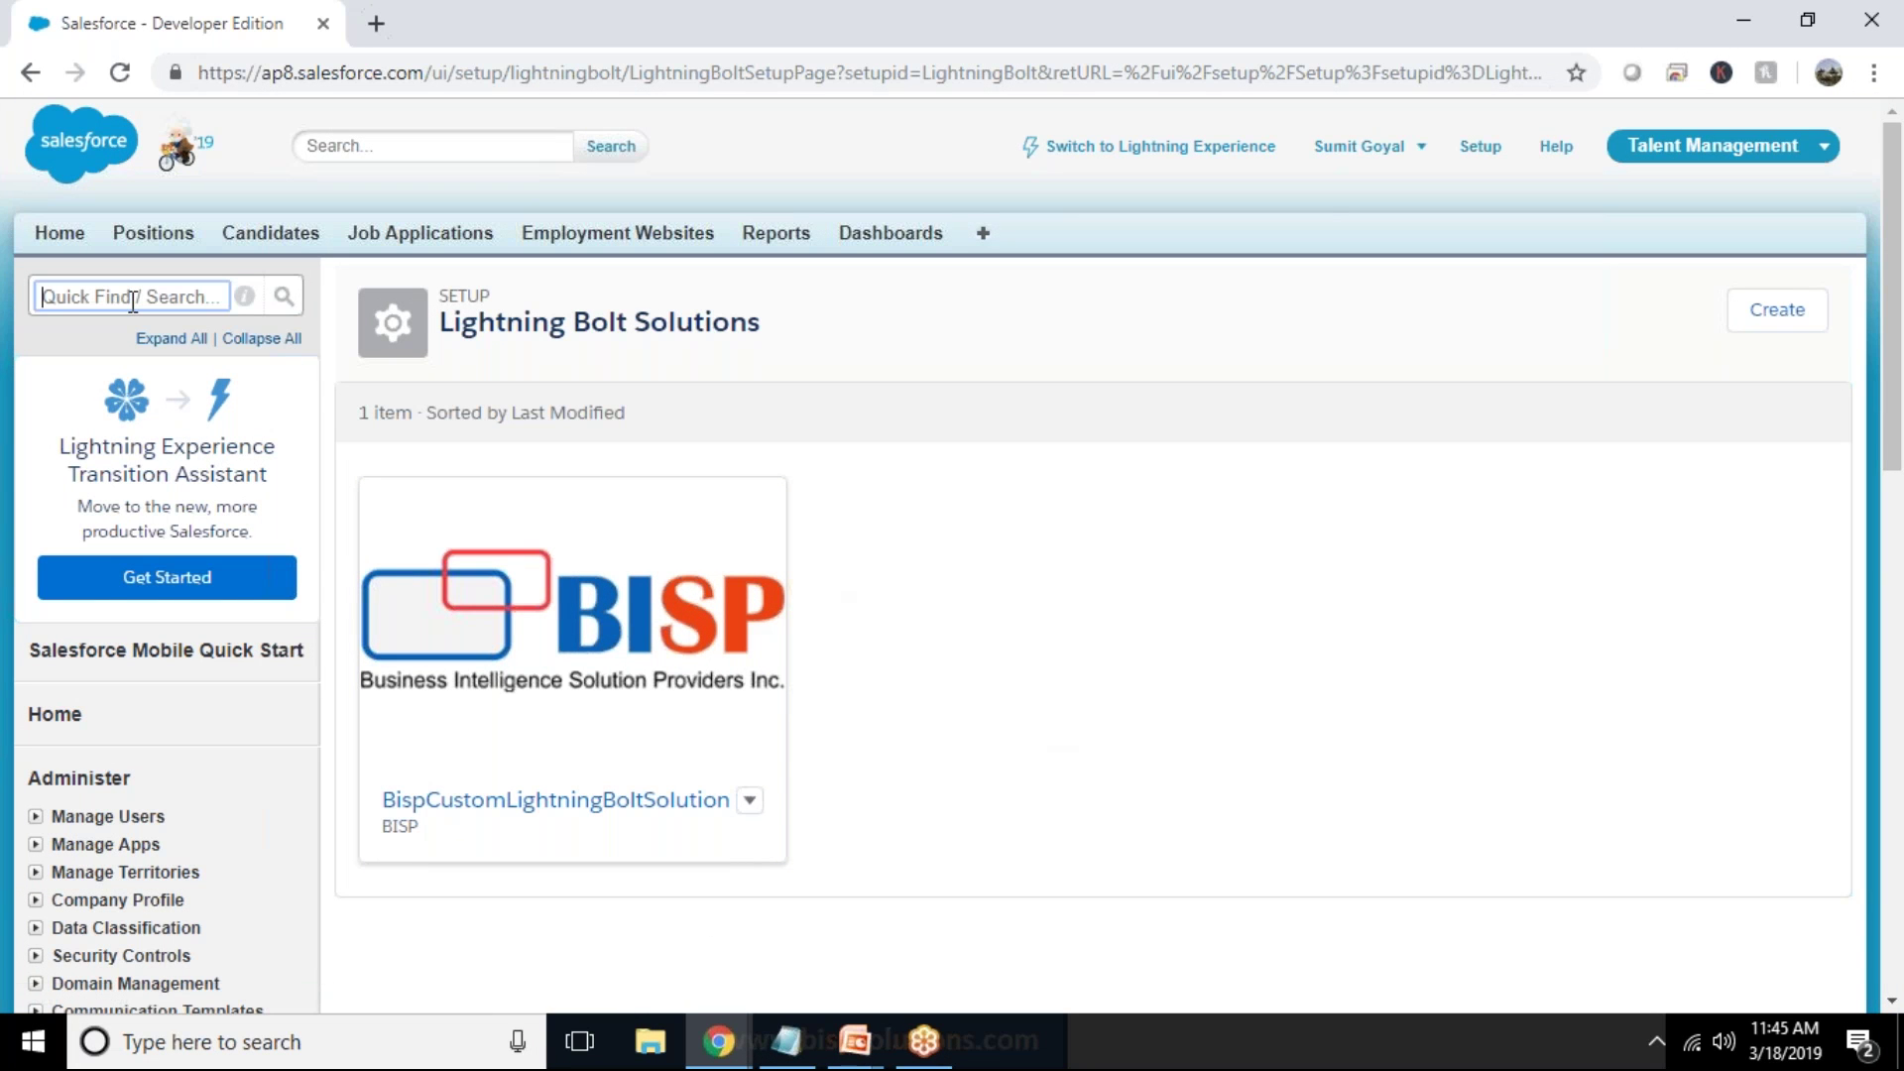
type("pa")
type("kc")
key("BackSpace")
key("BackSpace")
type("ck")
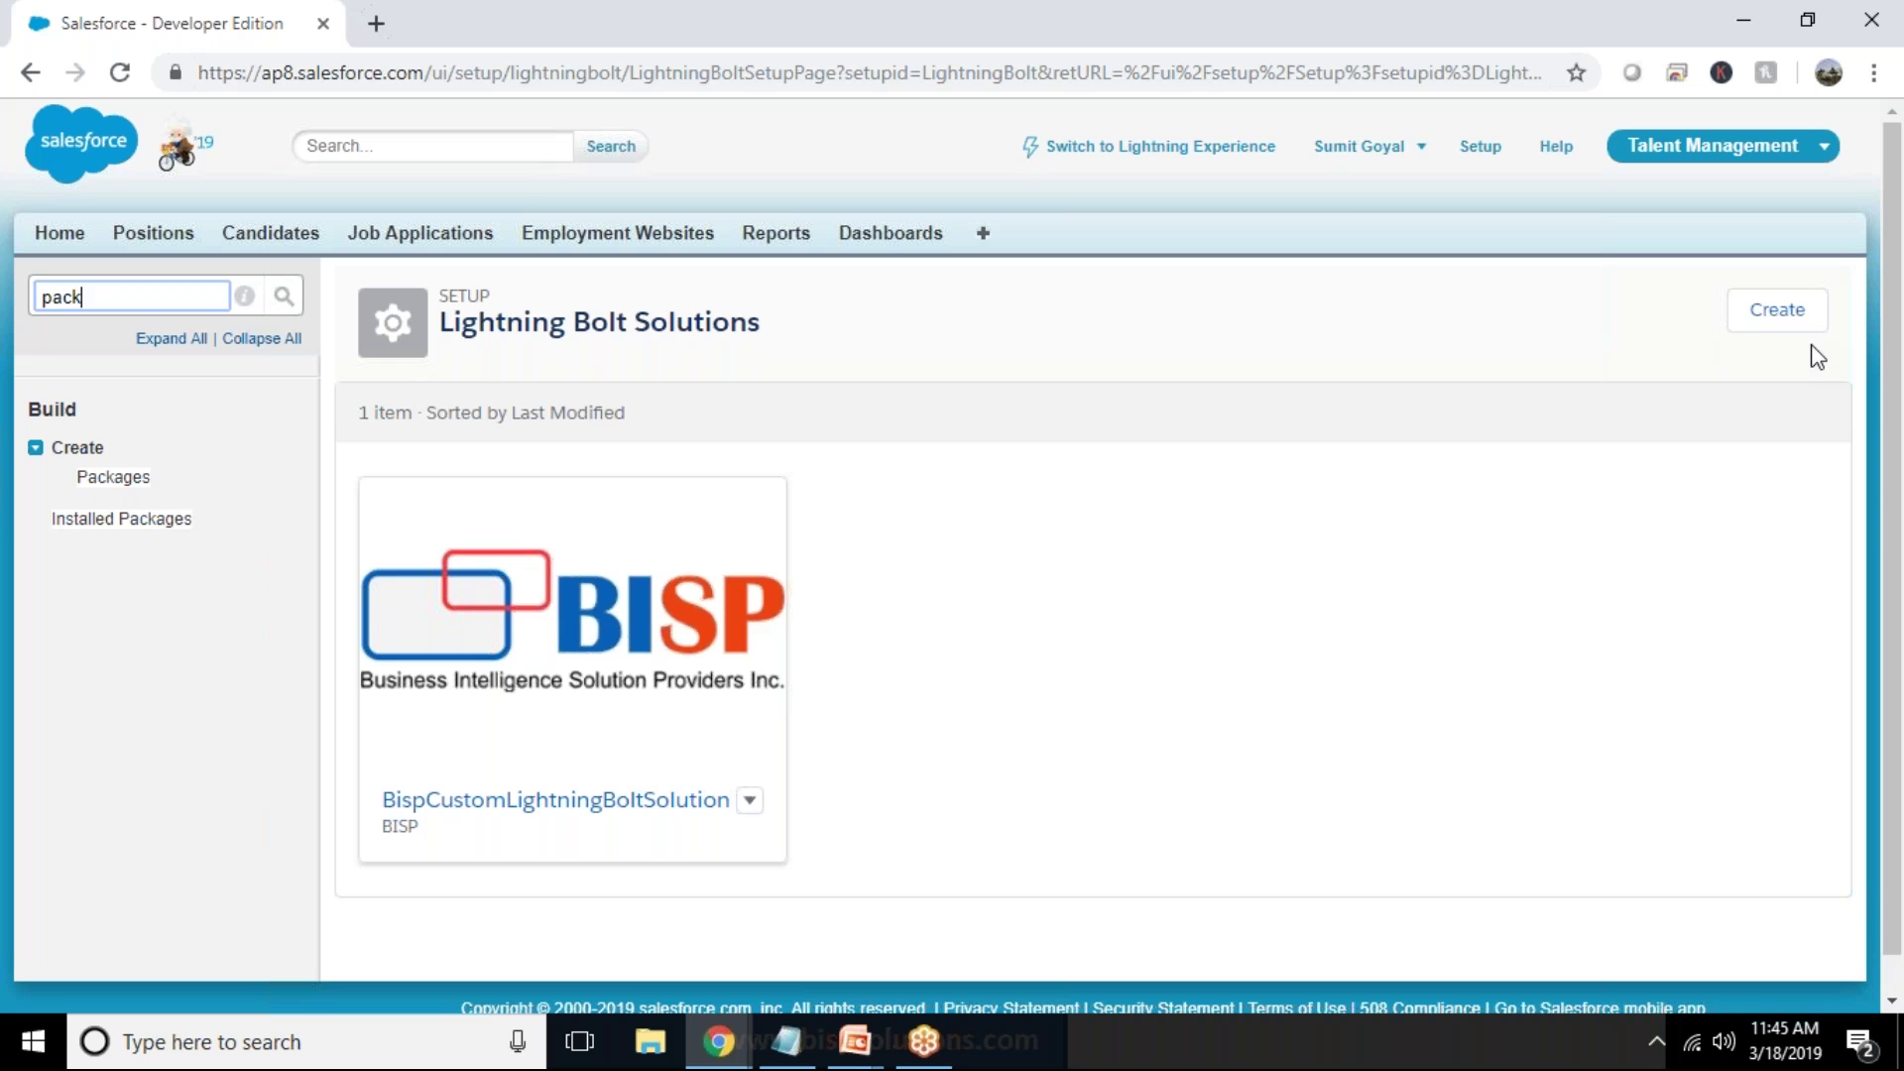
left_click(109, 480)
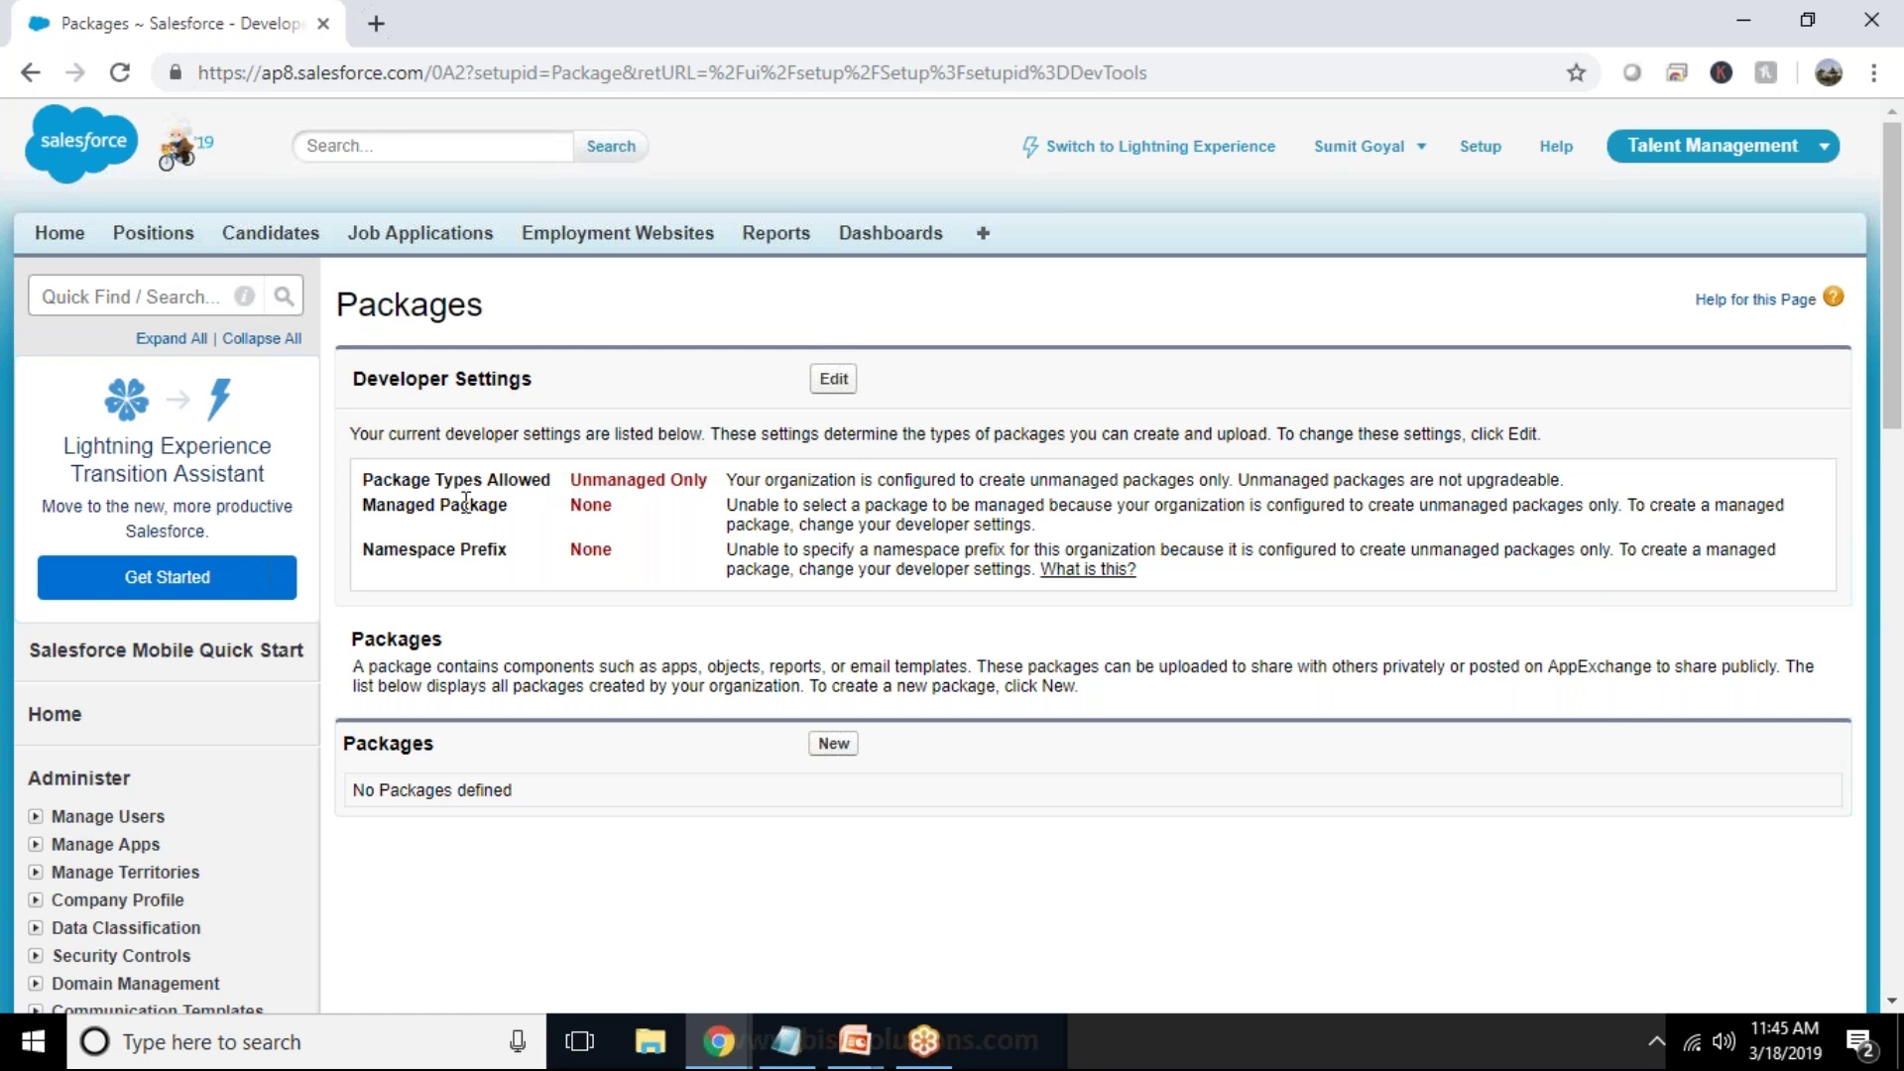
left_click_drag(577, 486, 1343, 582)
left_click(1346, 590)
Step: Create a new package 'BISP Custom Lightning APP Solution' in English, leaving Custom Link as --None--
left_click(833, 746)
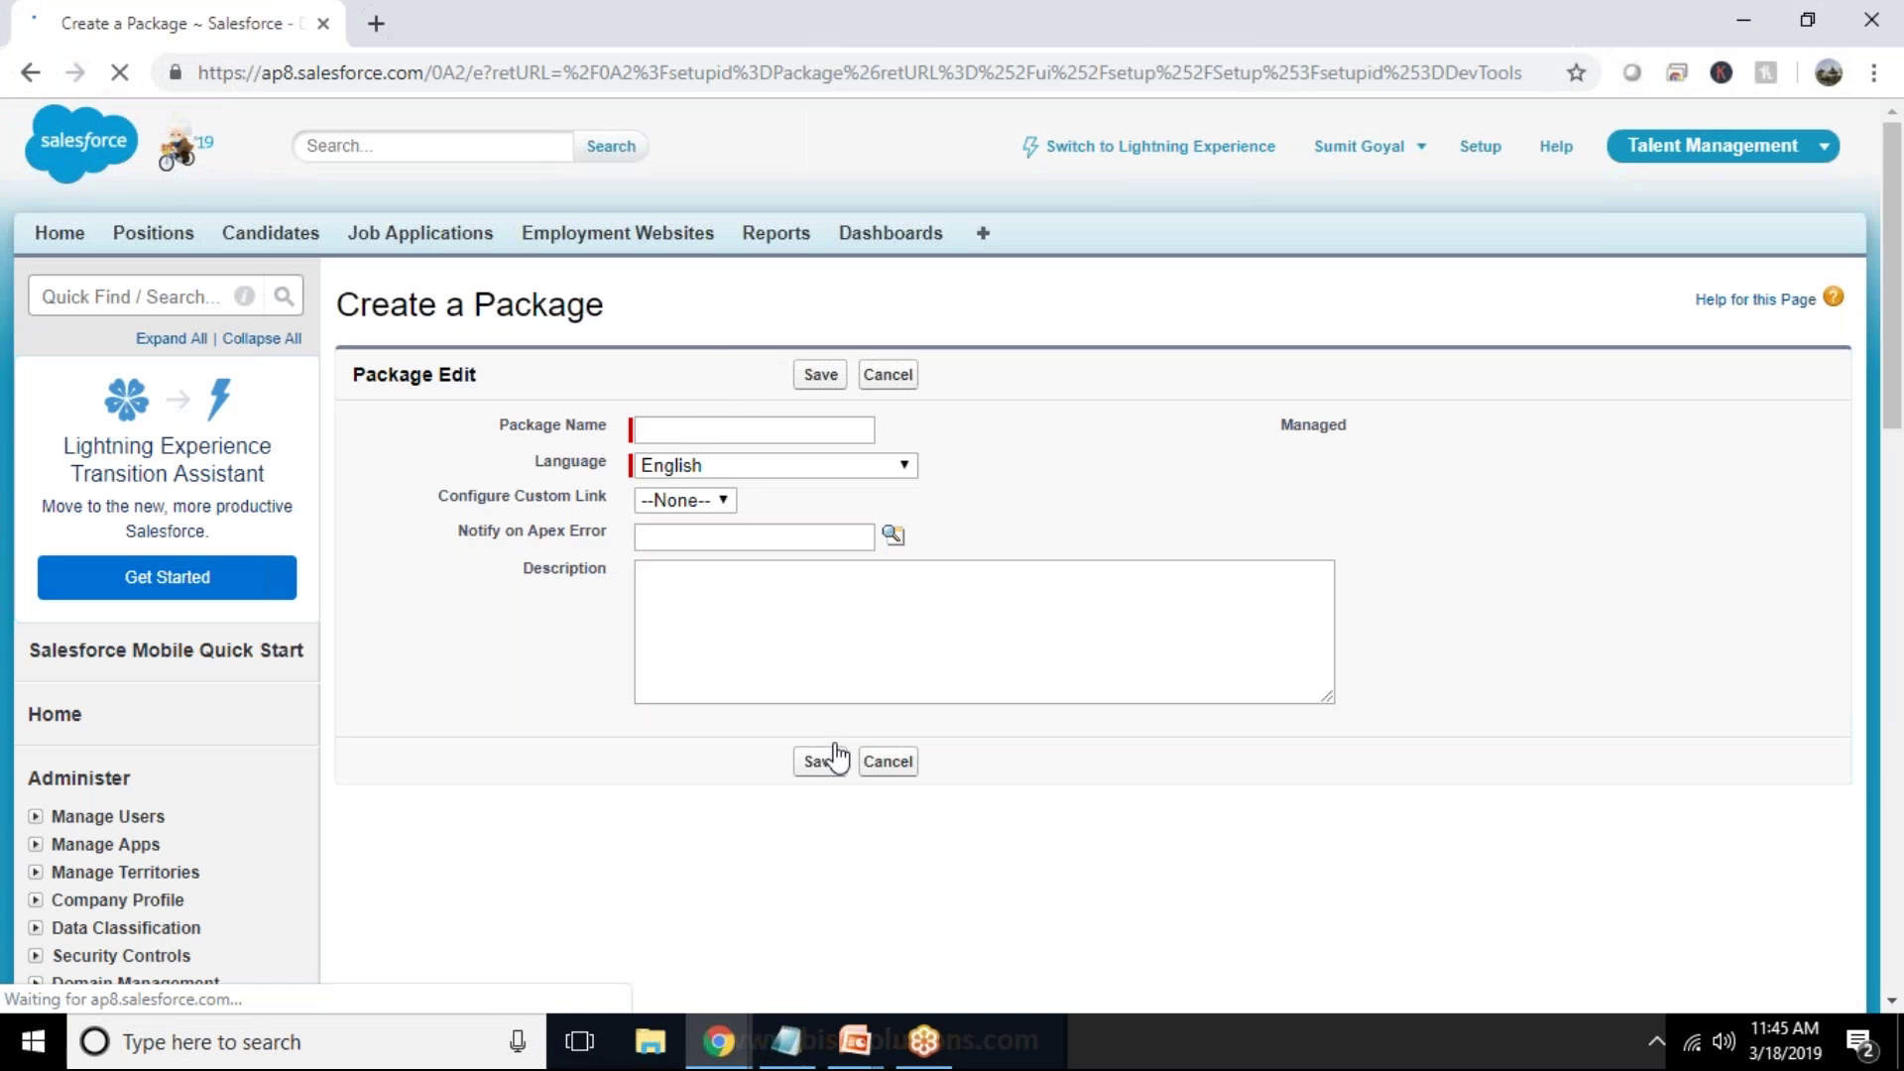
left_click(688, 429)
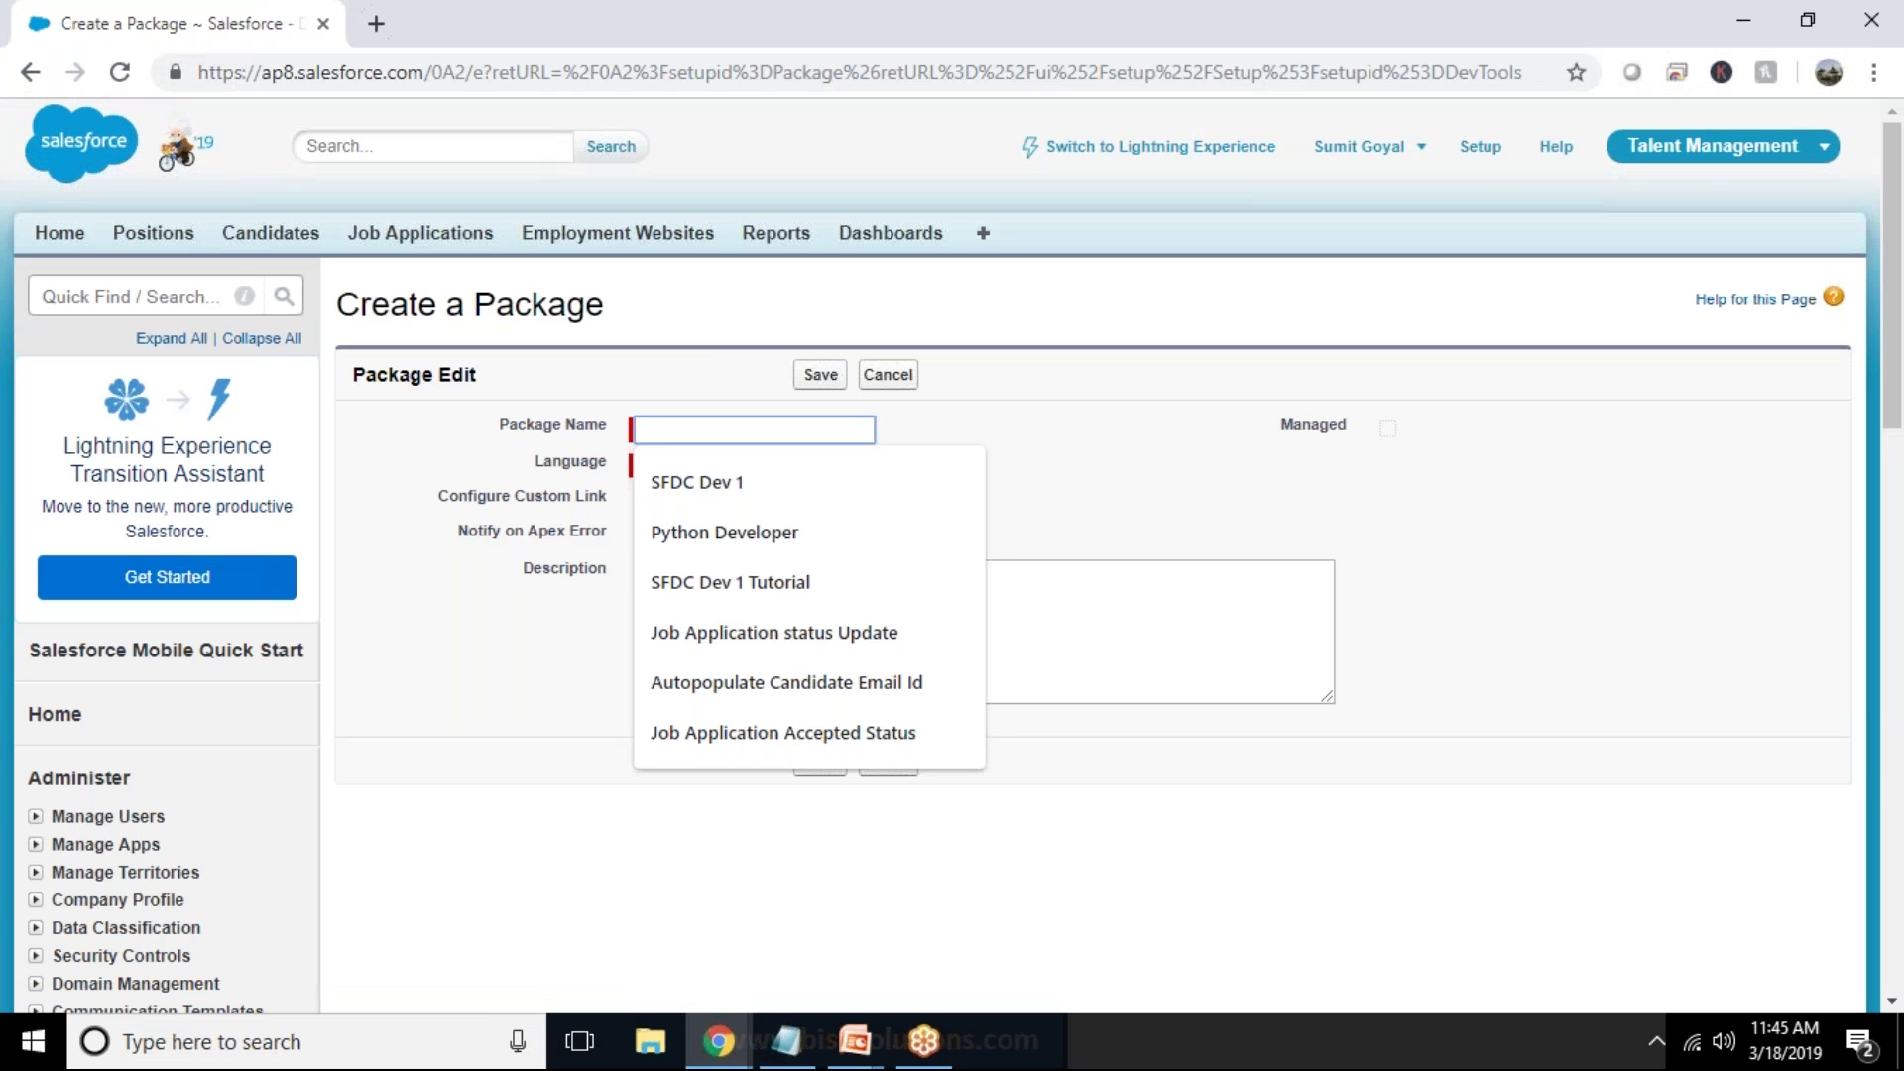
type("BISP C")
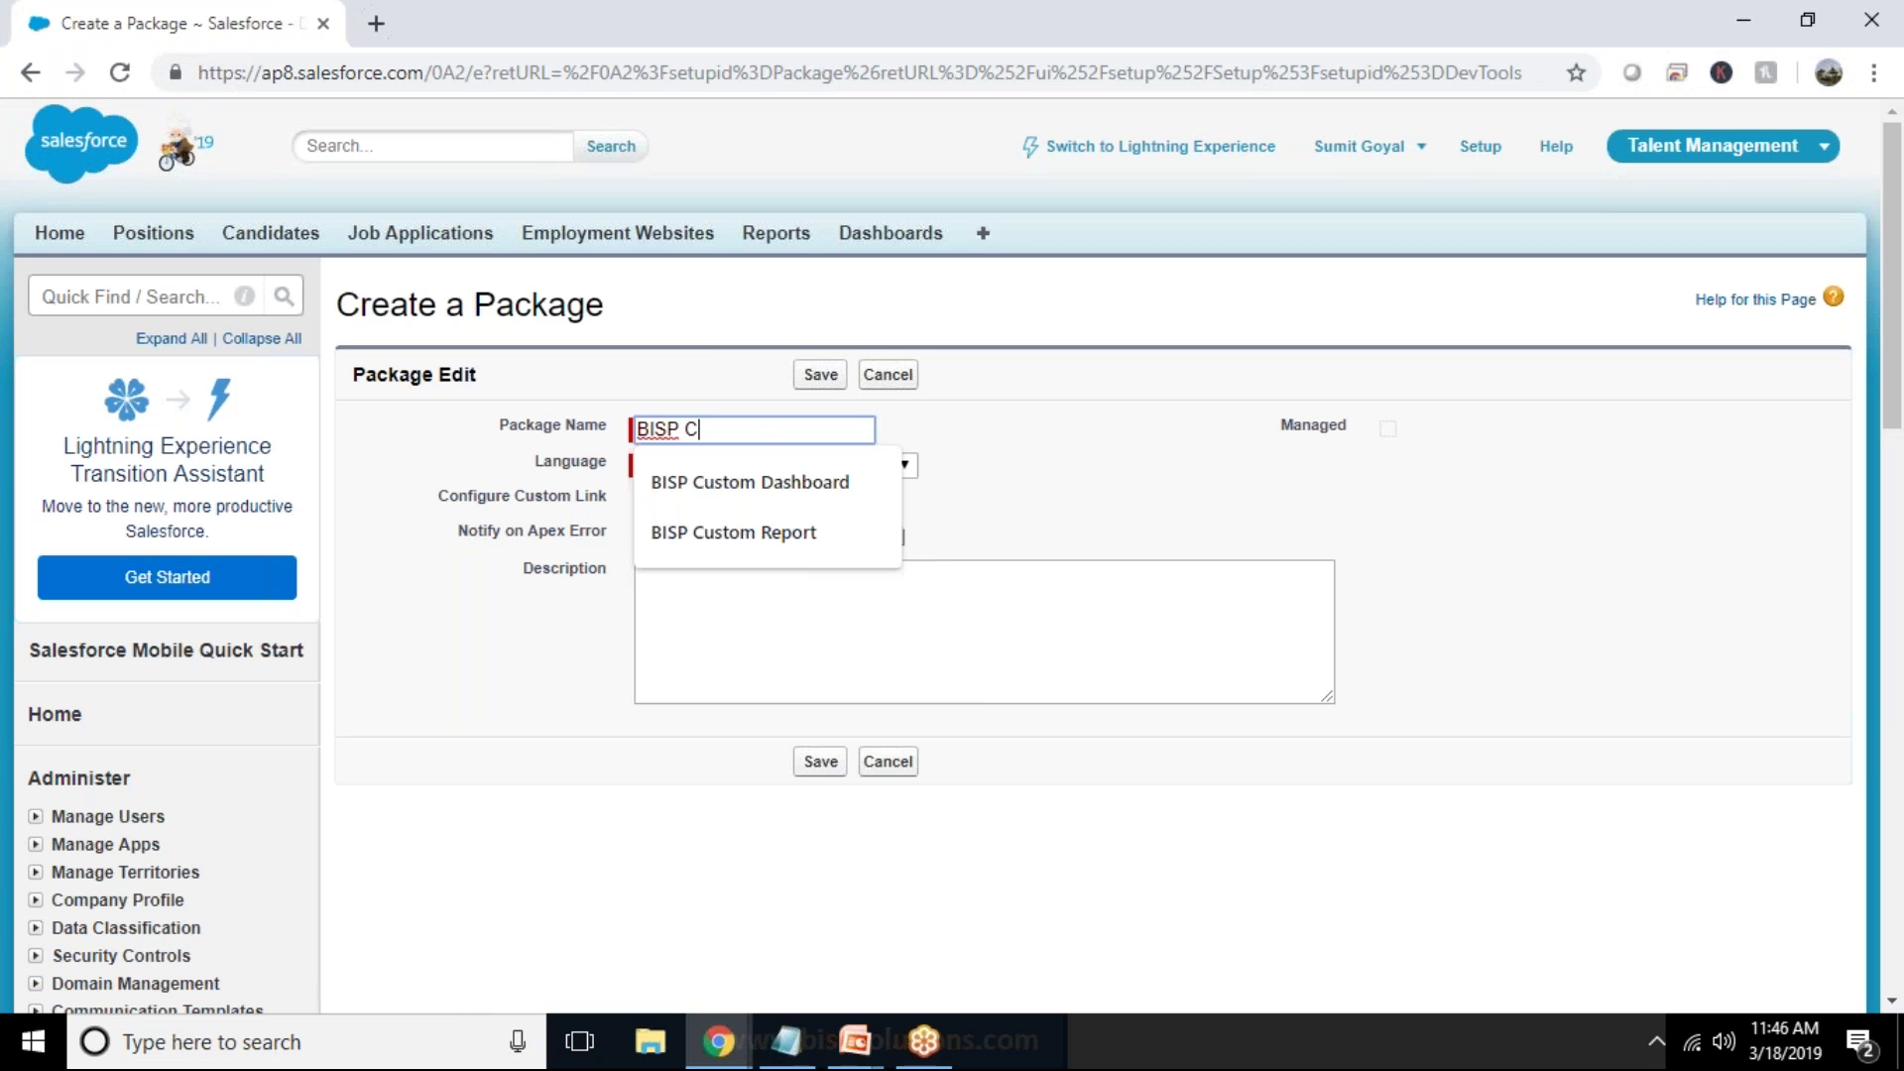
type("ustom A")
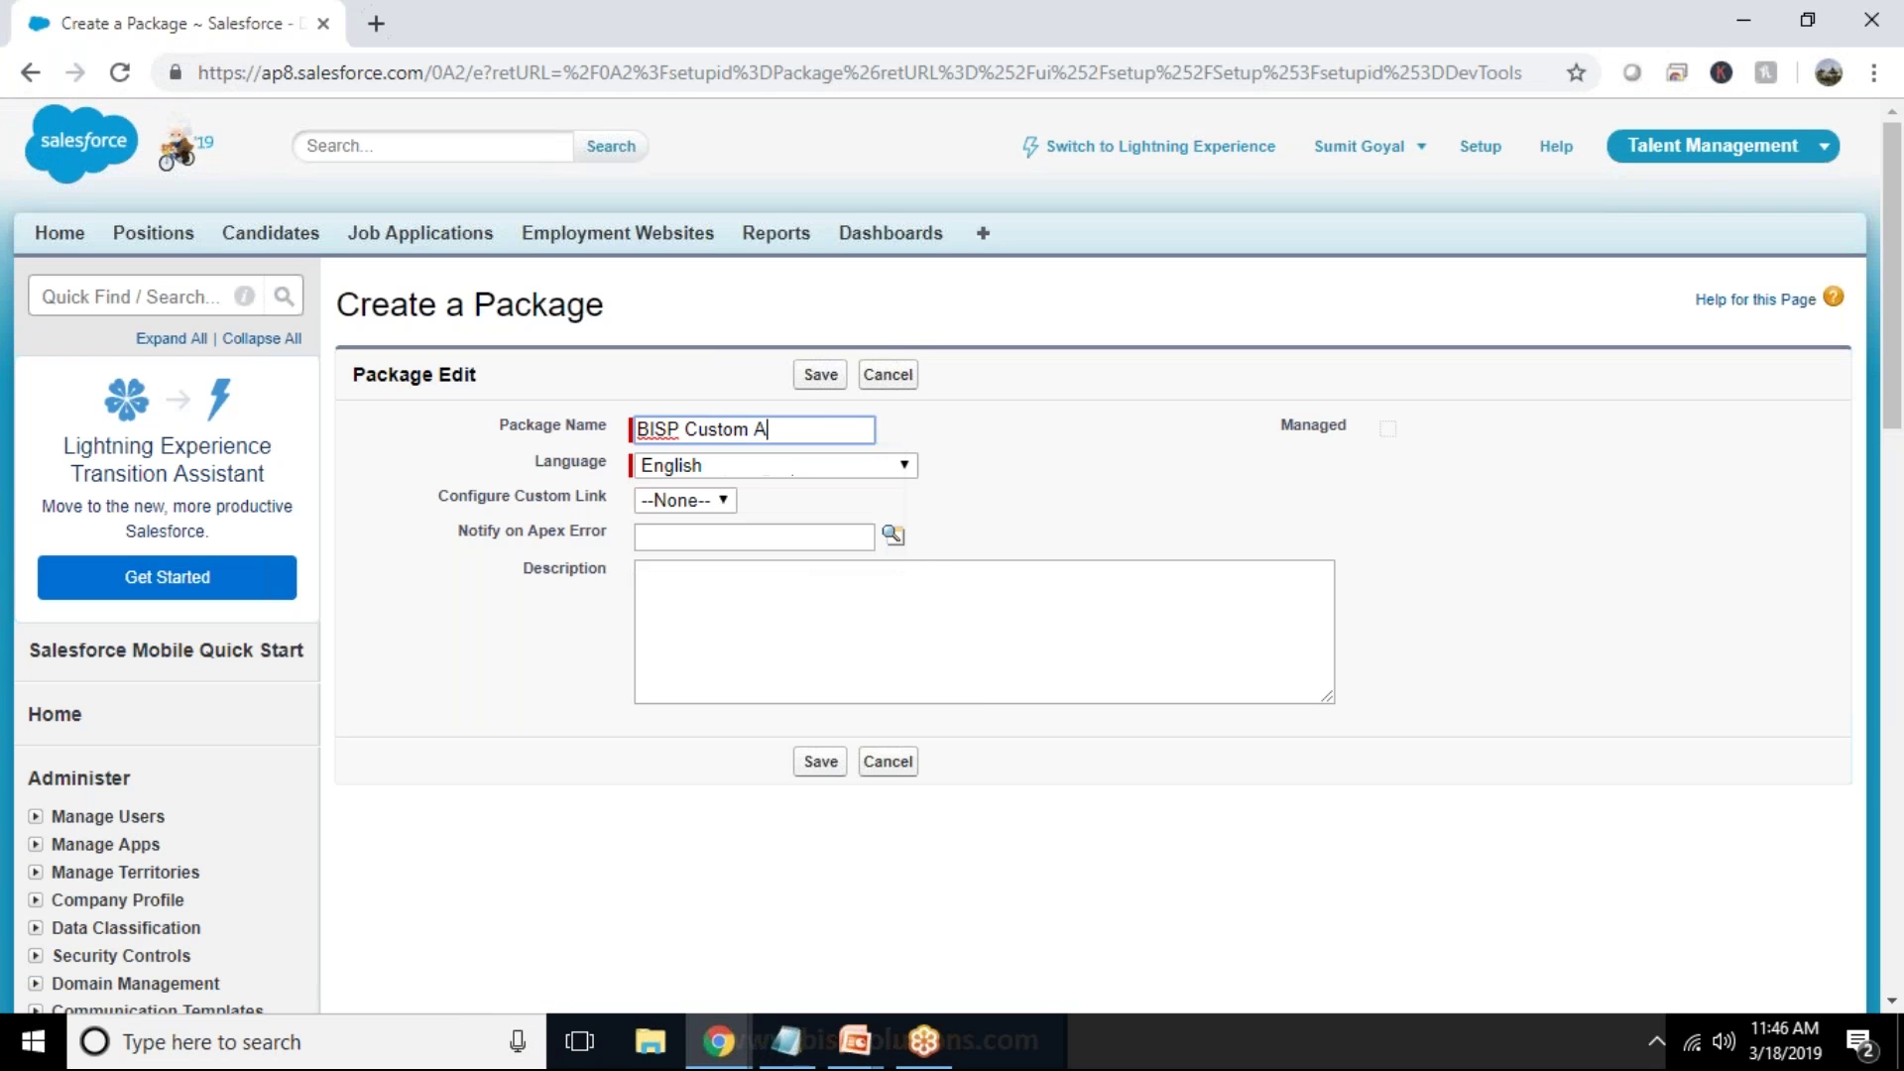
key("BackSpace")
key("BackSpace")
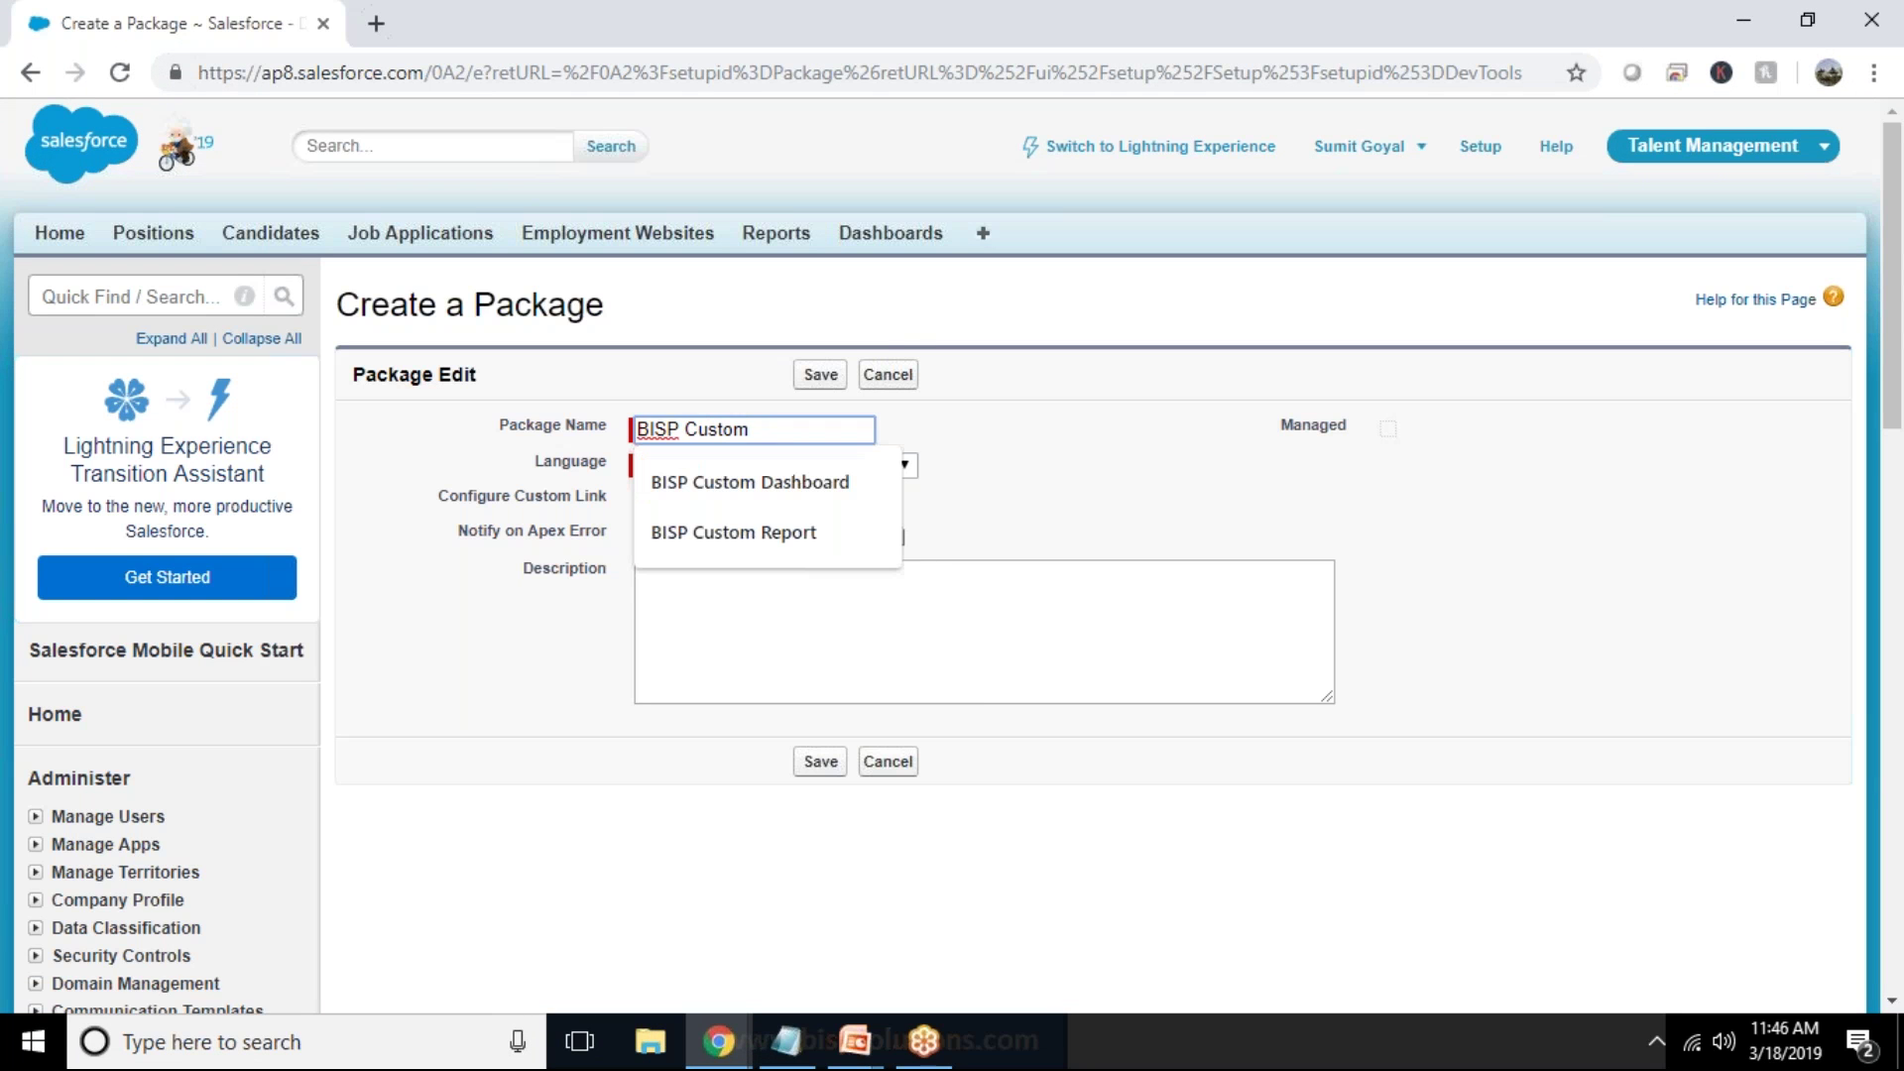
type("Lightni")
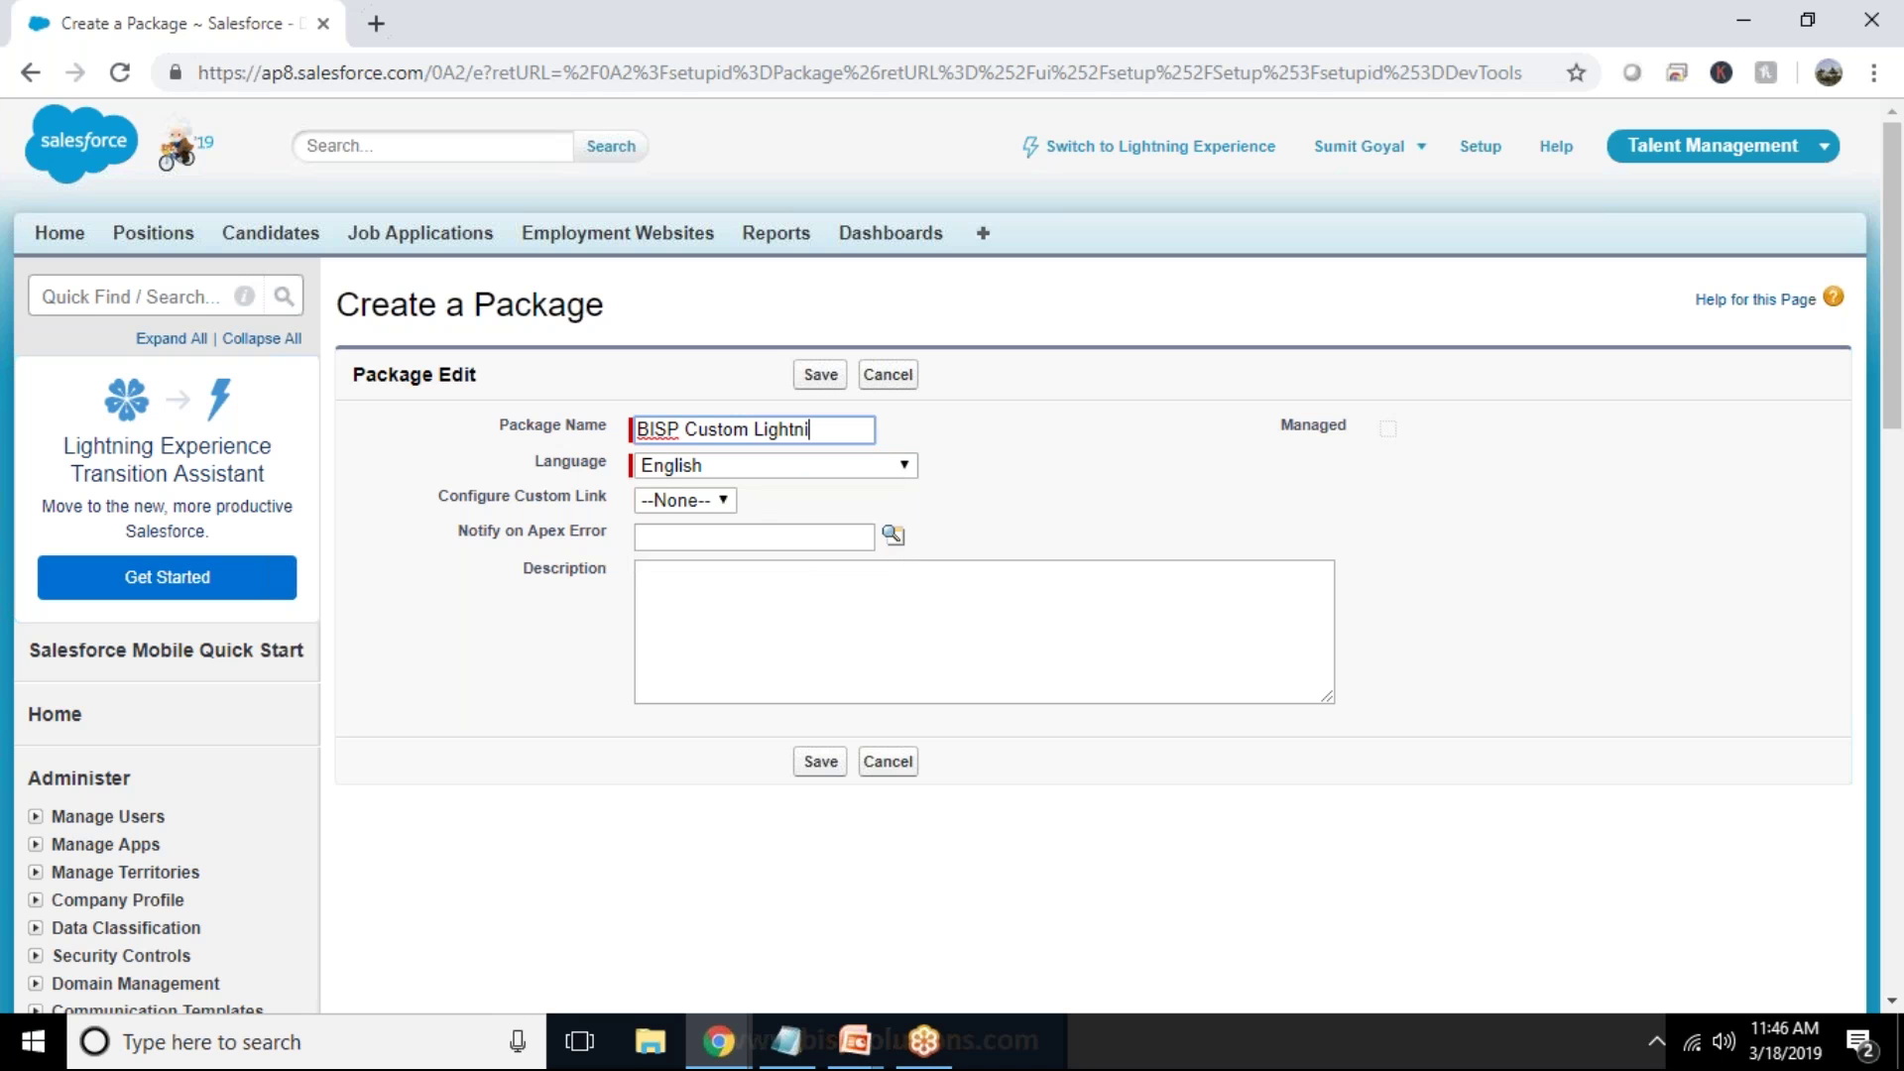
type("ng APp")
key("BackSpace")
type("P")
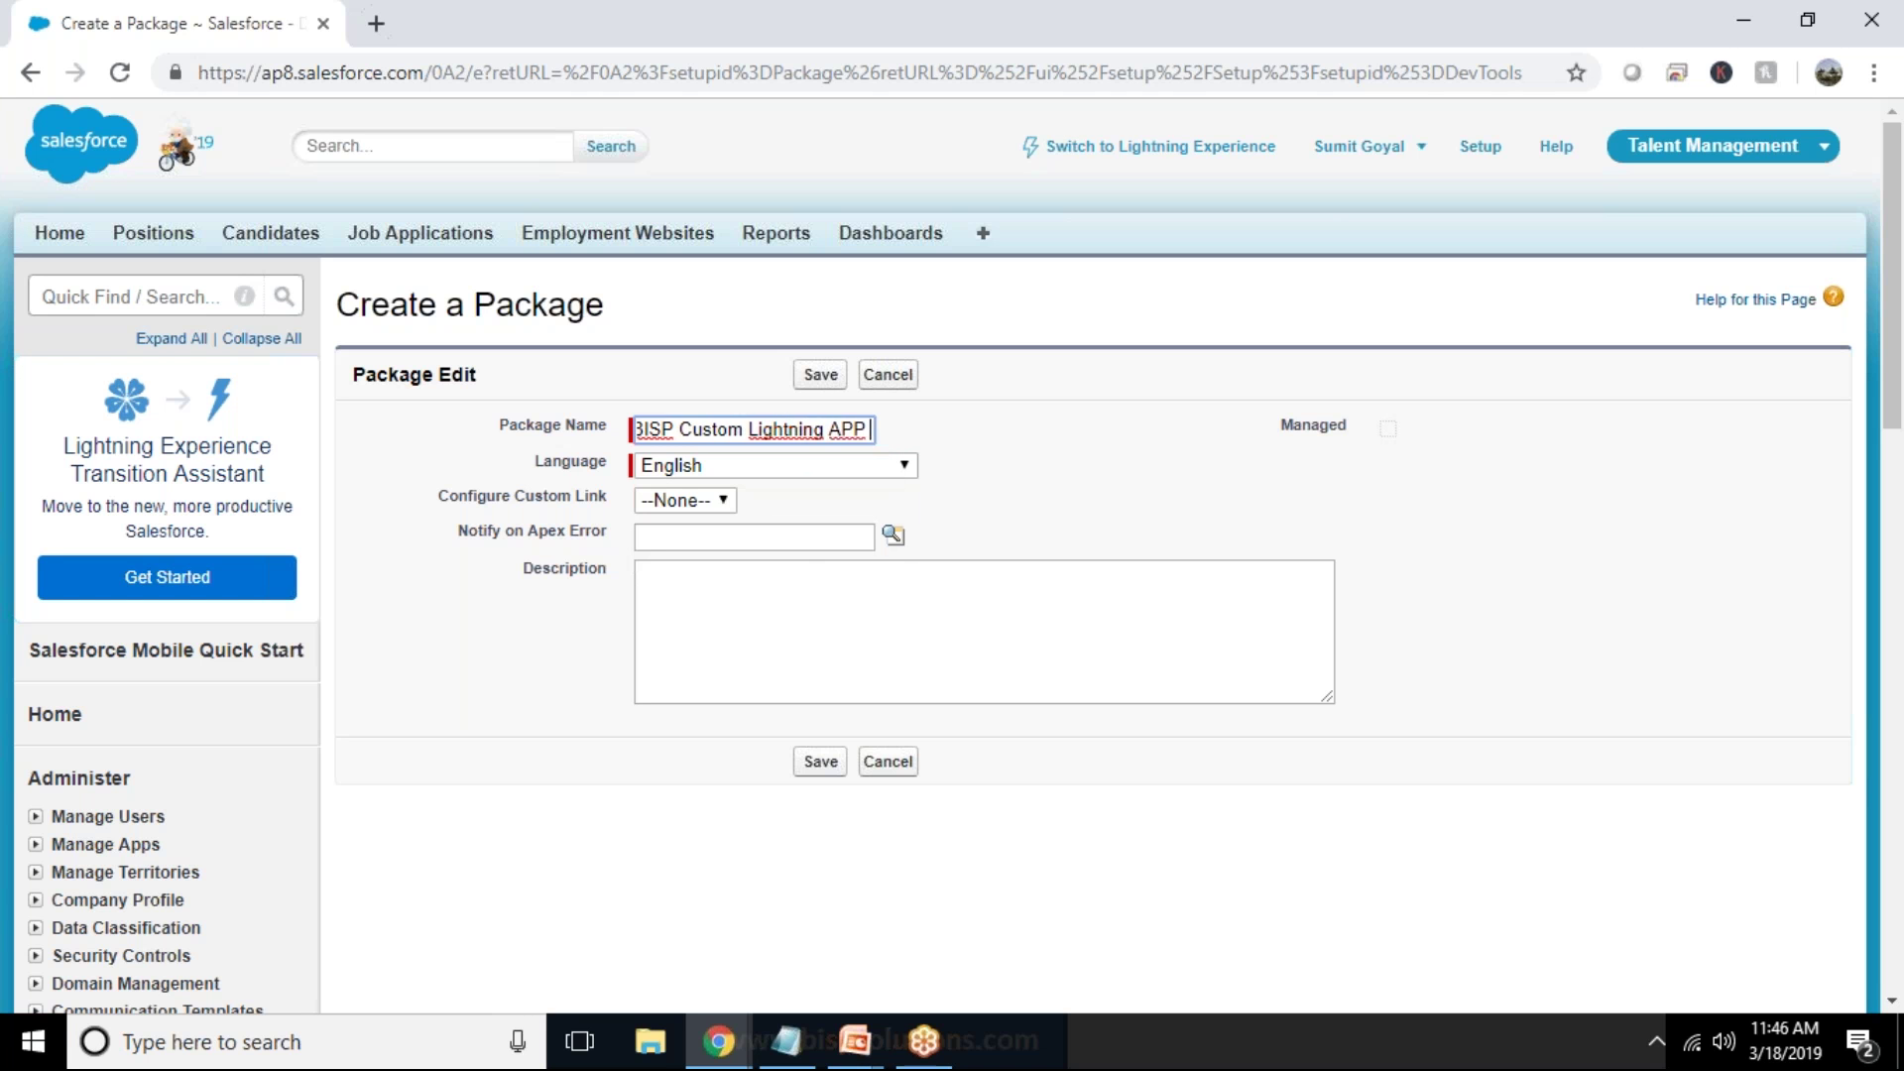
type(" Solution")
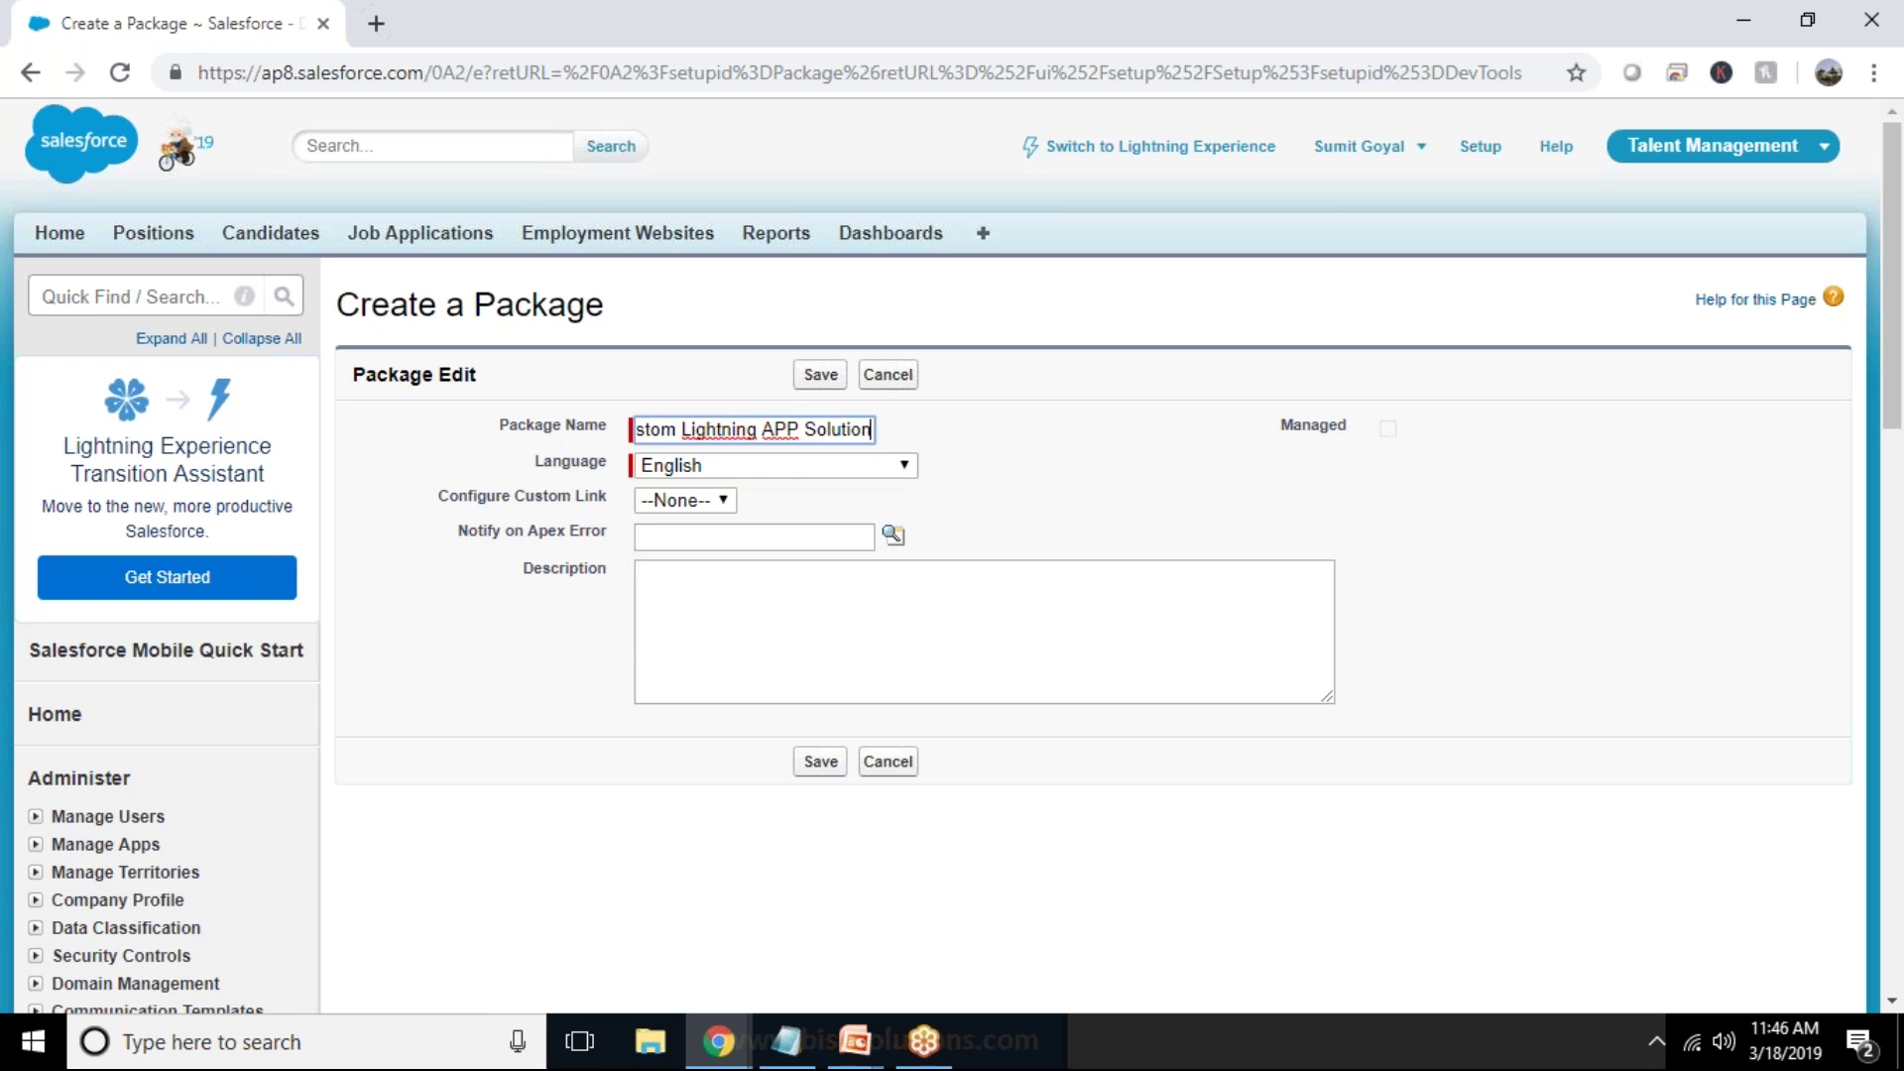
key("Tab")
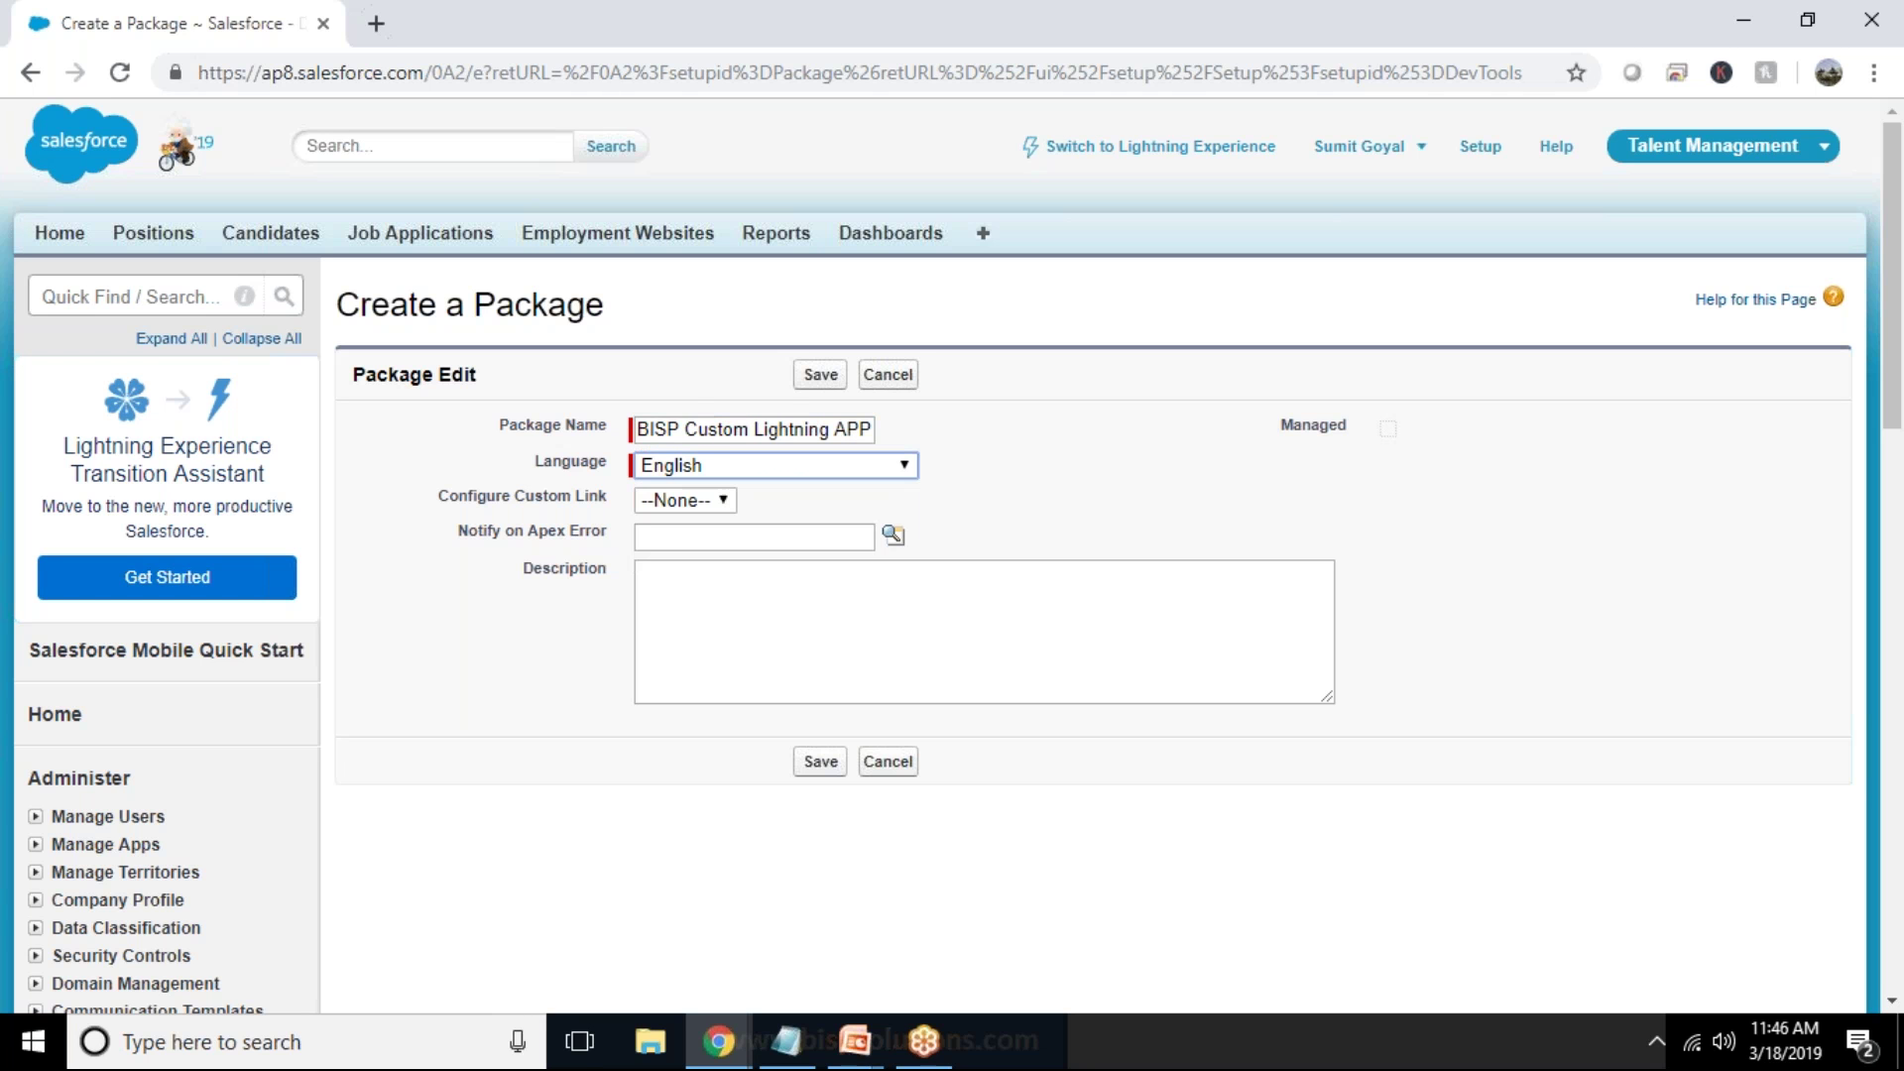
left_click(723, 503)
left_click(722, 510)
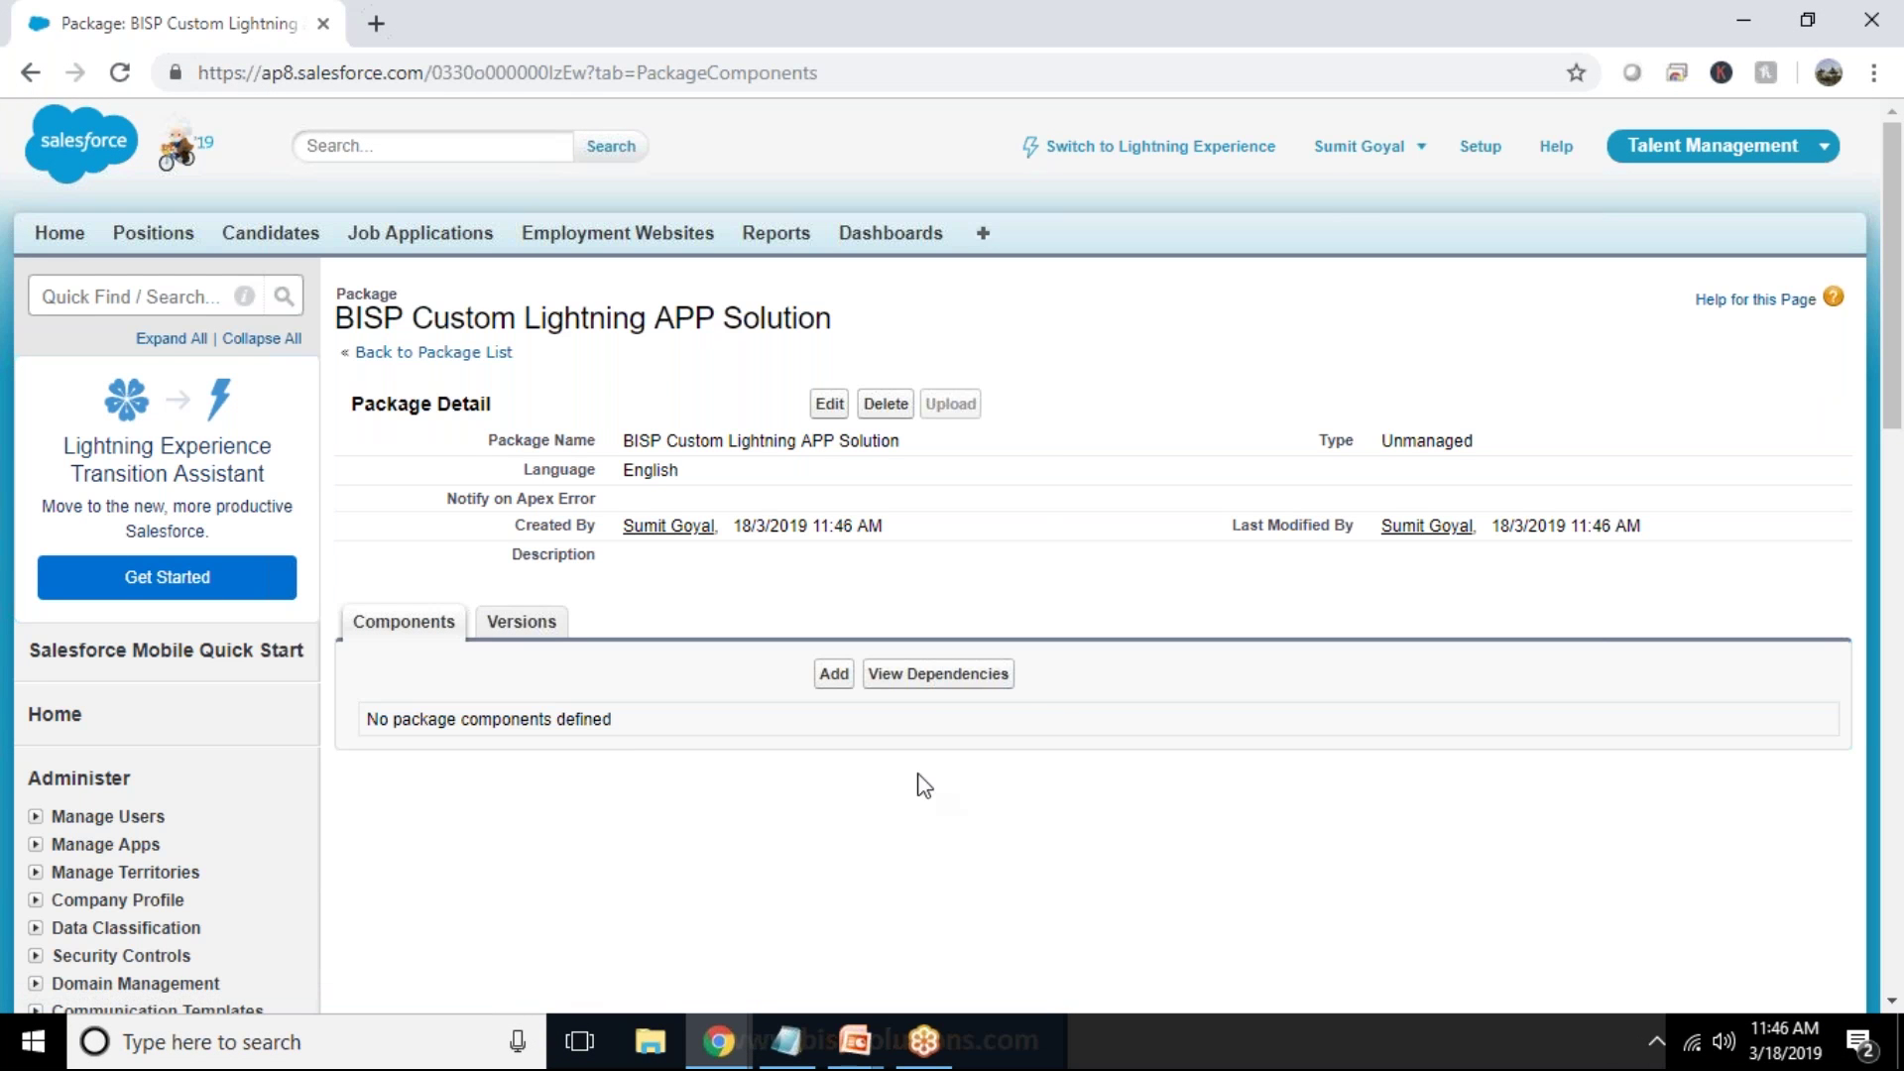
Step: Review the new package's dependencies, uploaded versions and components lists, then reload the package page
left_click(938, 684)
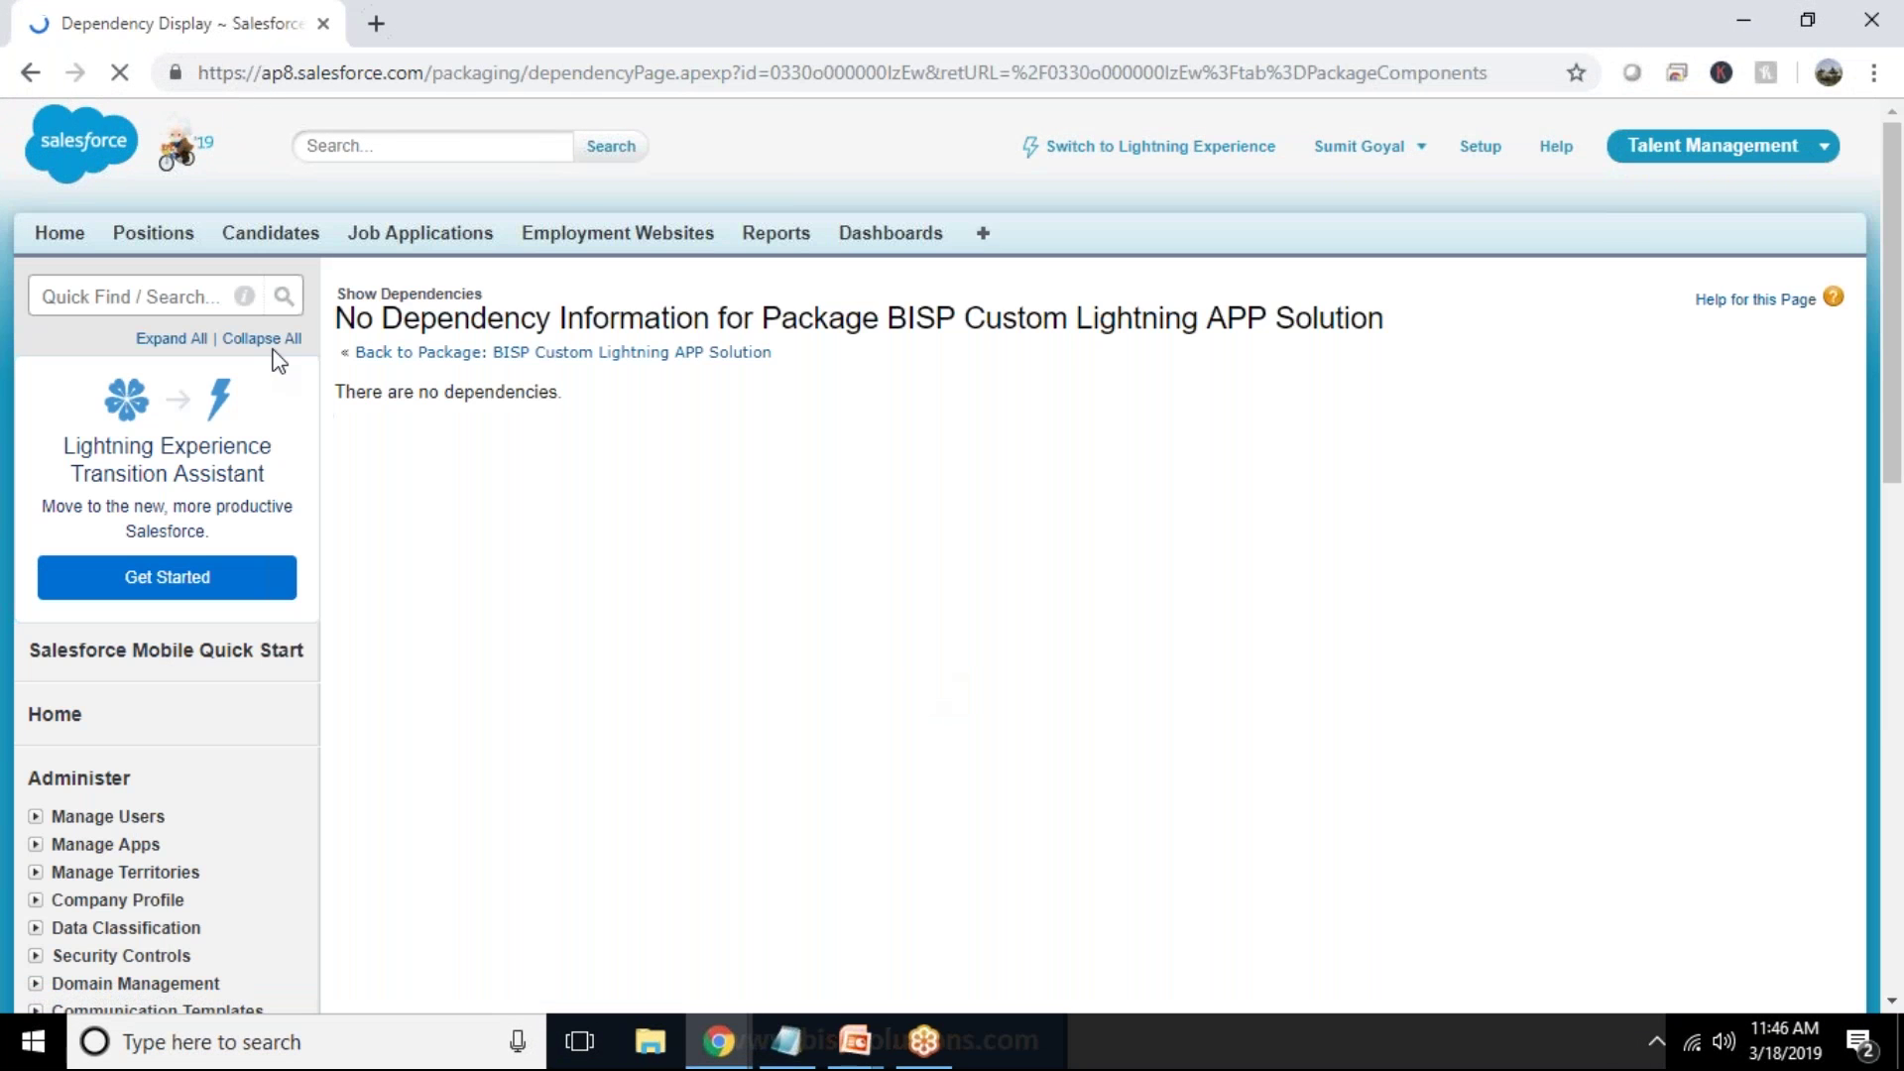
left_click(439, 355)
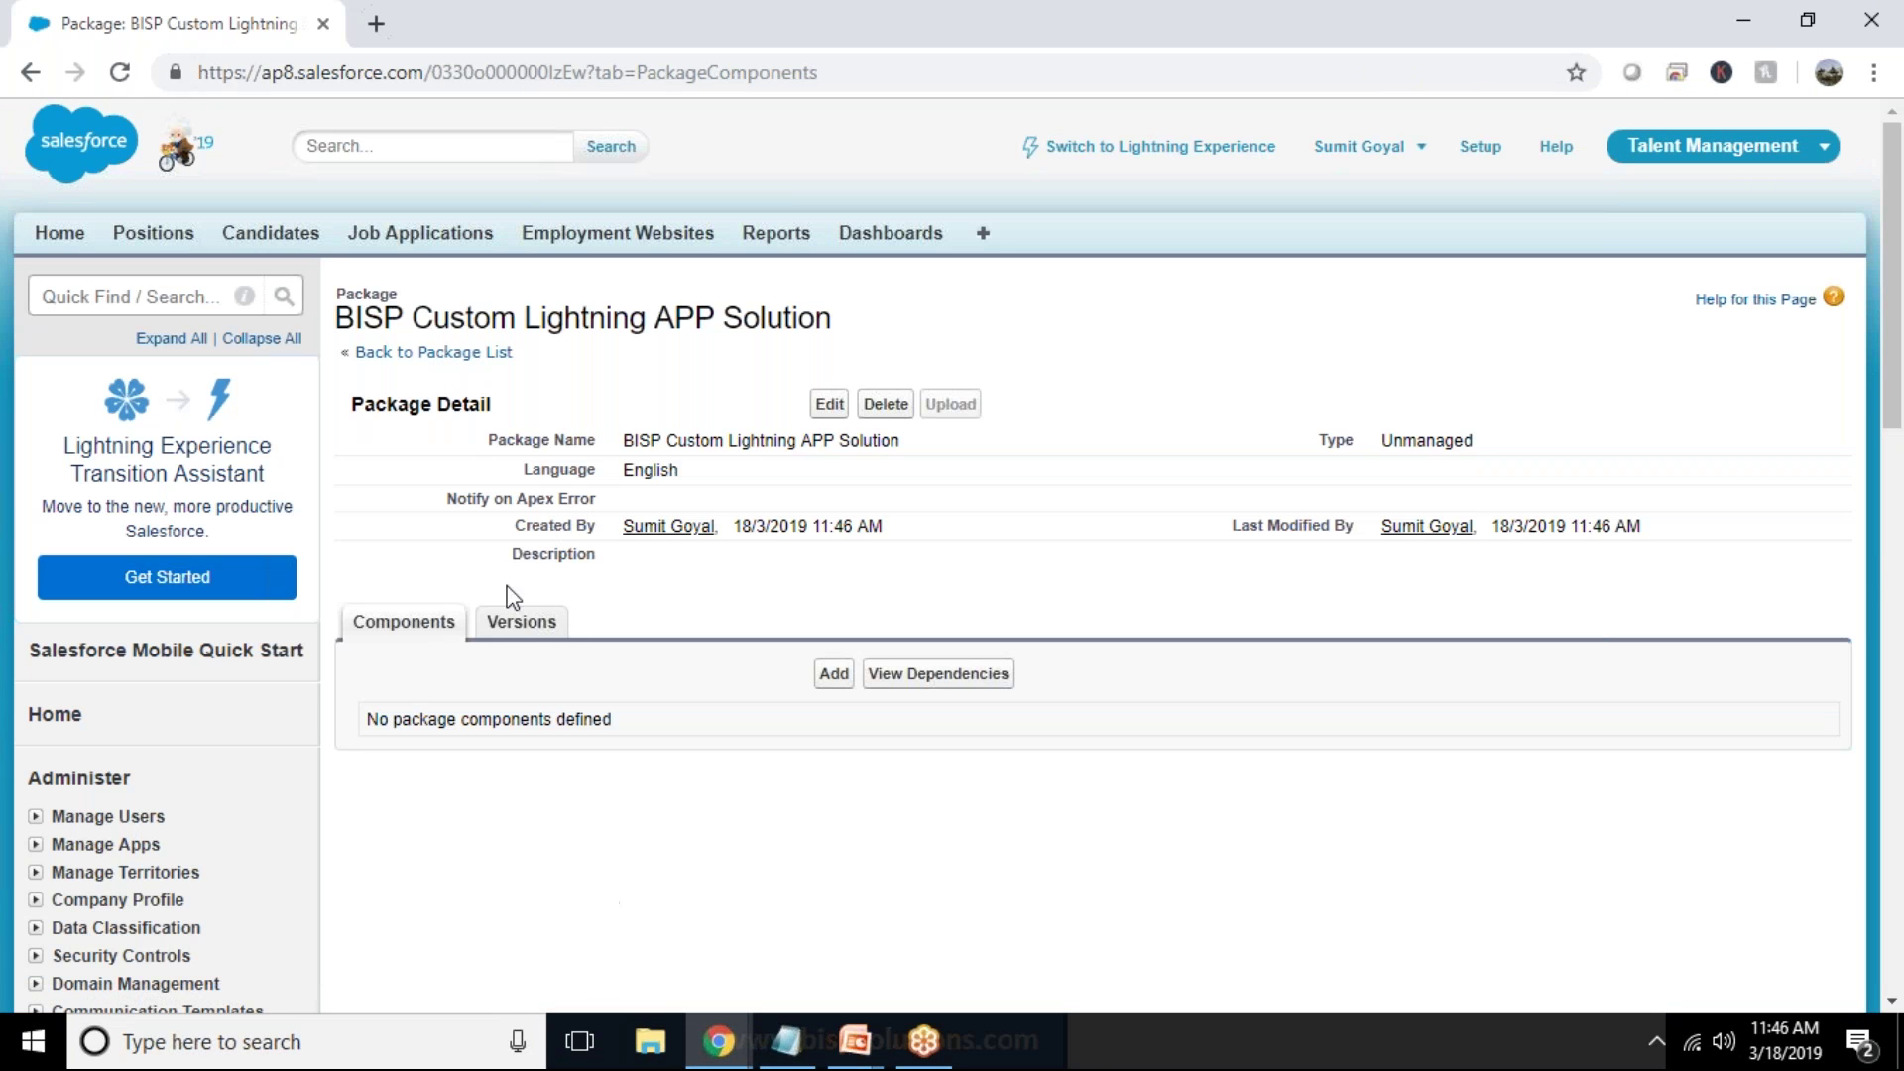
double_click(506, 625)
left_click(506, 627)
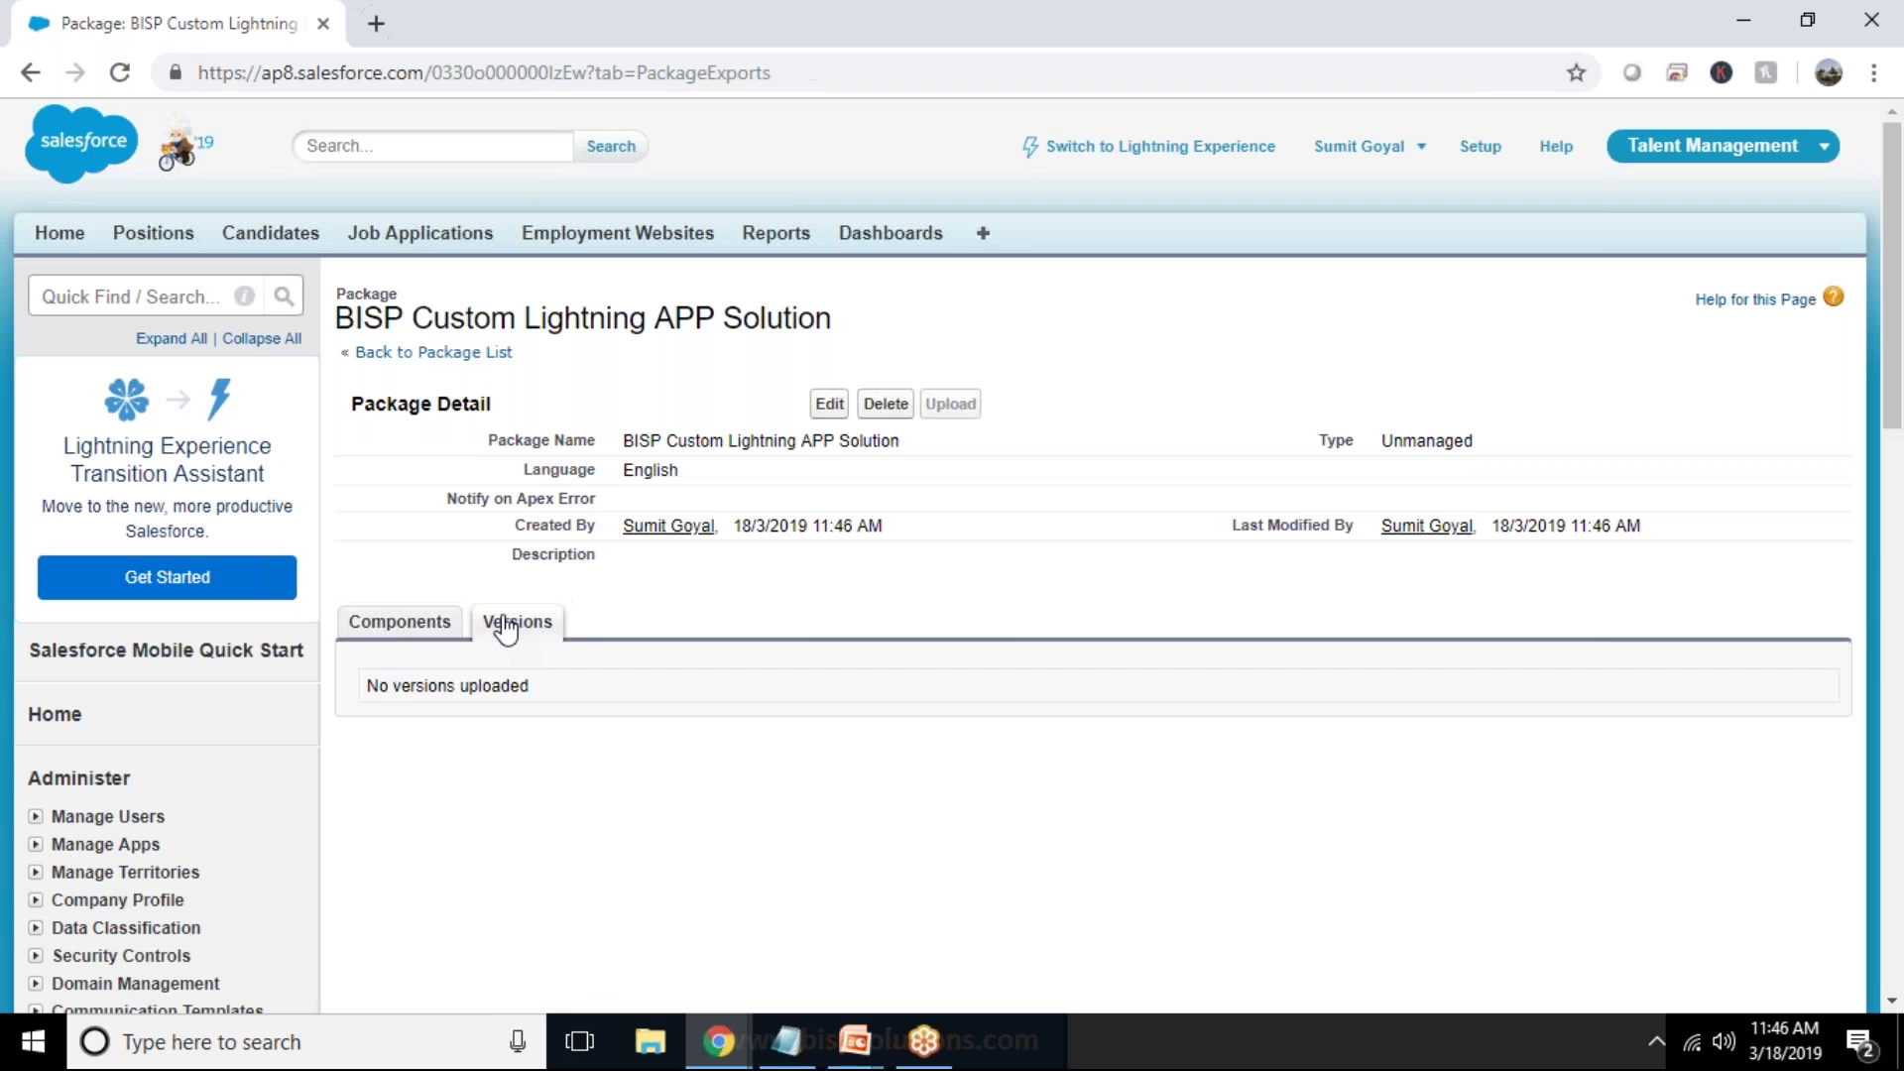
left_click(397, 627)
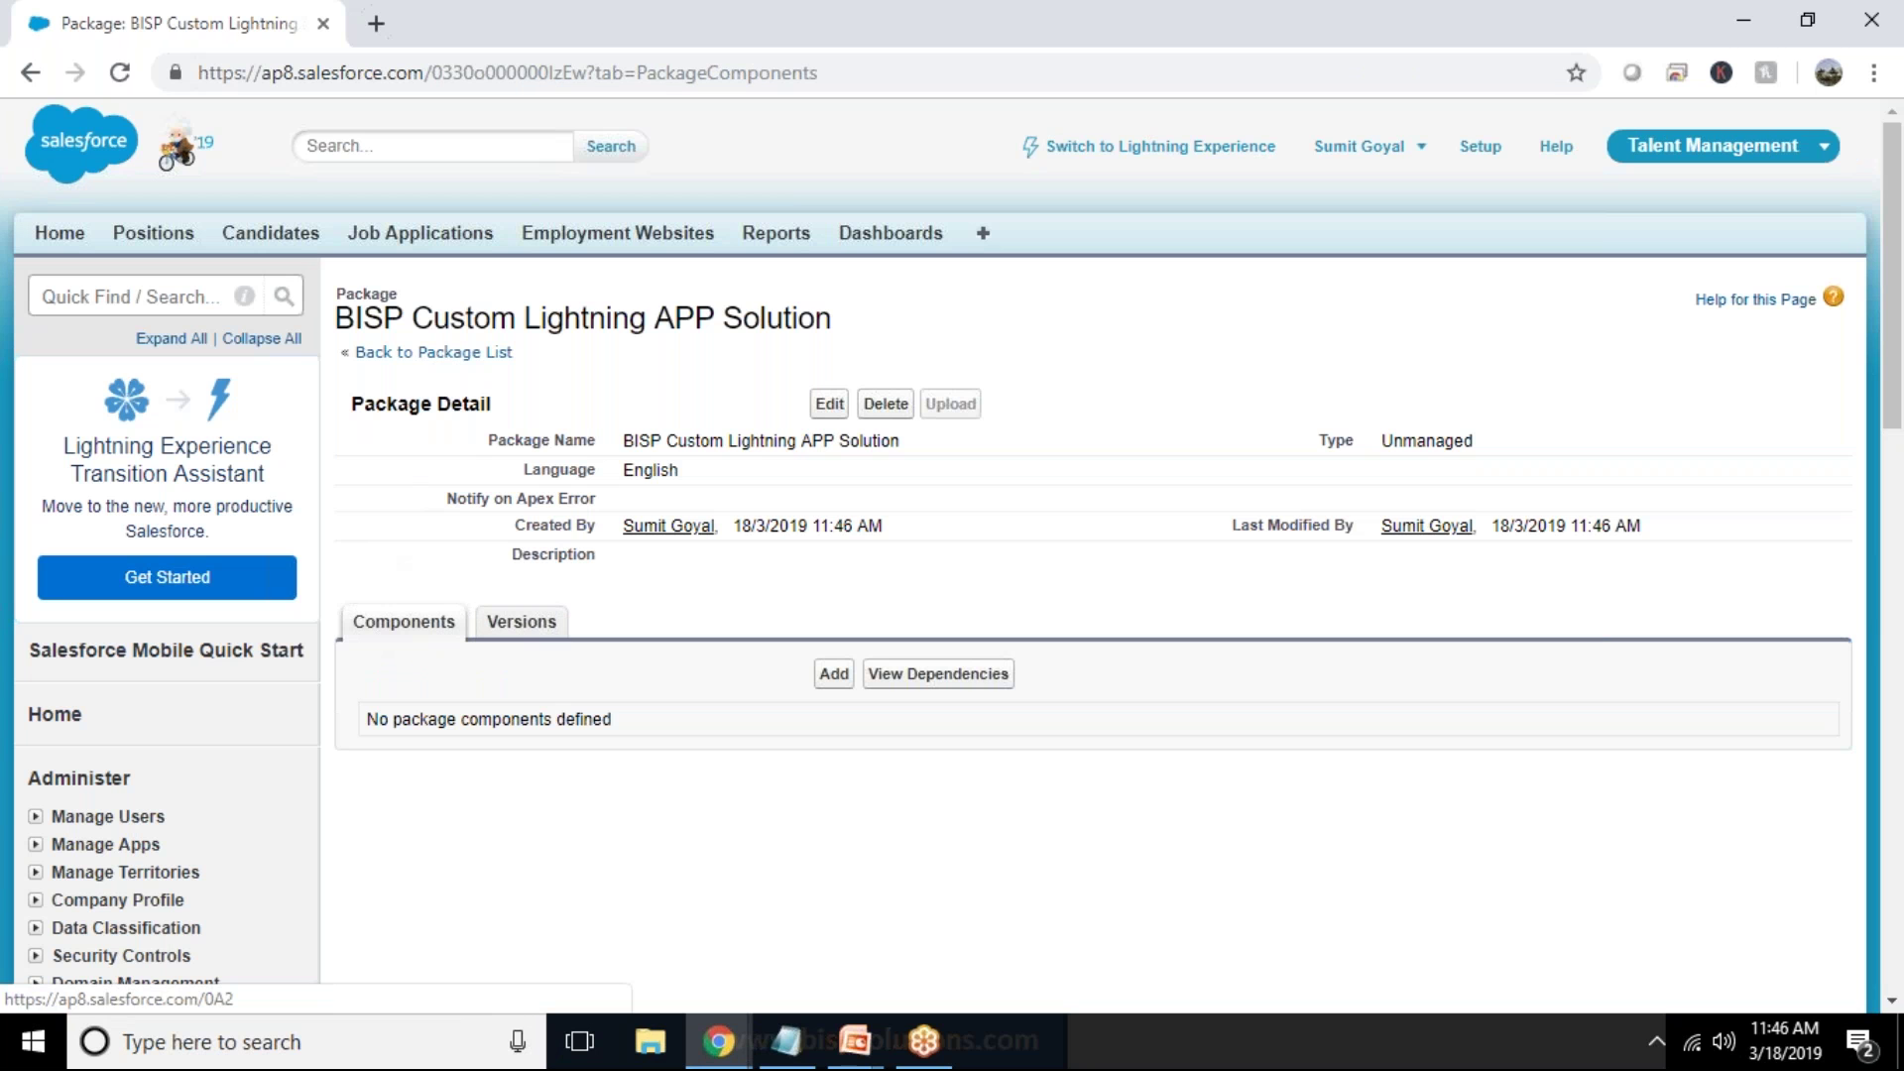
left_click(121, 72)
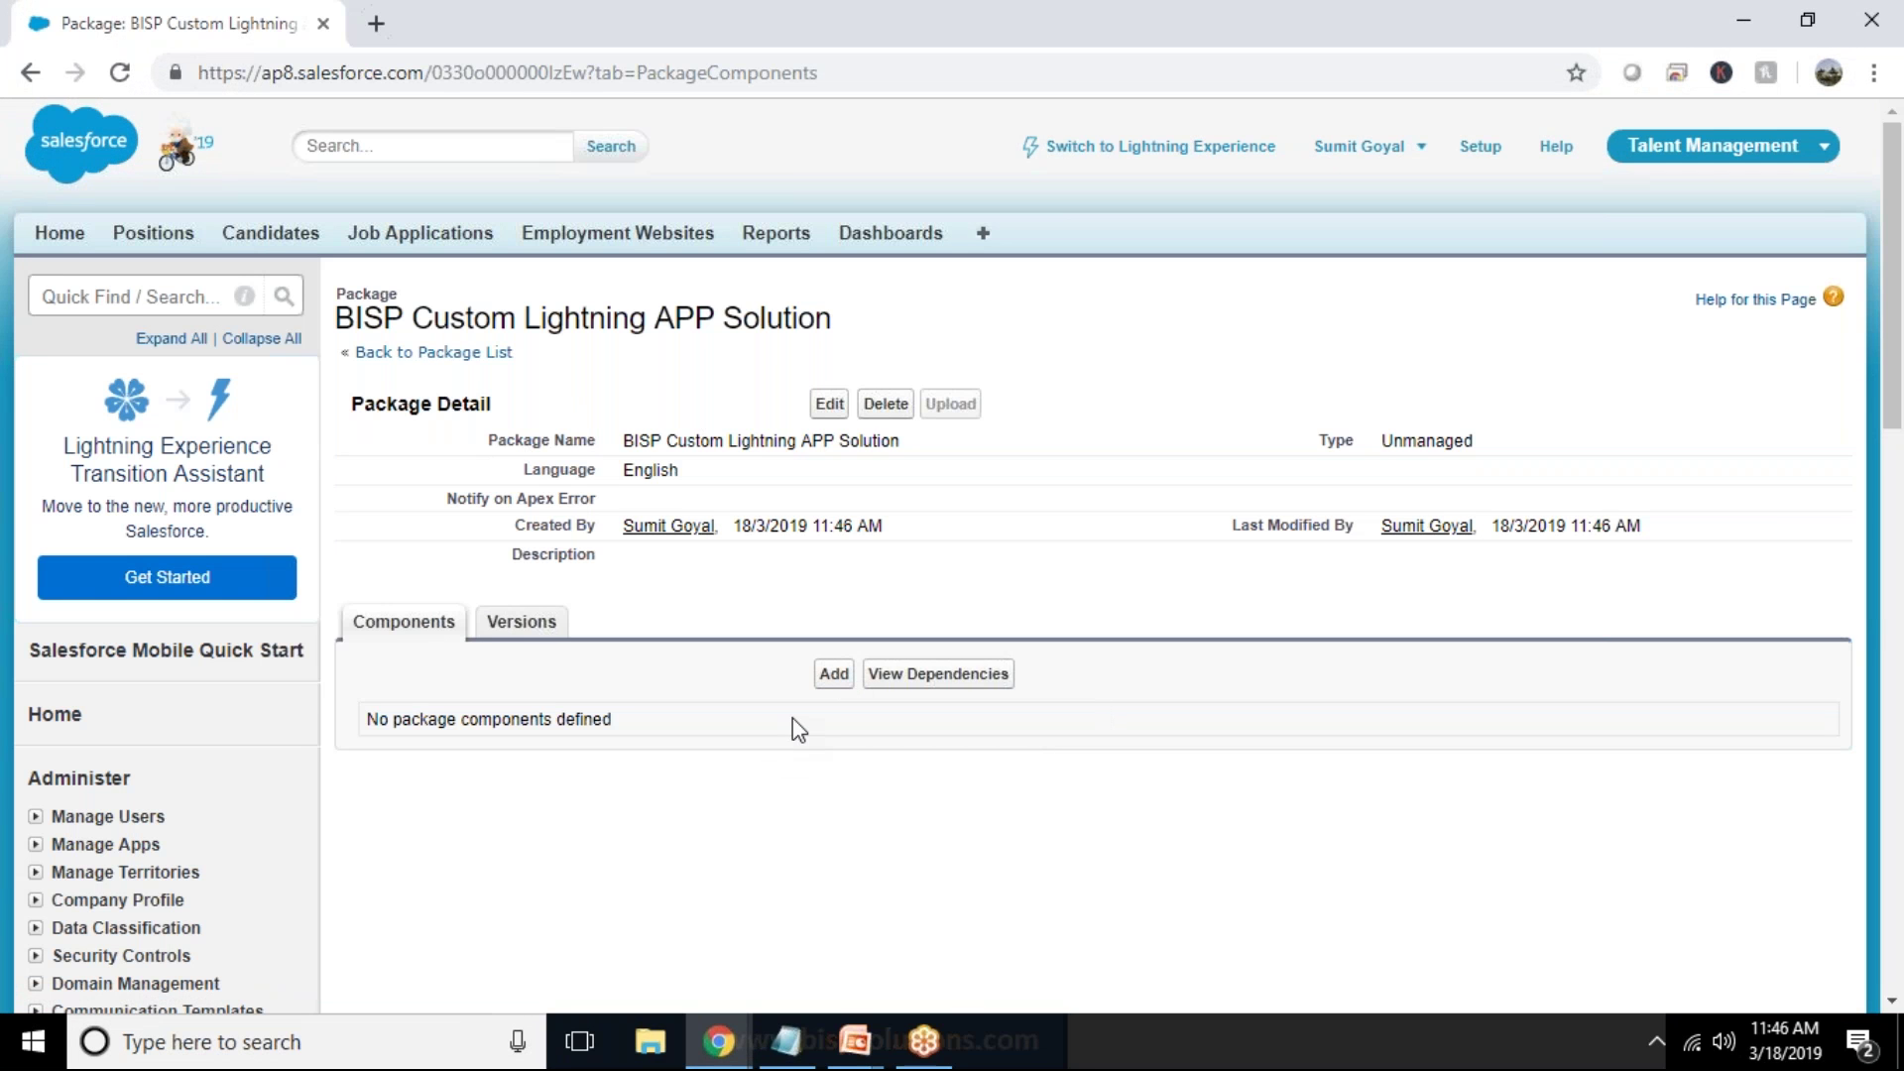
left_click(831, 678)
Step: Add the BispCustomLightningBoltSolution Lightning Bolt component to the package
left_click(829, 677)
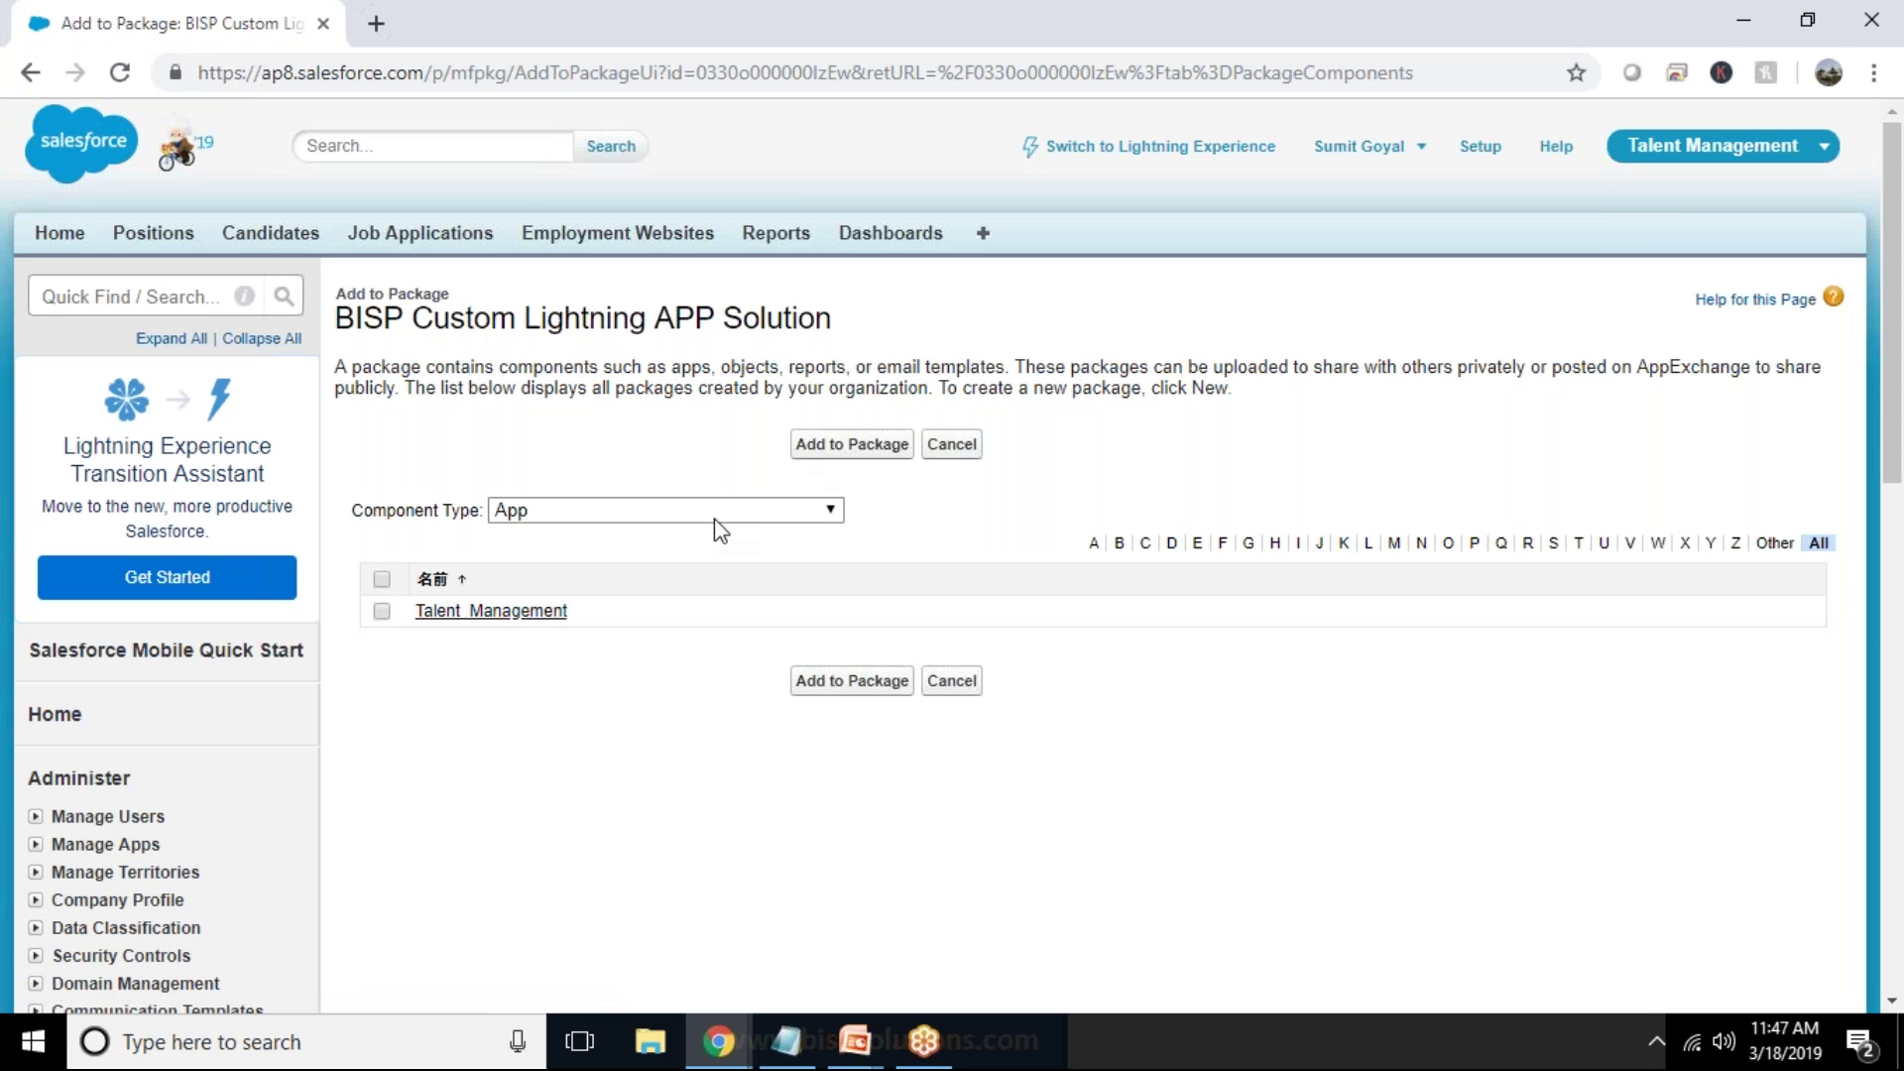
left_click(714, 518)
scroll(641, 920, "down", 1)
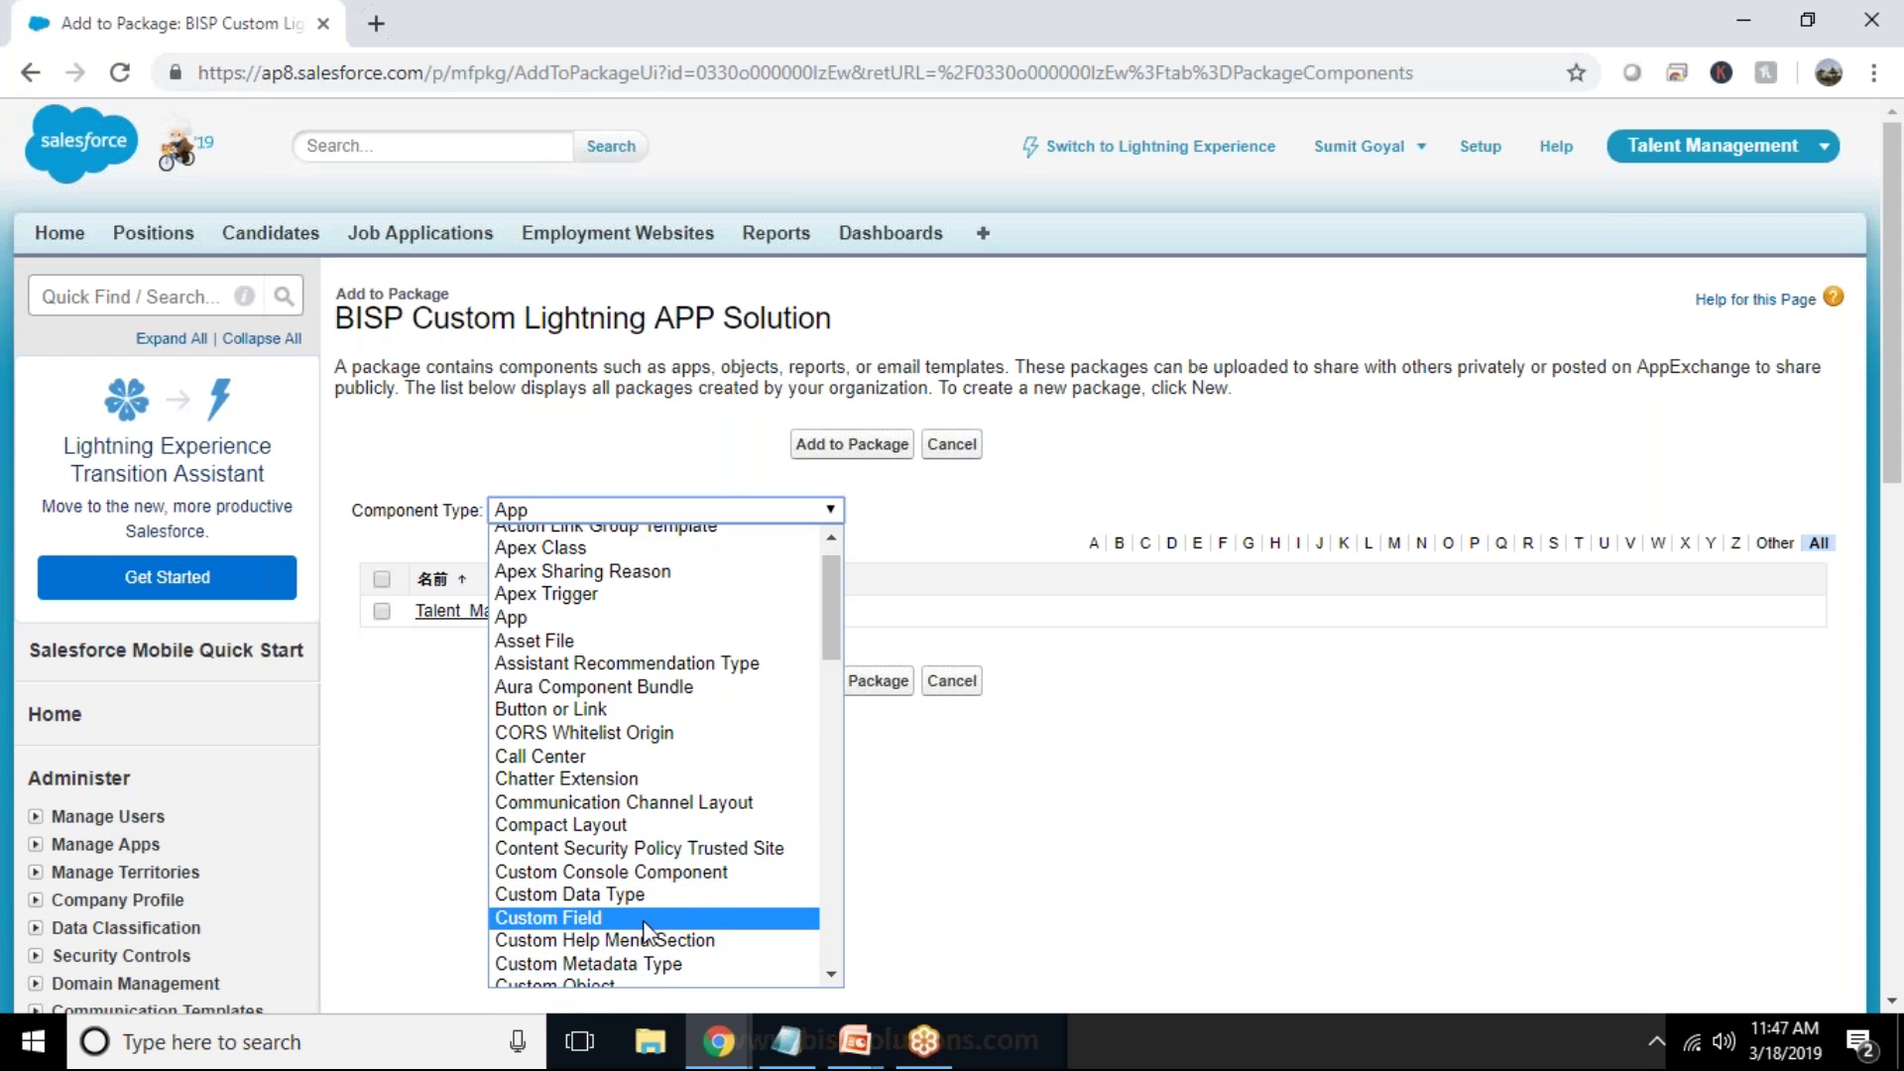
scroll(643, 924, "down", 9)
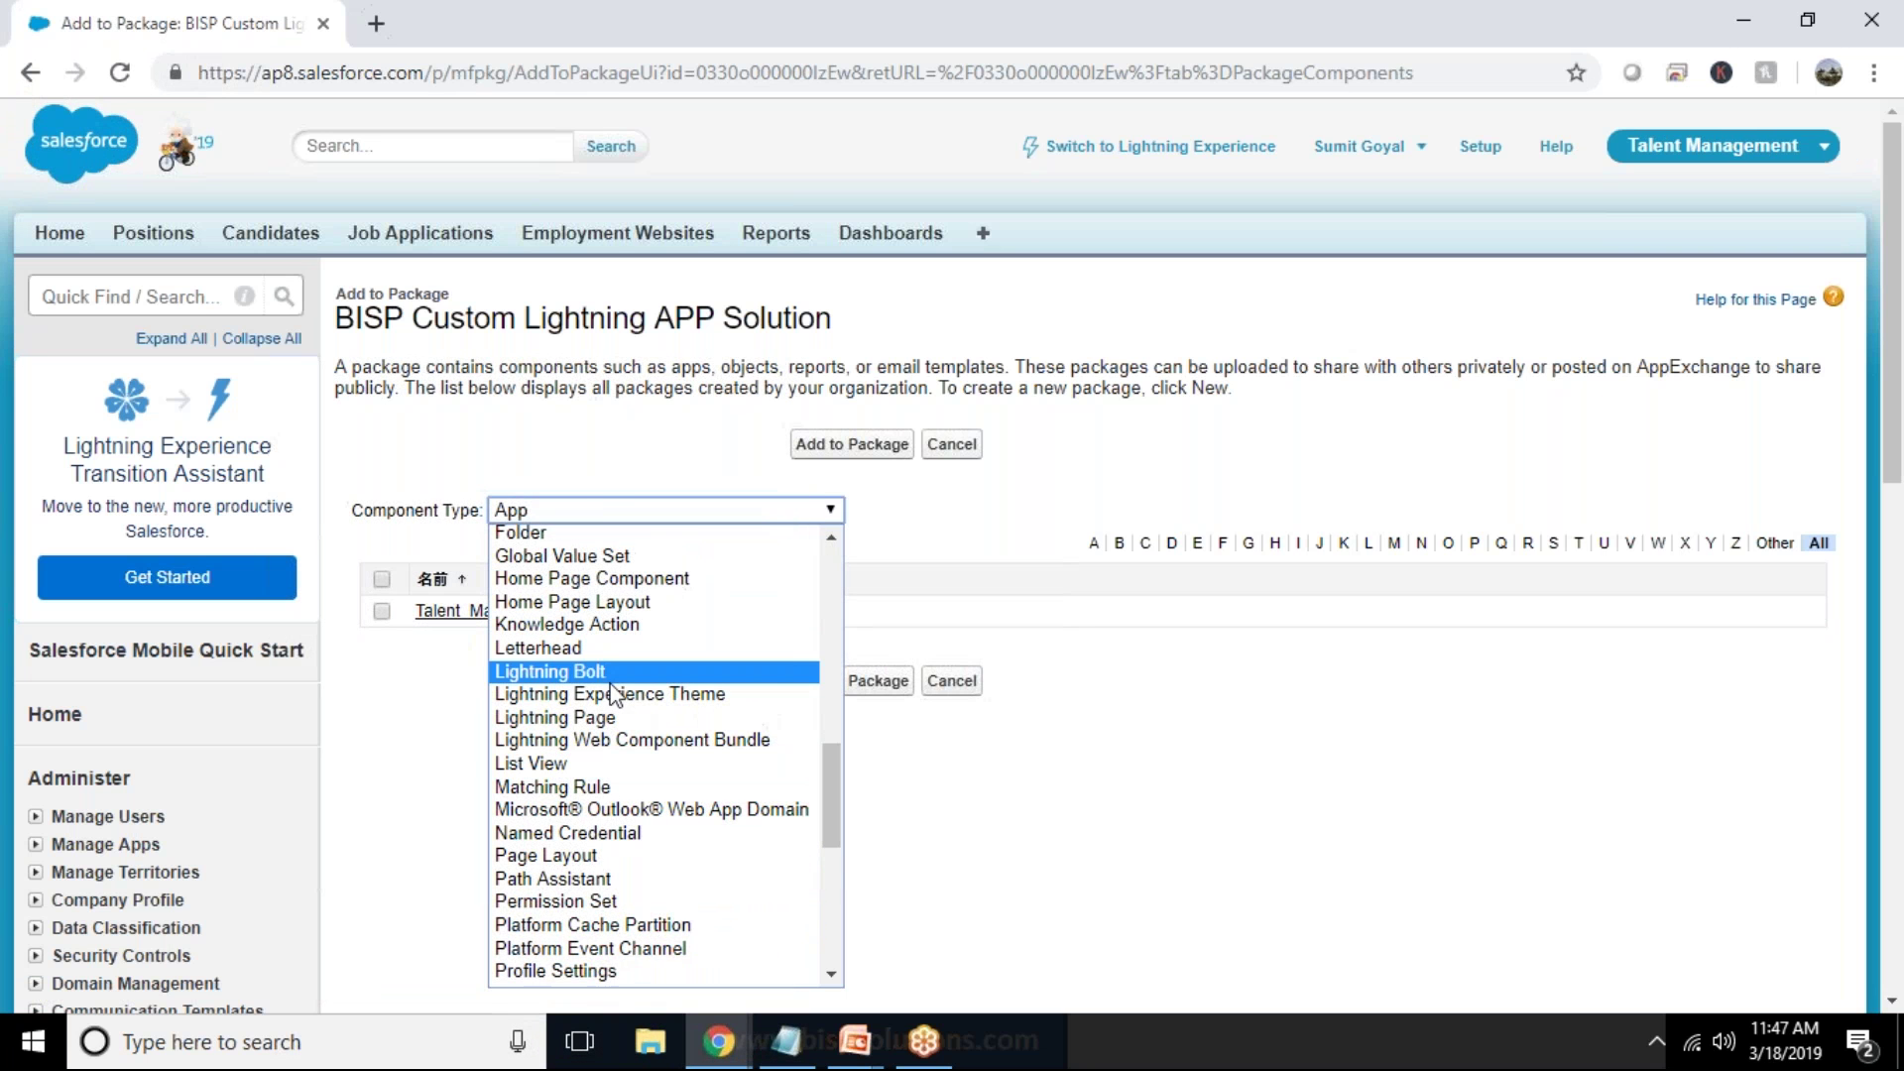
left_click(607, 670)
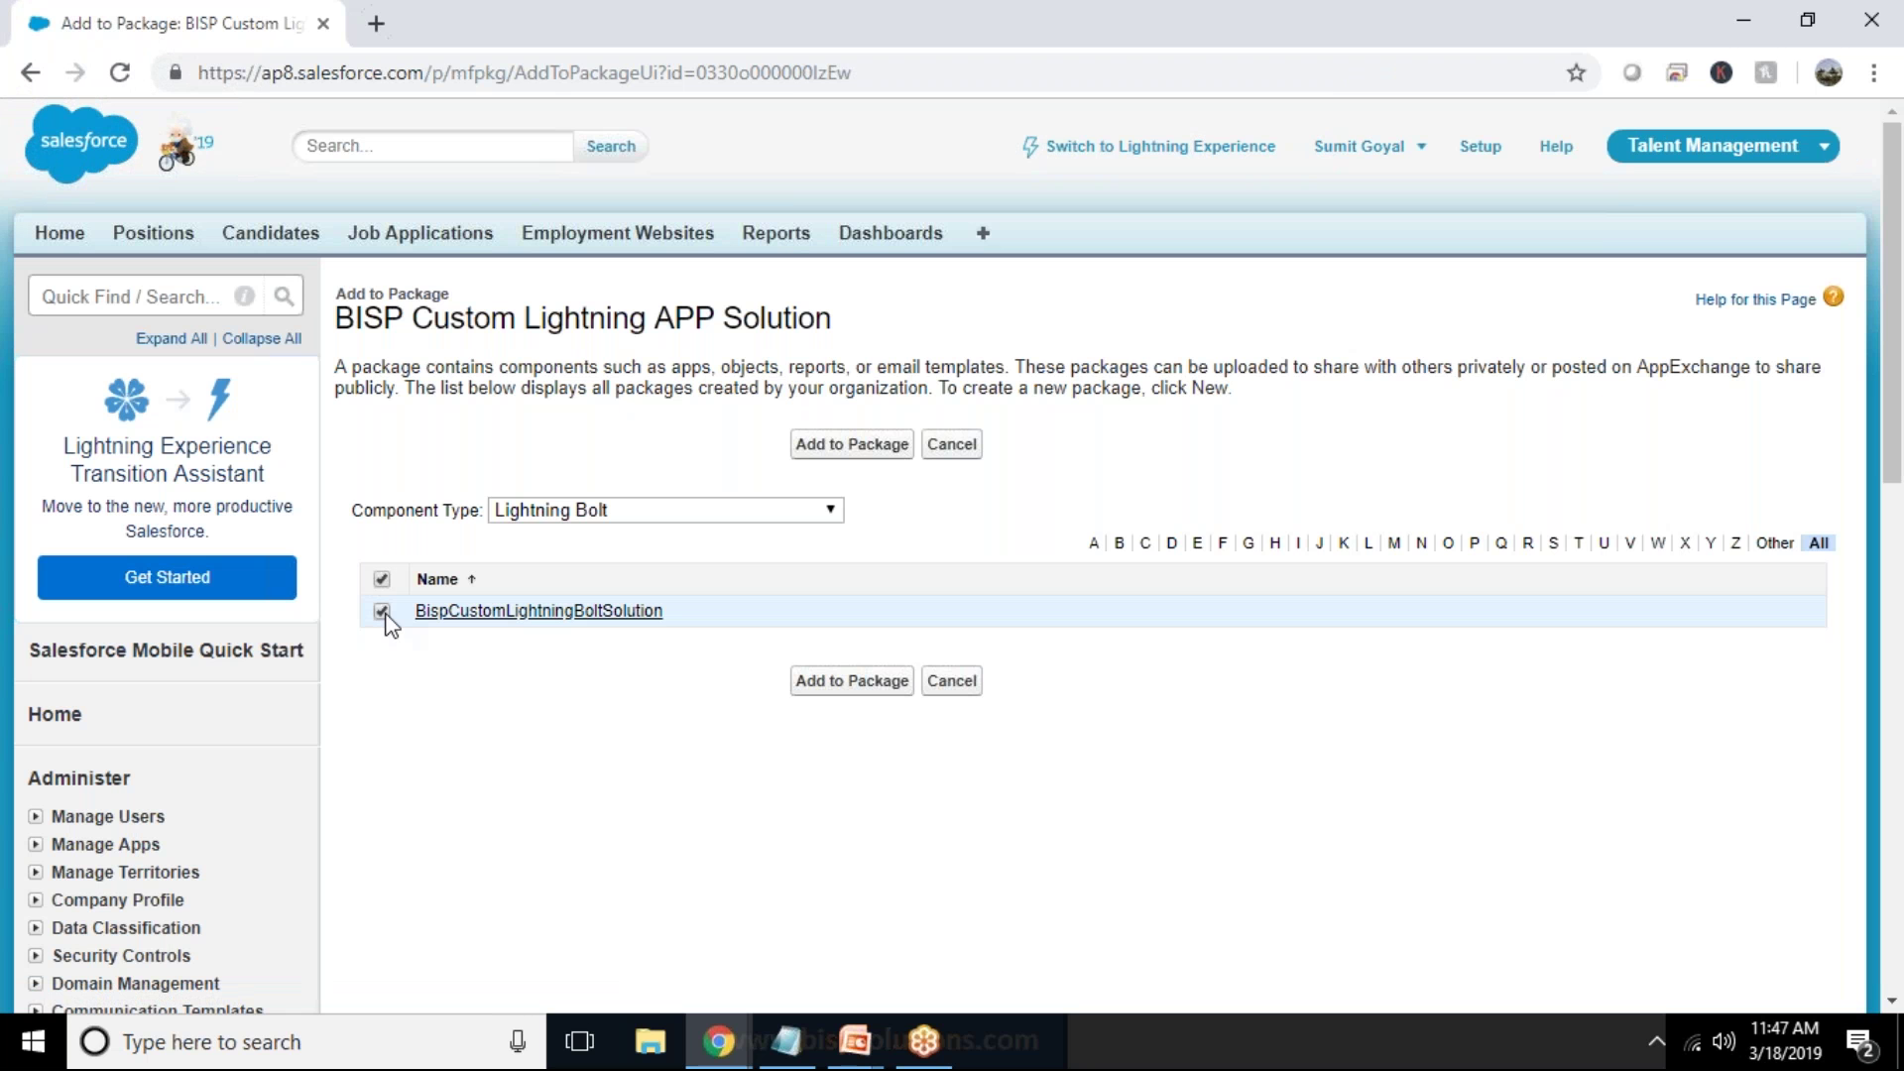
left_click(823, 443)
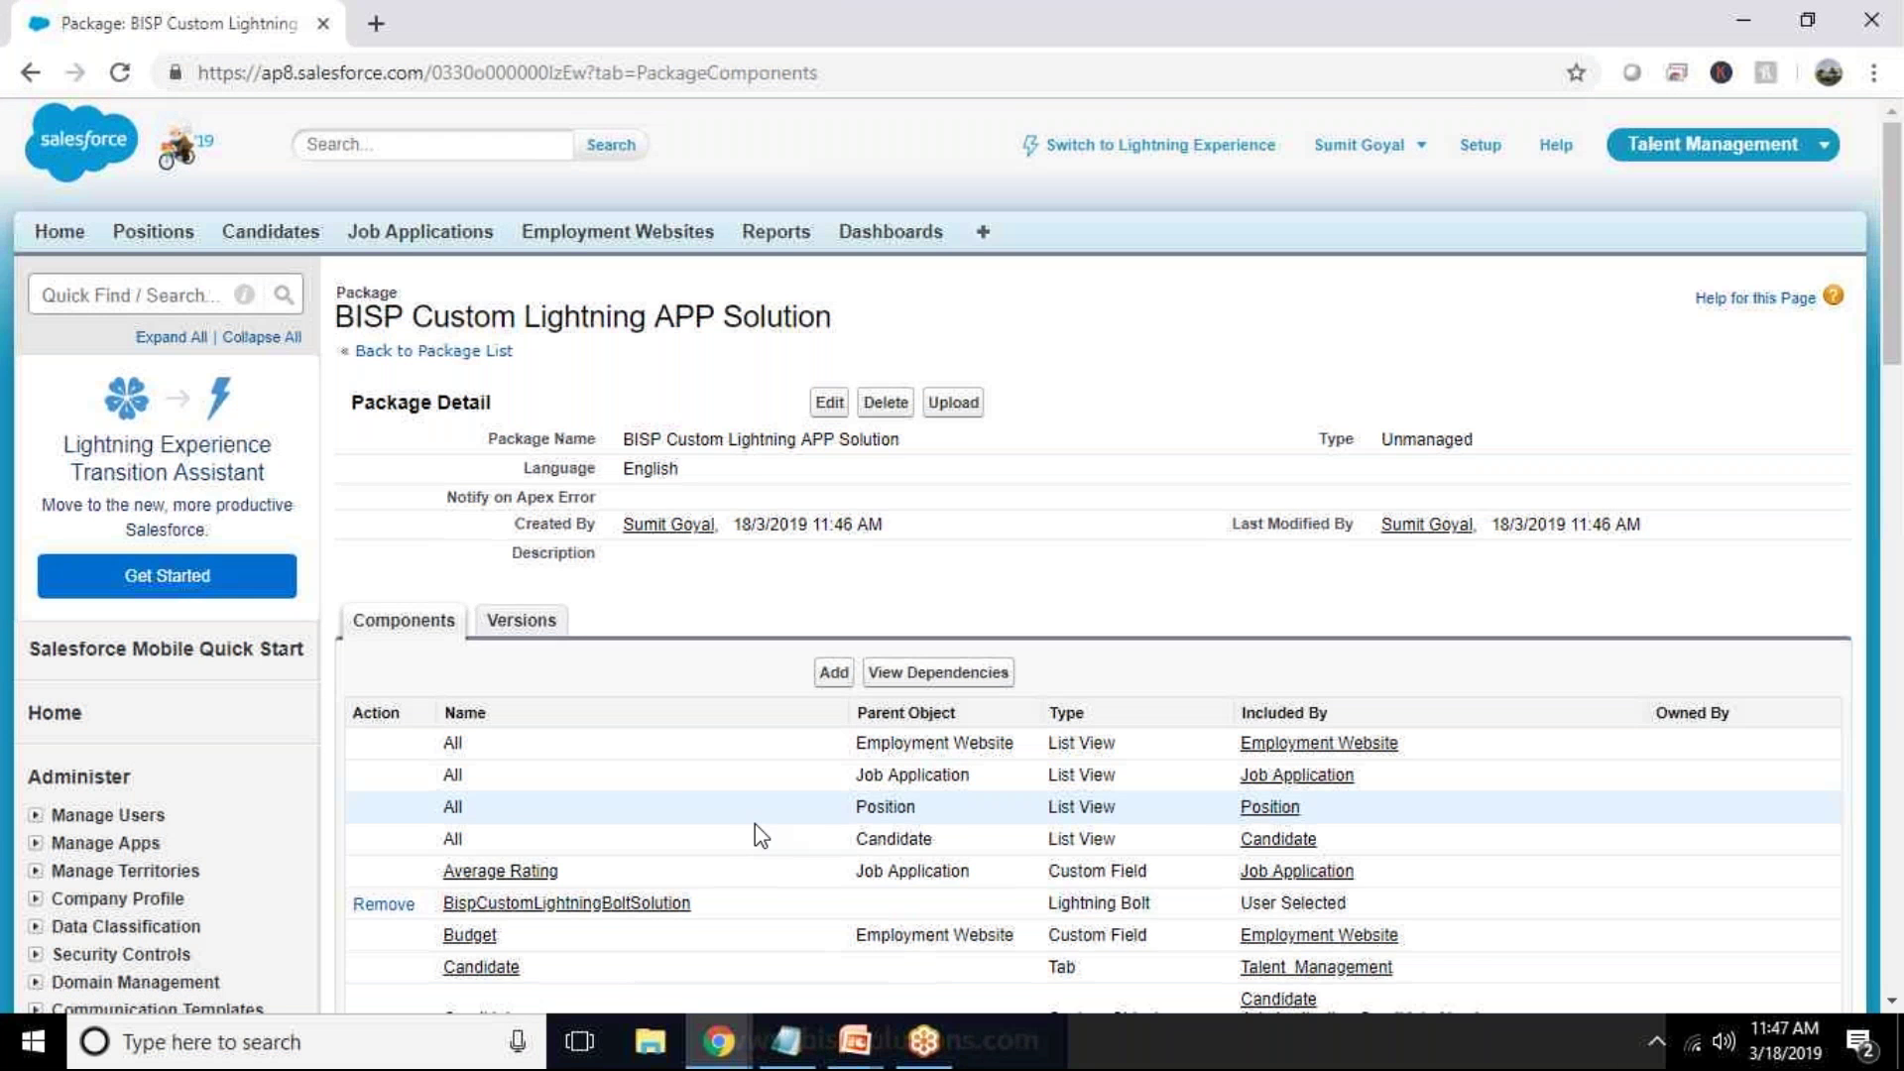
Step: Scroll through the added dependent tabs, objects, fields and validation rules in the package
scroll(754, 823, "down", 4)
scroll(754, 823, "down", 6)
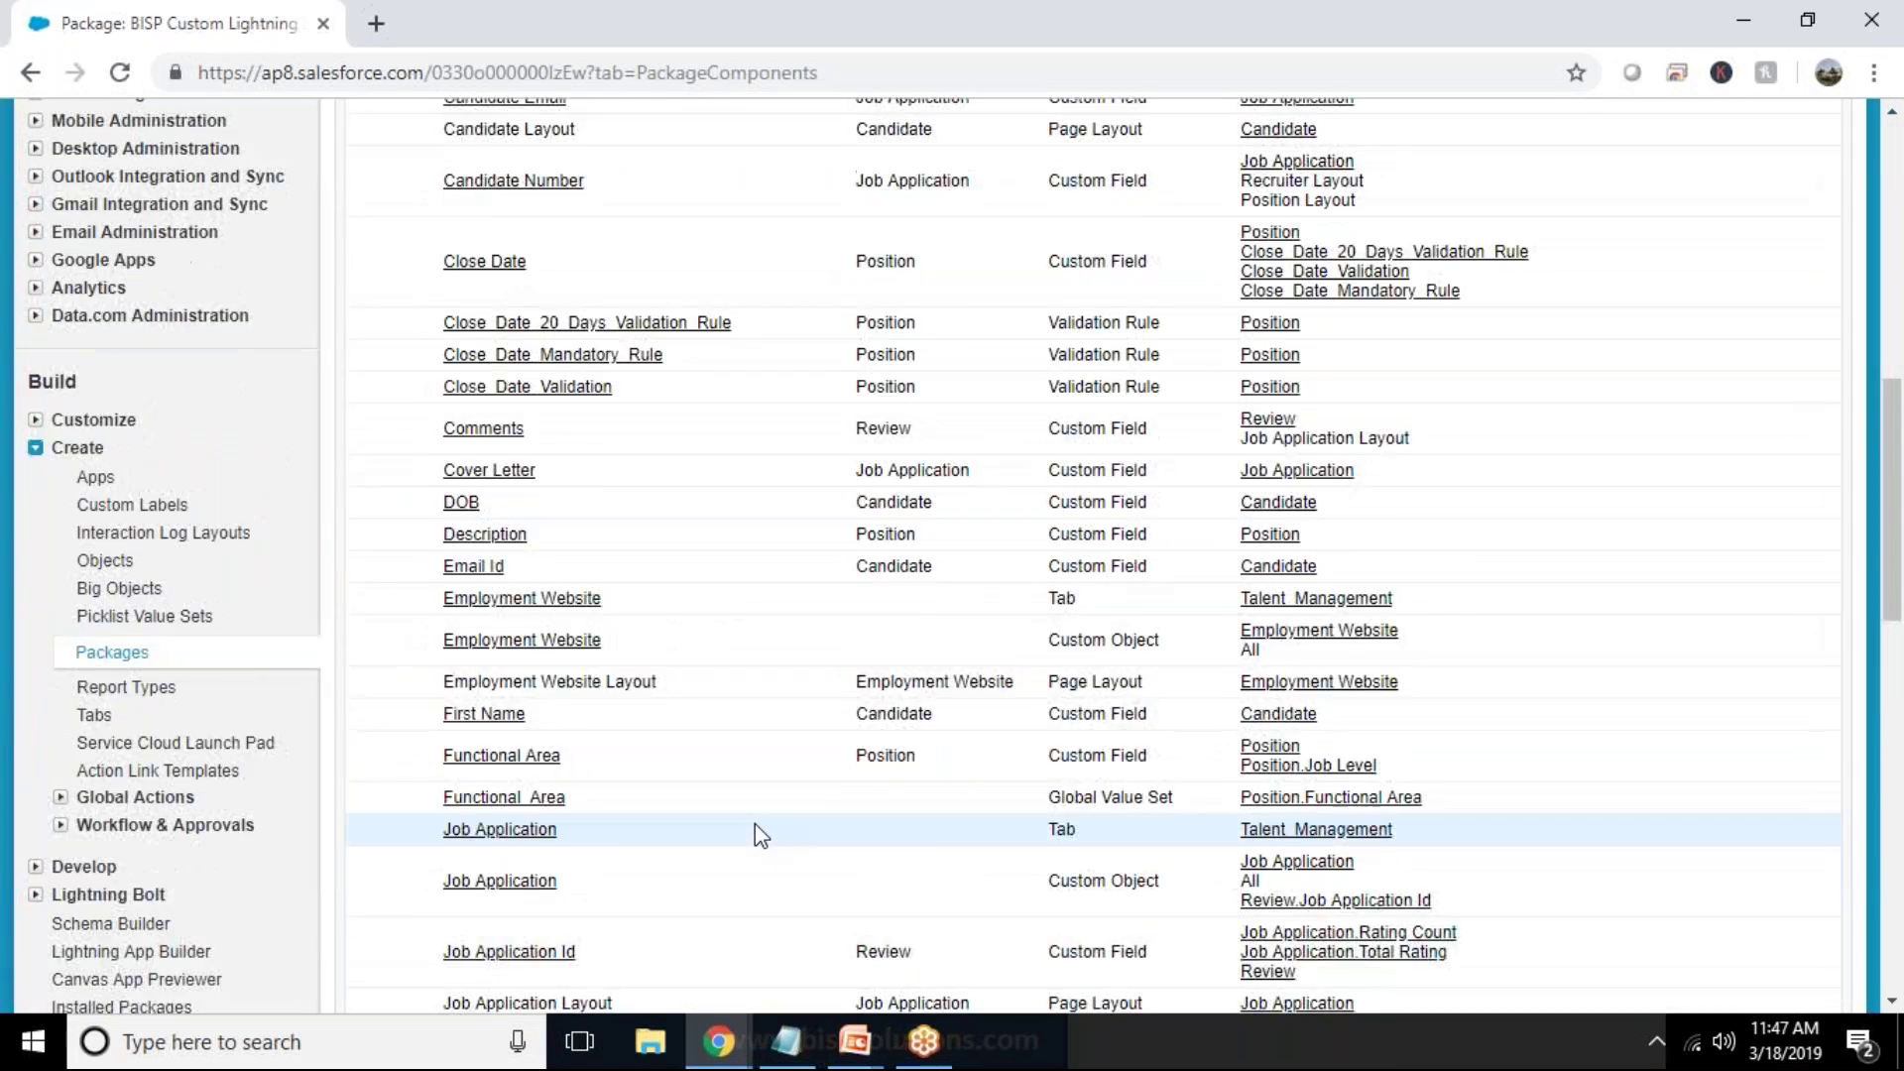
scroll(753, 824, "down", 7)
scroll(753, 823, "down", 8)
scroll(753, 823, "up", 12)
scroll(753, 823, "up", 15)
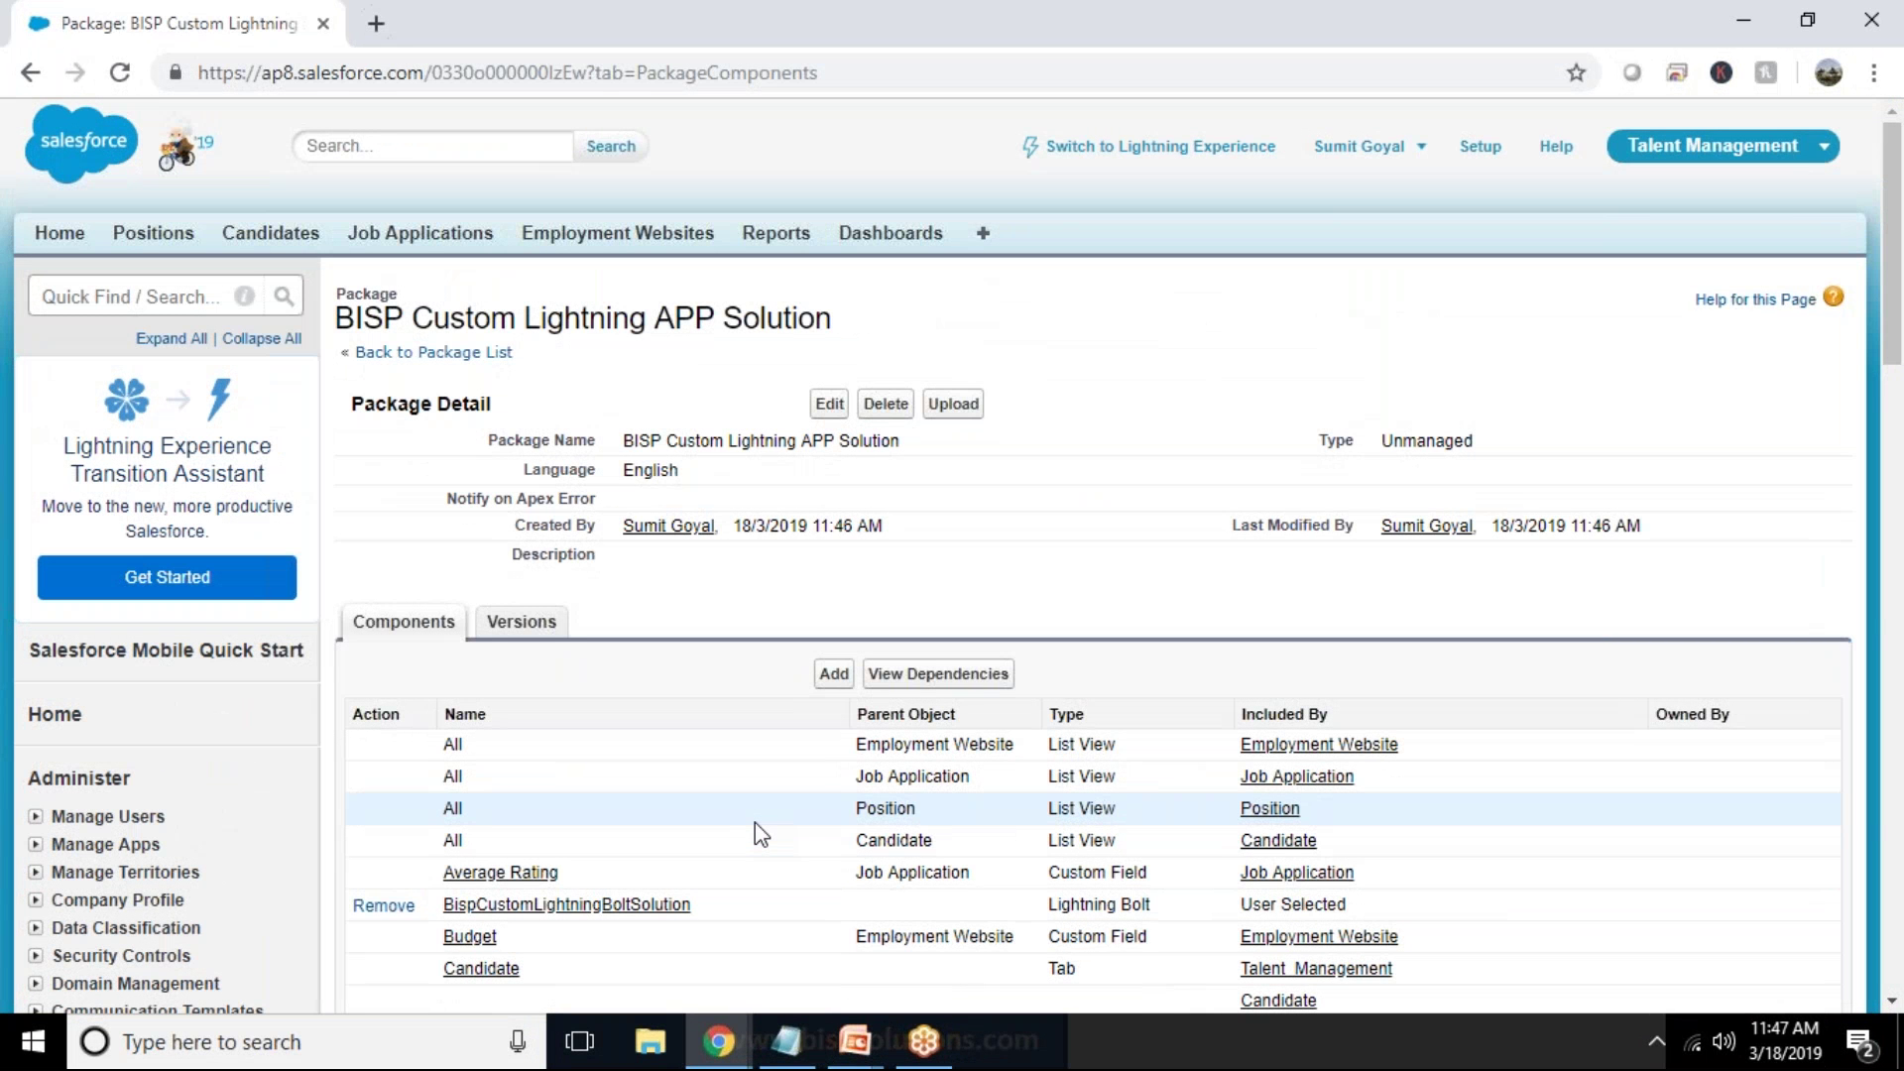
left_click(922, 680)
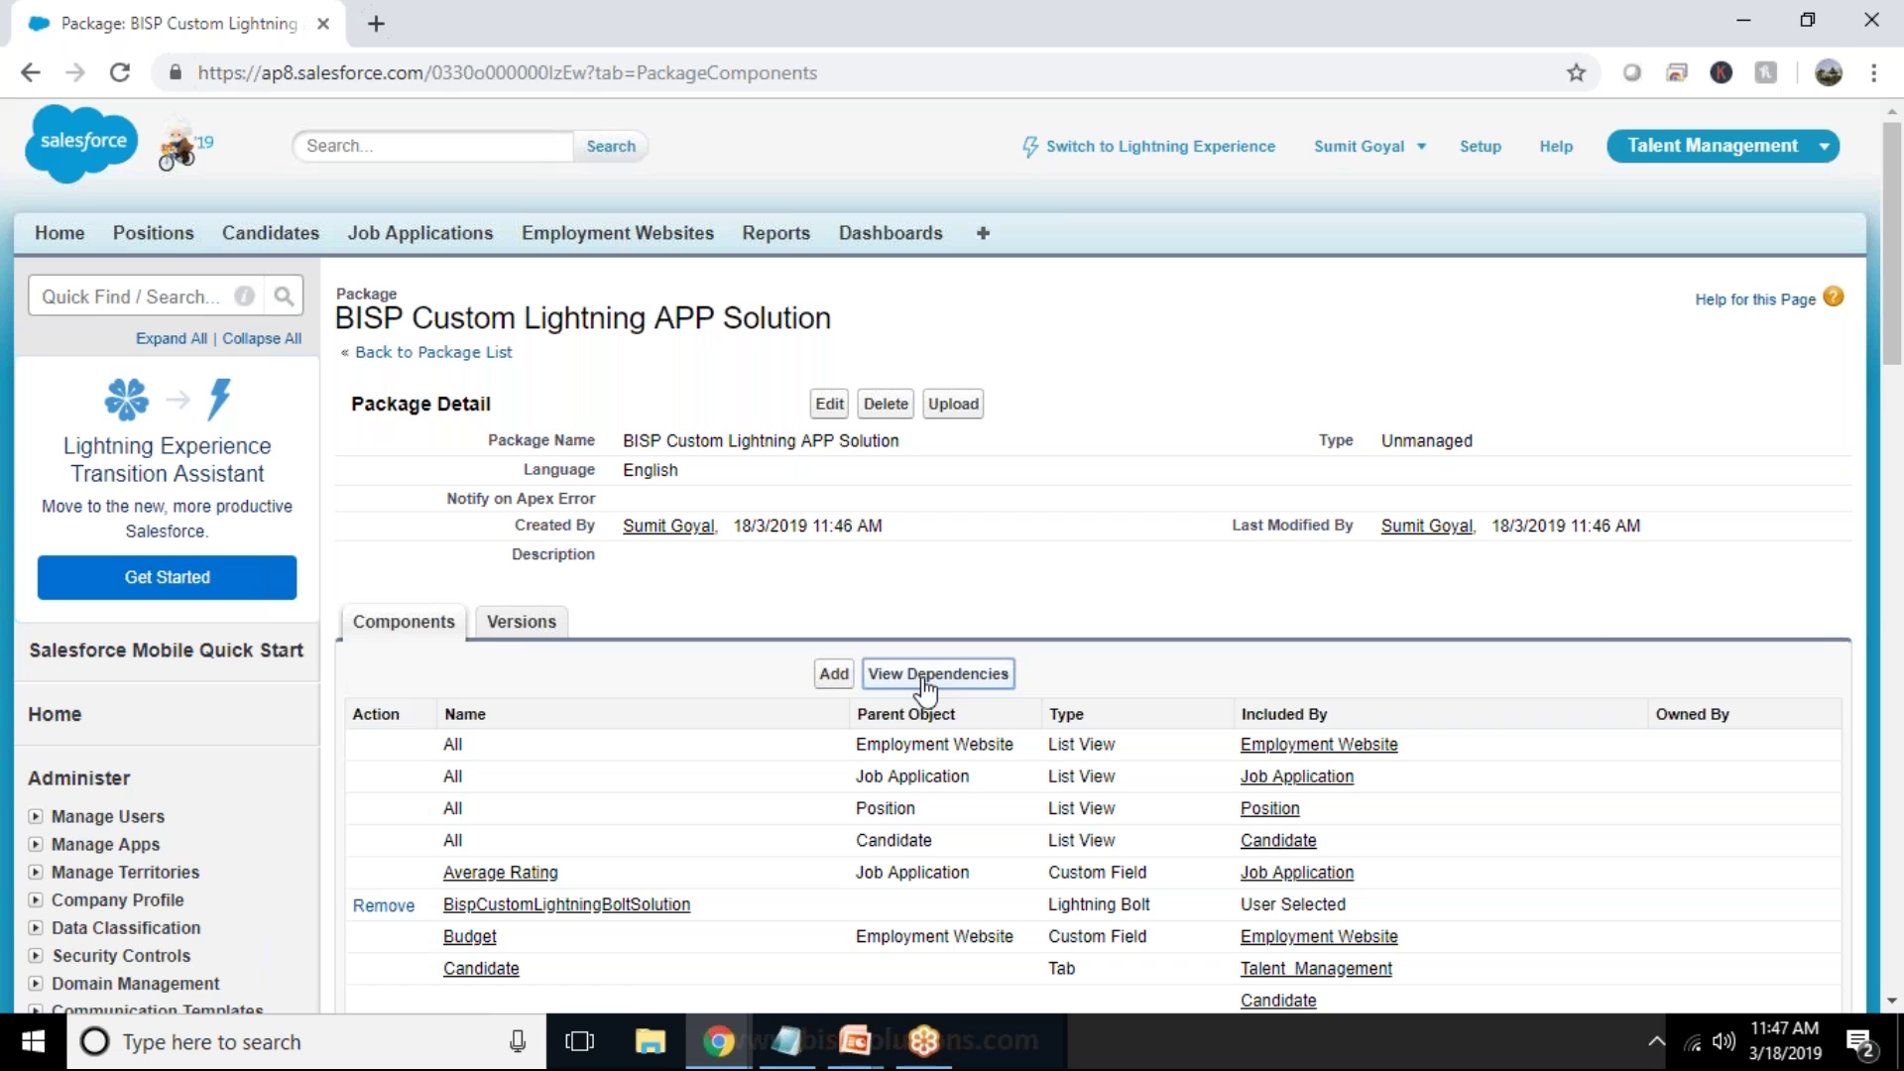
Step: View the package dependencies, including Job Application's referenced fields, then return to the package detail page
left_click(925, 685)
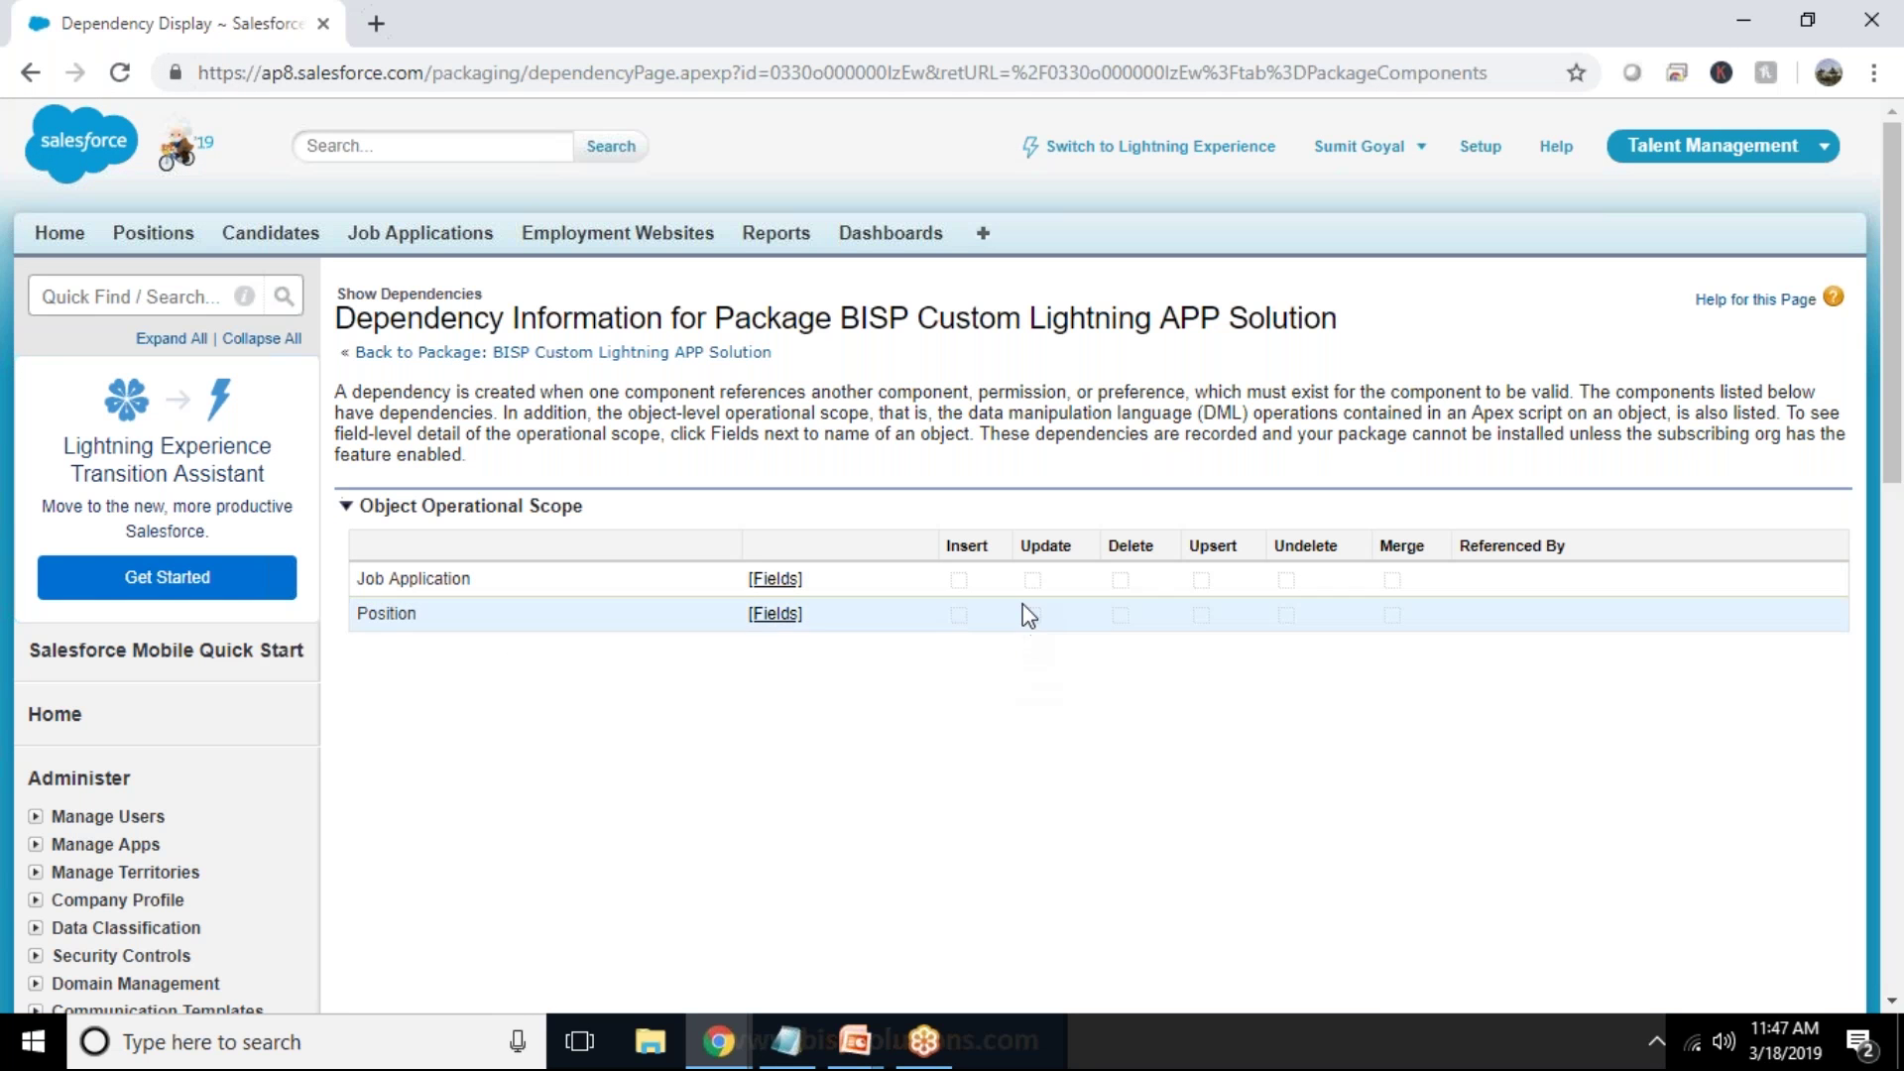
left_click(771, 587)
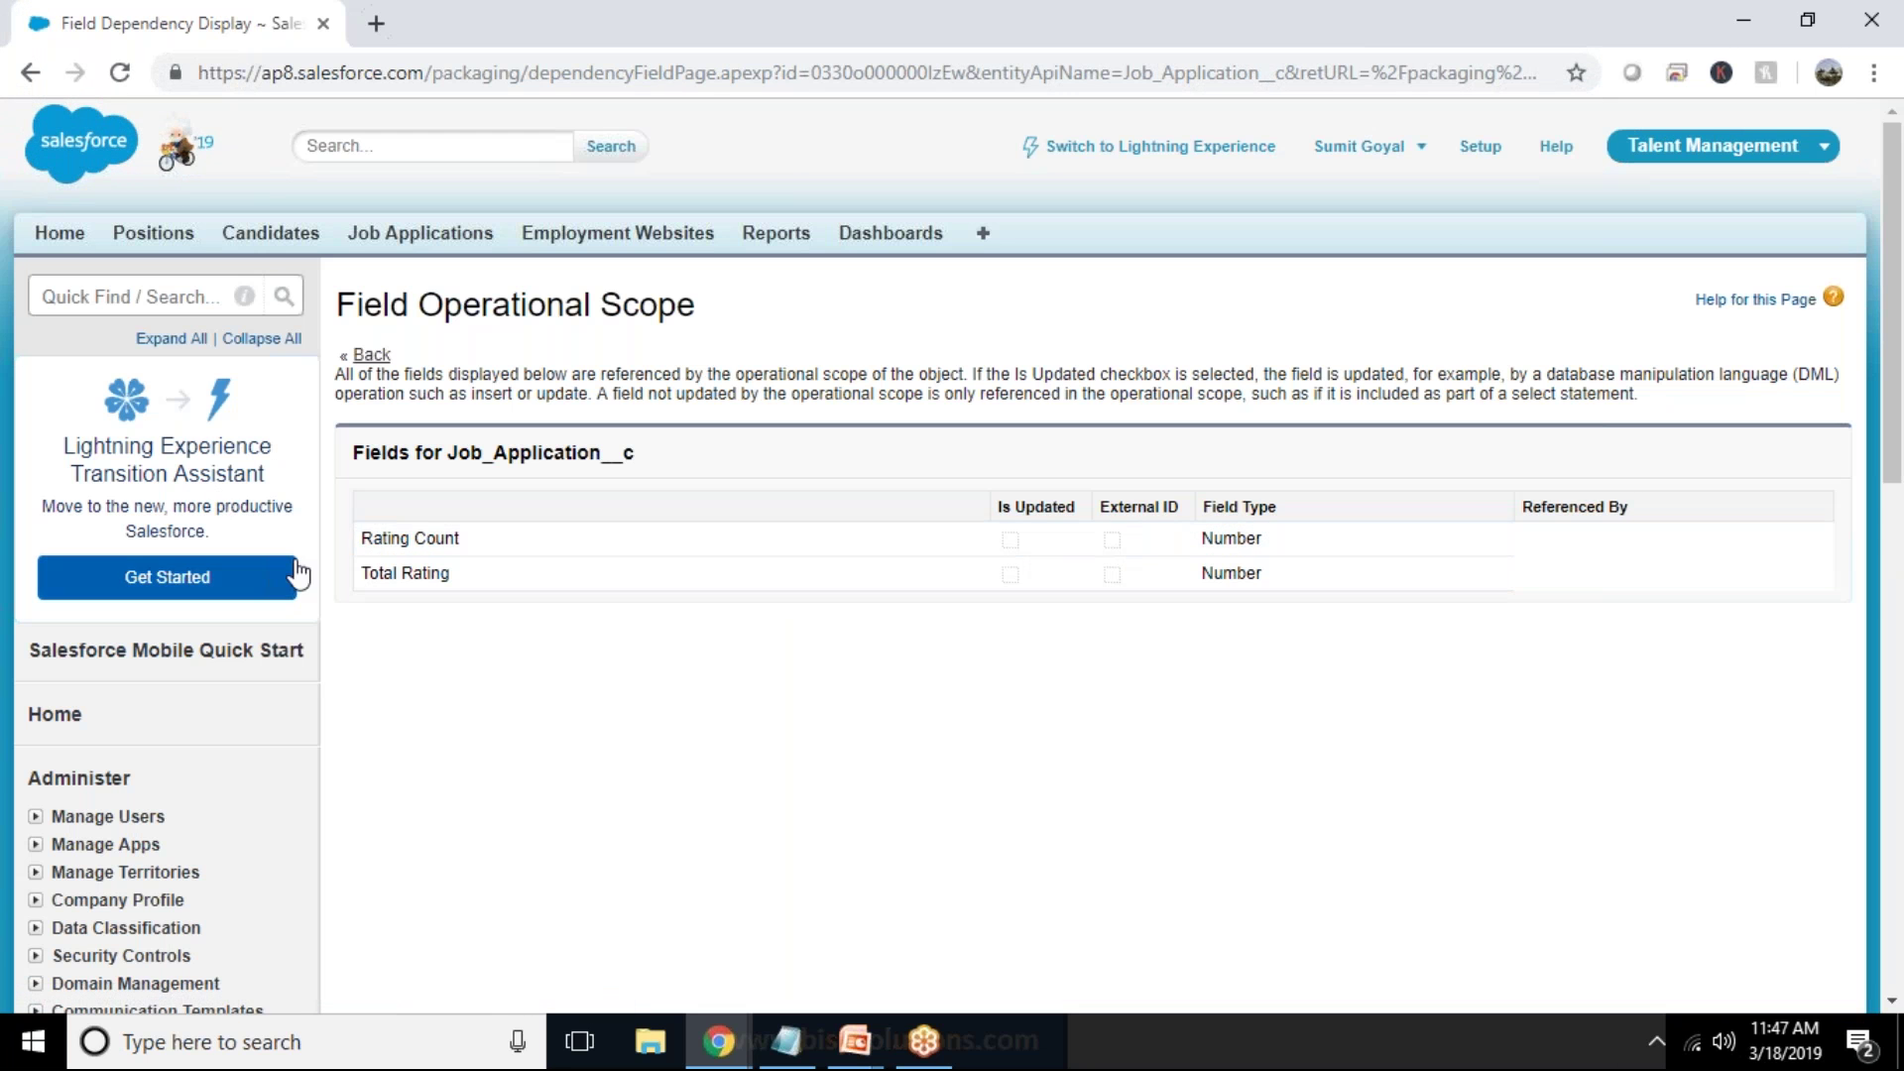
left_click(31, 73)
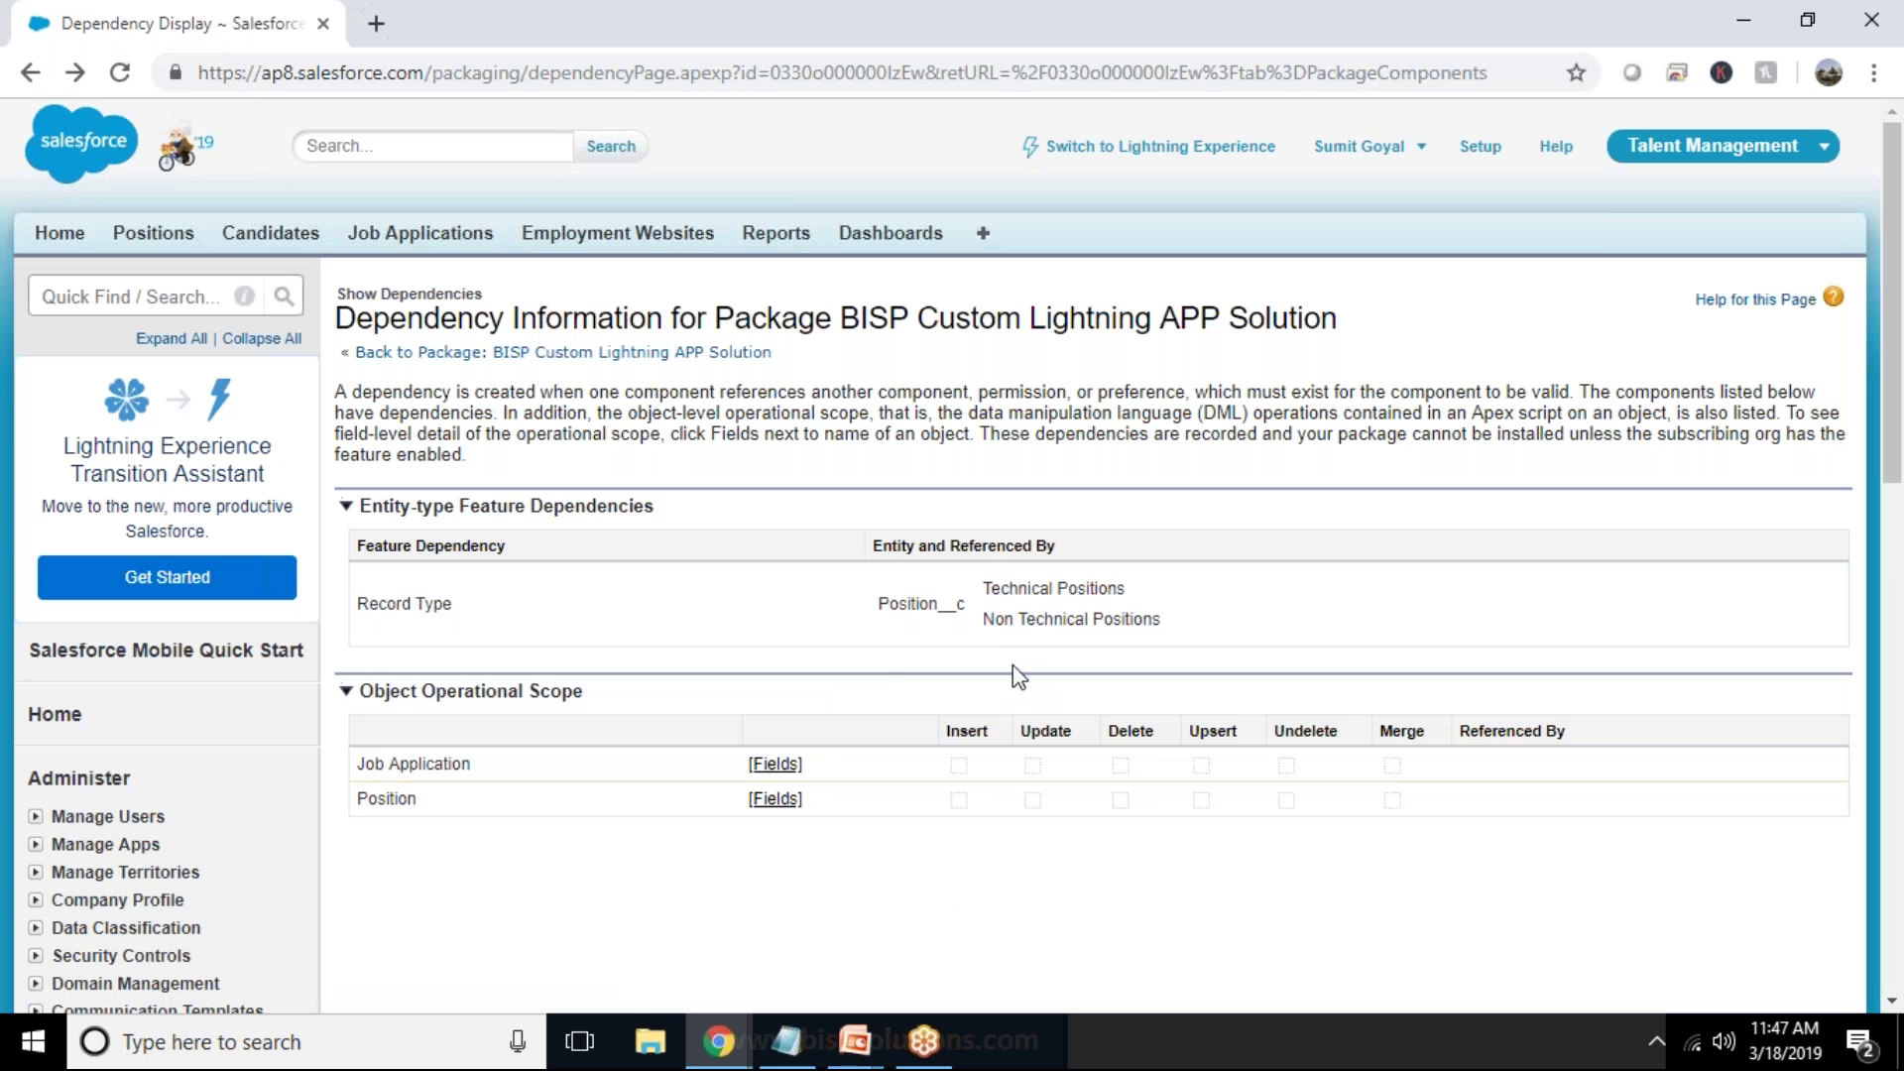
left_click(429, 354)
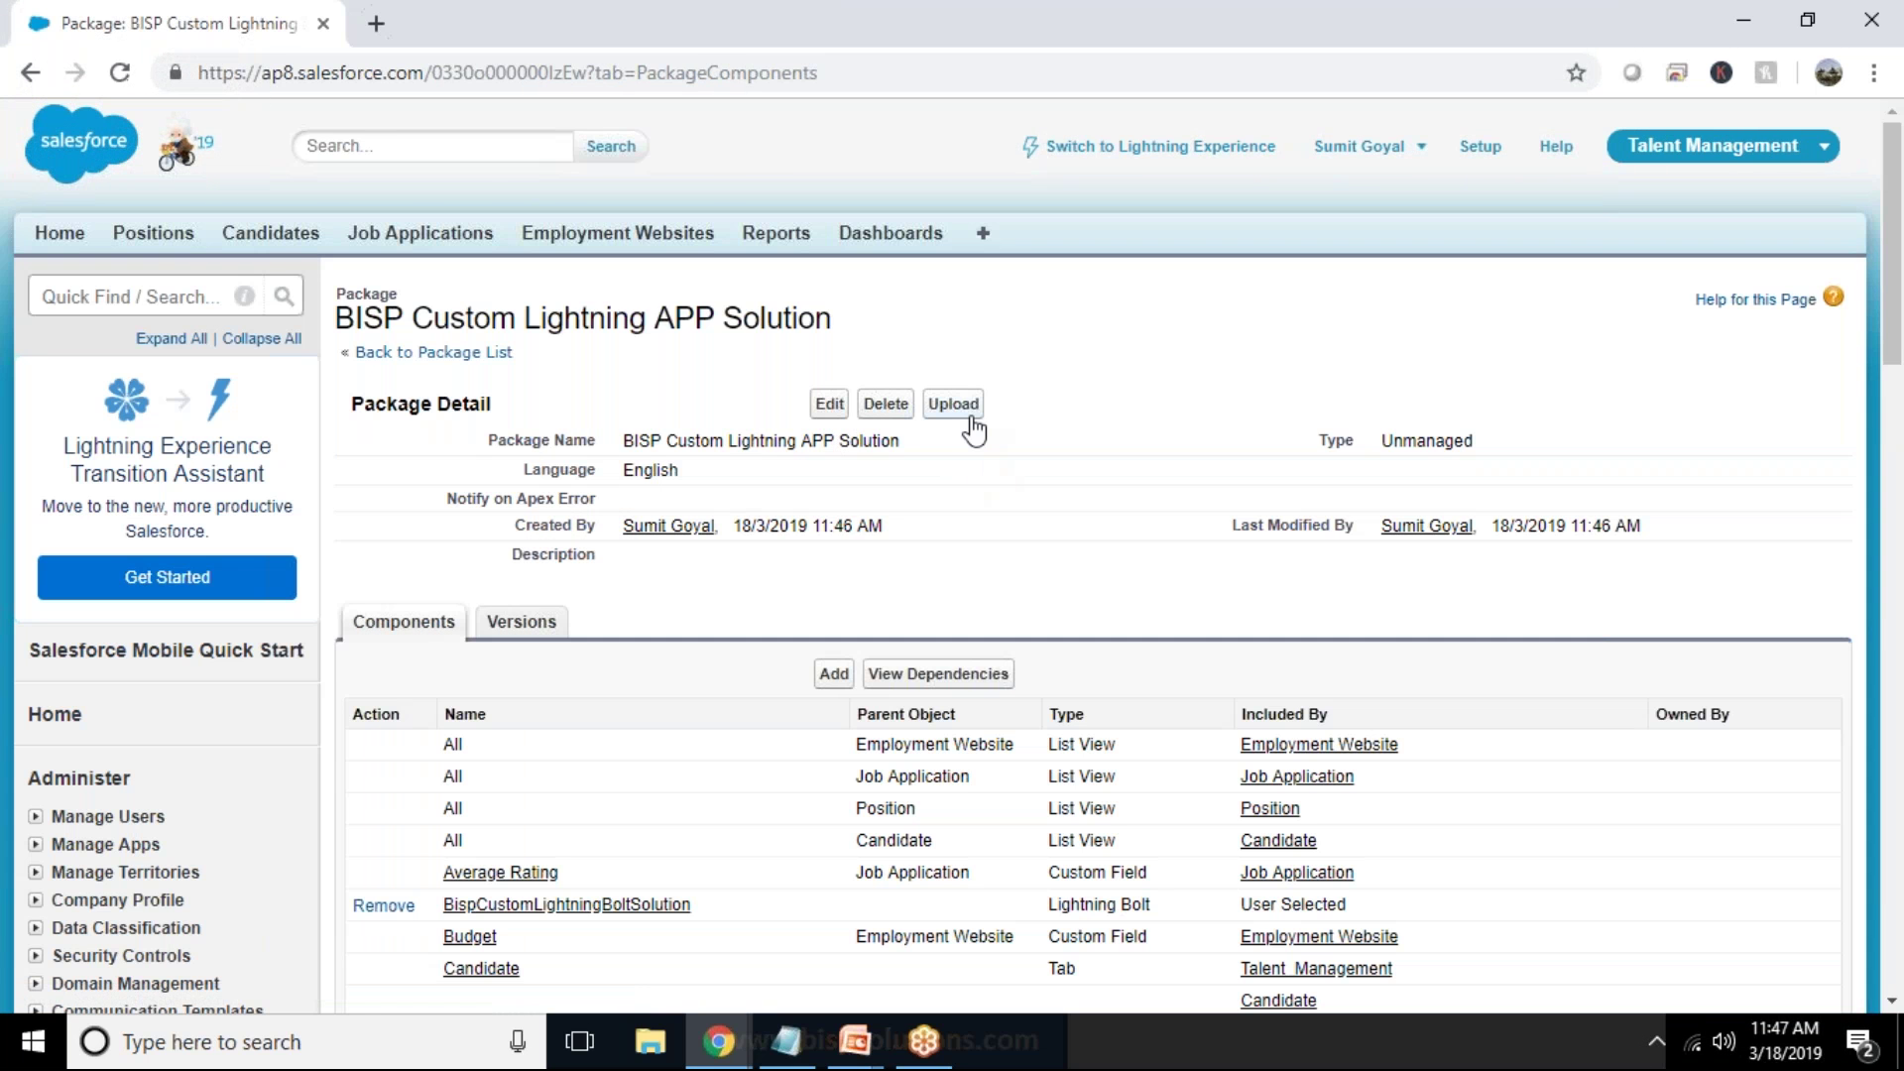
Step: Start the upload with version name 'BISP Custom Package' and version number 1.0
left_click(969, 415)
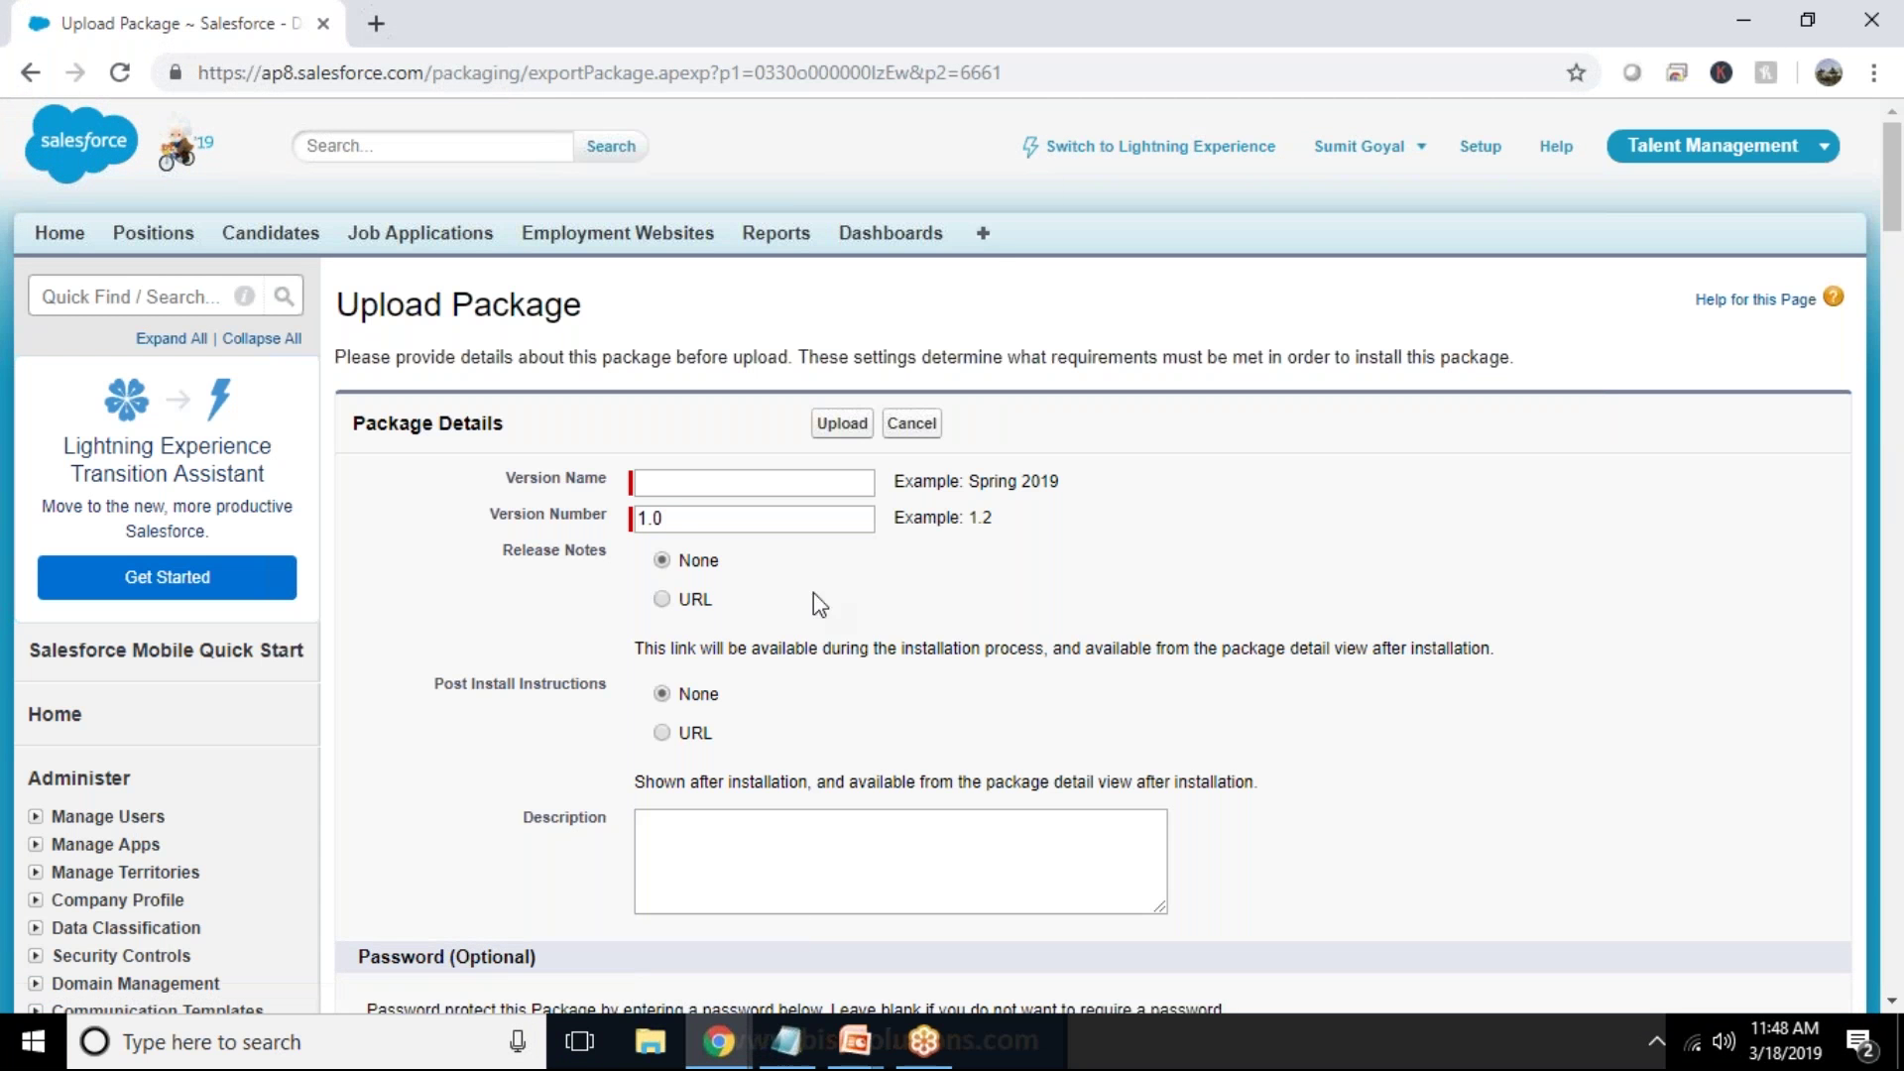
left_click(665, 486)
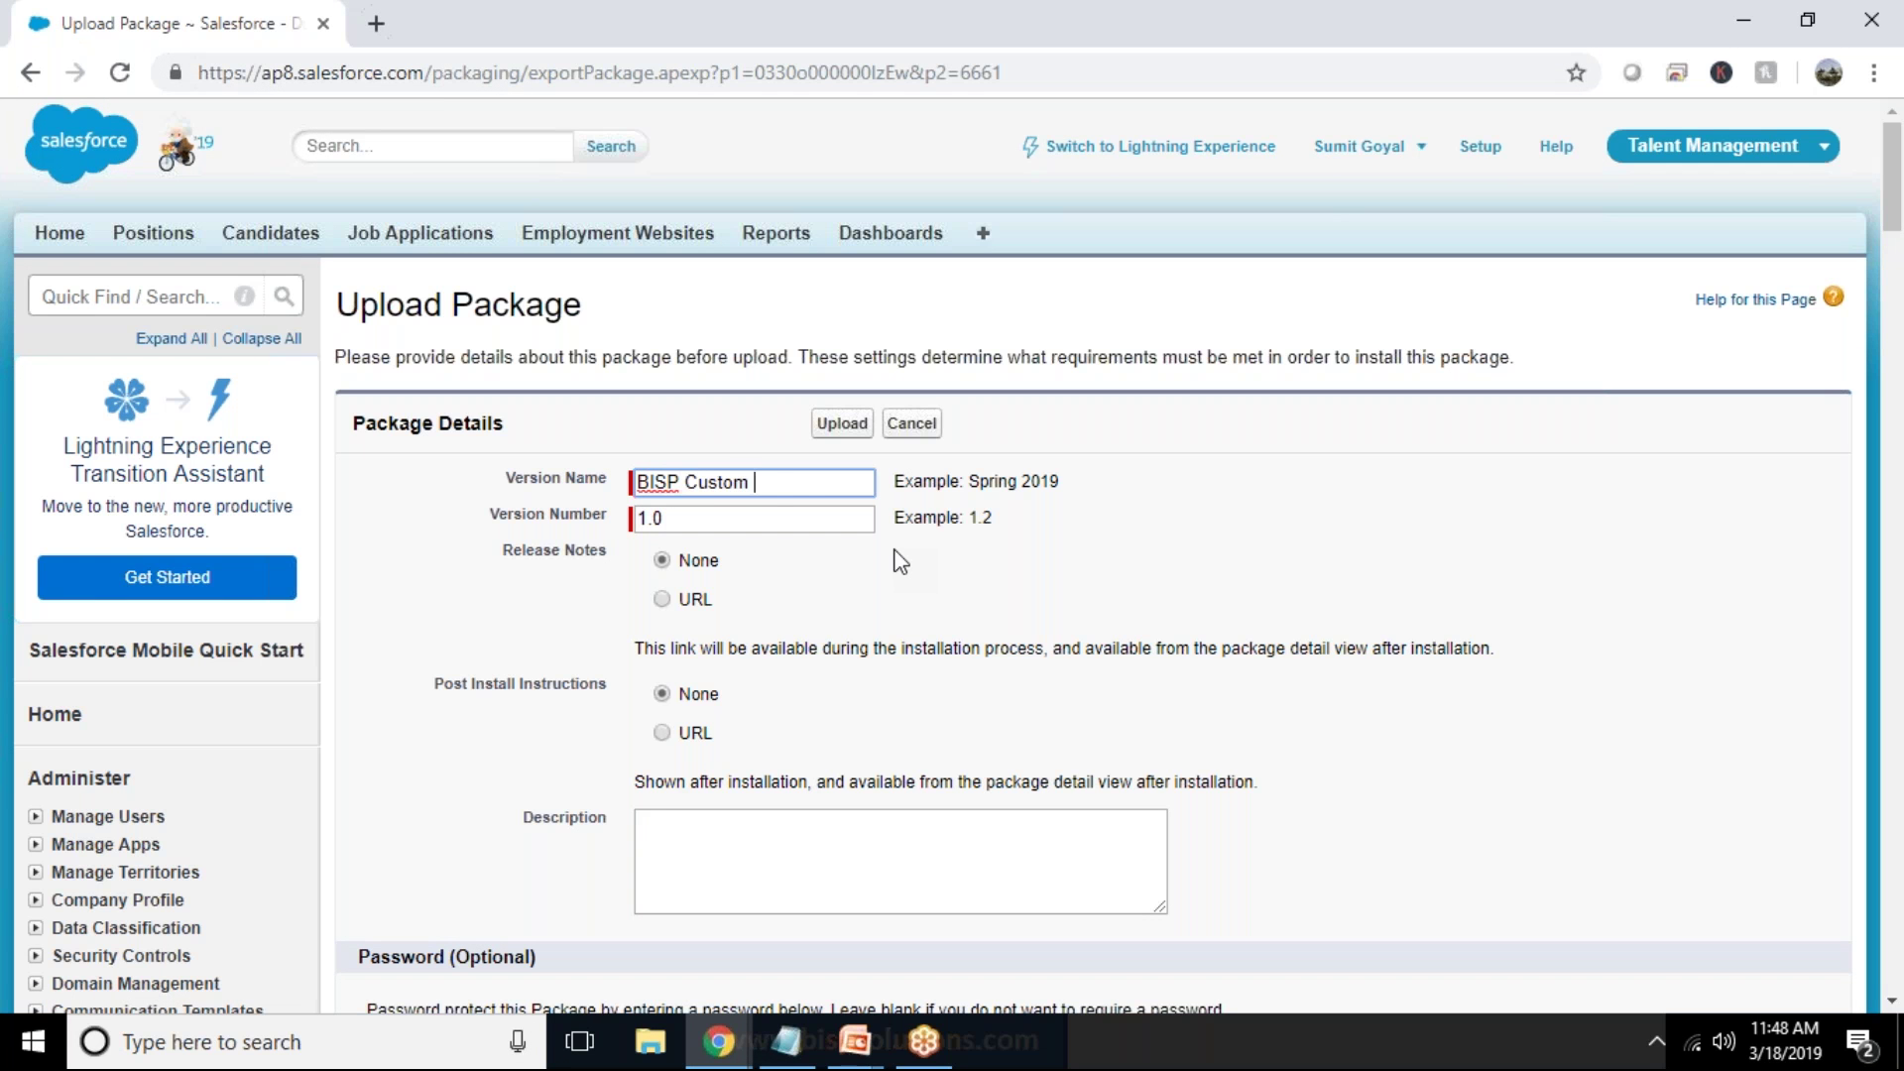
type("BISP Custom Package")
key("Tab")
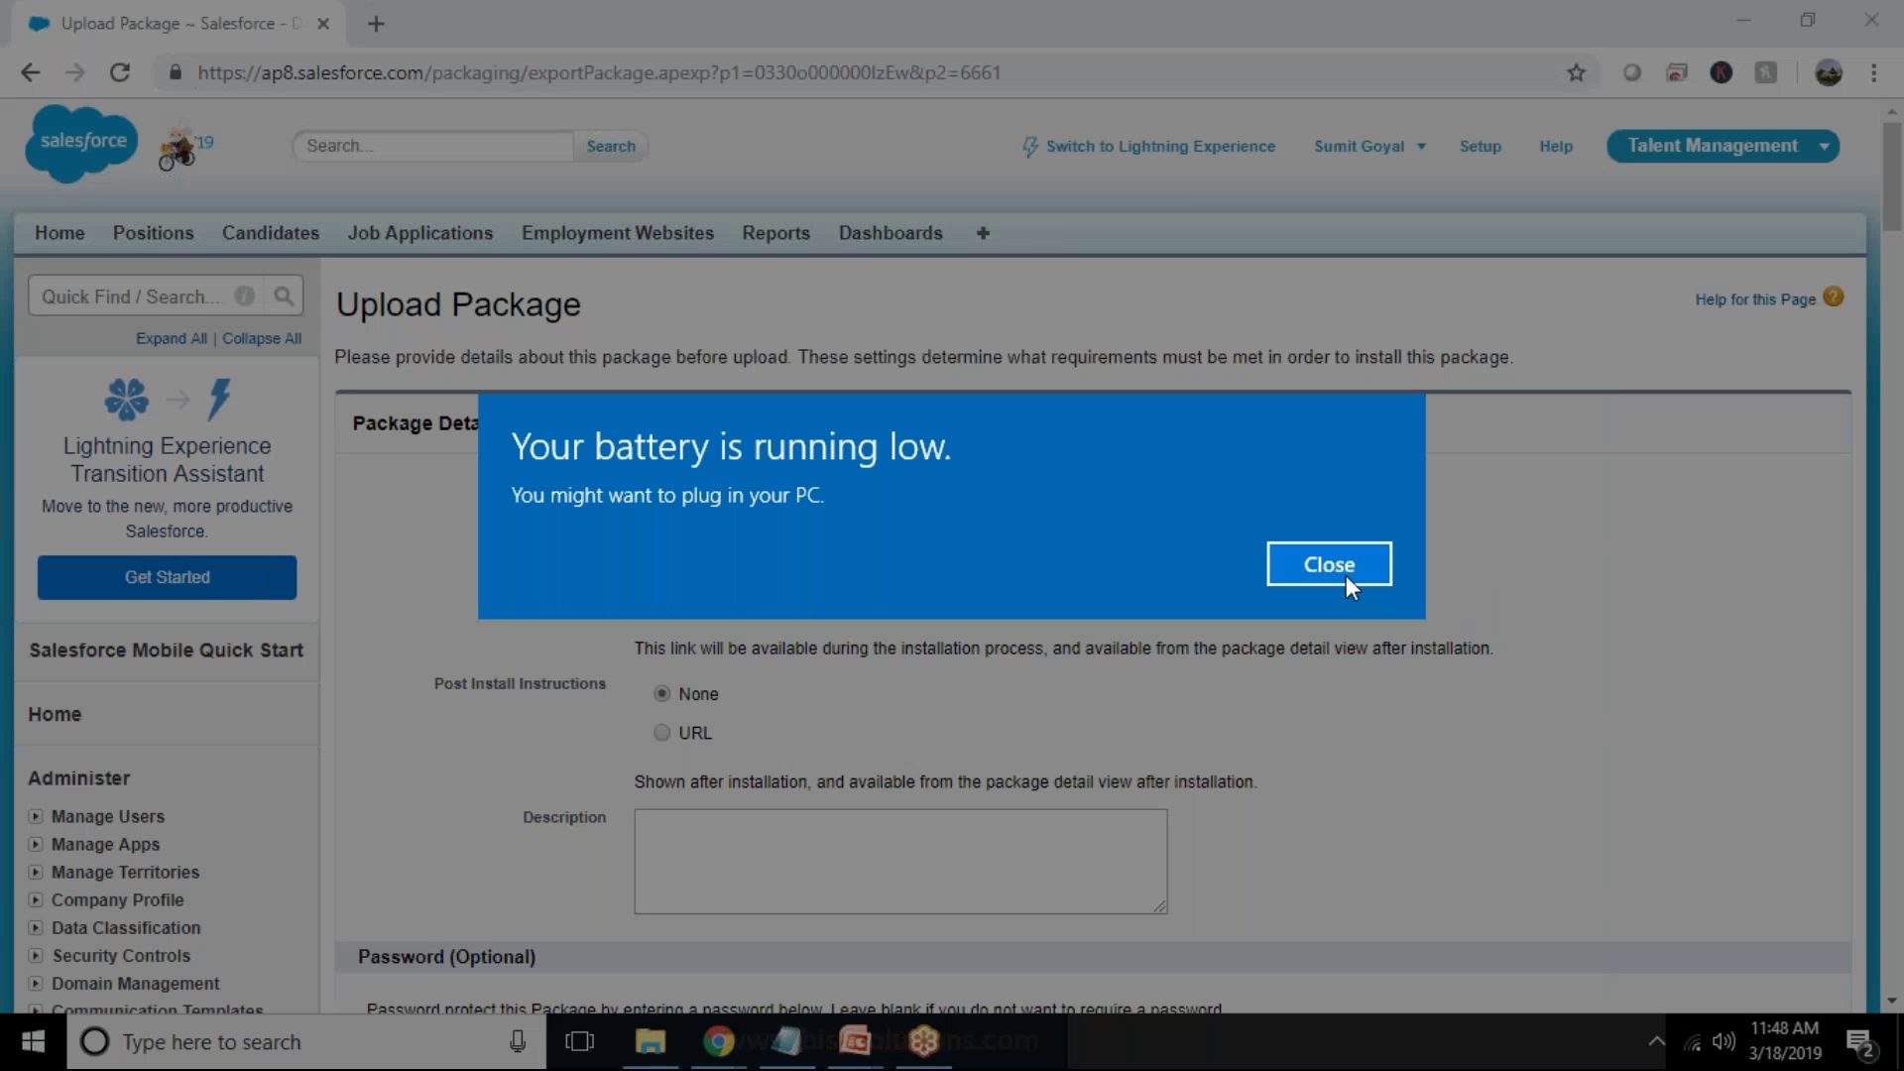
left_click(1339, 570)
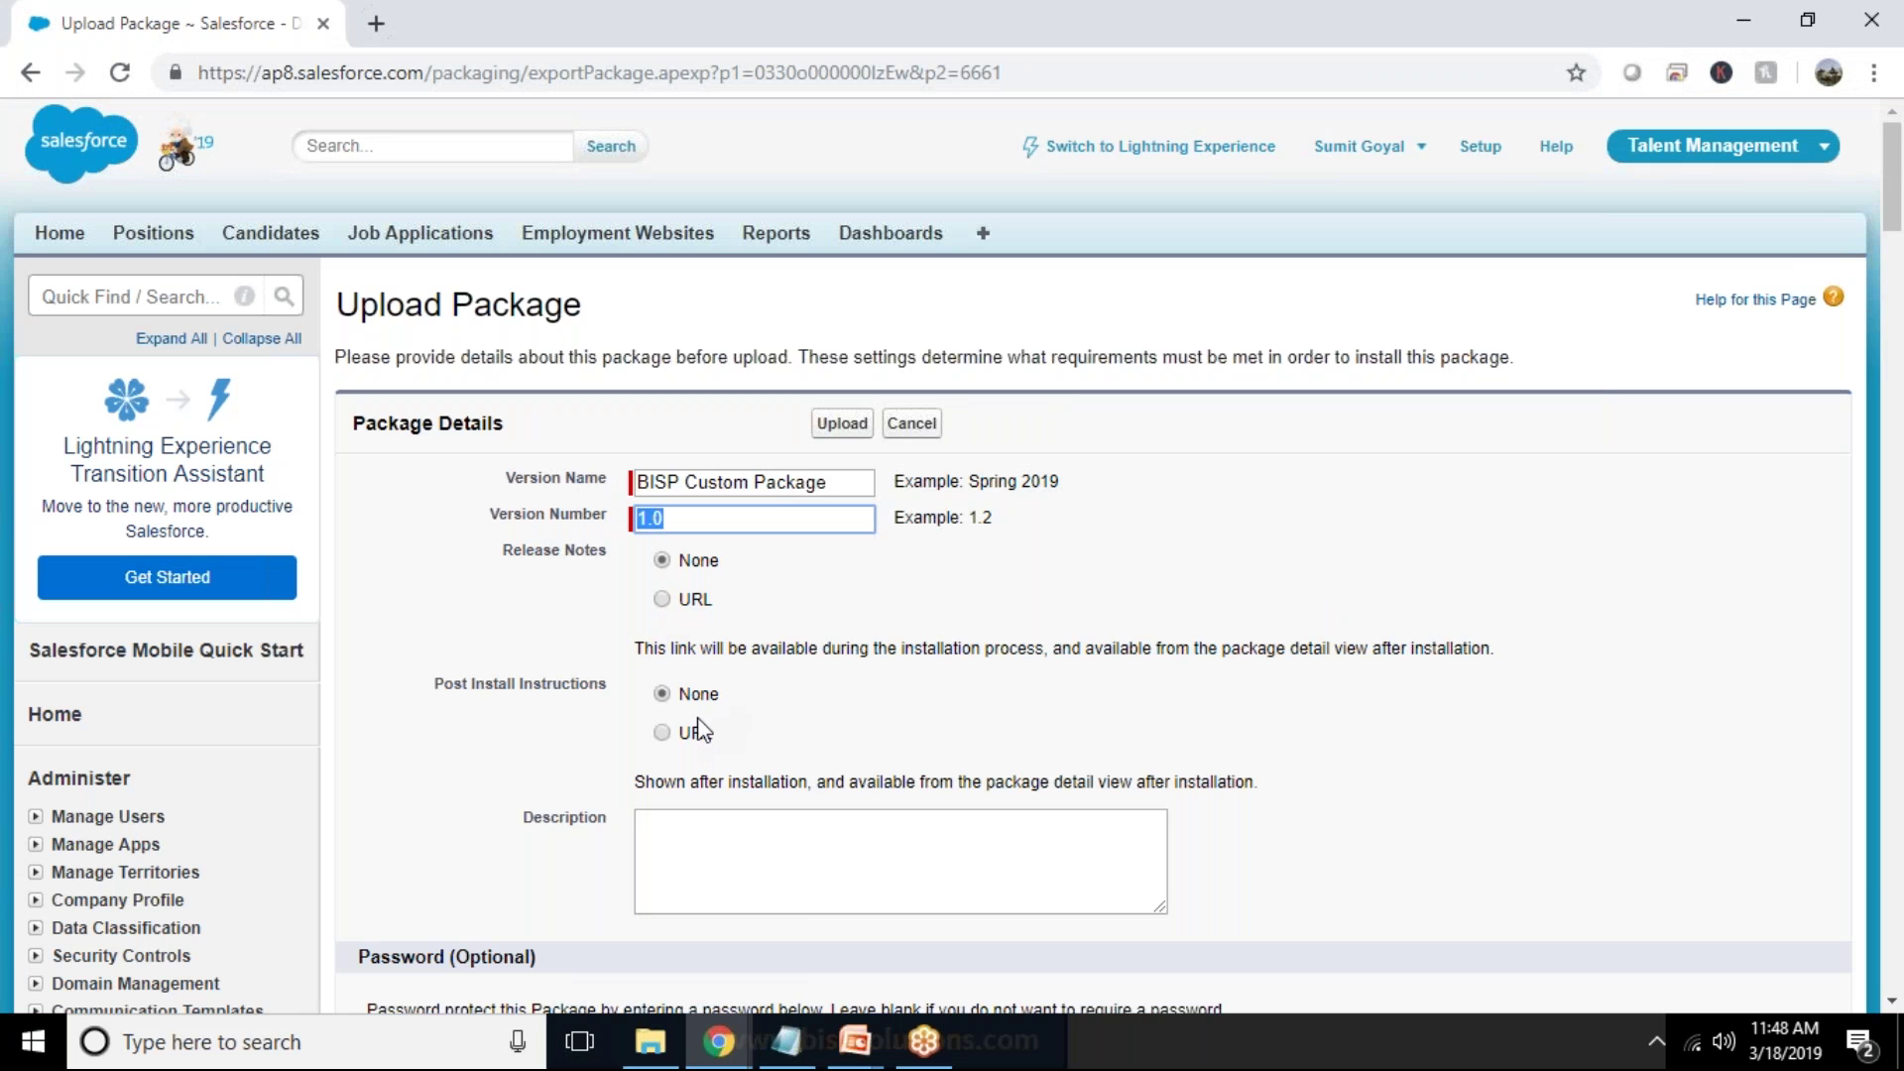
Step: Mark features from Account Team through Content as required, including Answers, Campaign, Chatter and Case Teams
scroll(850, 808, "down", 5)
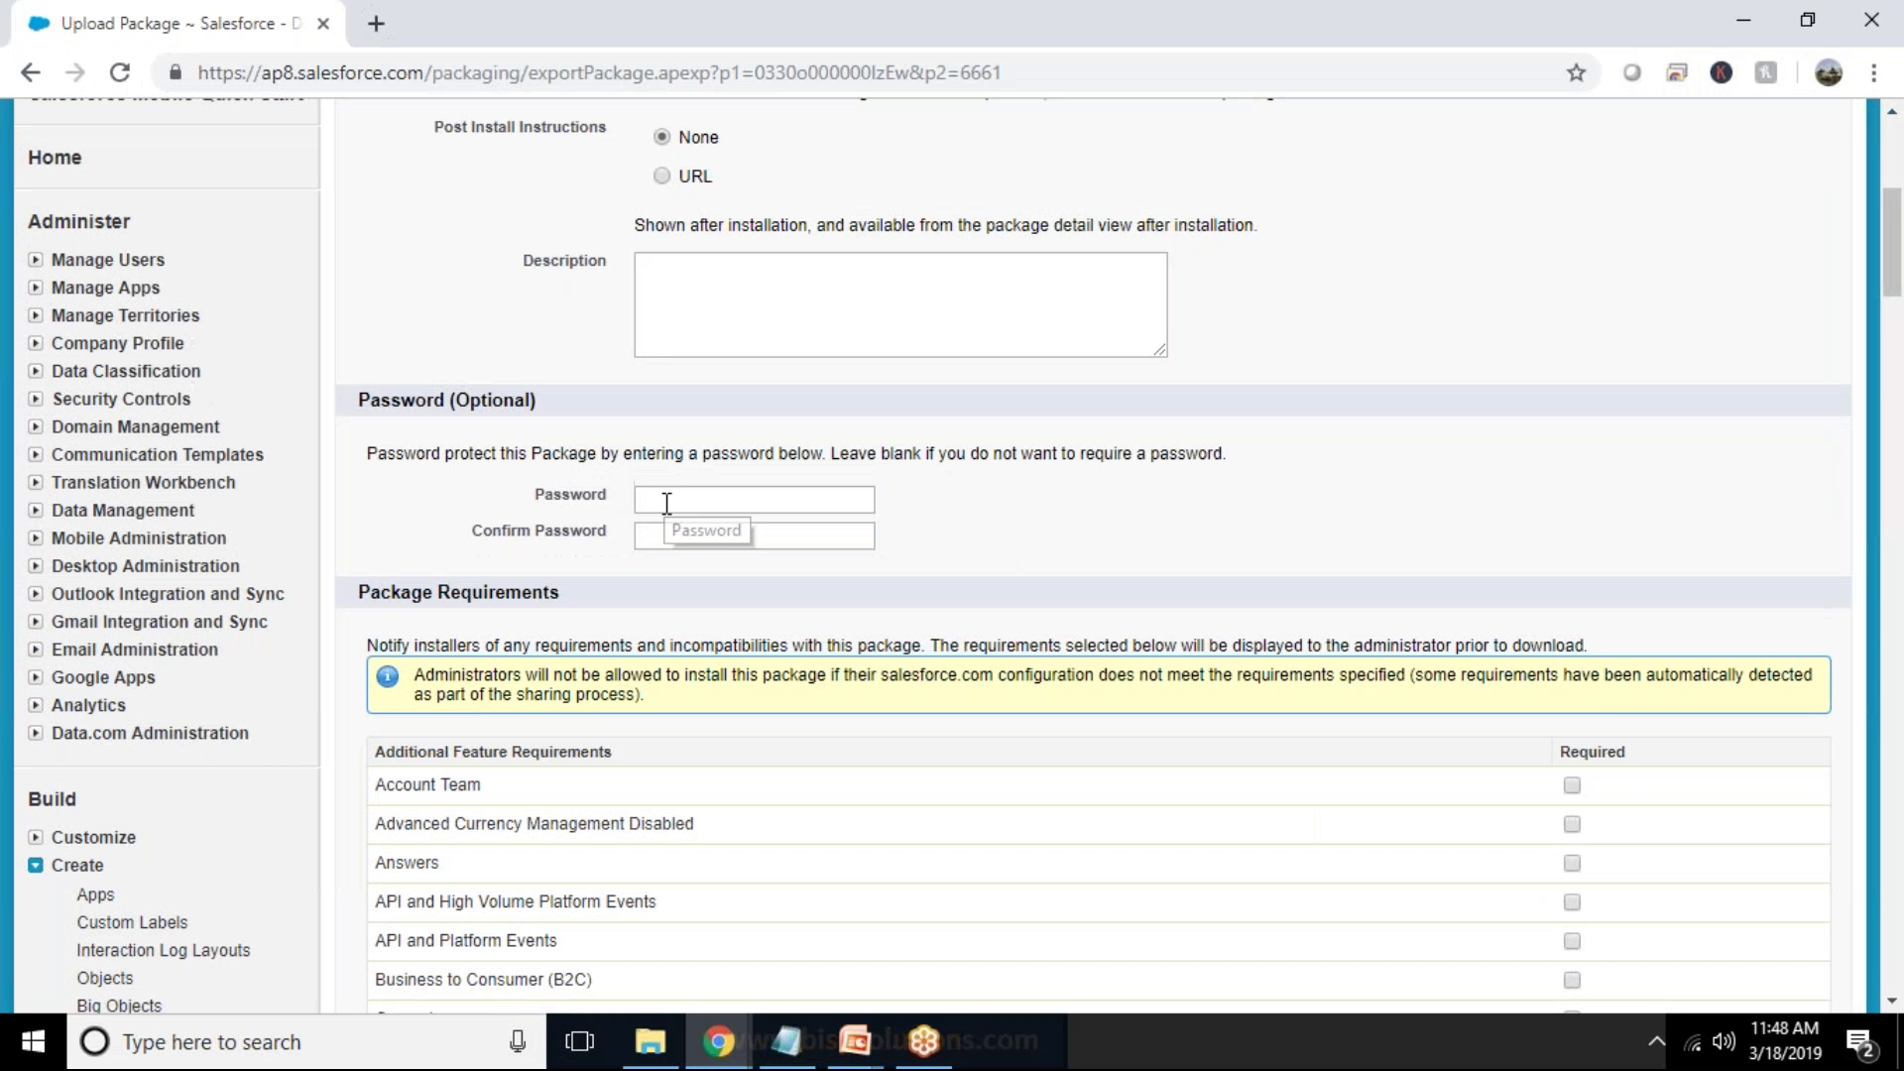
scroll(1099, 809, "down", 5)
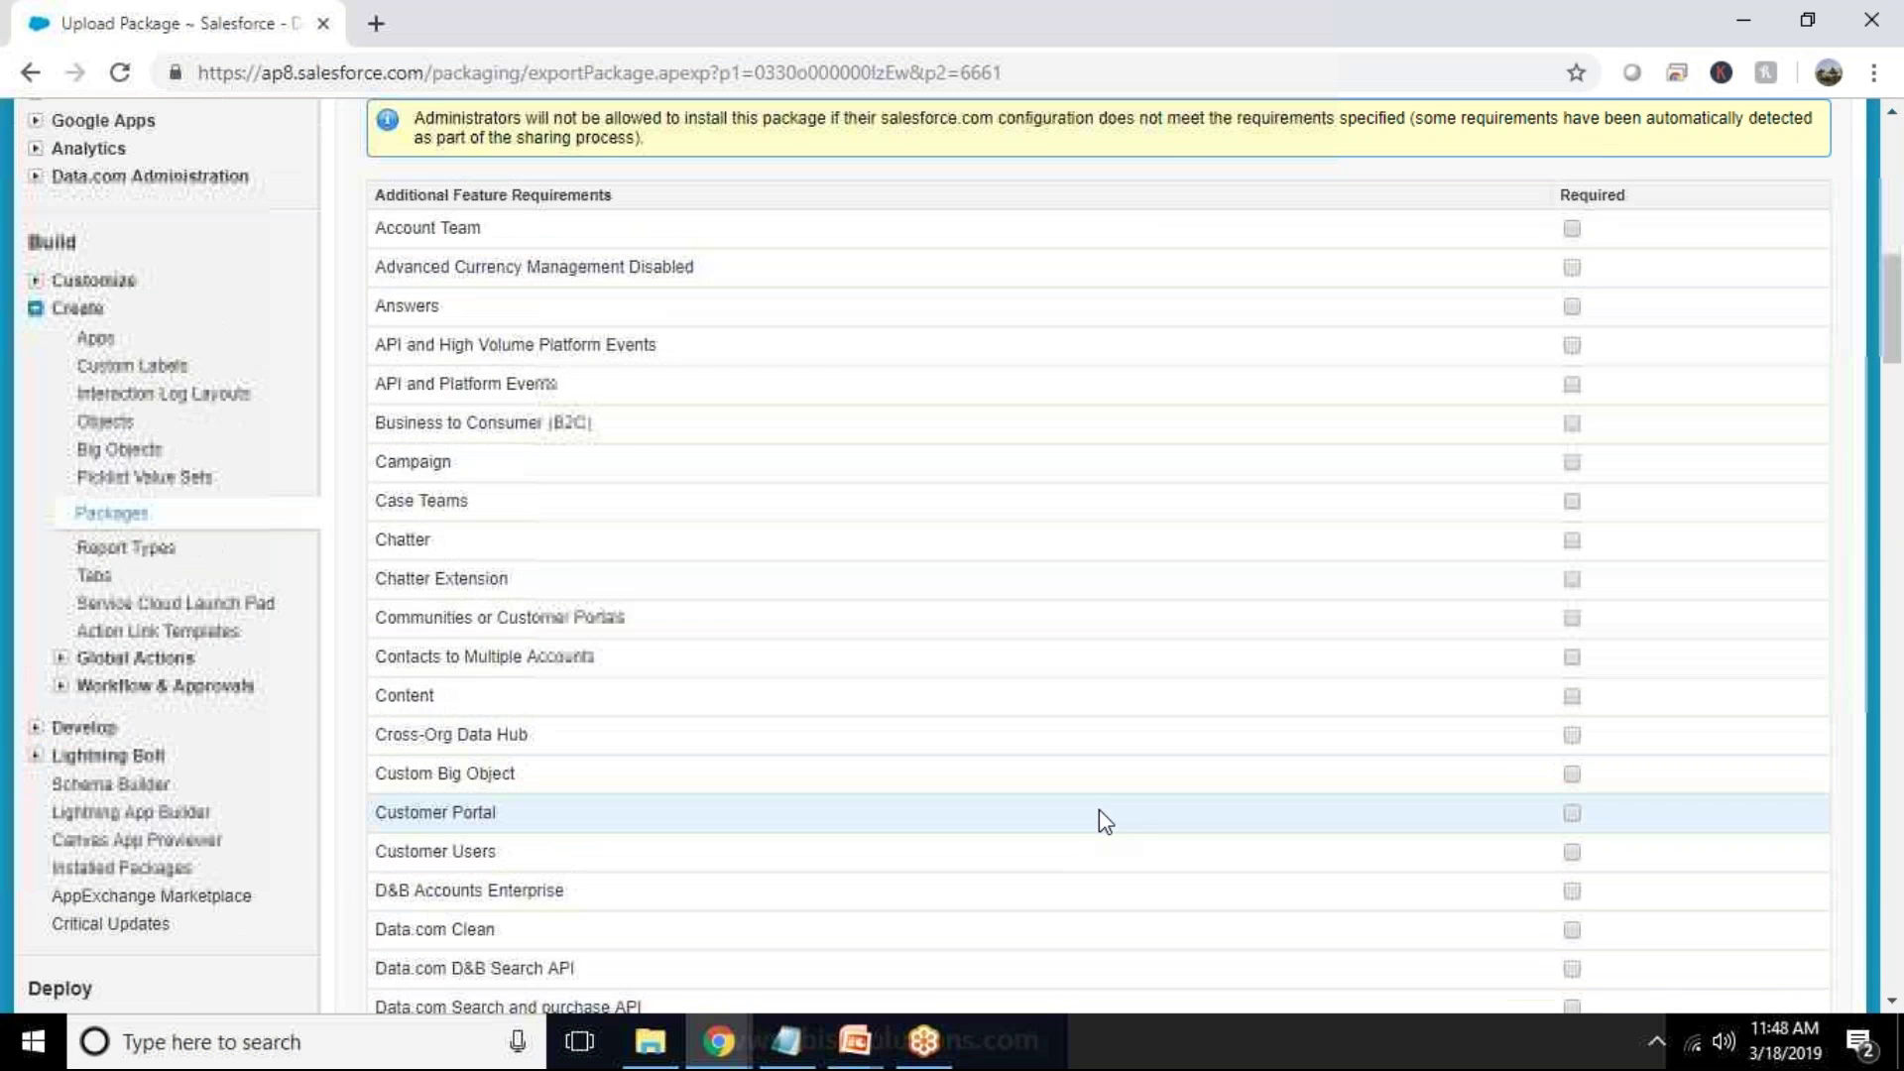
scroll(1099, 809, "up", 3)
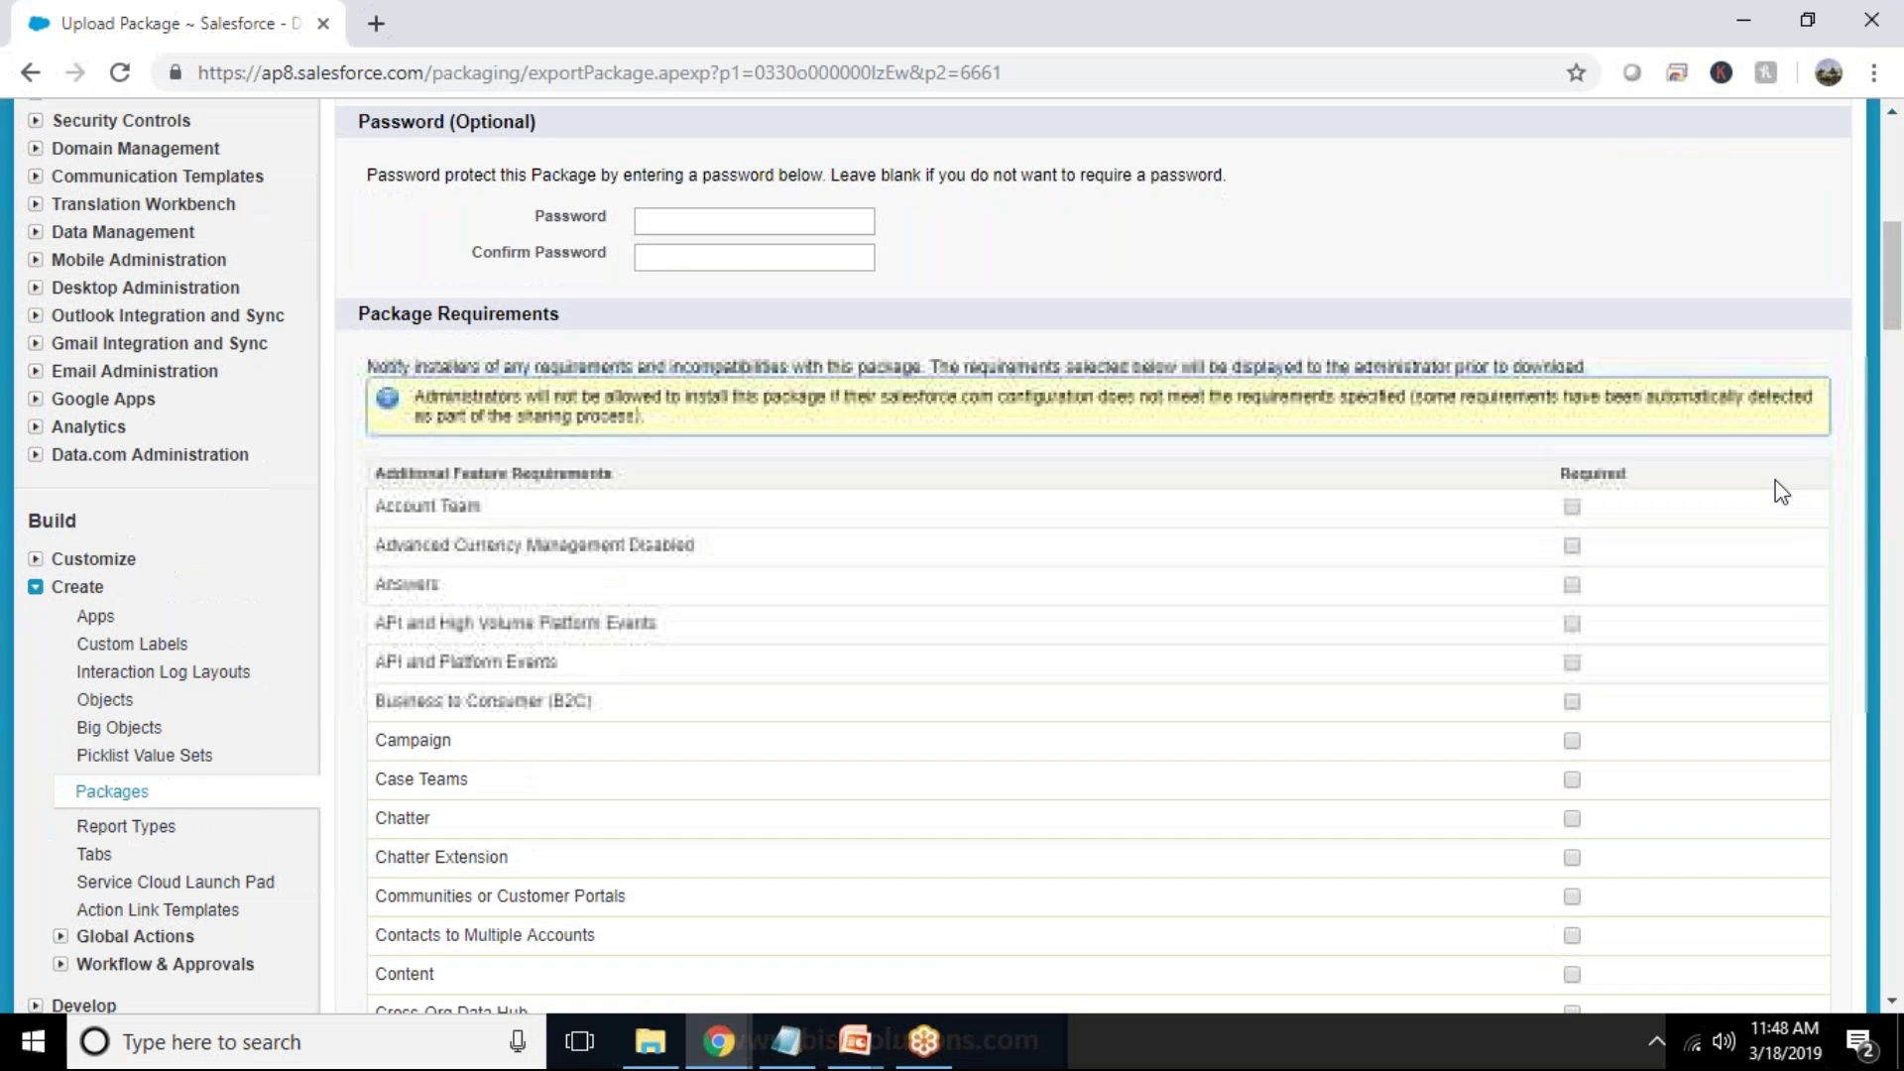
left_click(1573, 508)
left_click(1573, 546)
left_click(1572, 585)
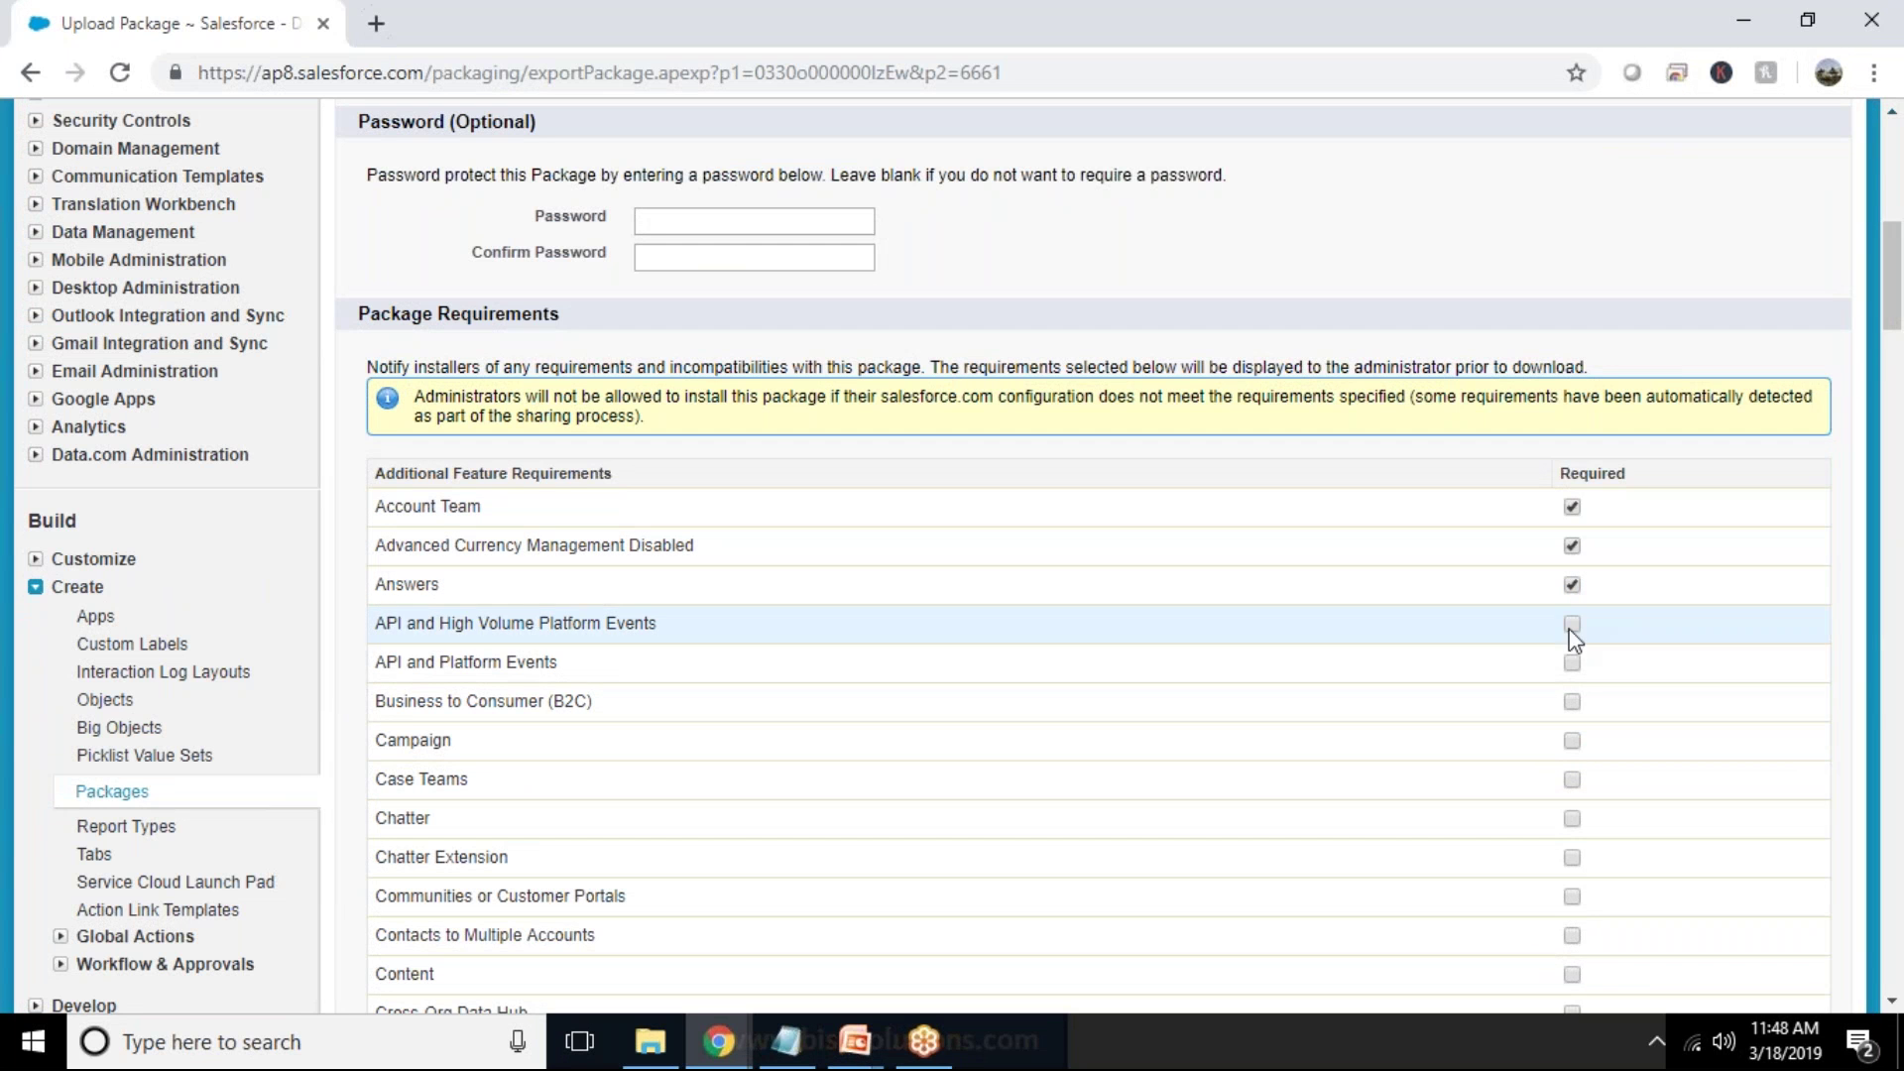
left_click(1572, 624)
left_click(1572, 663)
left_click(1572, 702)
left_click(1572, 741)
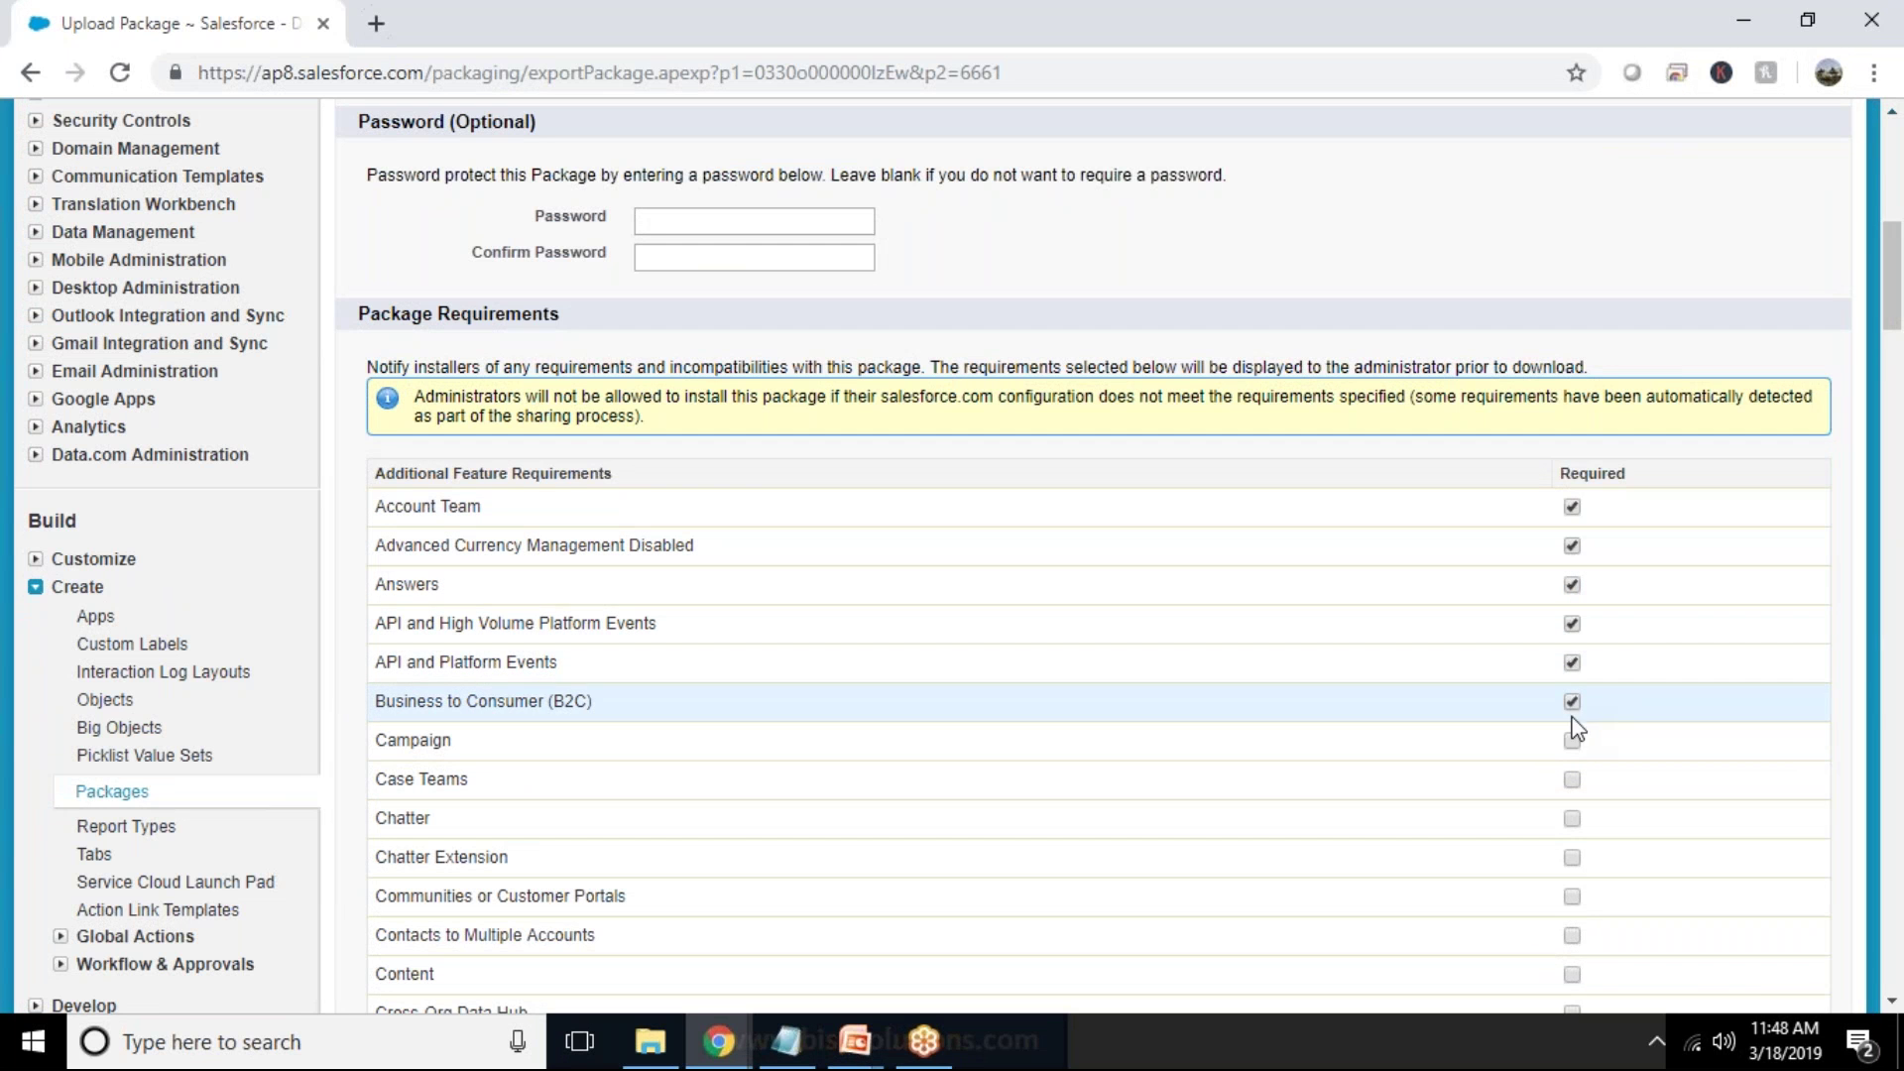
left_click(1572, 818)
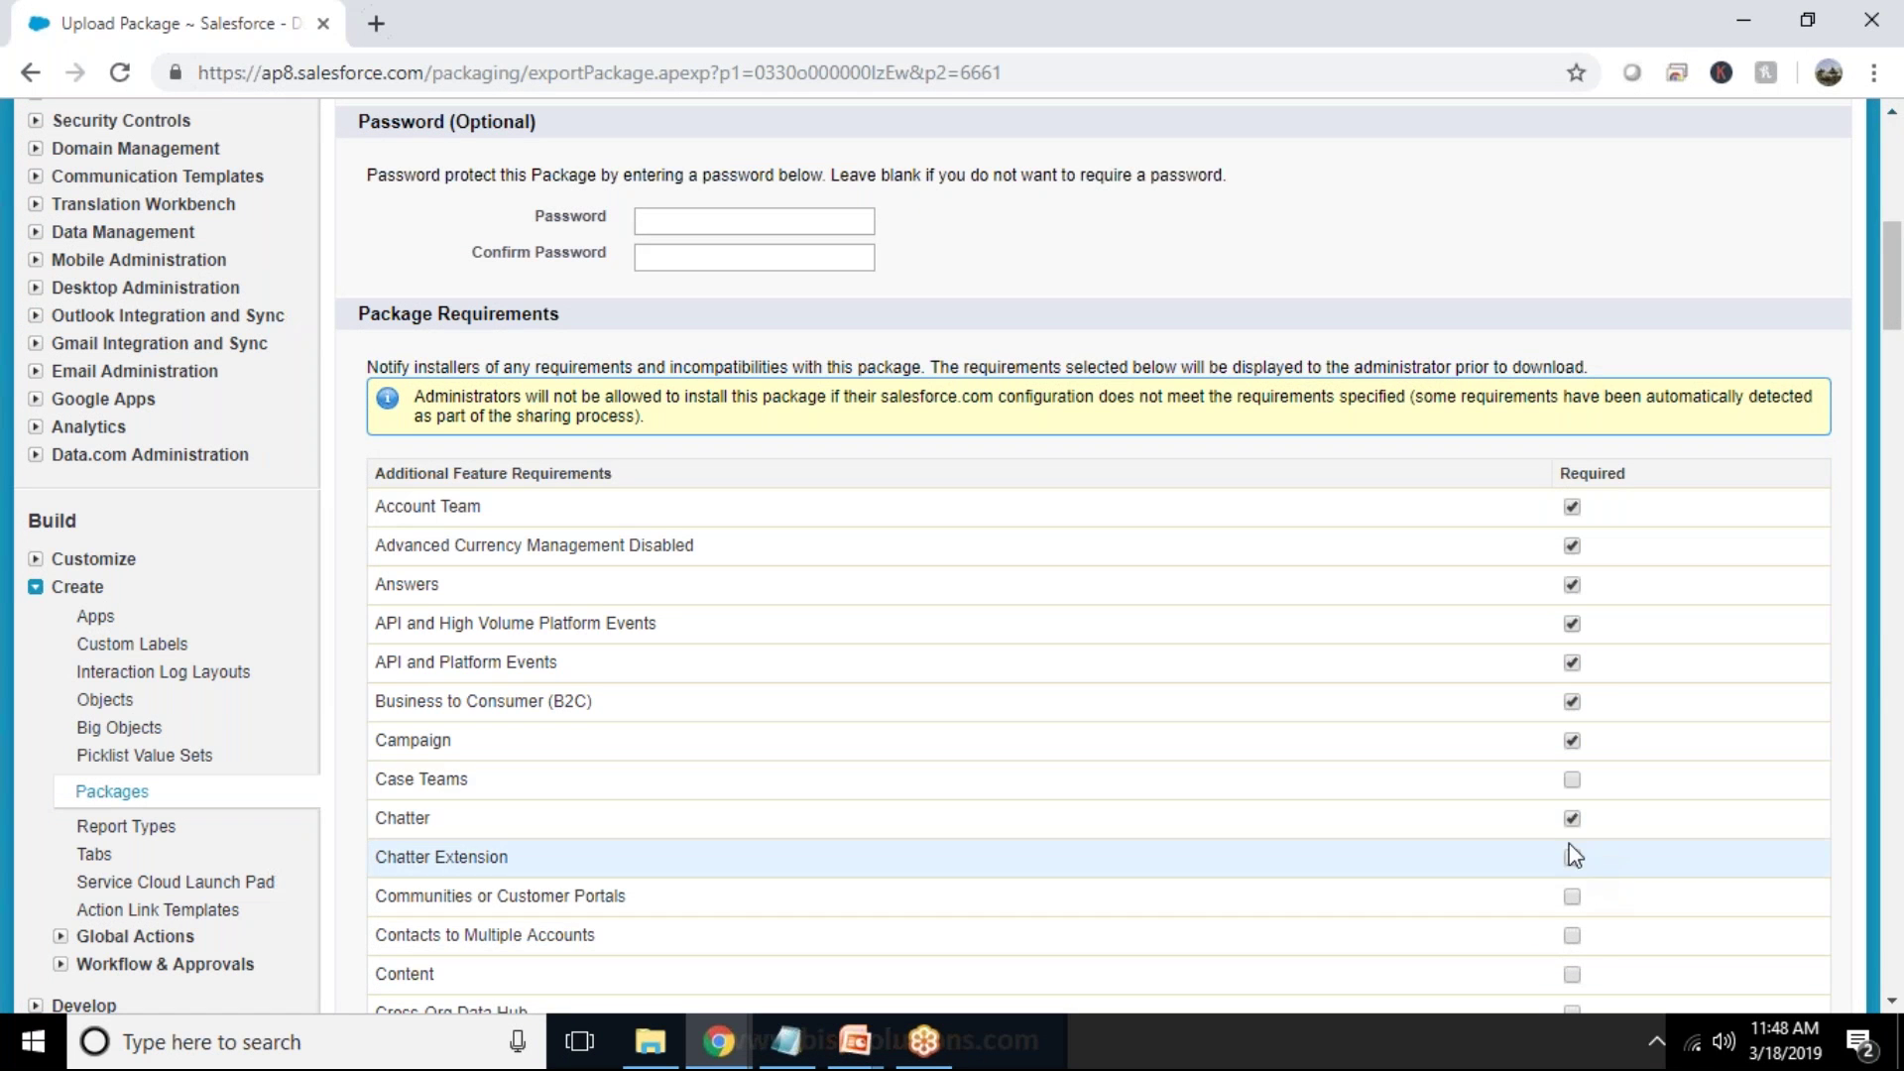
left_click(1572, 780)
left_click(1572, 898)
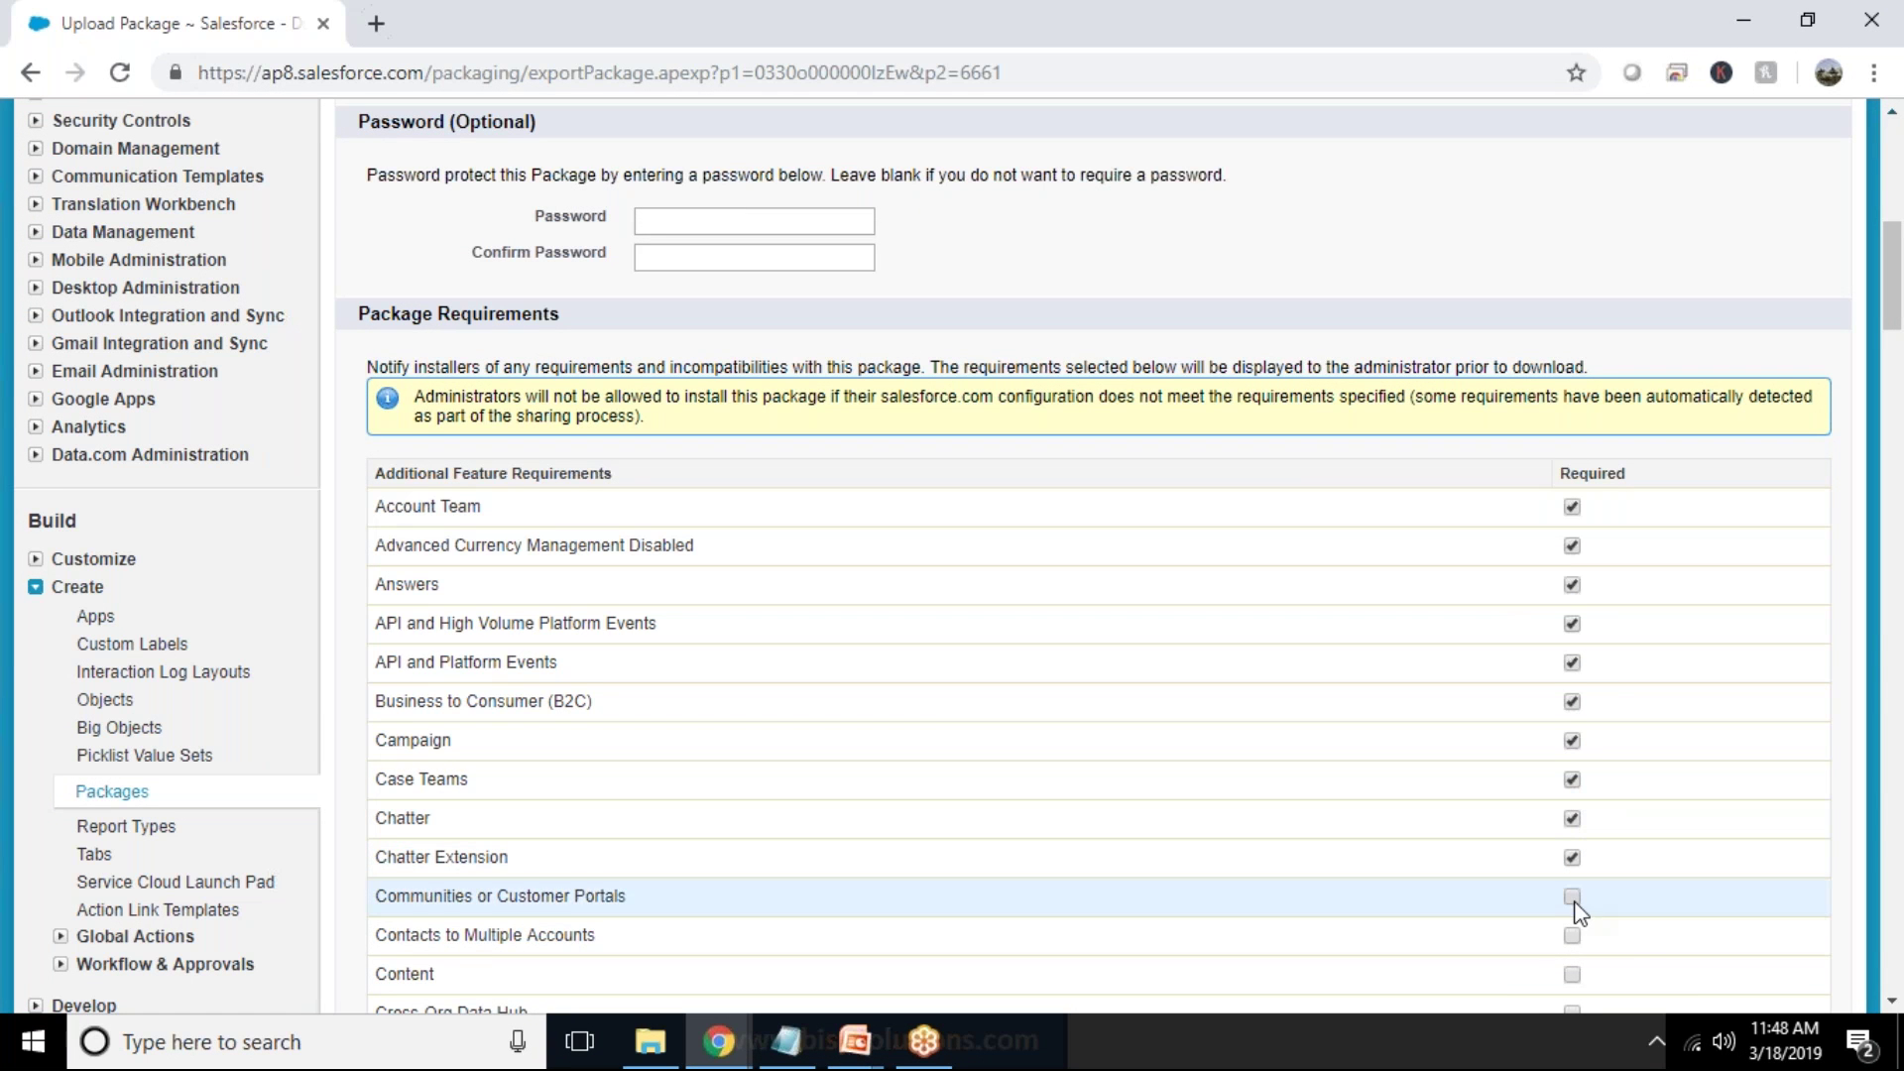
left_click(1571, 936)
left_click(1572, 975)
Step: Mark Cross-Org Data Hub through Enhanced Email as required, including Division, Duplicate Rules and Email to Case
scroll(1629, 723, "down", 4)
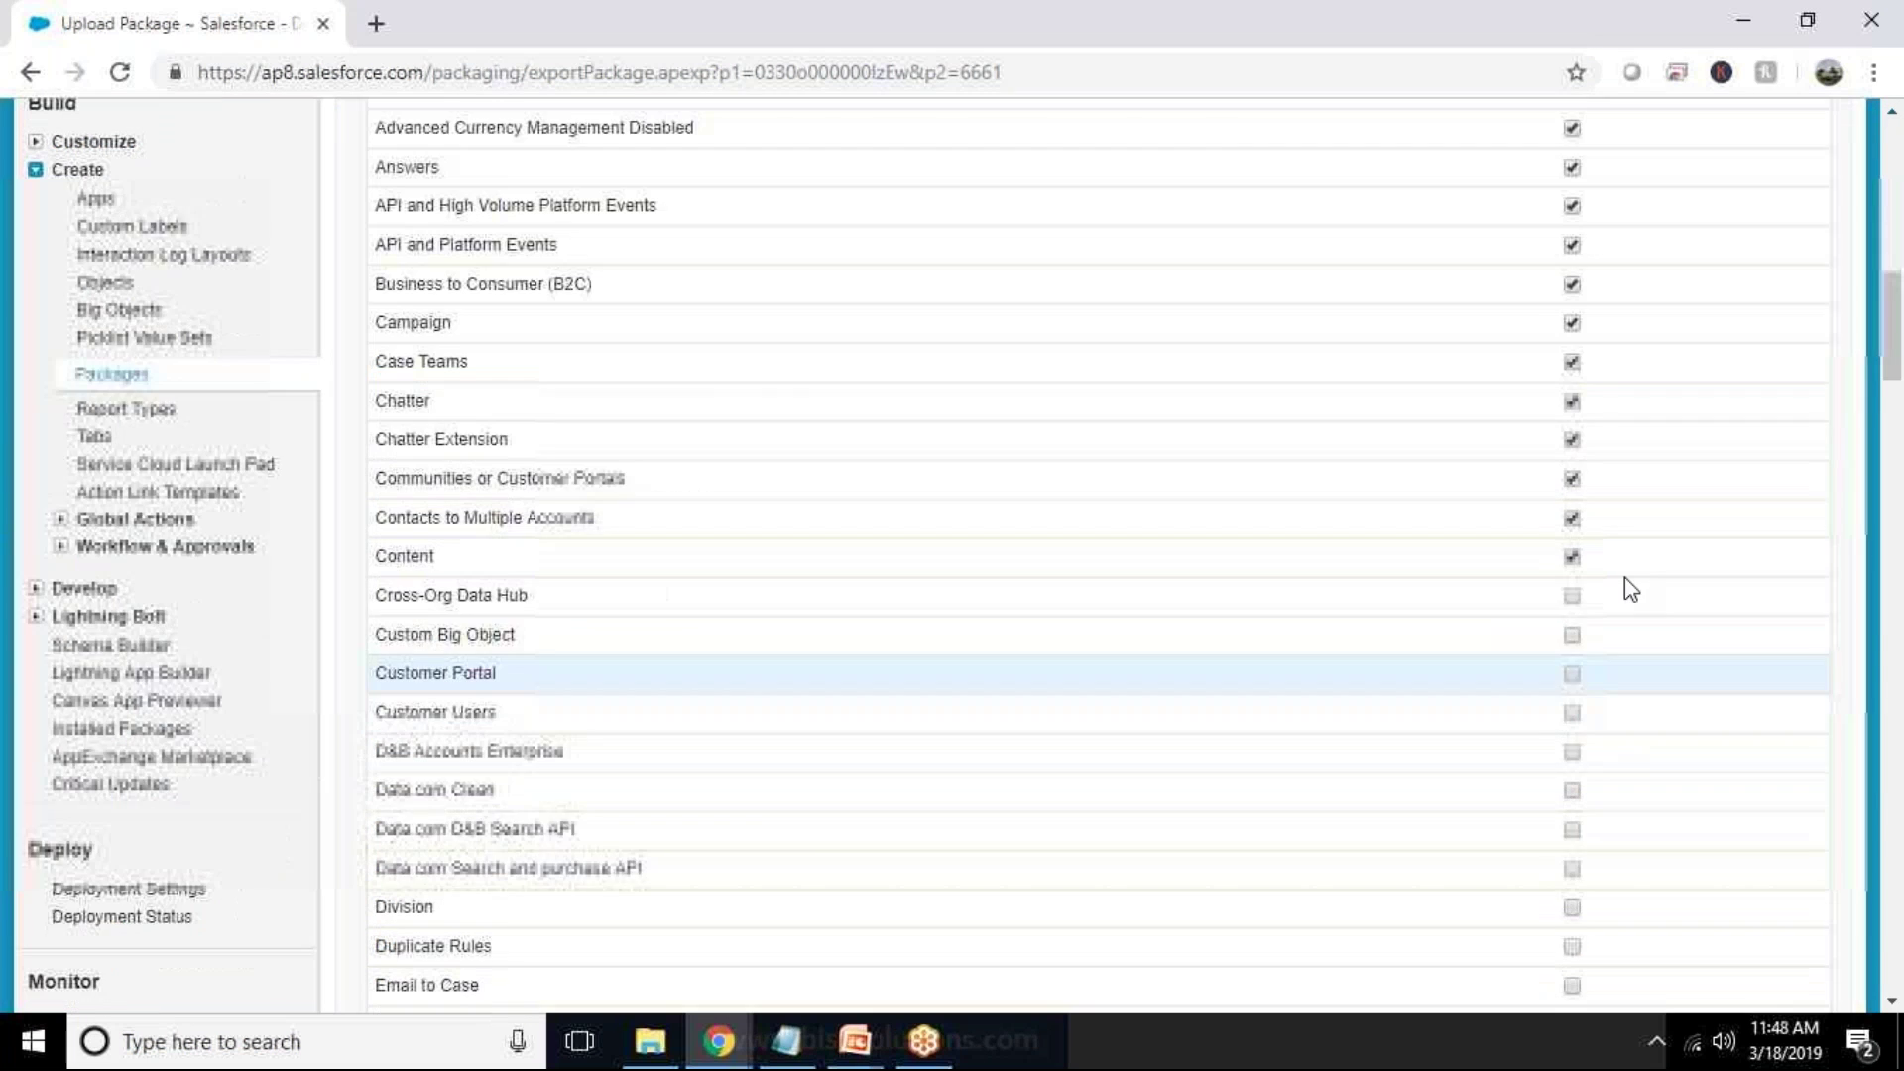
left_click(1572, 595)
left_click(1572, 634)
left_click(1571, 673)
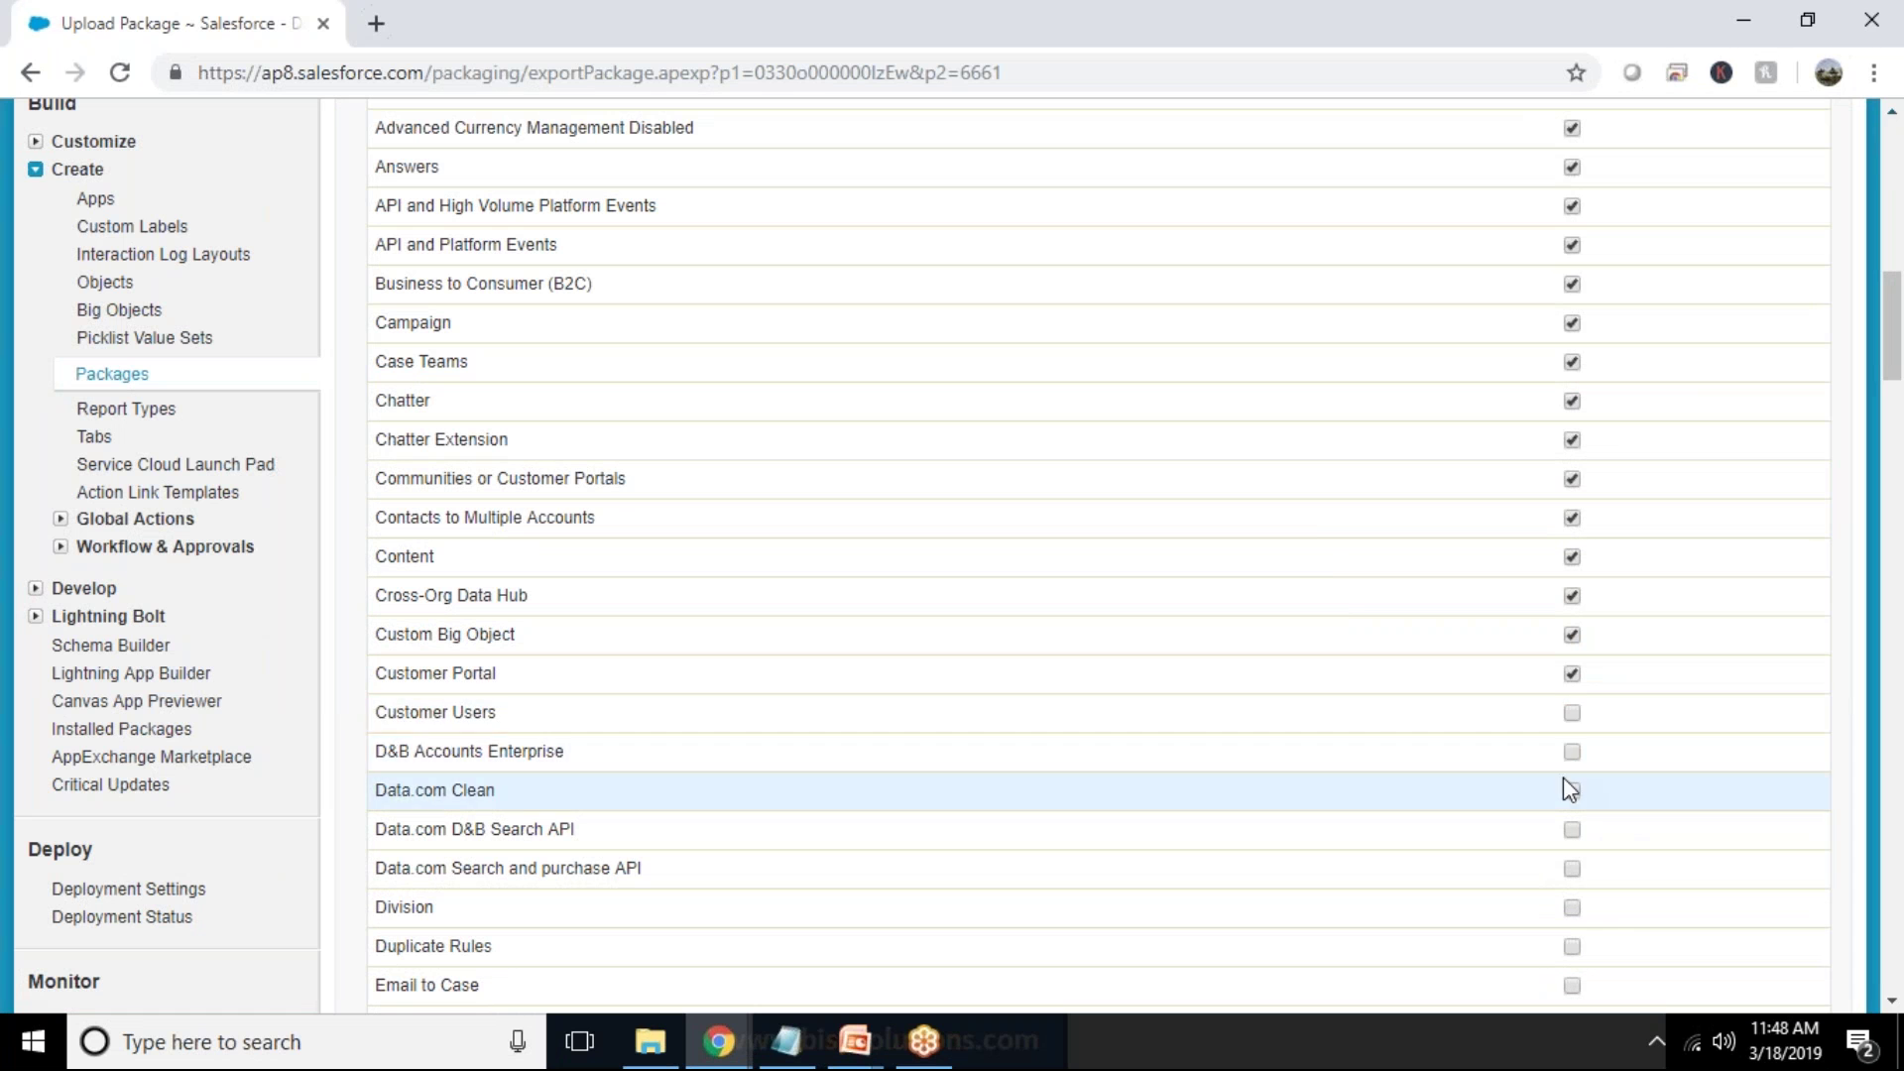
left_click(1572, 714)
left_click(1572, 752)
left_click(1572, 791)
left_click(1572, 829)
left_click(1572, 907)
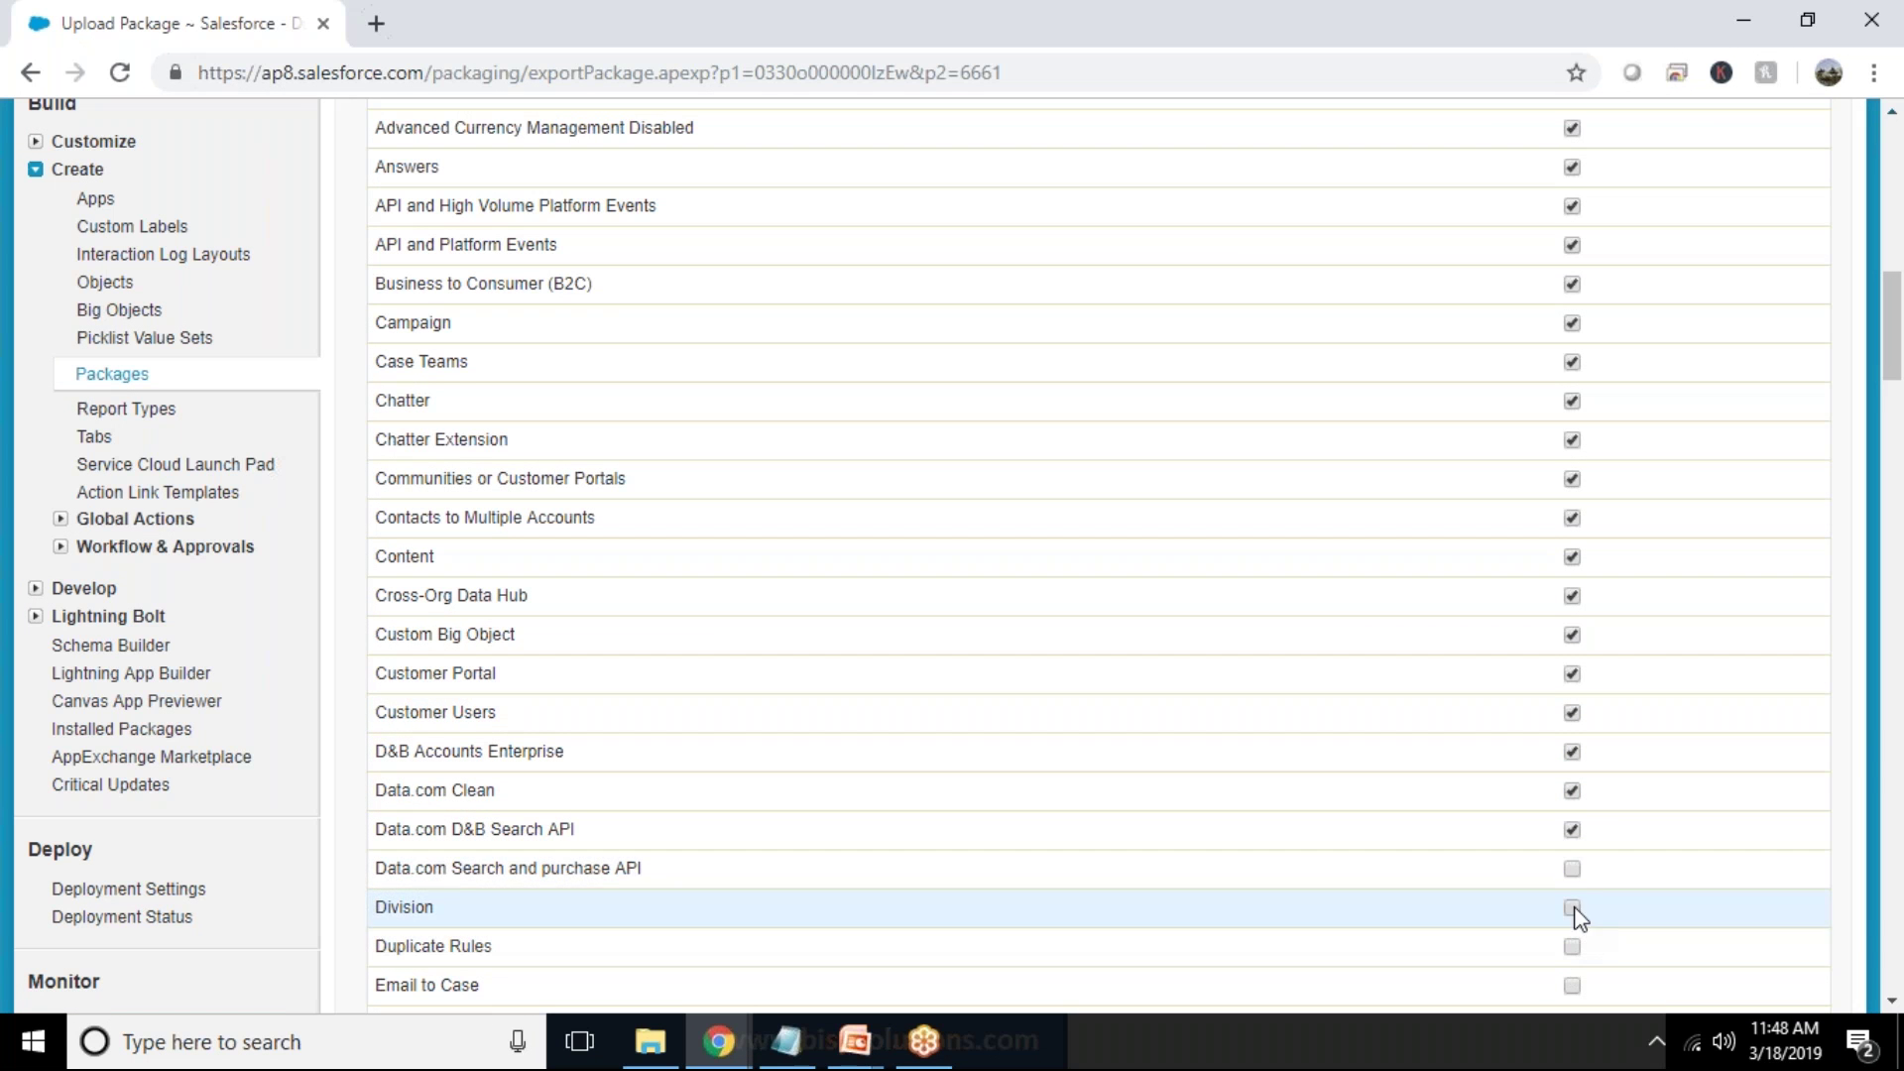
left_click(1572, 869)
left_click(1572, 946)
left_click(1572, 985)
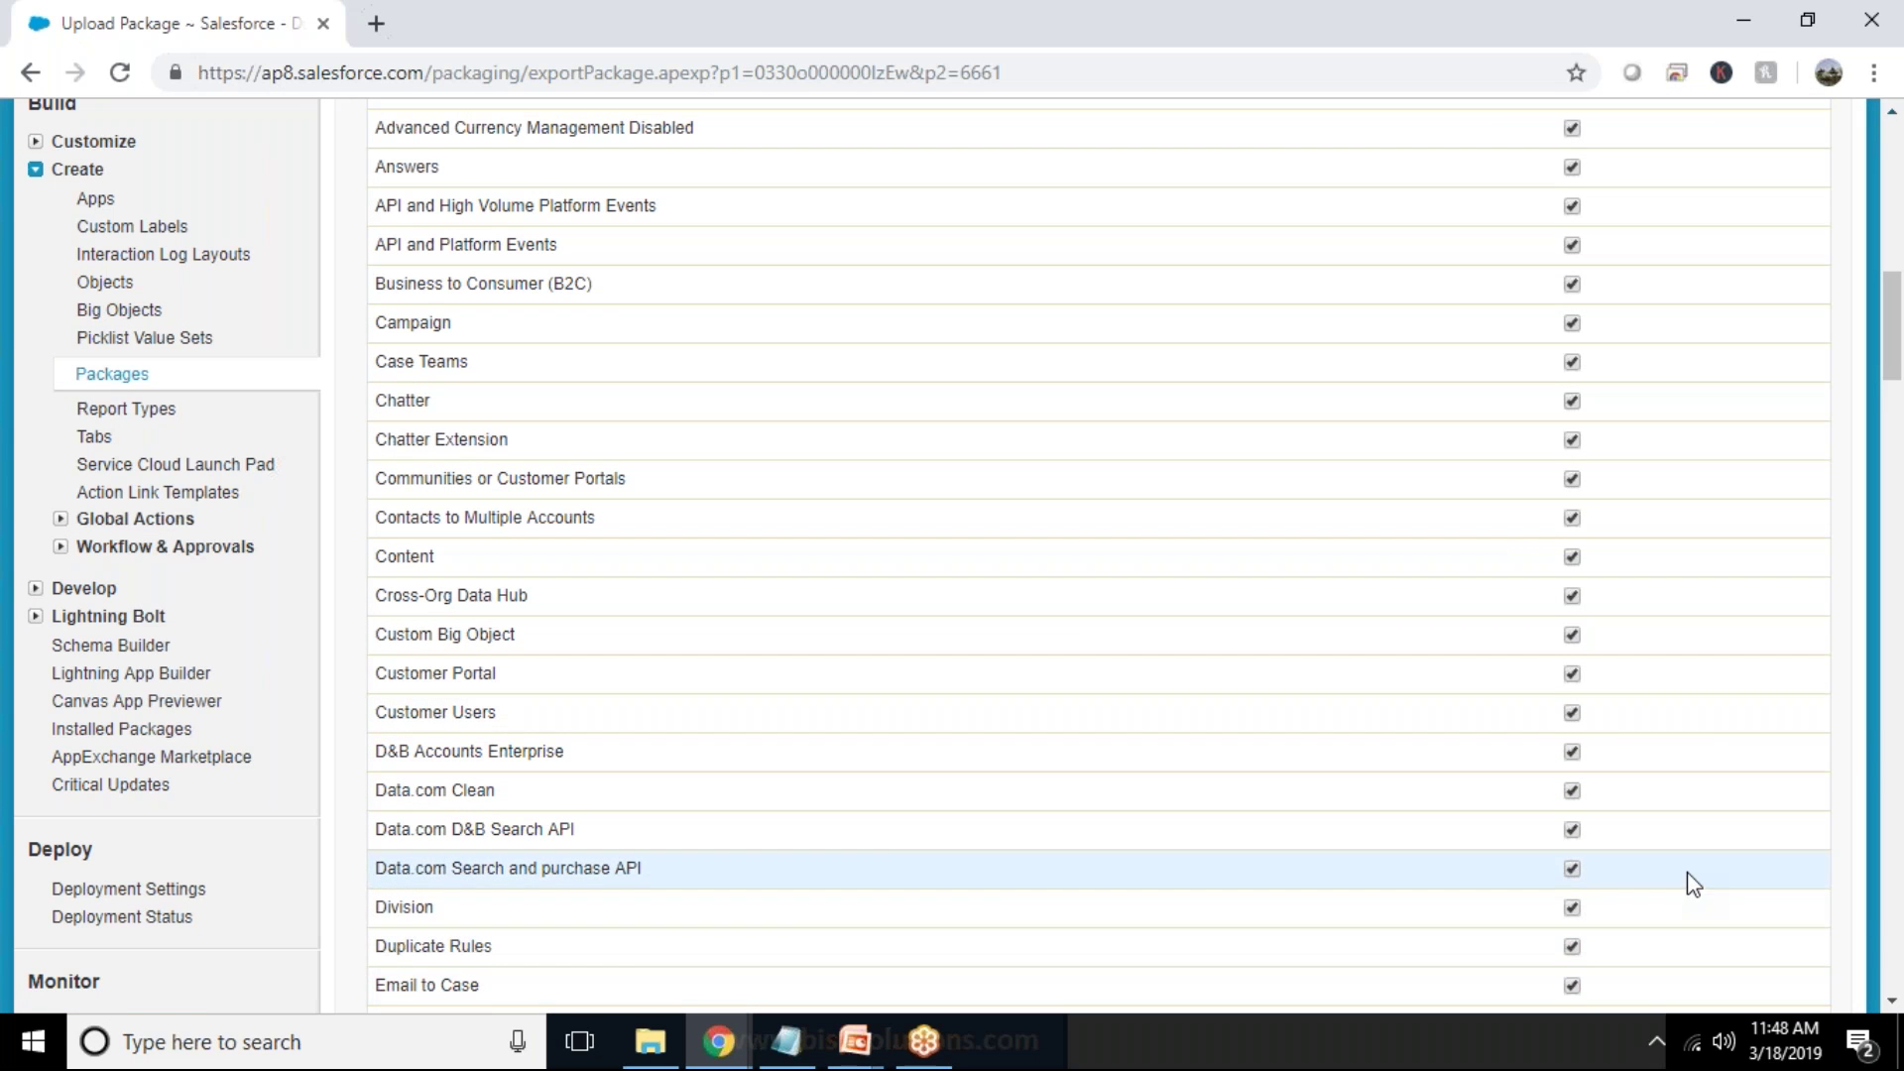
scroll(1686, 878, "down", 5)
left_click(1571, 467)
left_click(1572, 507)
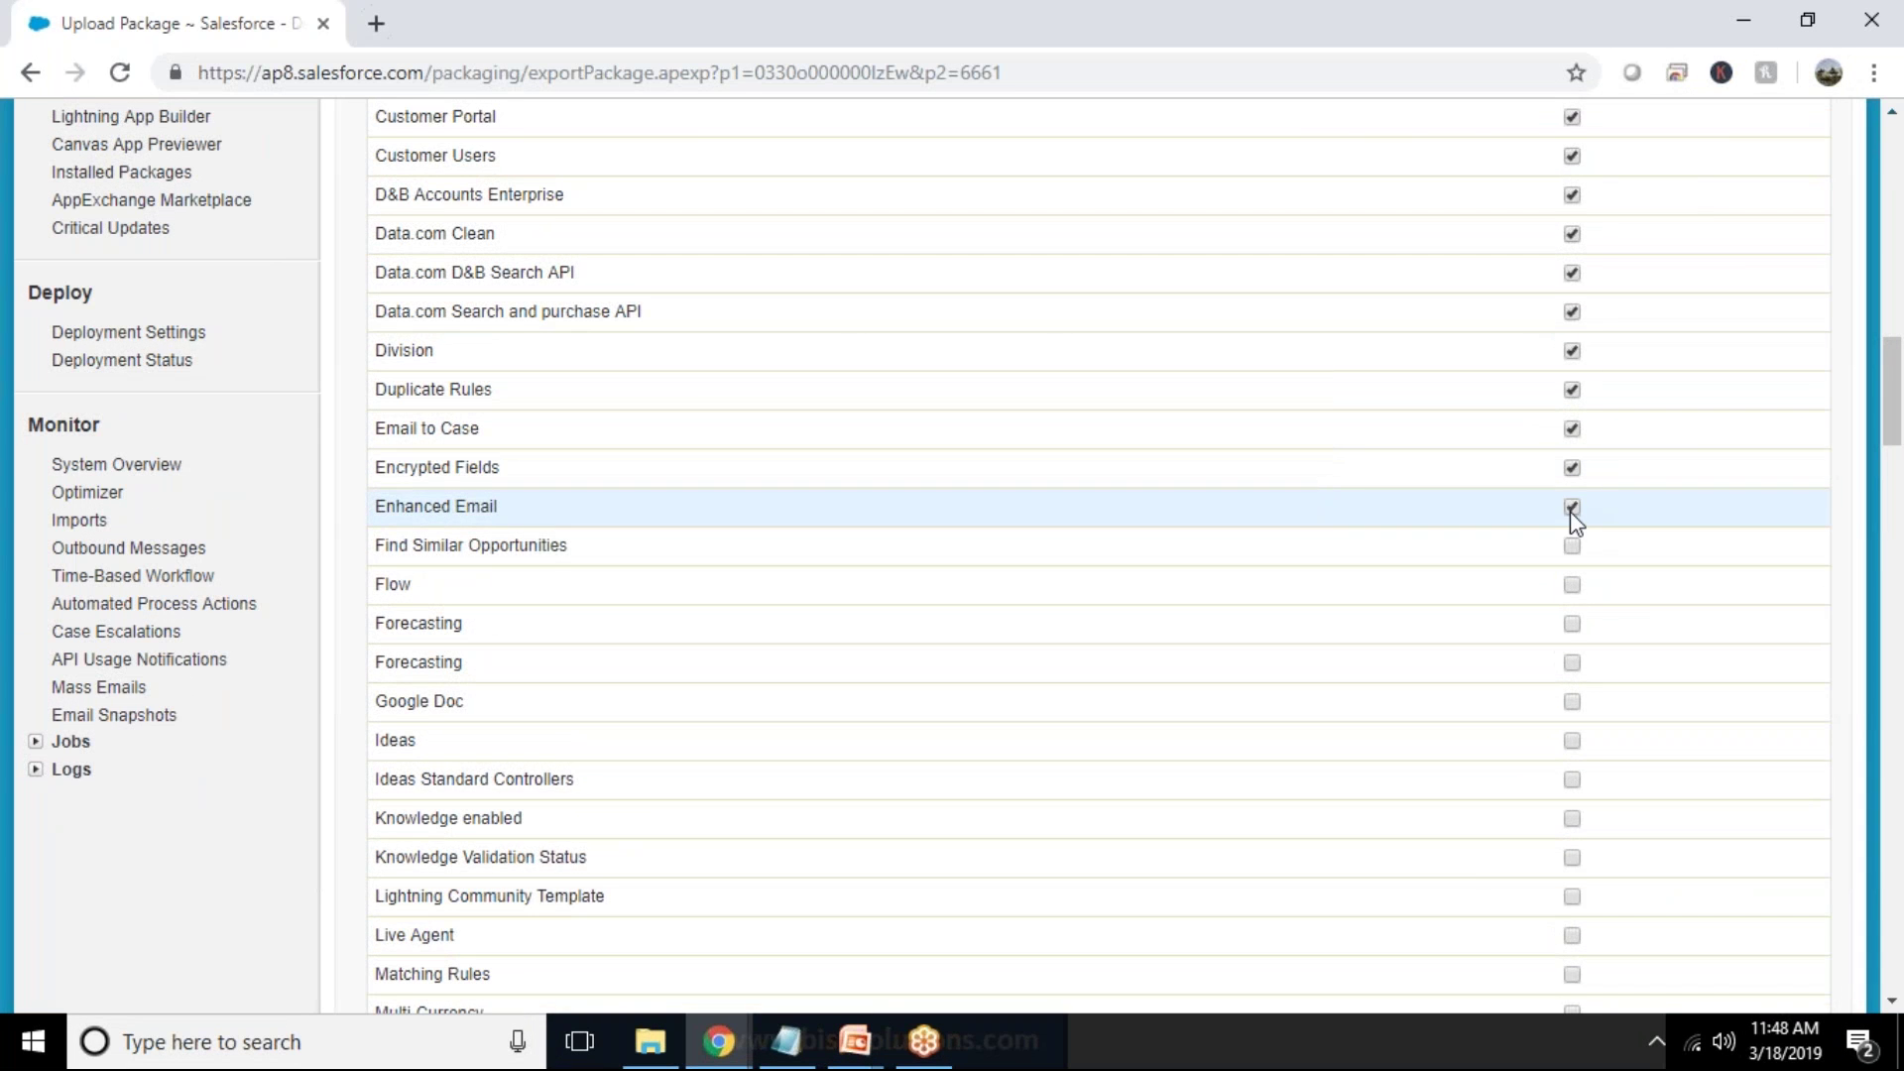
Step: Mark Workflow as a required package feature
scroll(1528, 890, "up", 10)
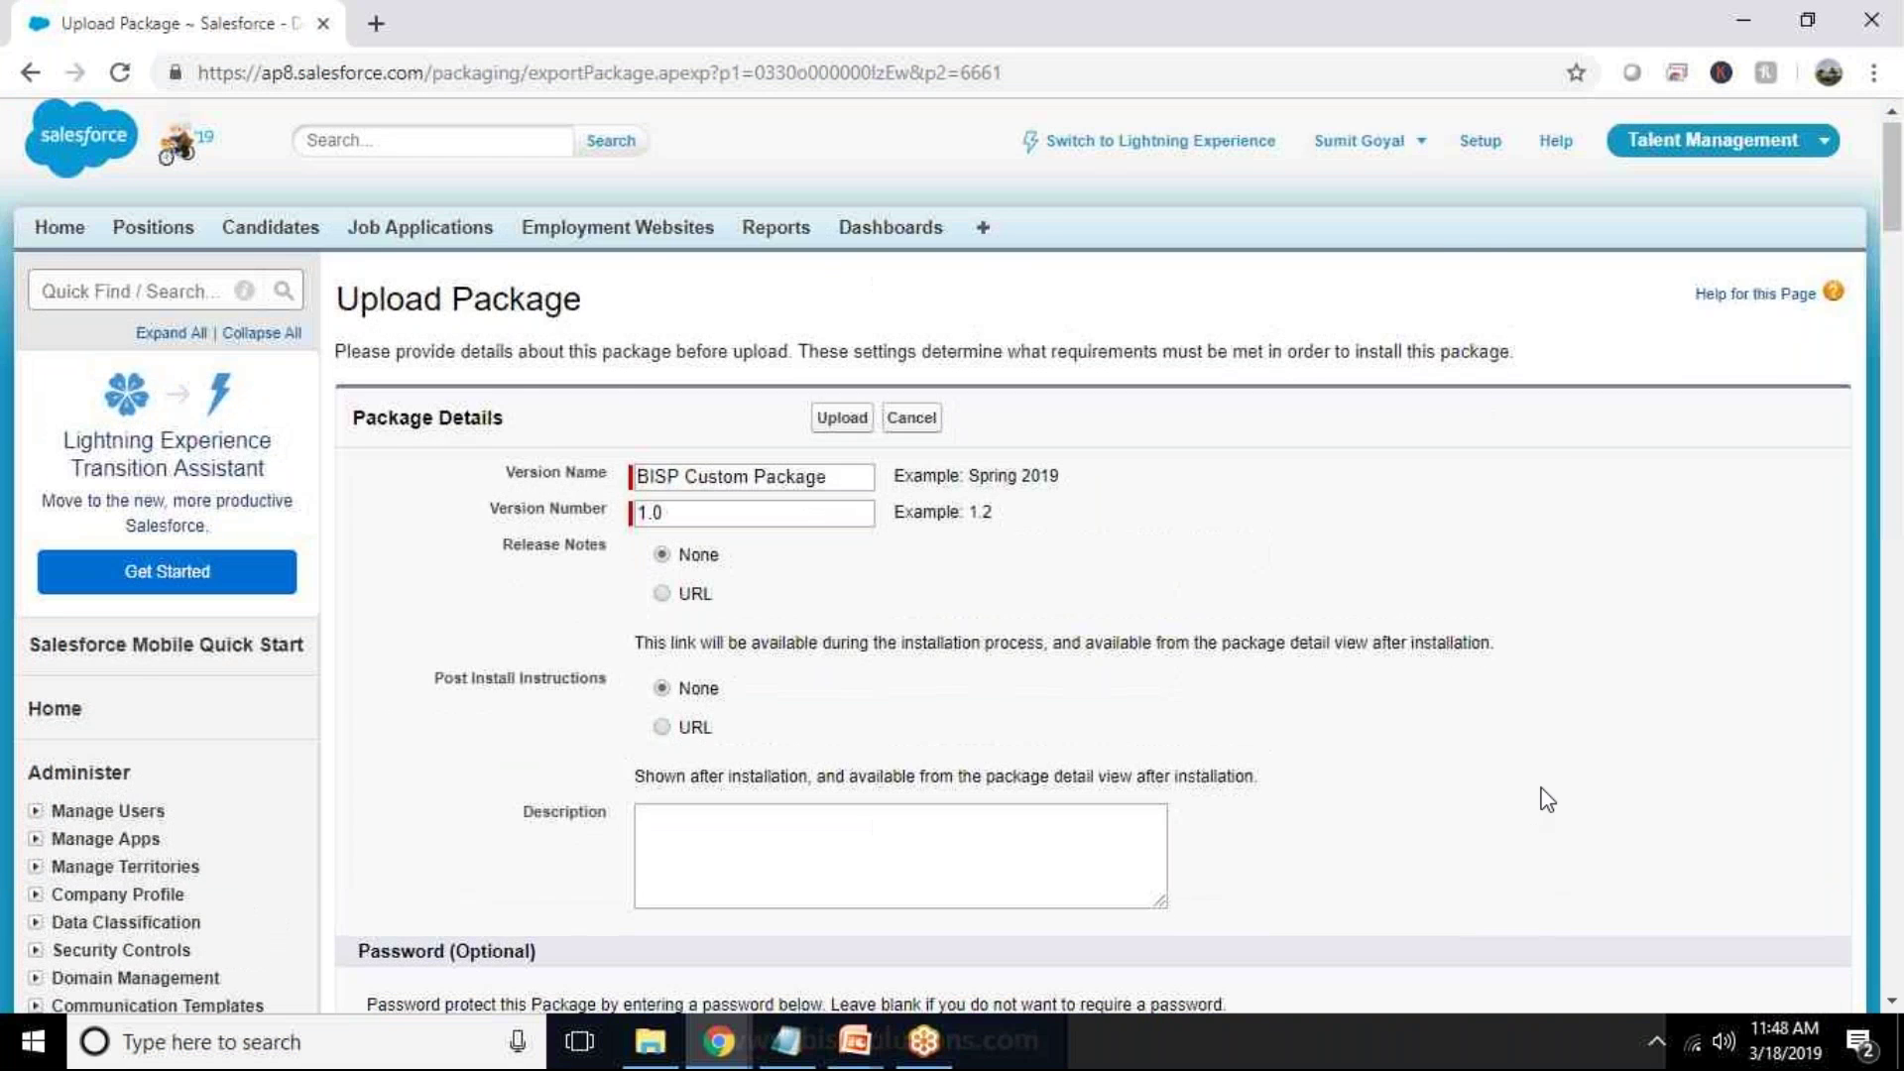
scroll(1228, 807, "down", 10)
scroll(1228, 806, "down", 12)
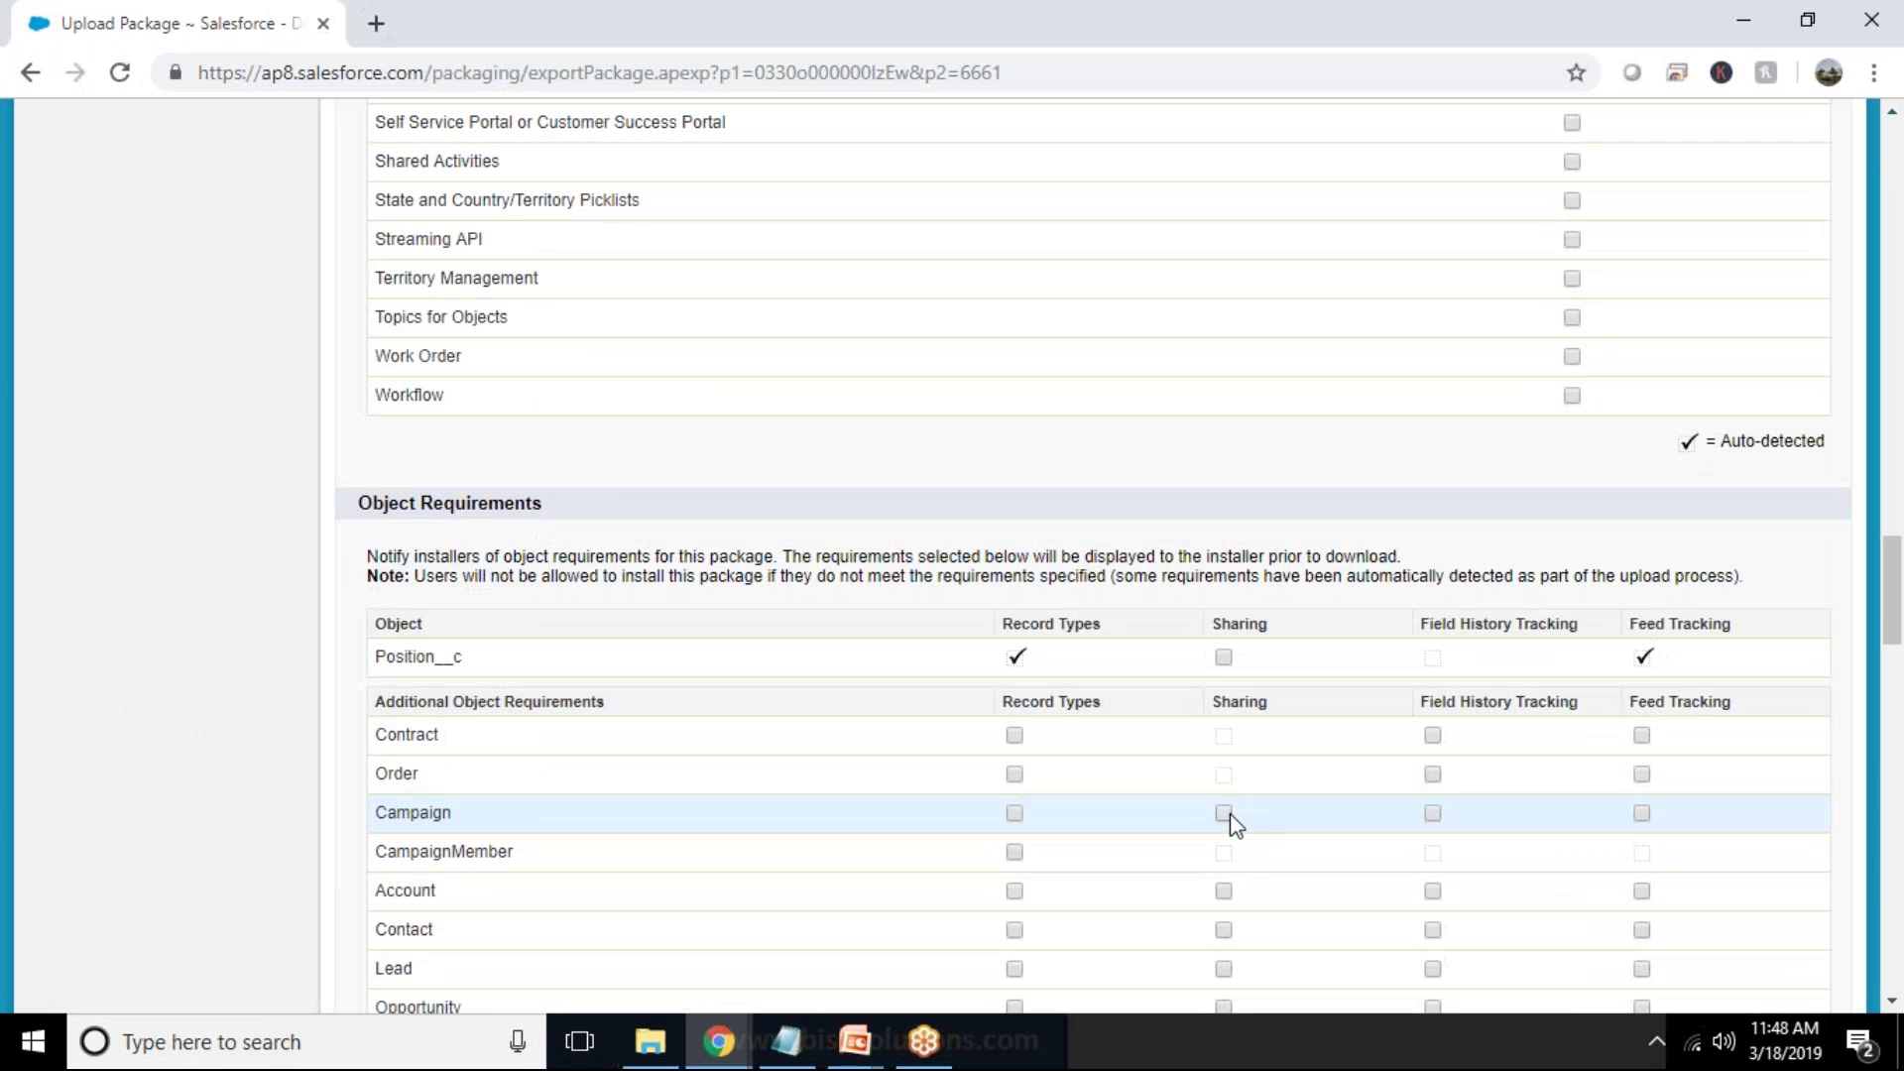
scroll(1231, 823, "up", 1)
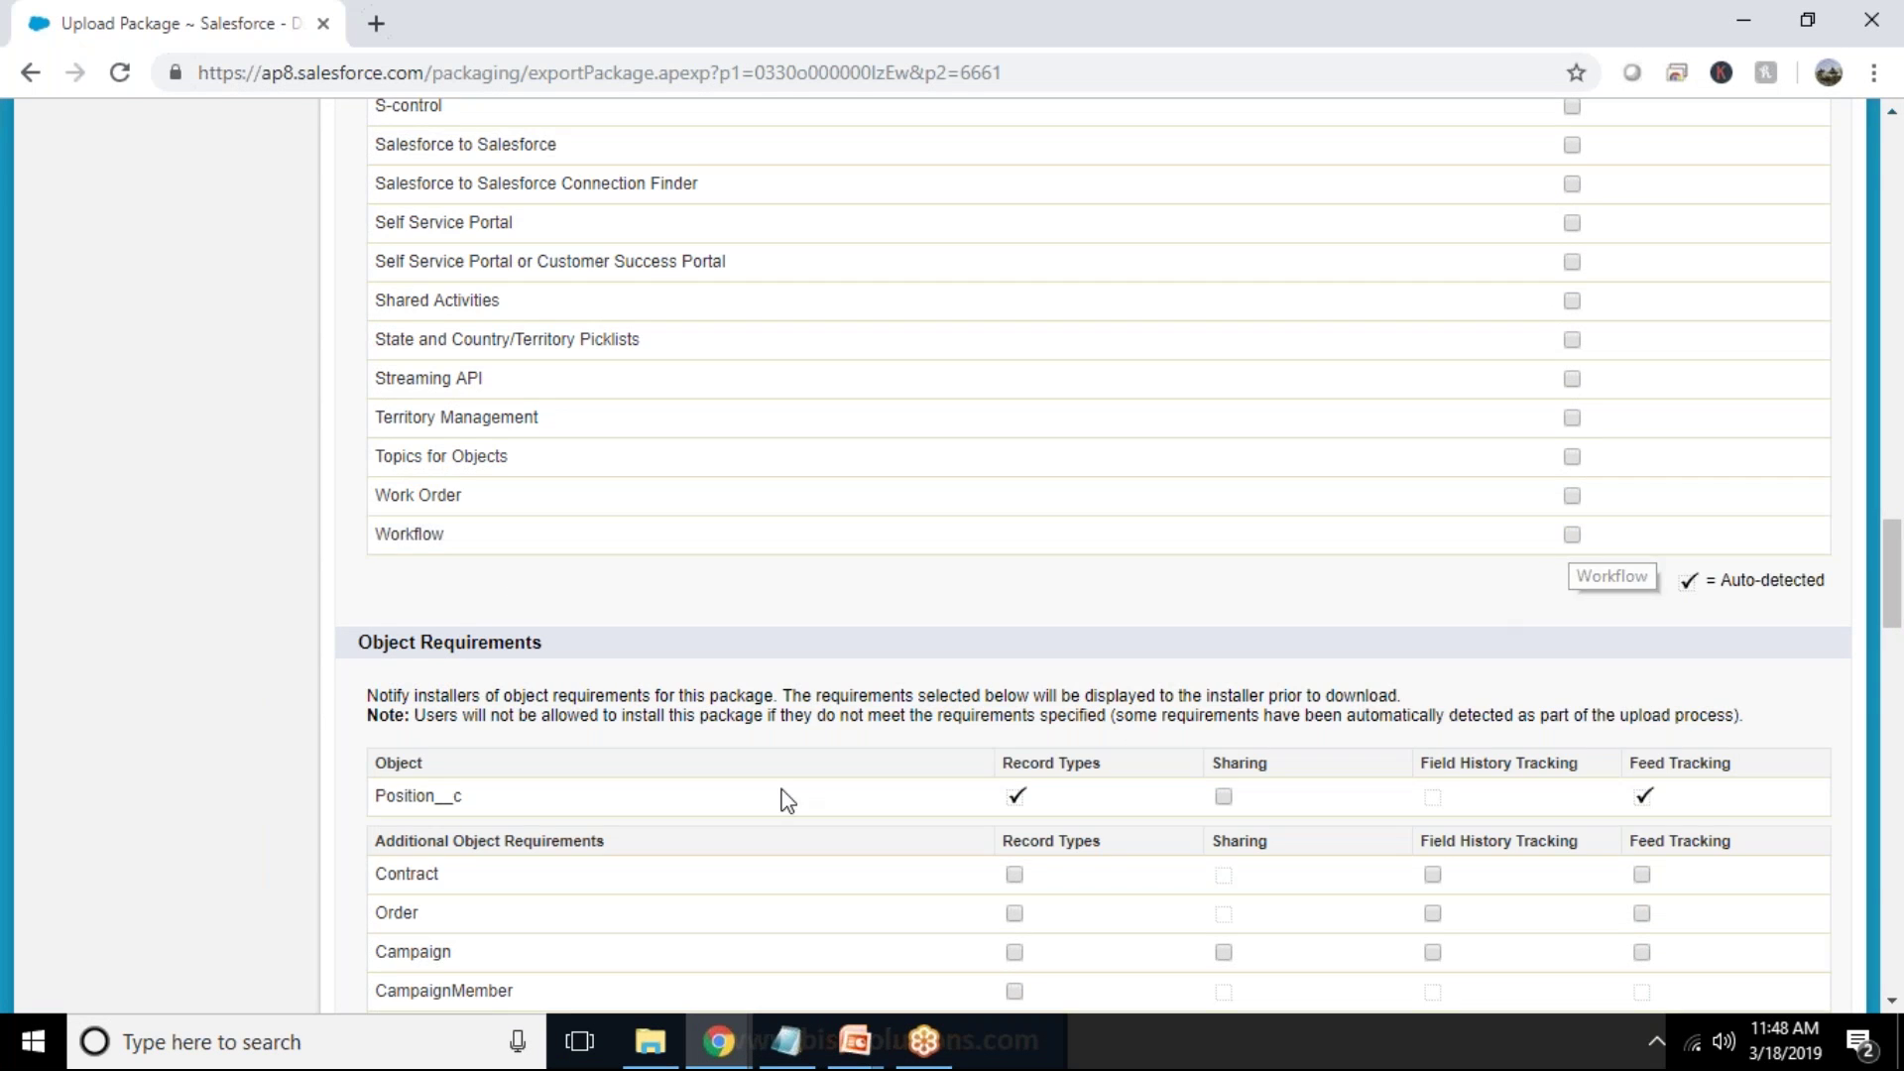
scroll(783, 794, "up", 20)
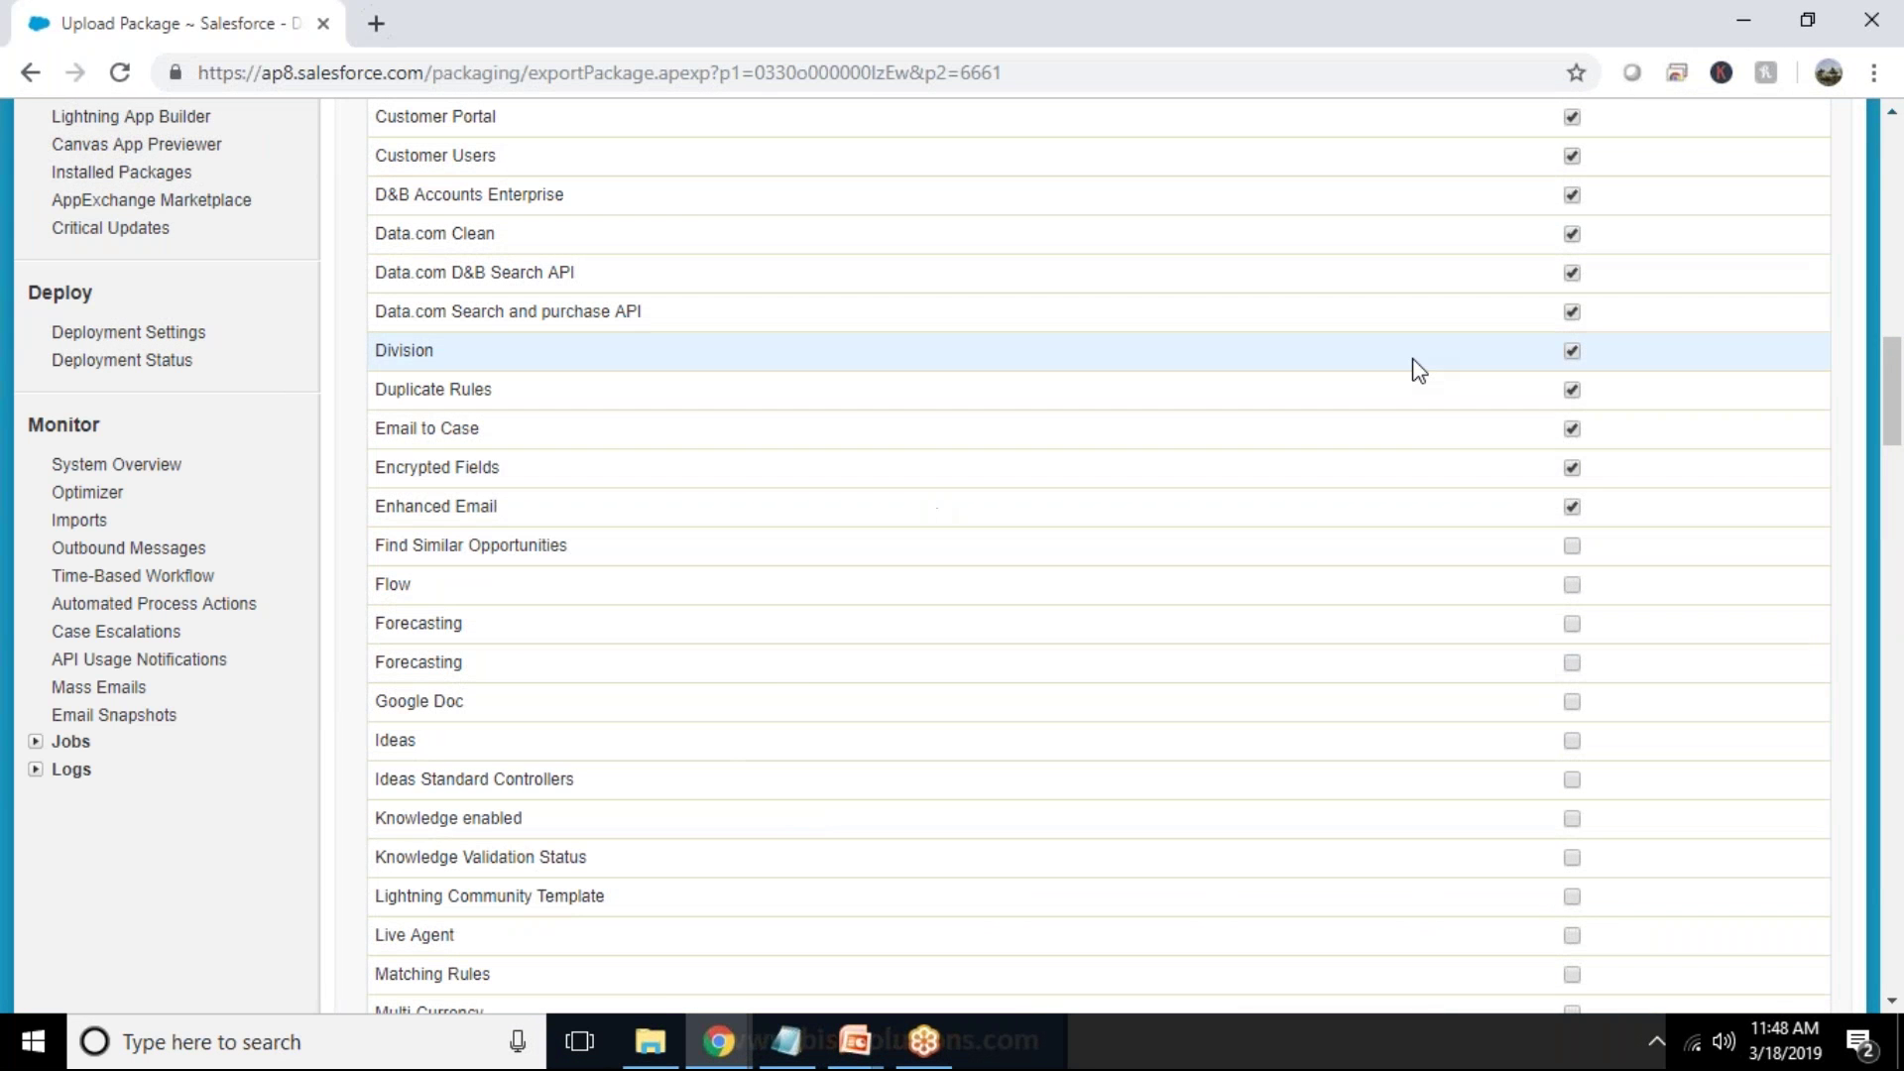
scroll(1408, 434, "up", 15)
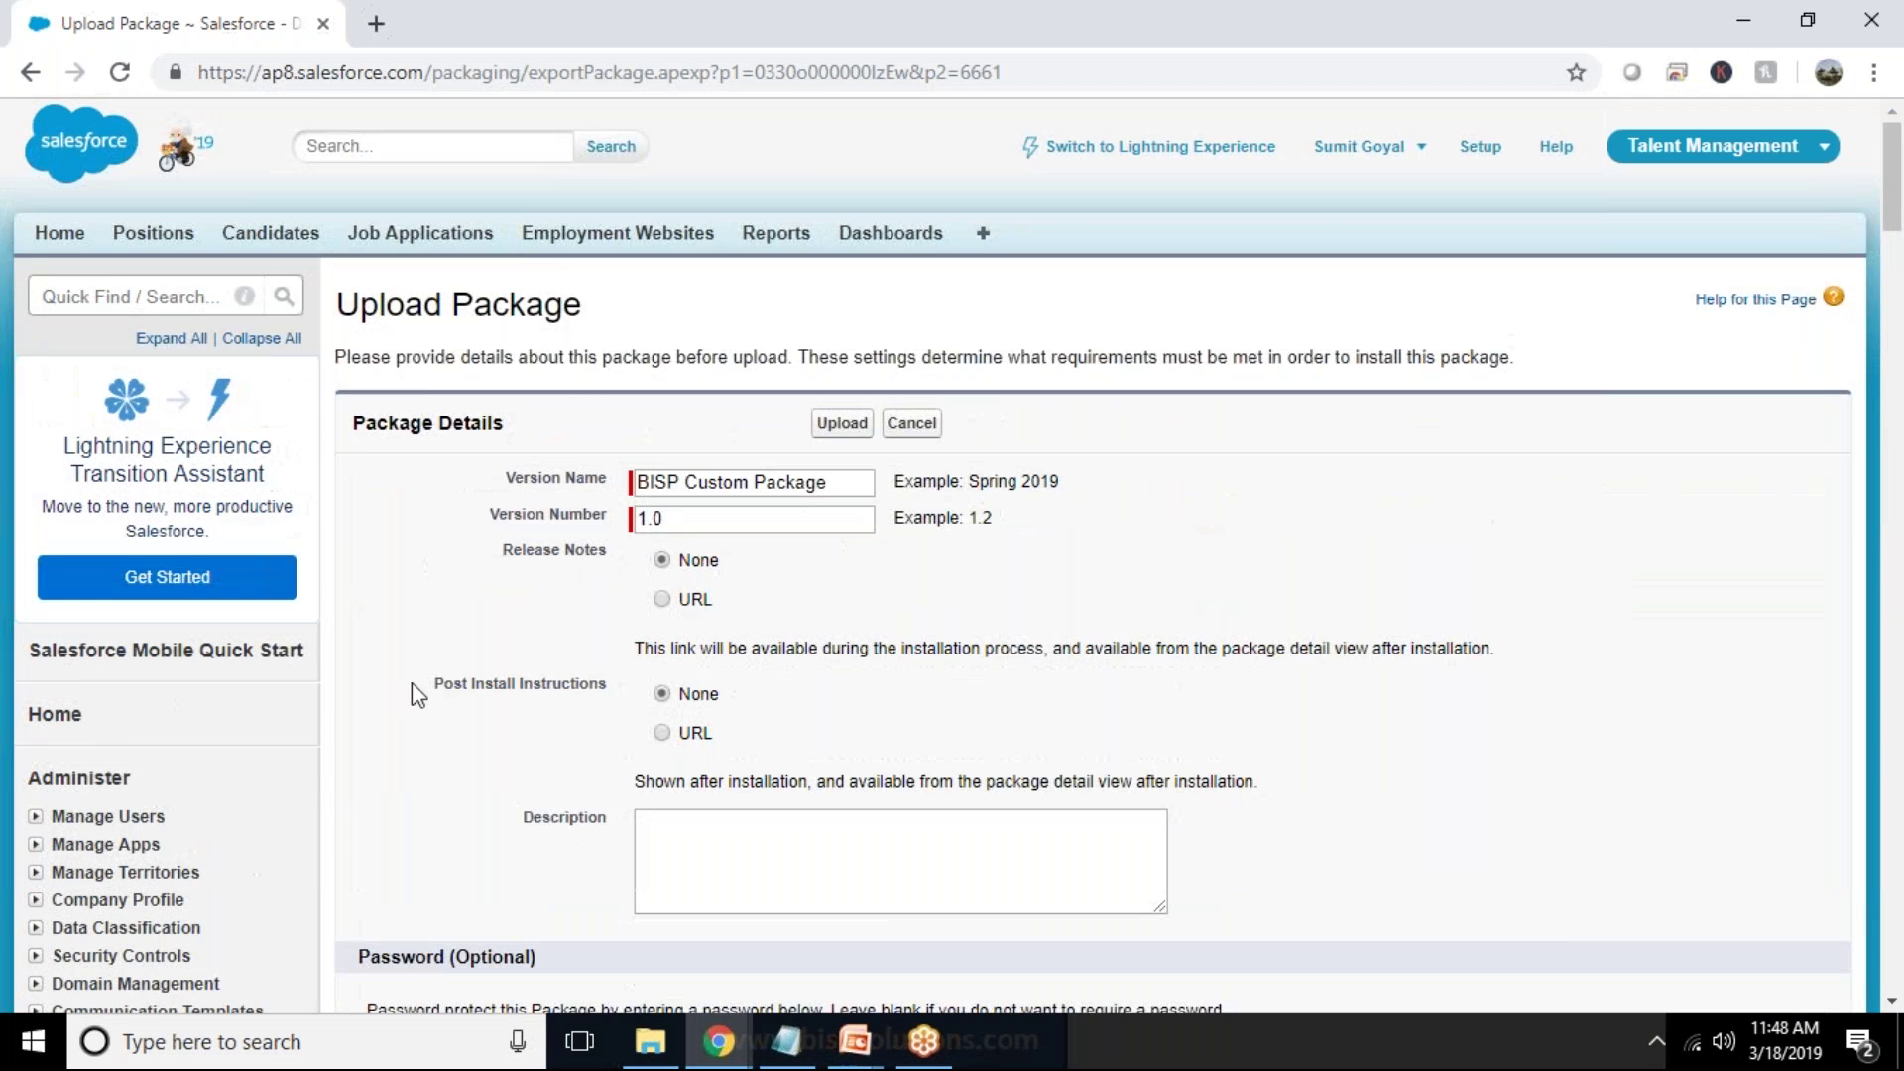
scroll(659, 288, "down", 7)
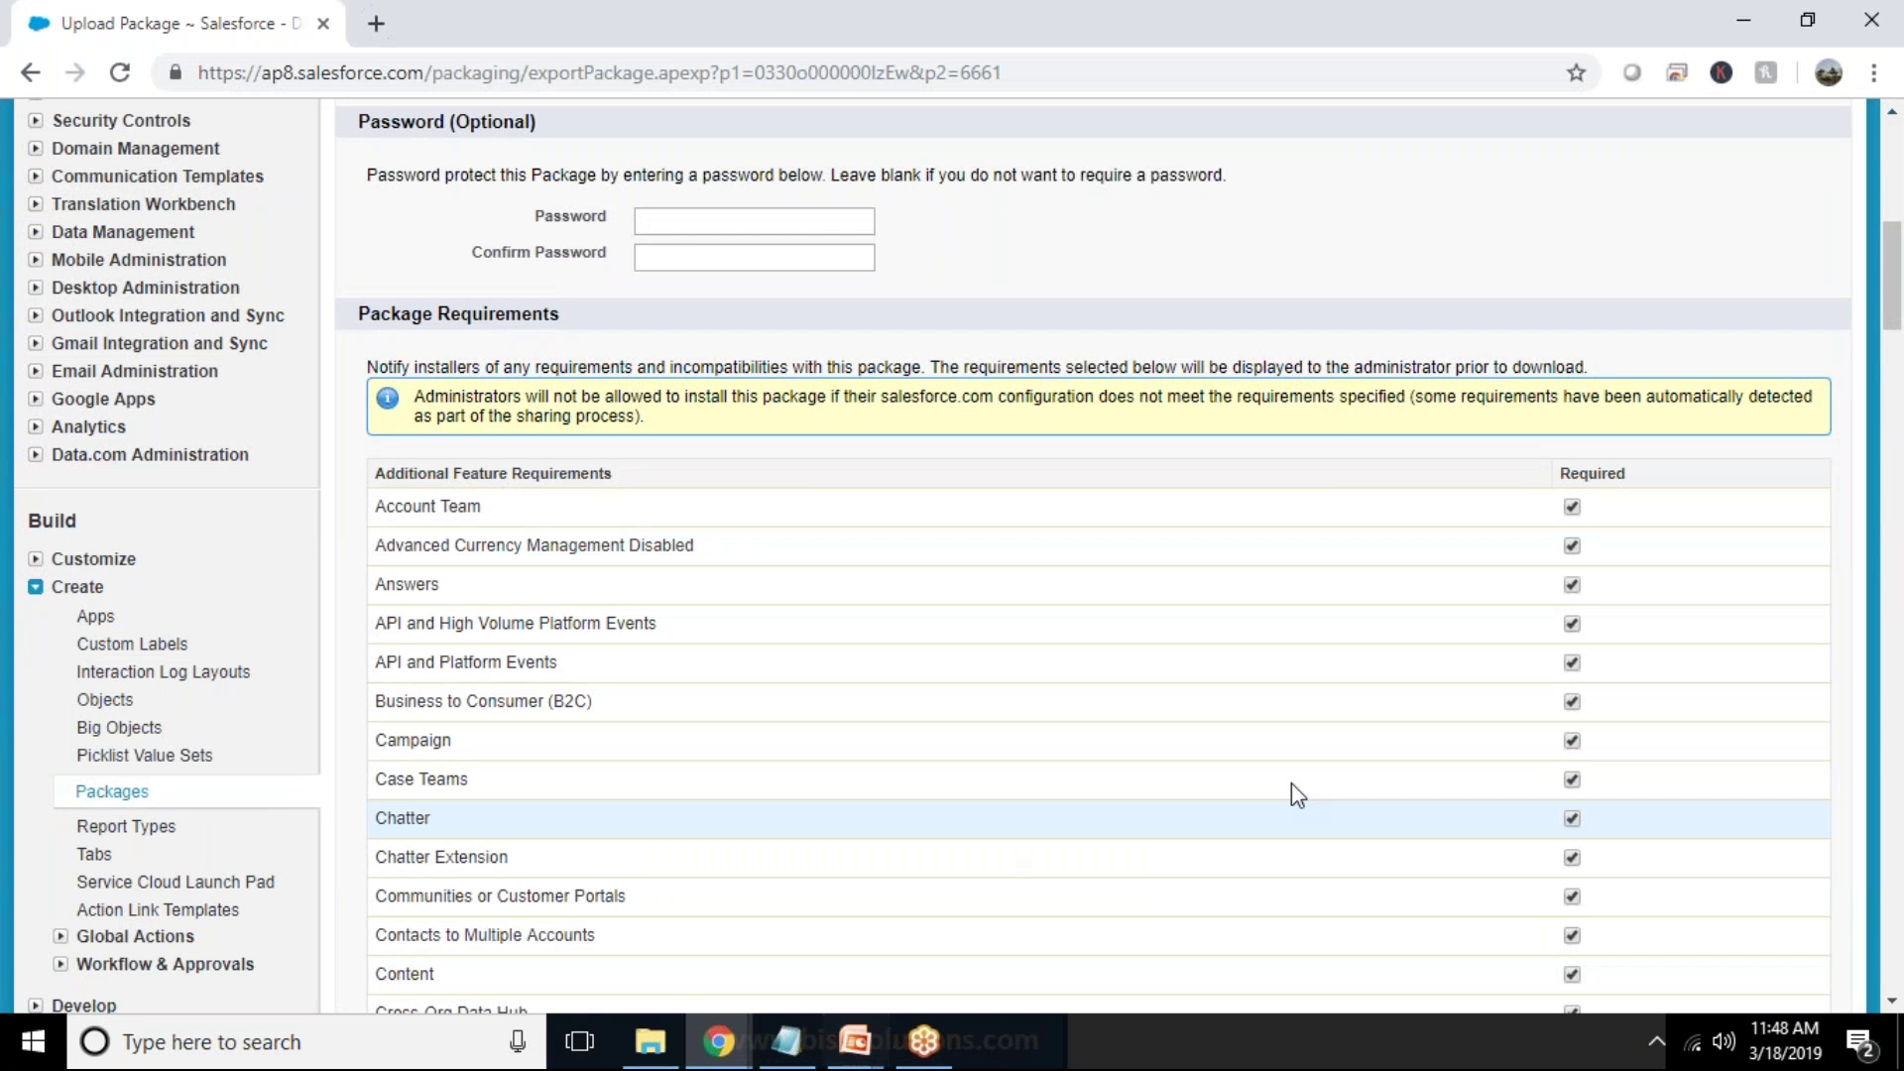
scroll(1296, 805, "down", 8)
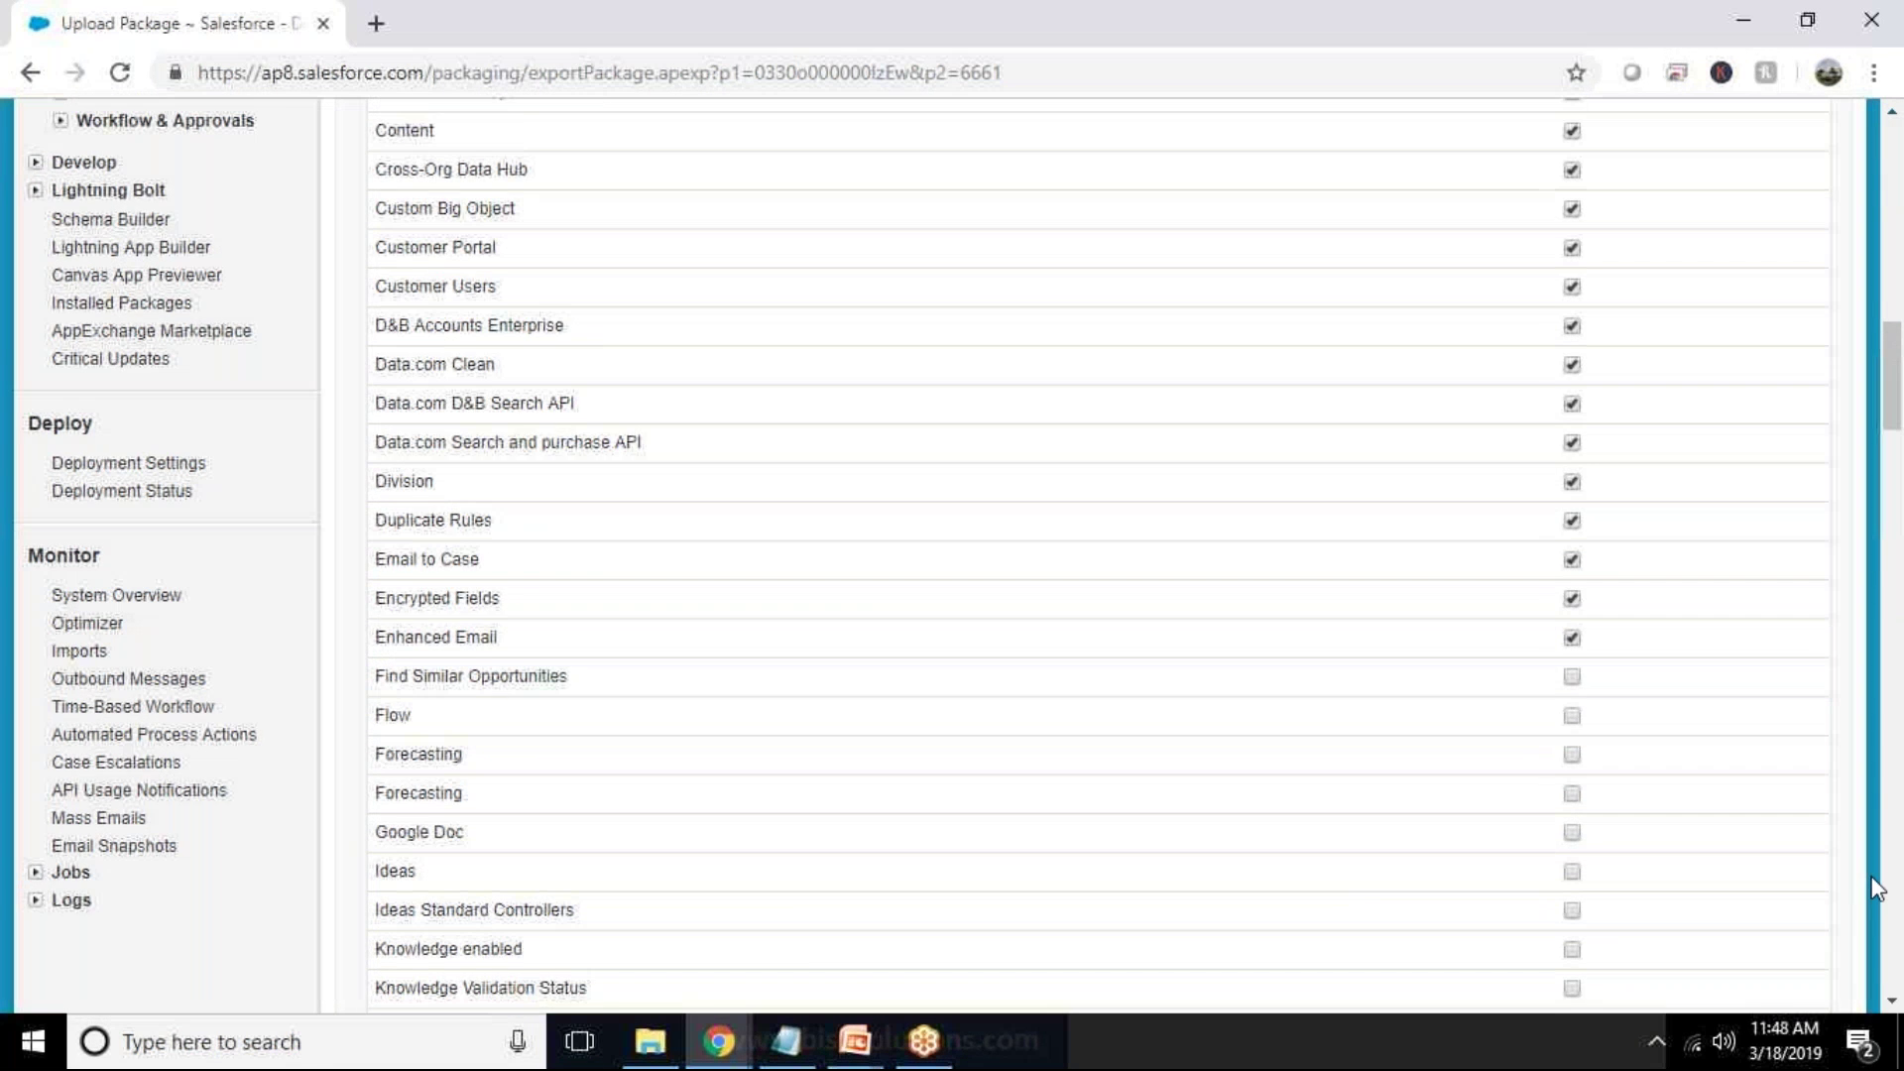
scroll(1653, 625, "down", 2)
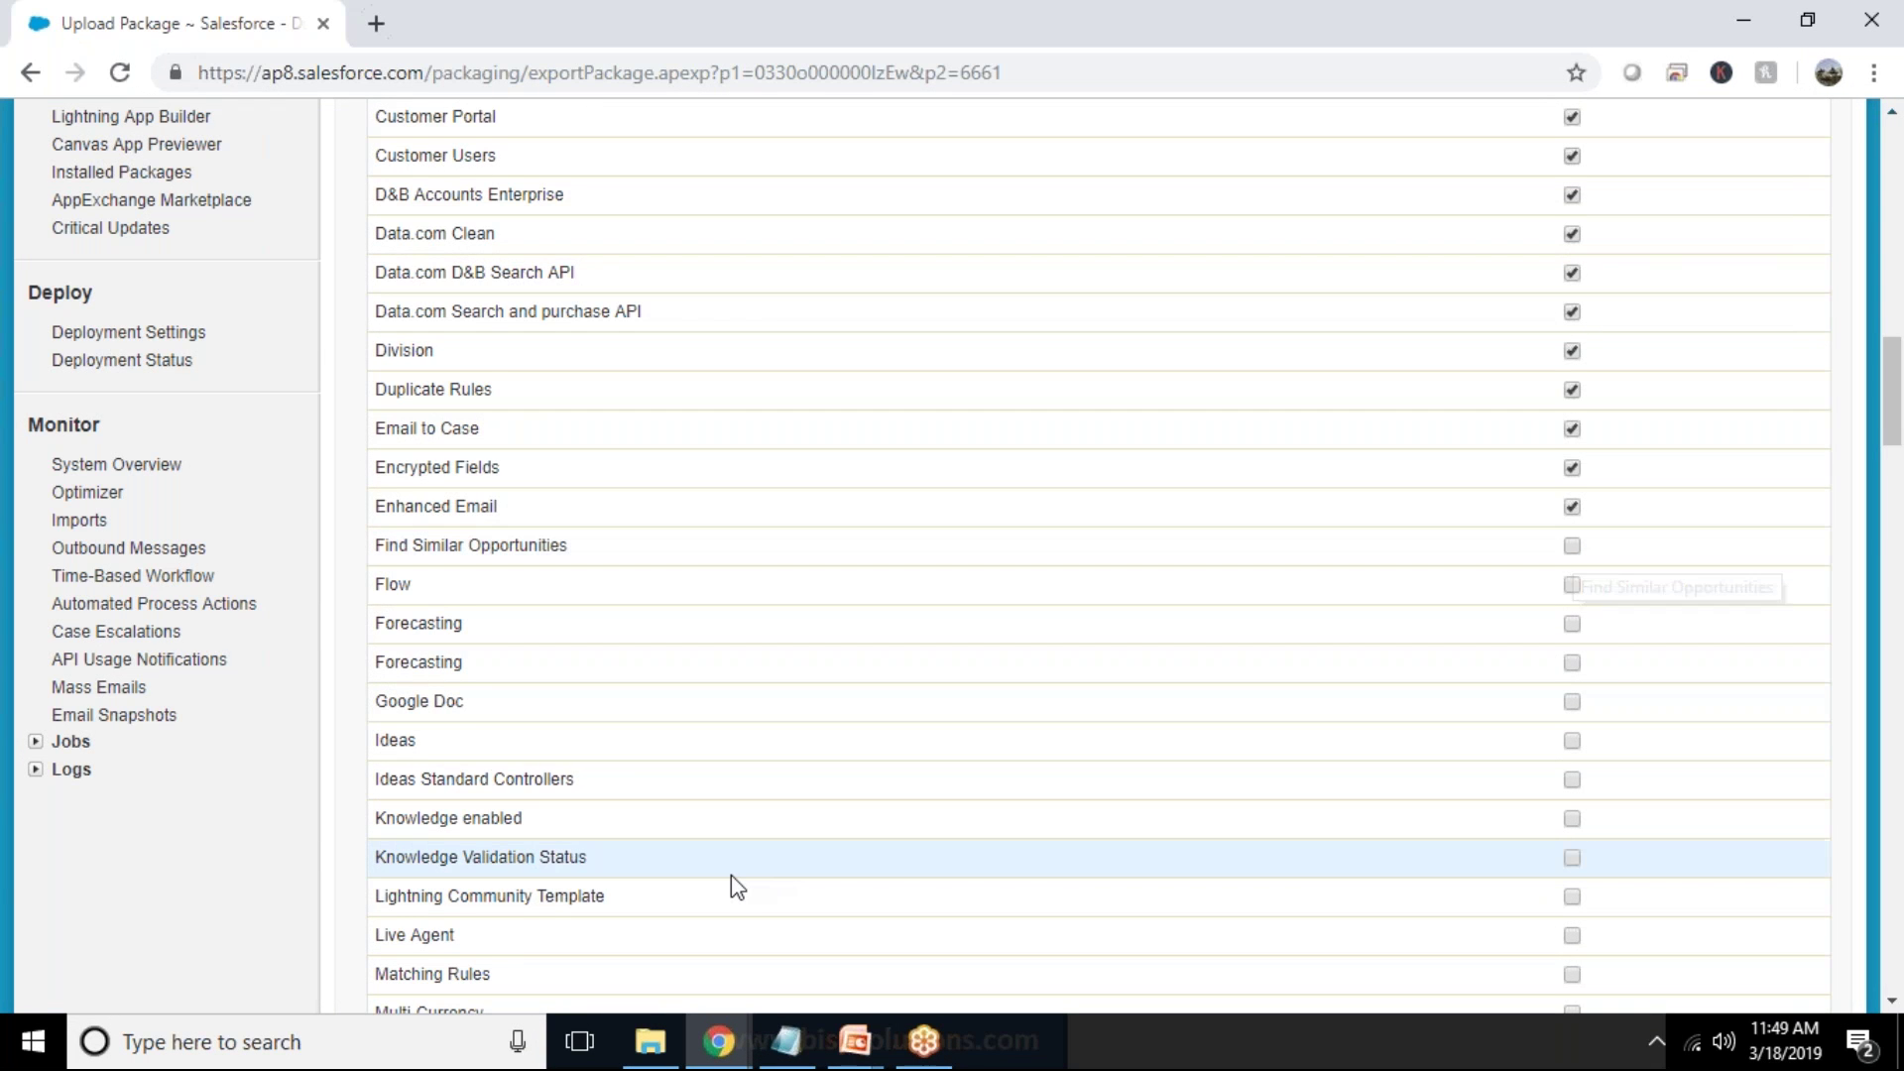
scroll(730, 873, "down", 6)
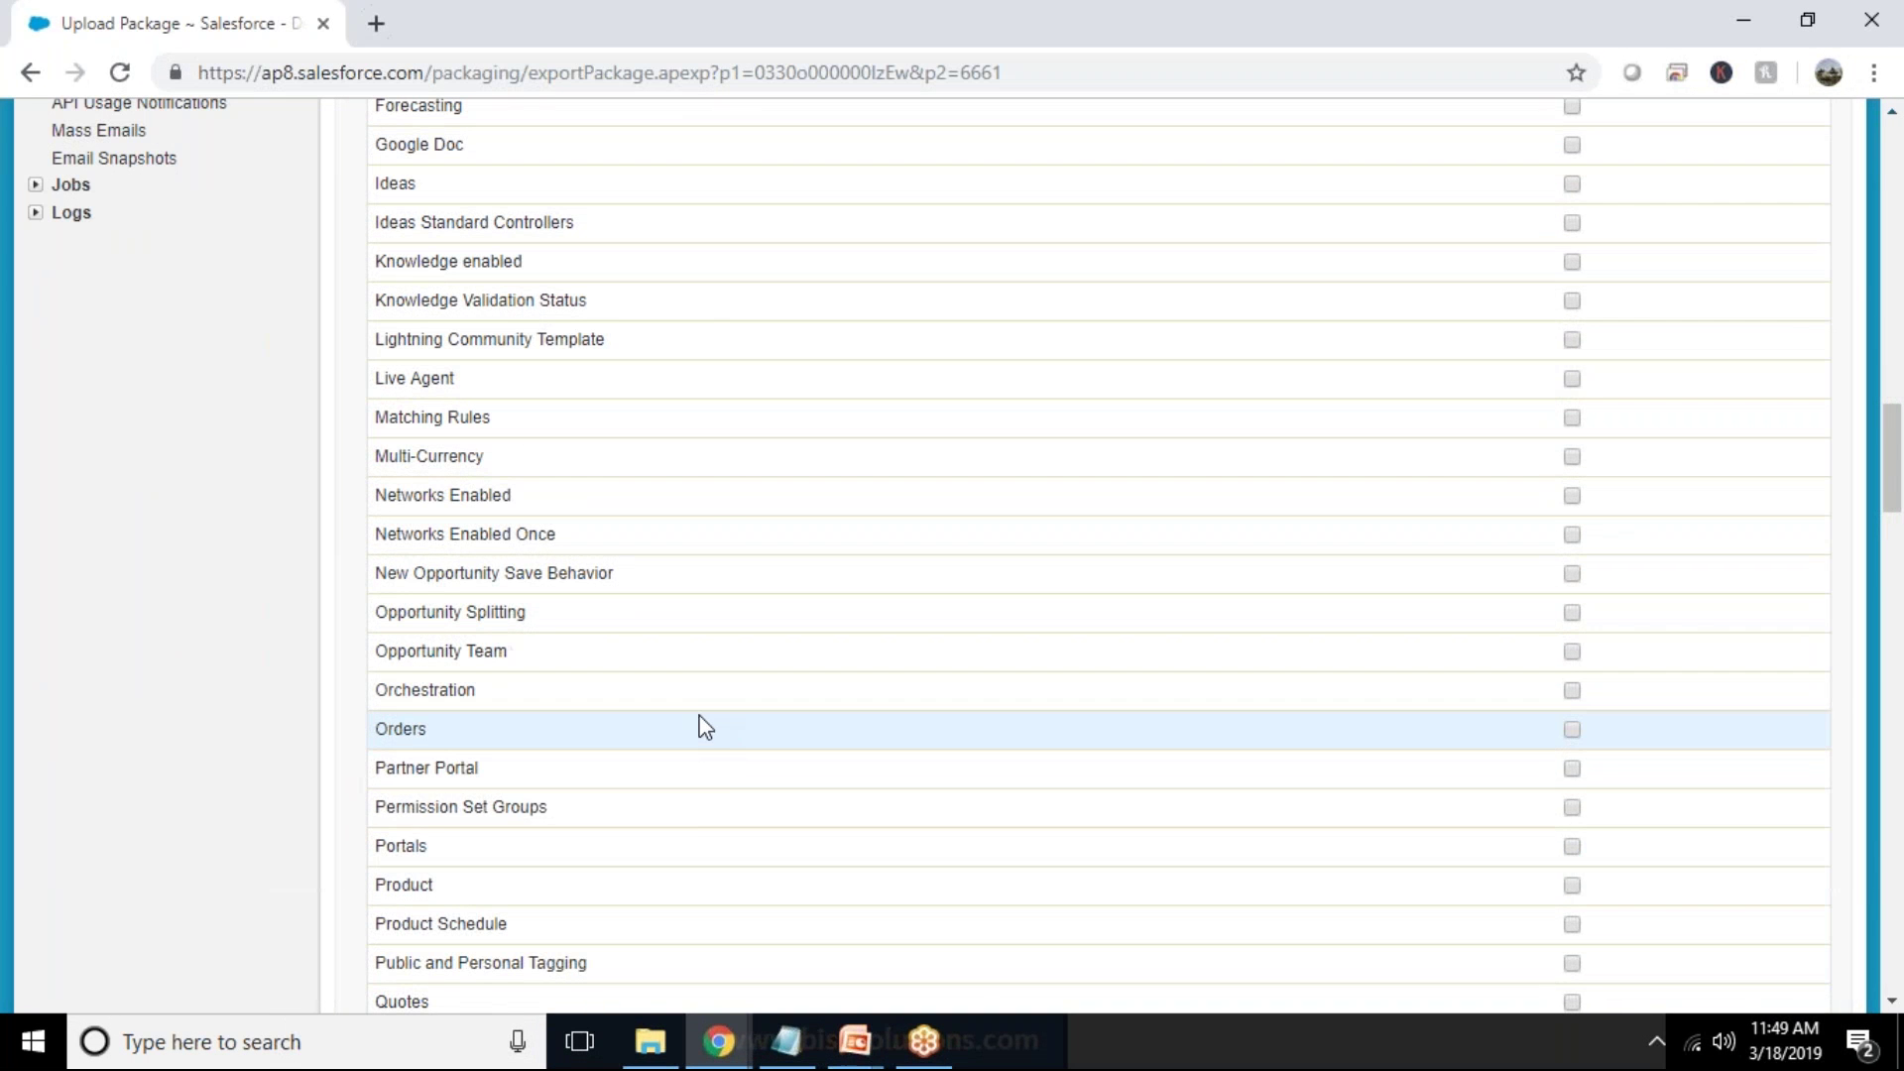
scroll(697, 837, "down", 7)
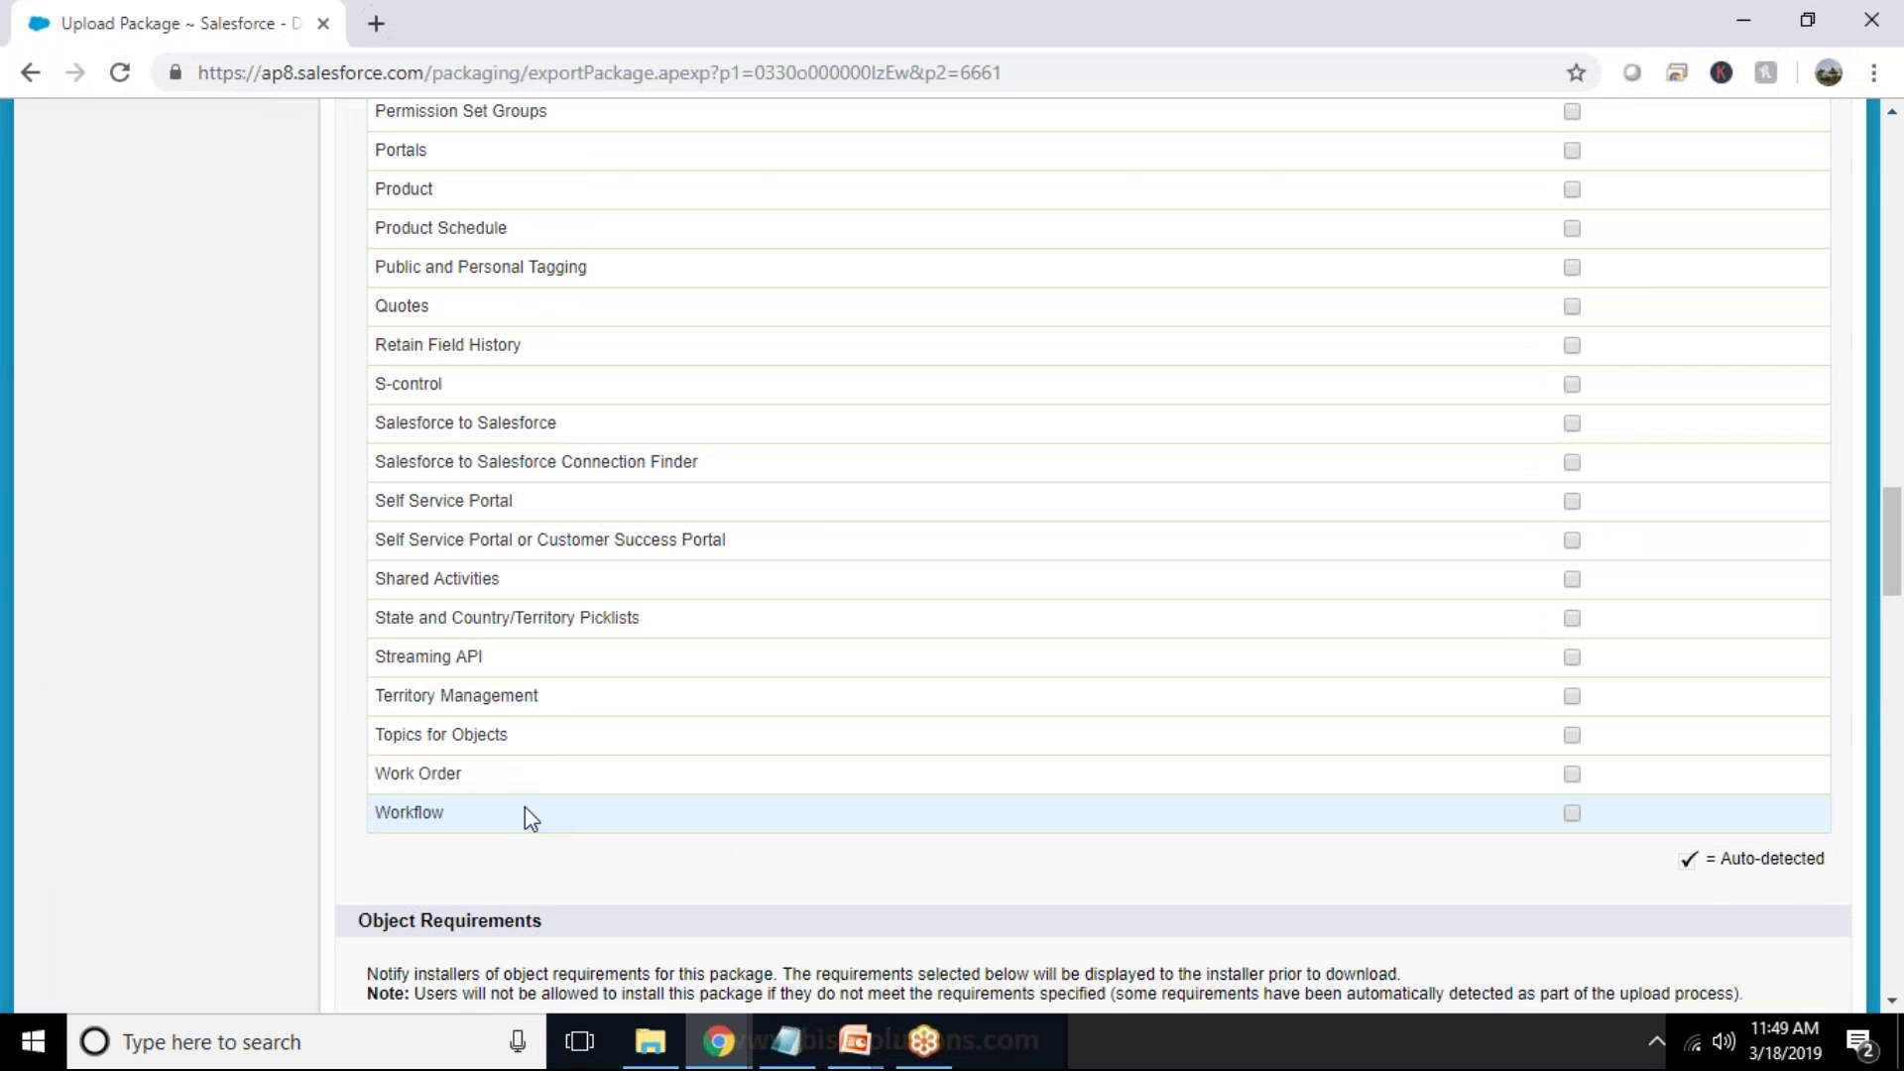
left_click(1572, 813)
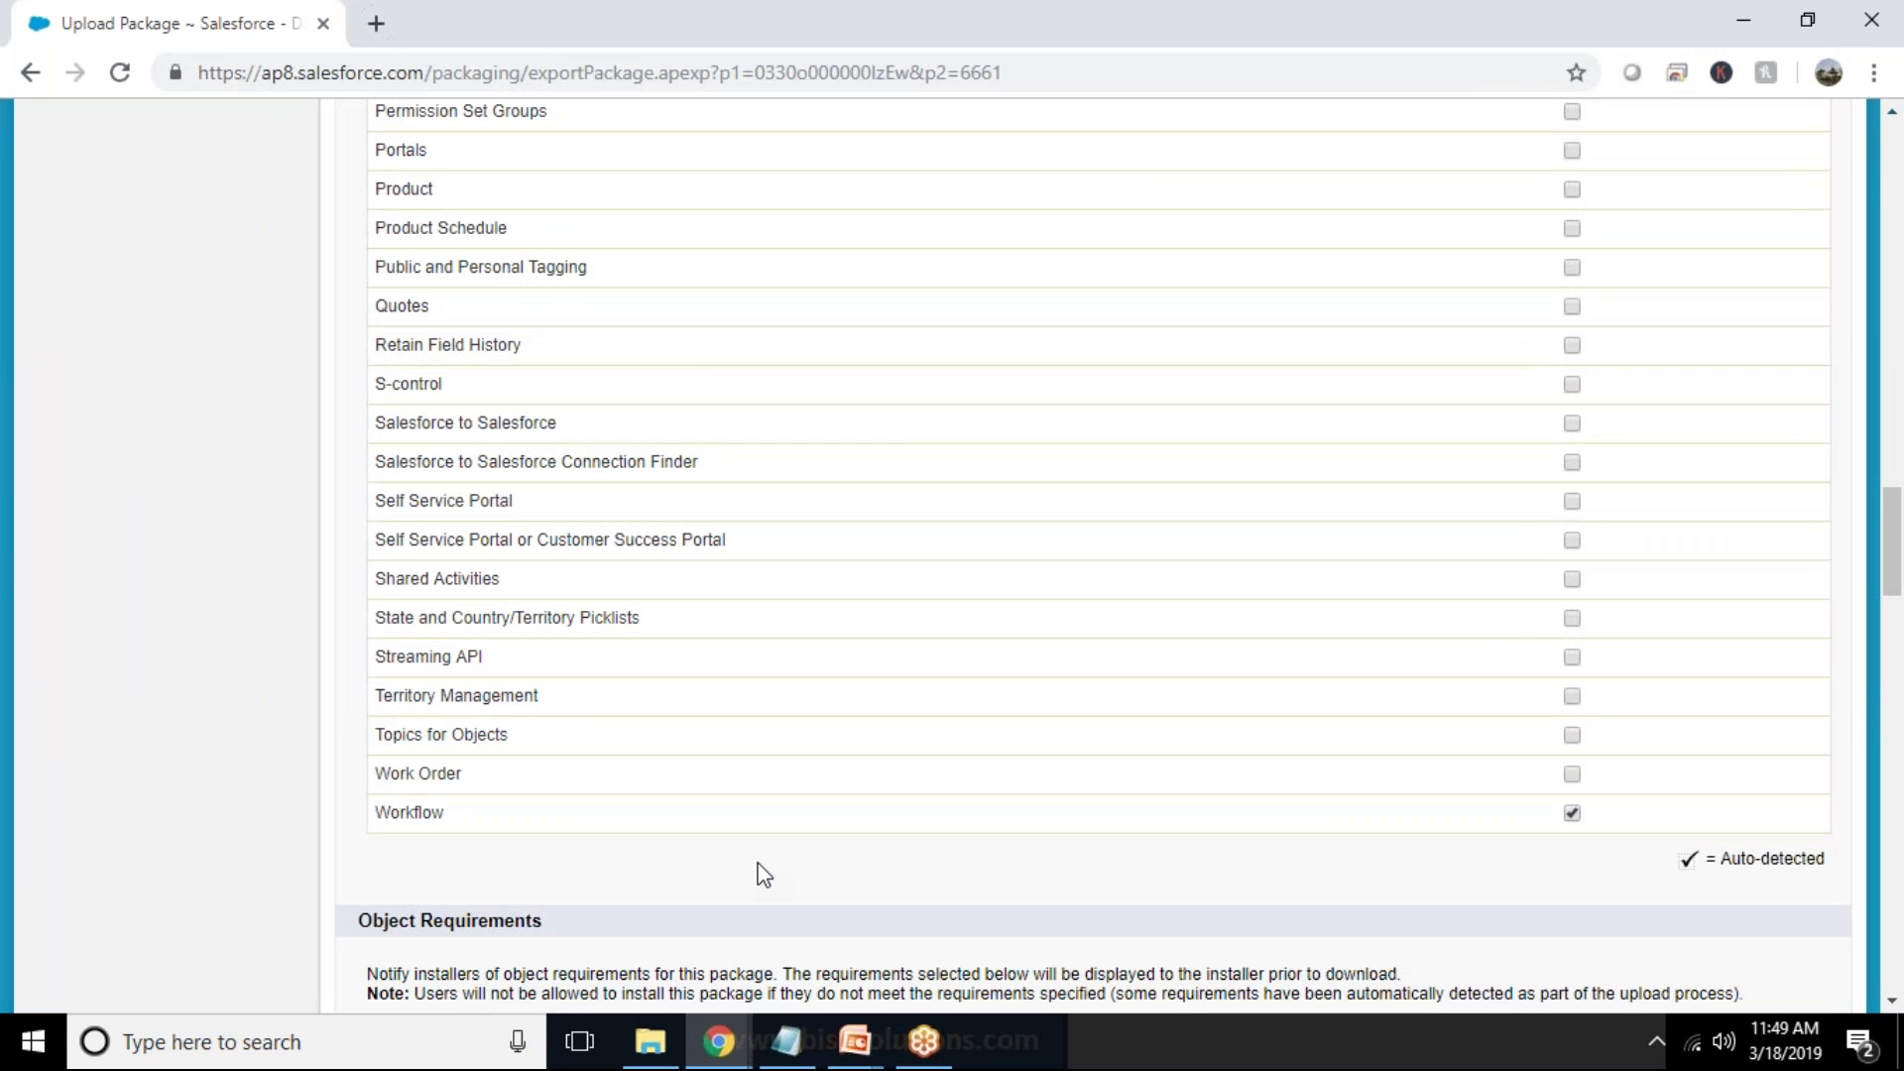
Step: Require Sharing on the Position__c object under Object Requirements
scroll(764, 874, "up", 6)
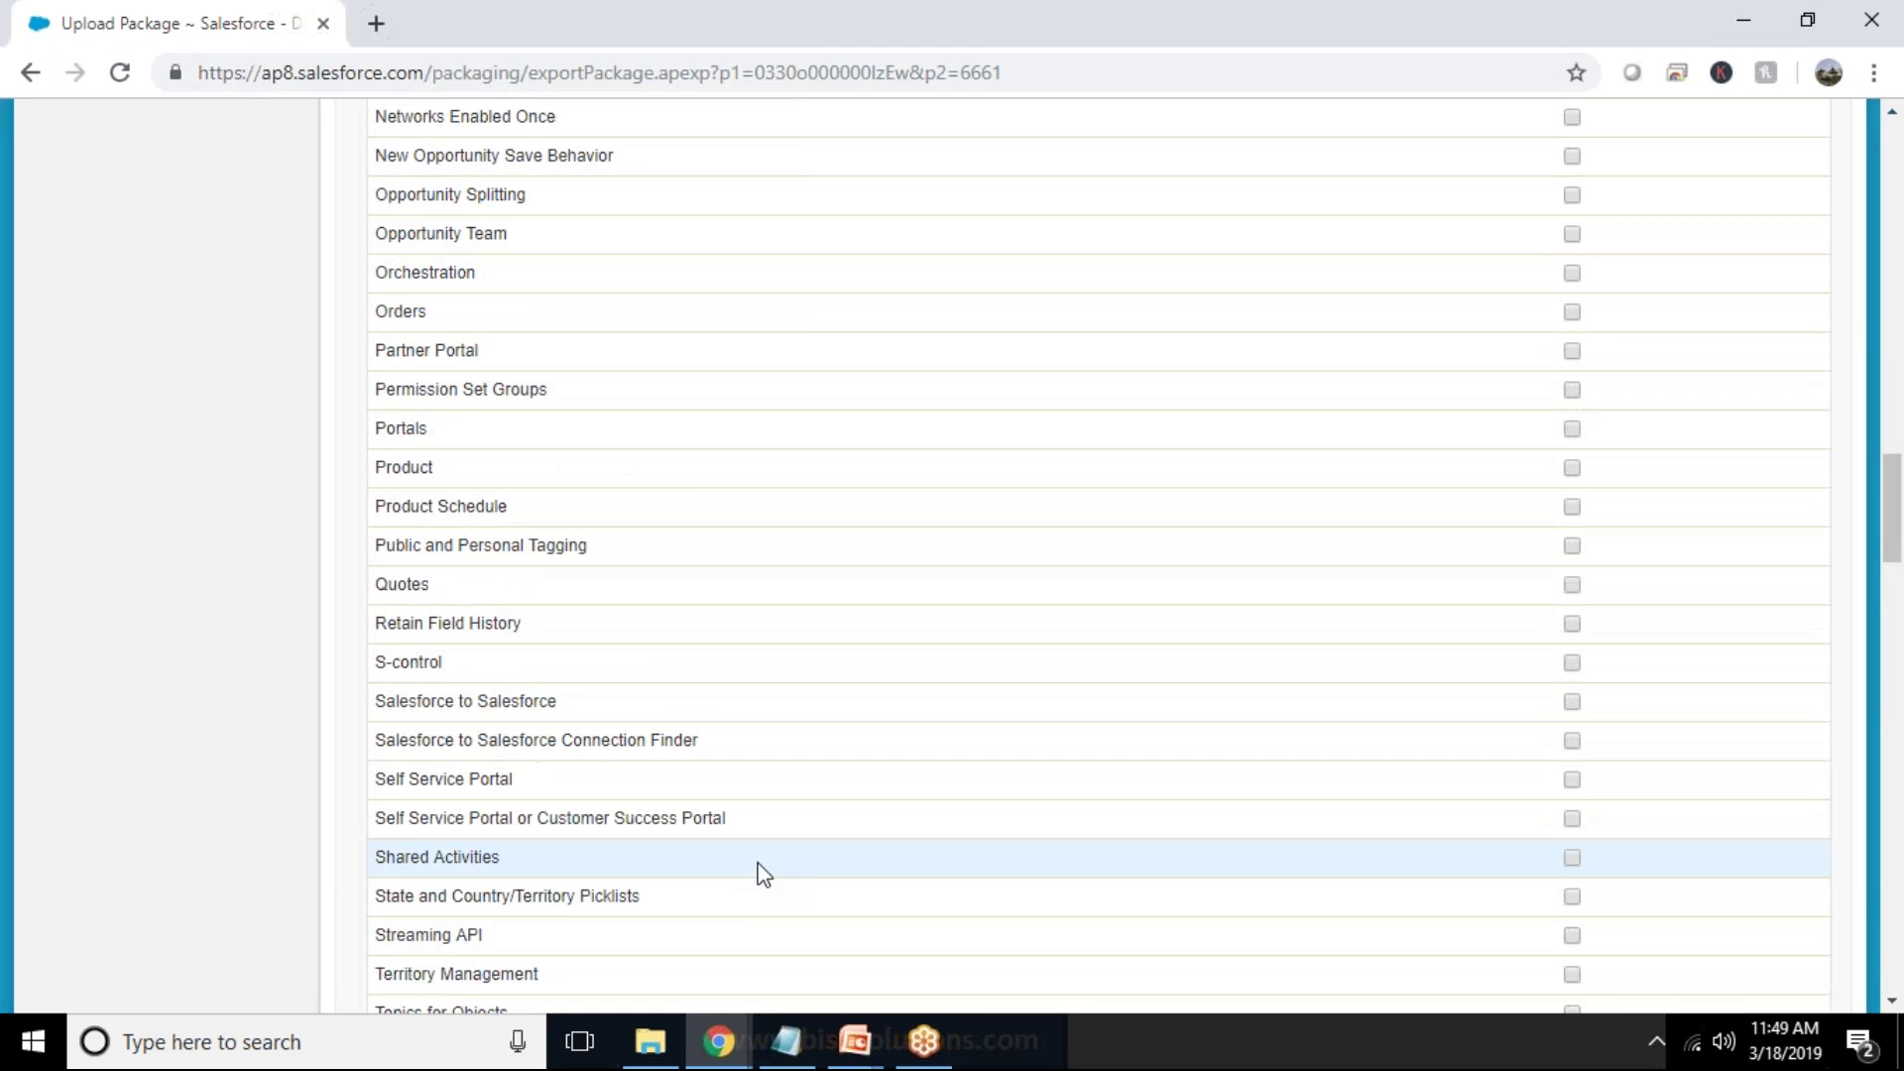
scroll(764, 875, "up", 3)
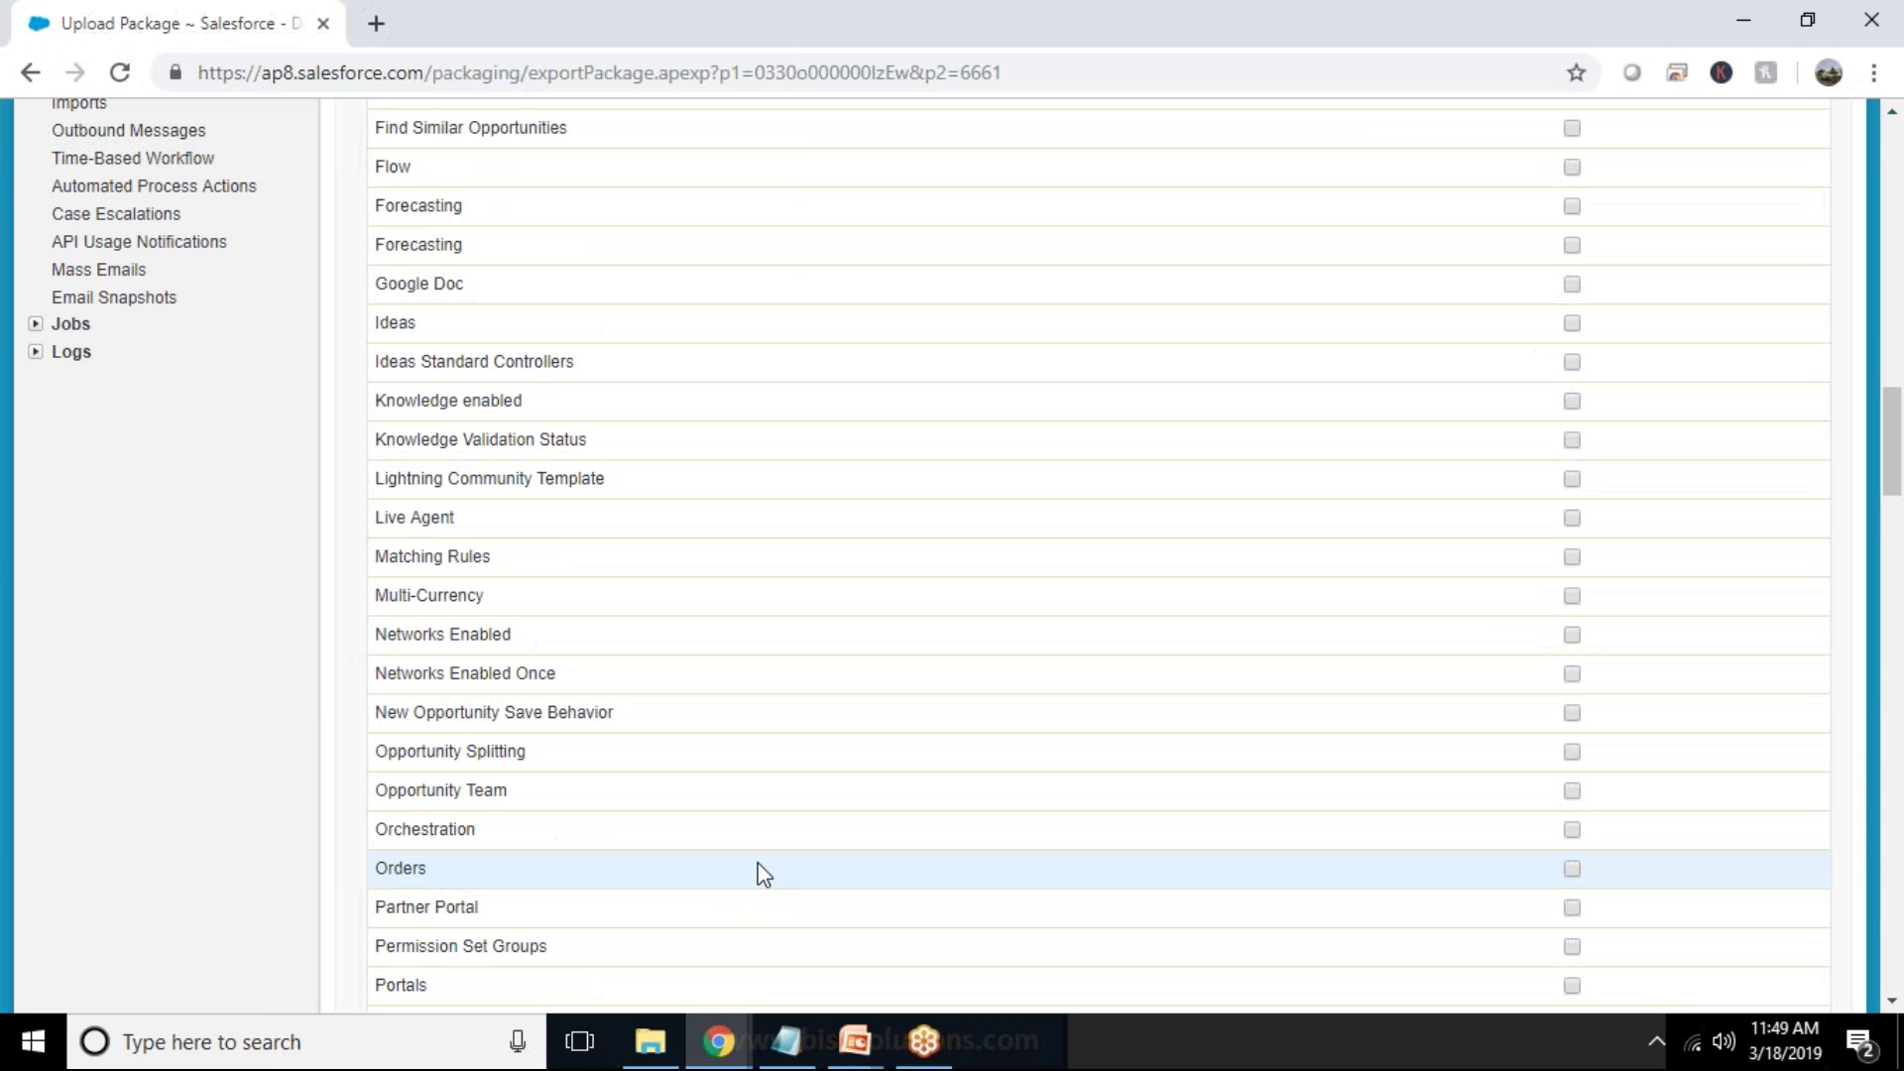
scroll(764, 875, "up", 6)
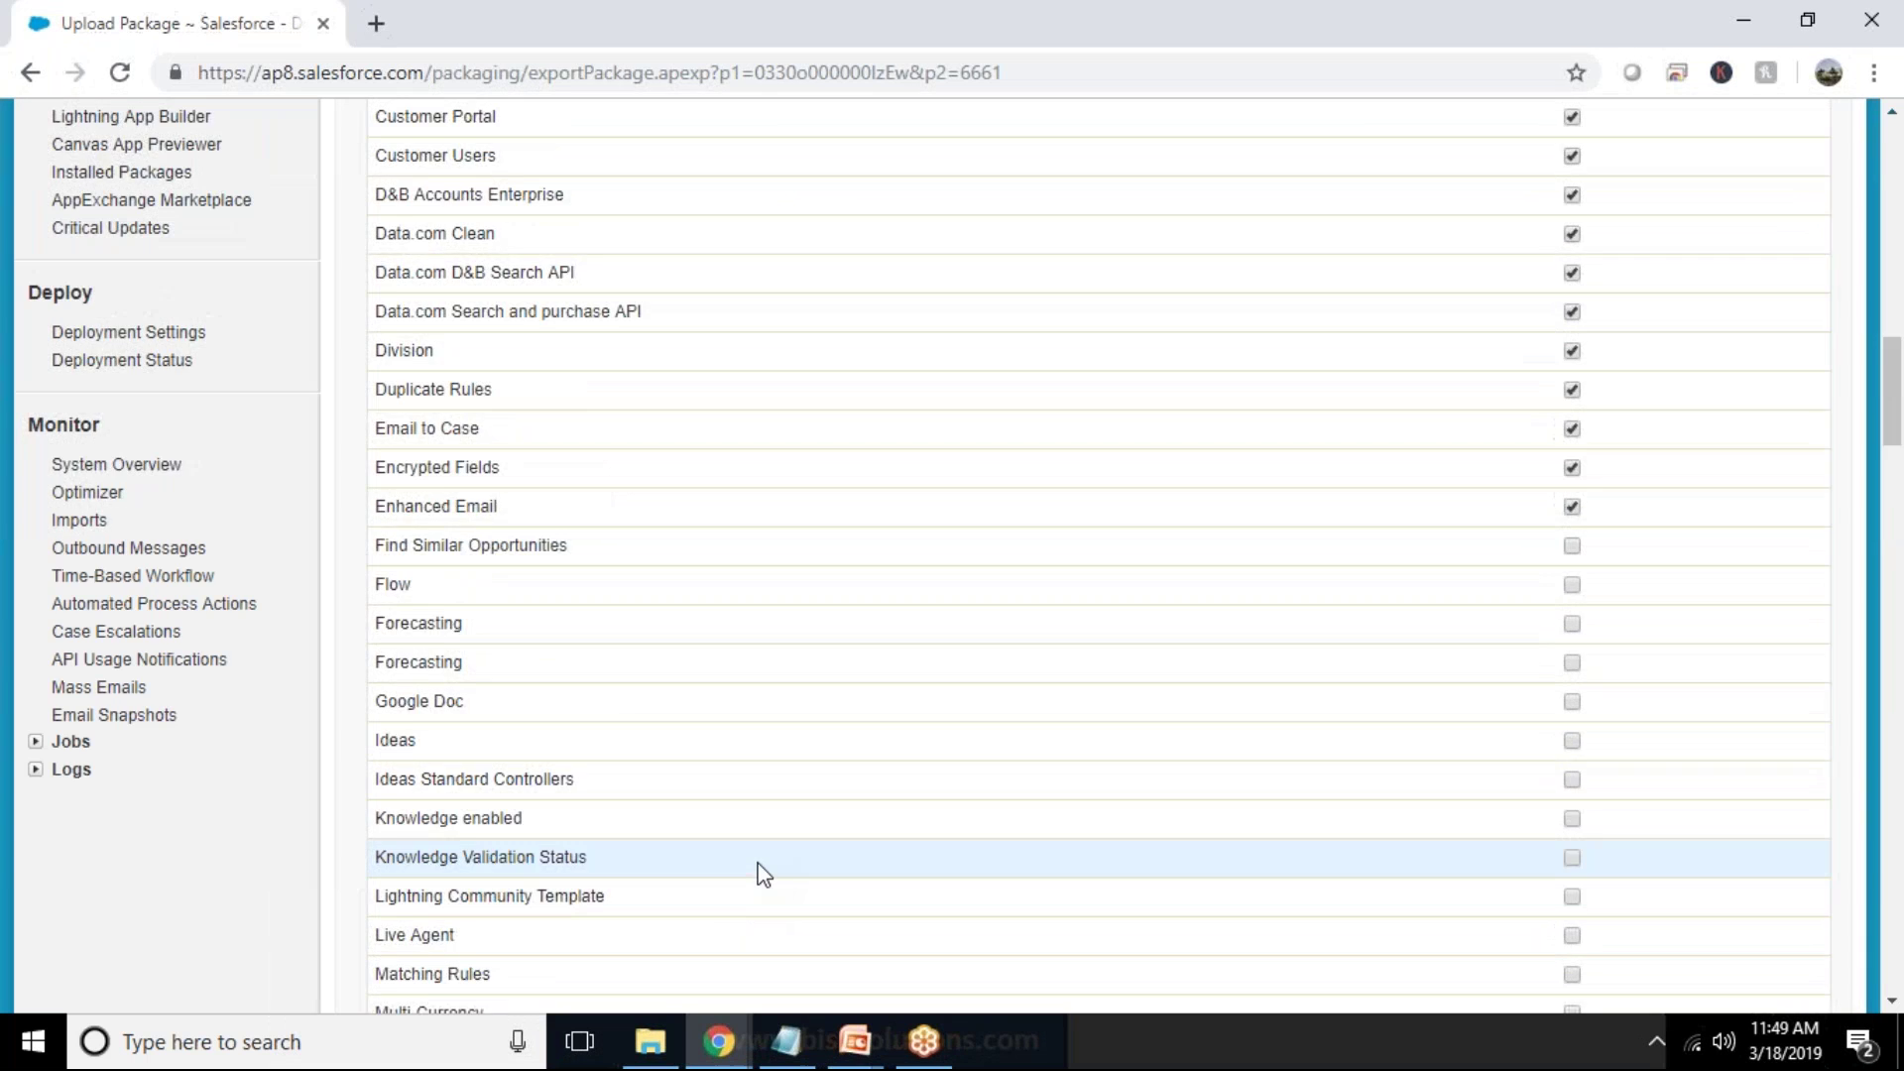
scroll(763, 875, "up", 4)
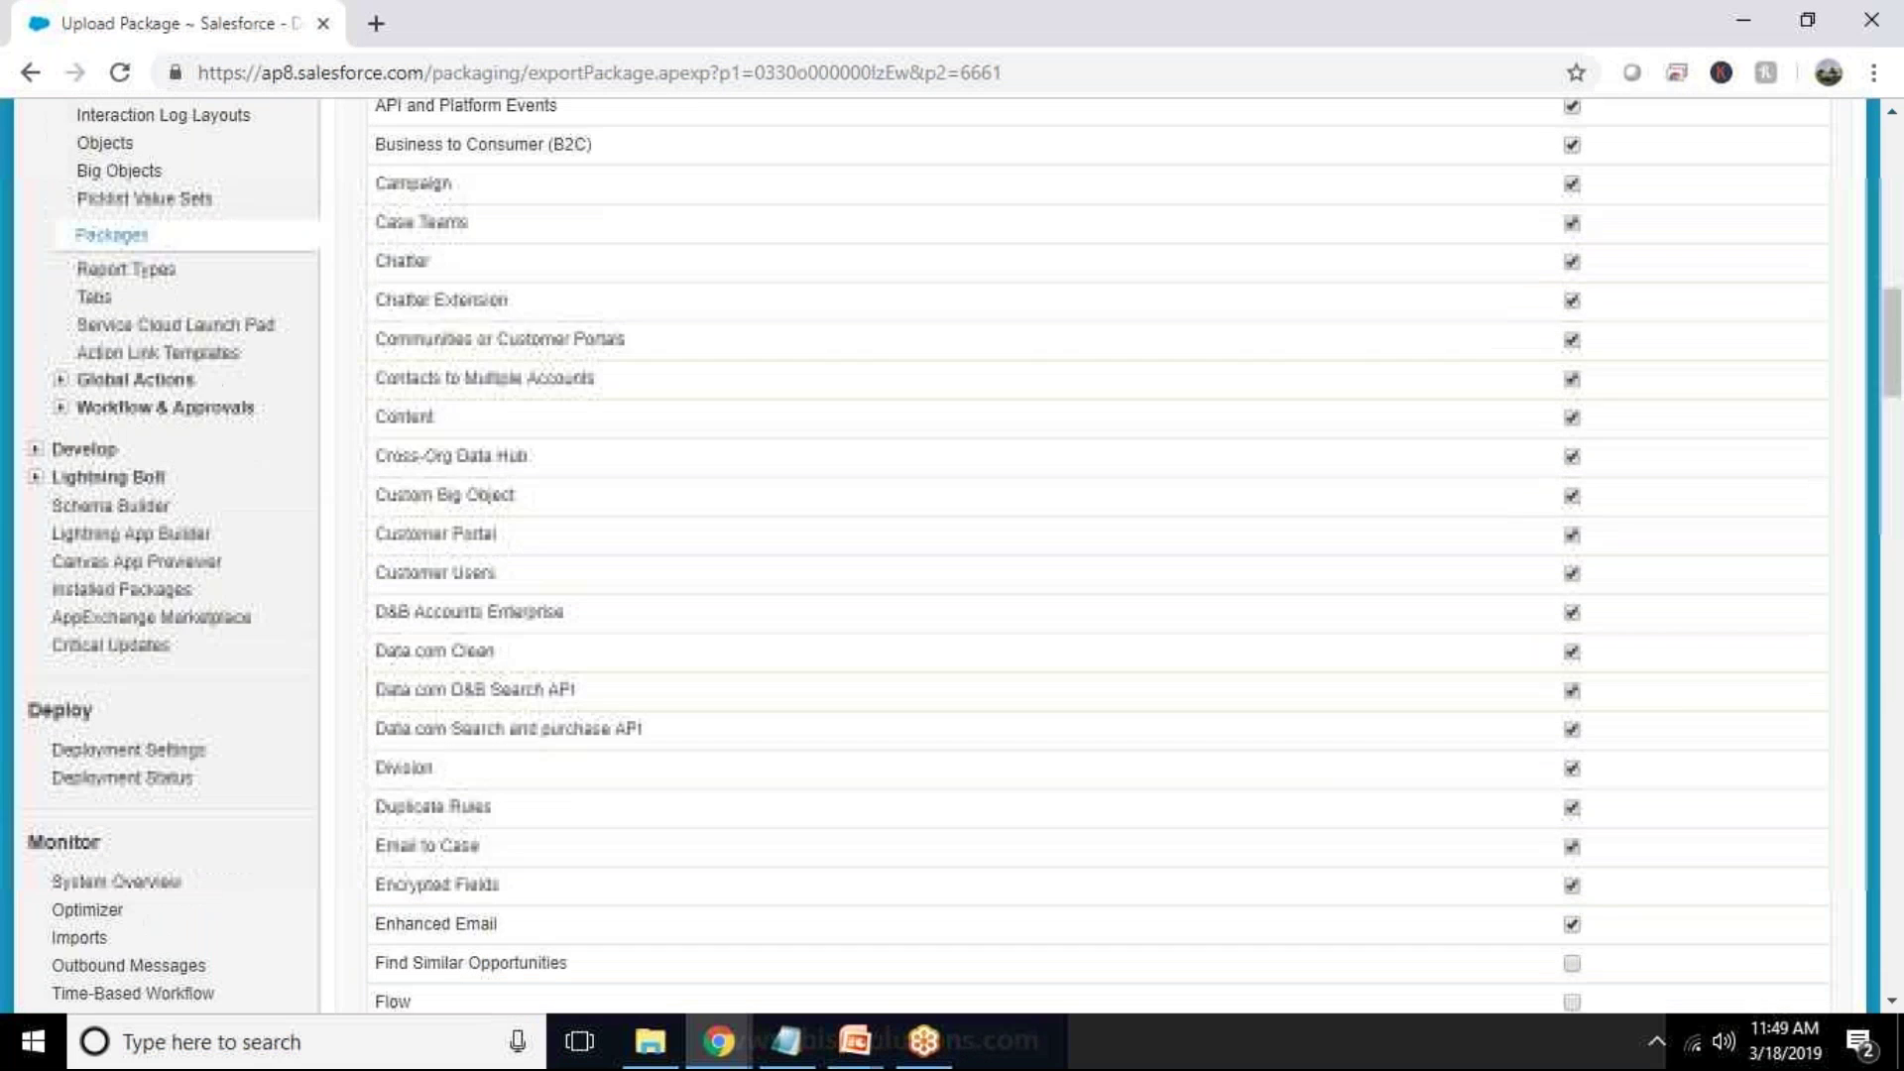
scroll(764, 875, "up", 4)
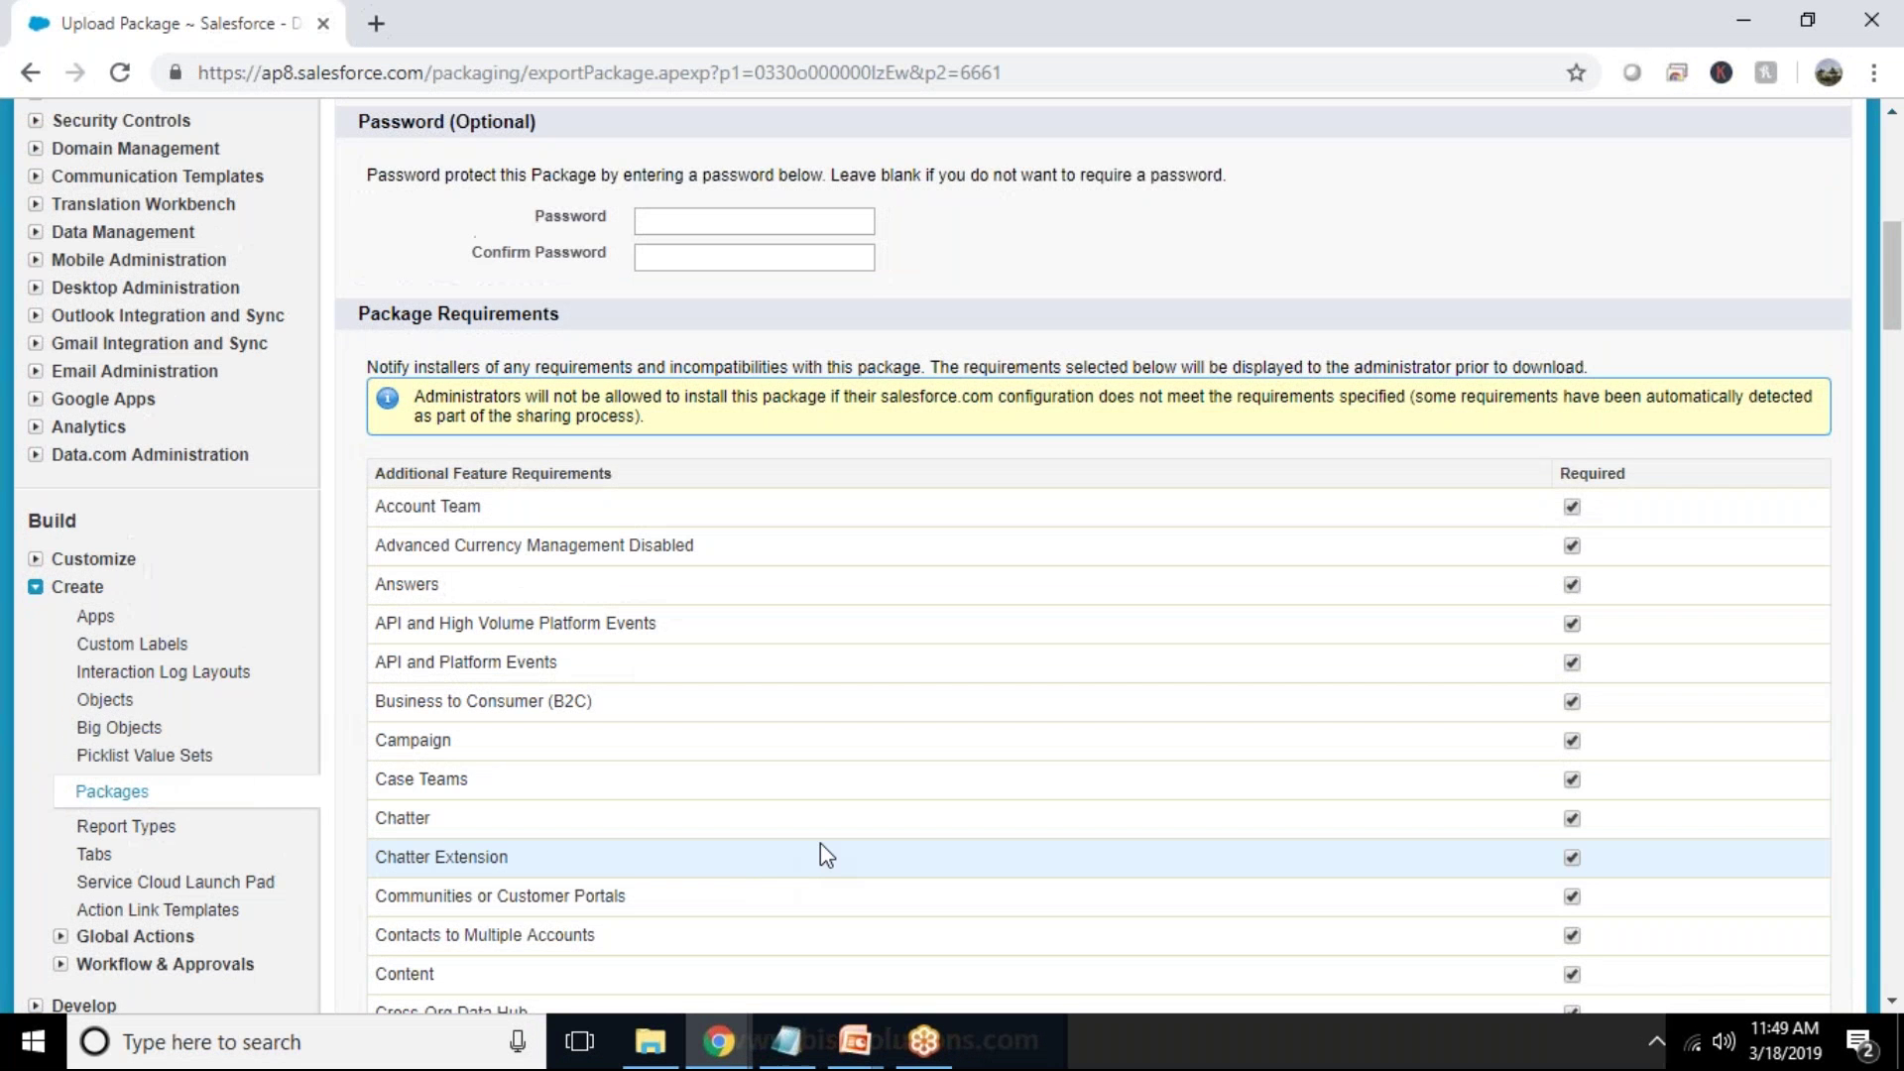
scroll(822, 851, "down", 15)
scroll(823, 846, "down", 10)
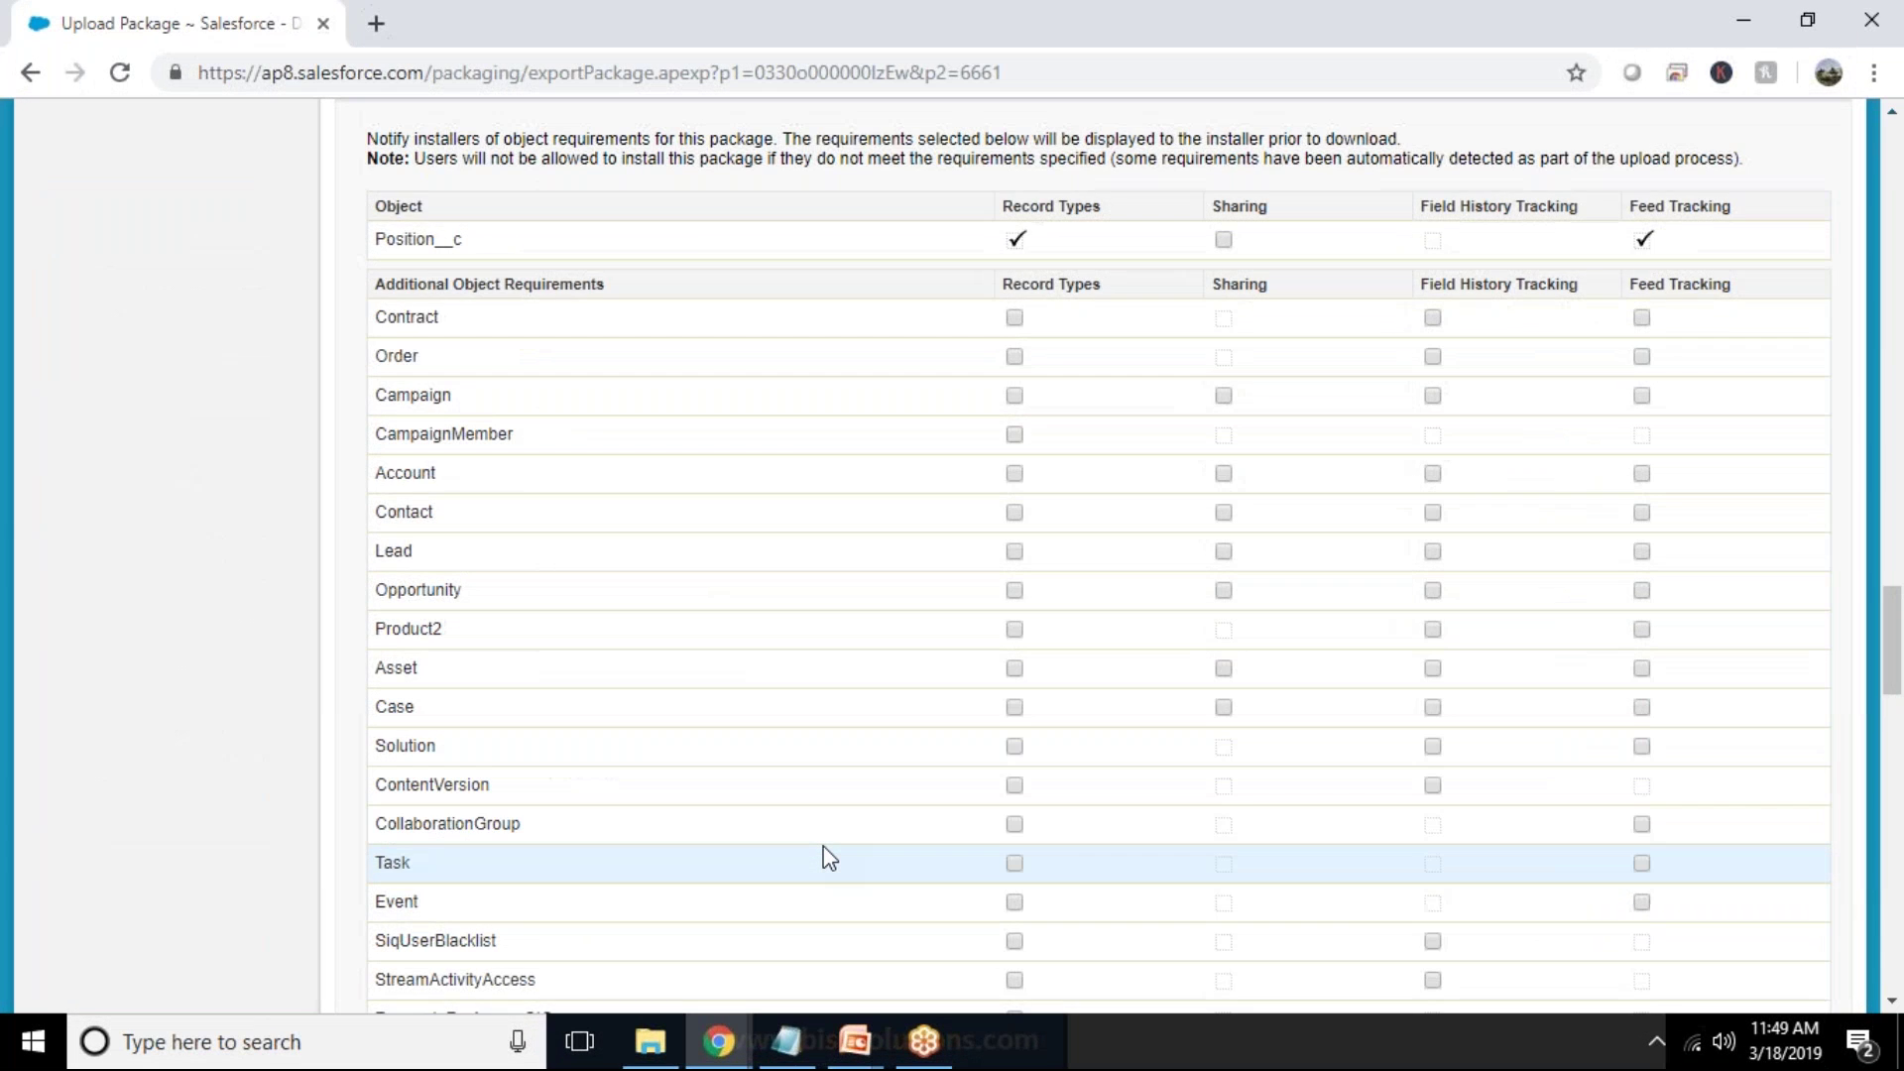
left_click(1225, 240)
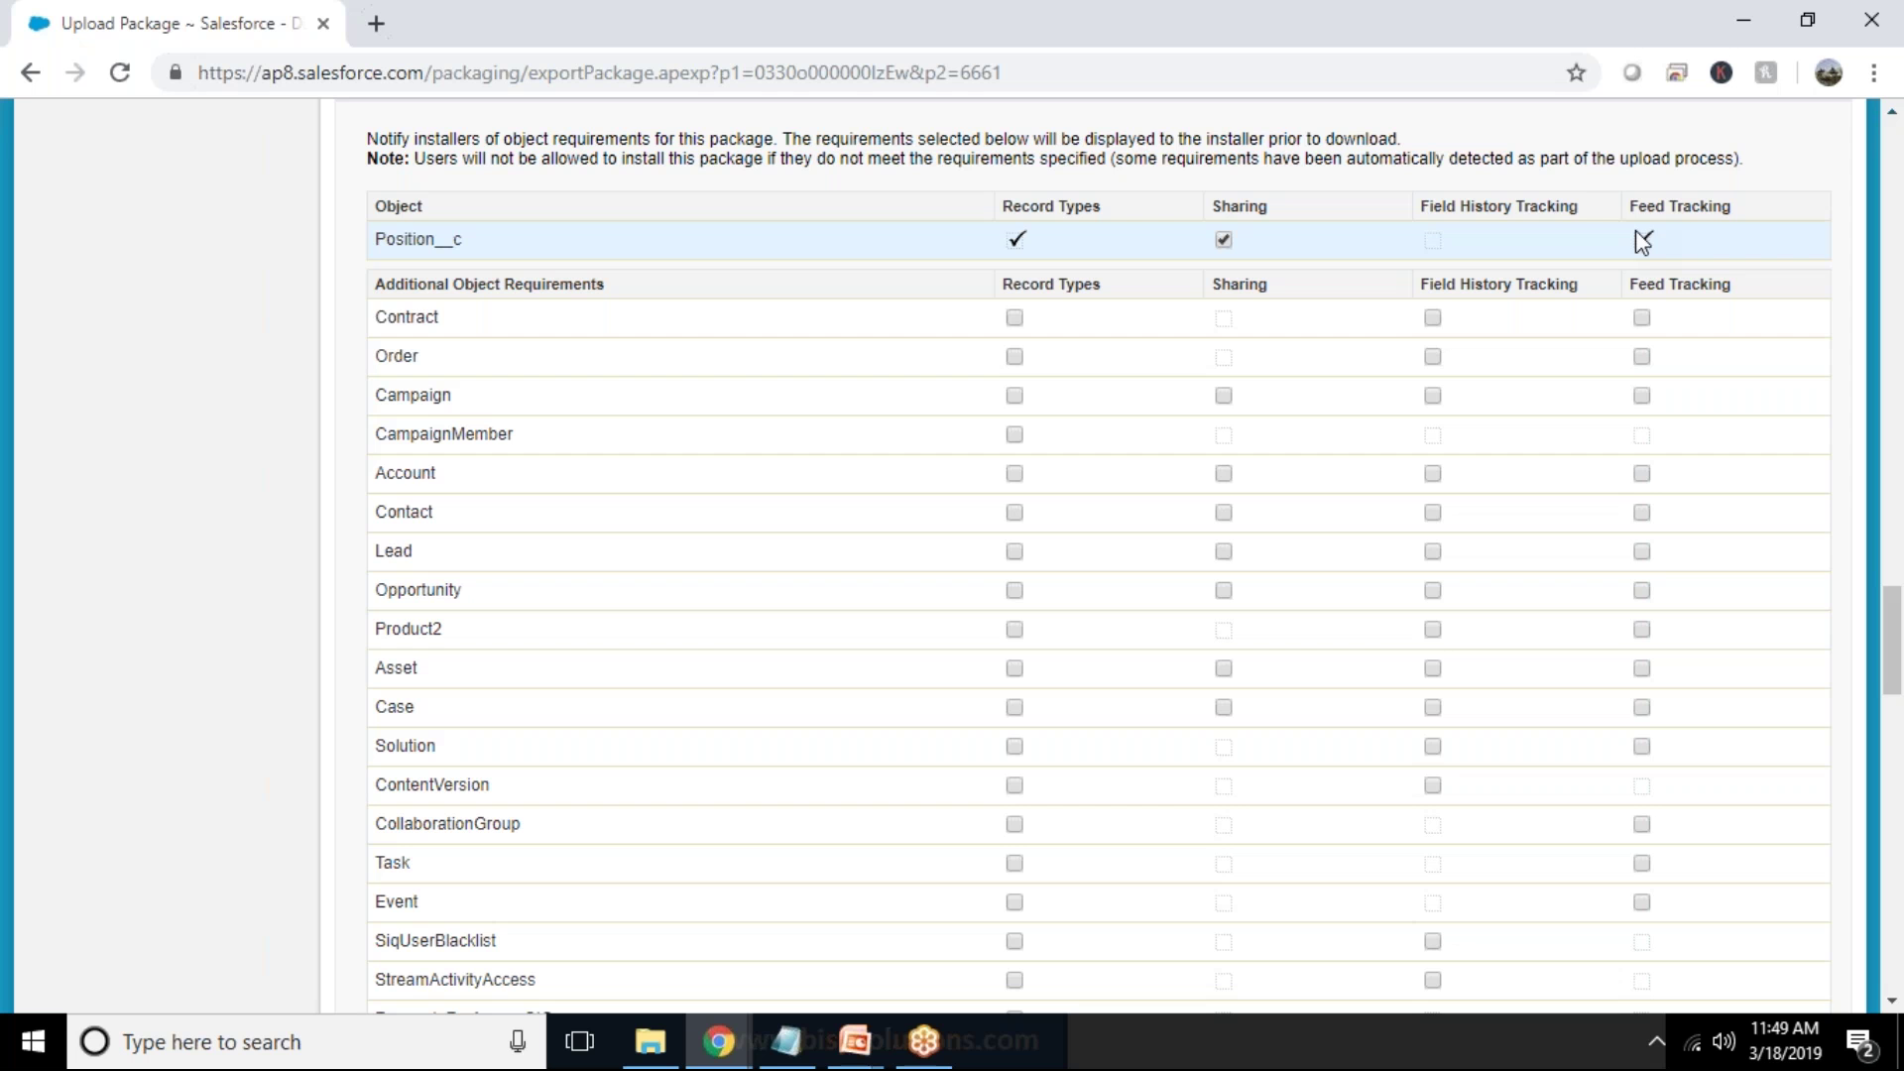
Step: Upload package version 1.0 with these requirements
scroll(527, 664, "down", 3)
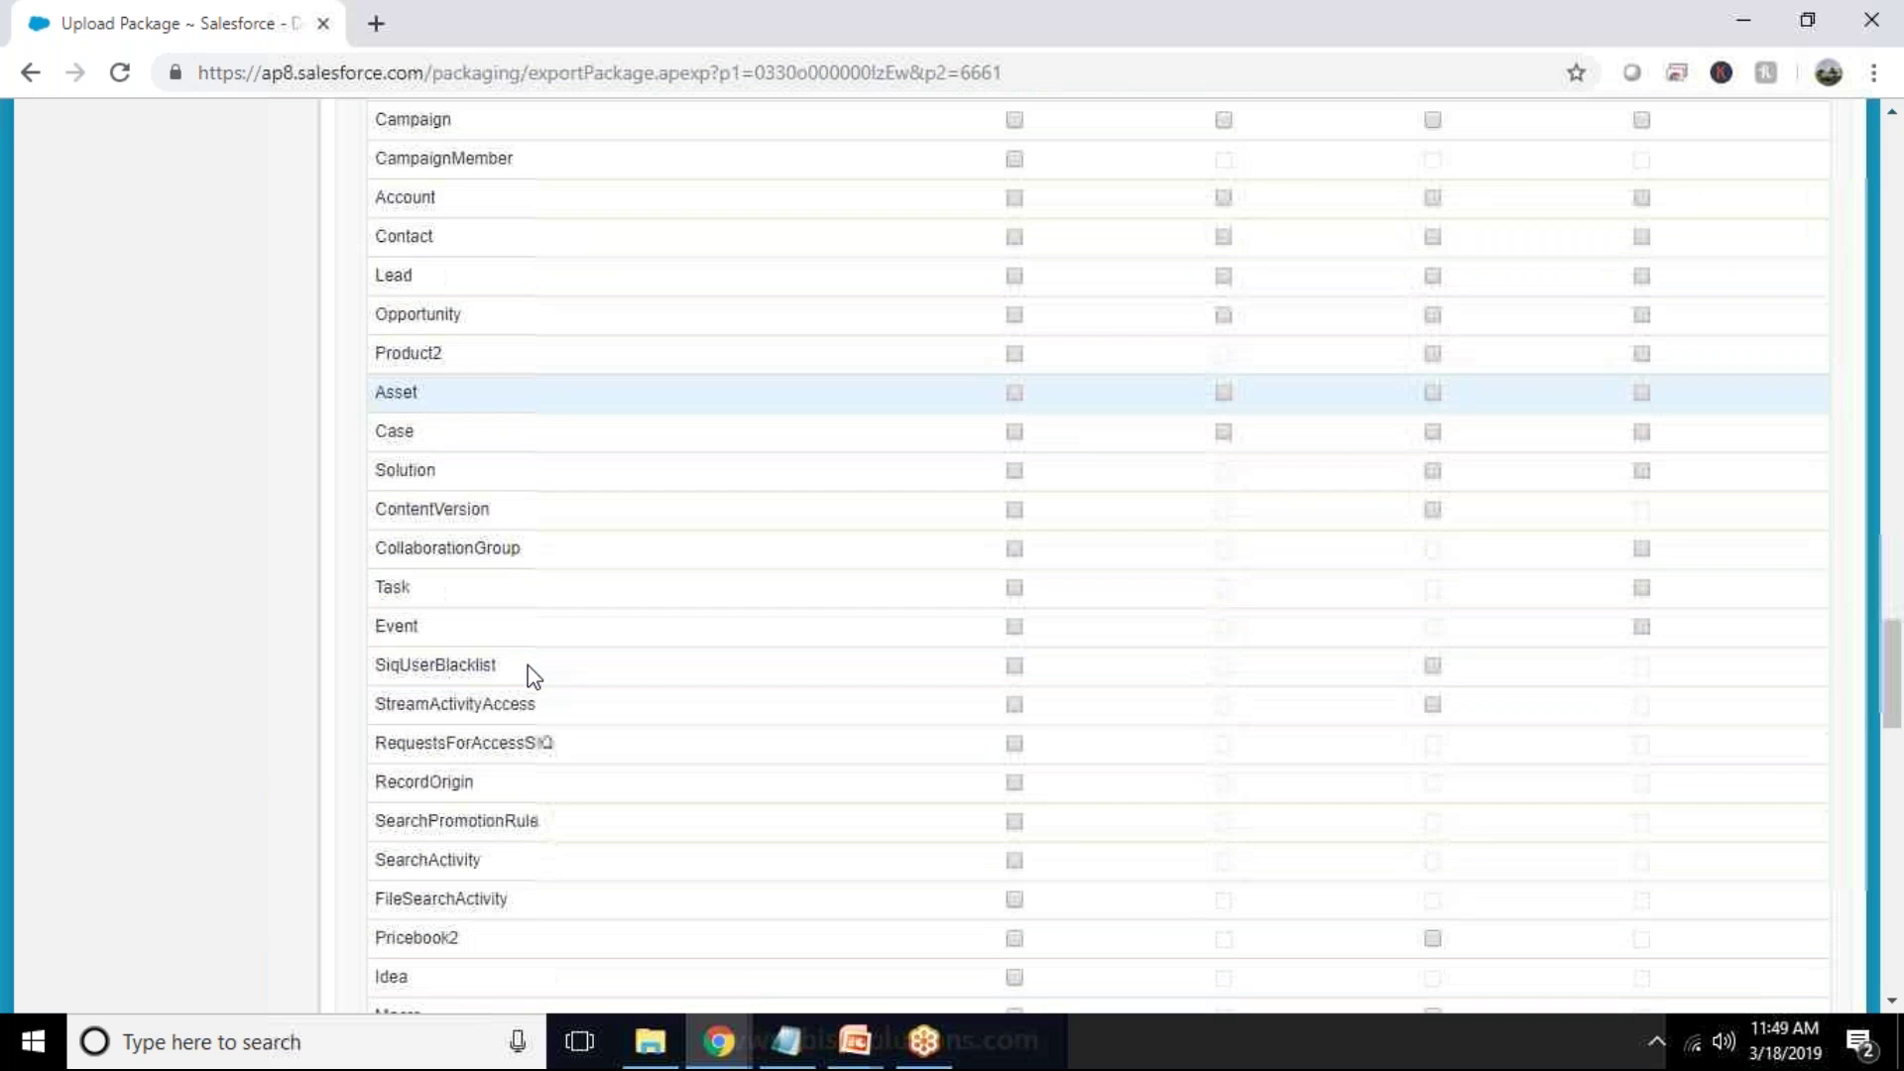
scroll(506, 783, "down", 7)
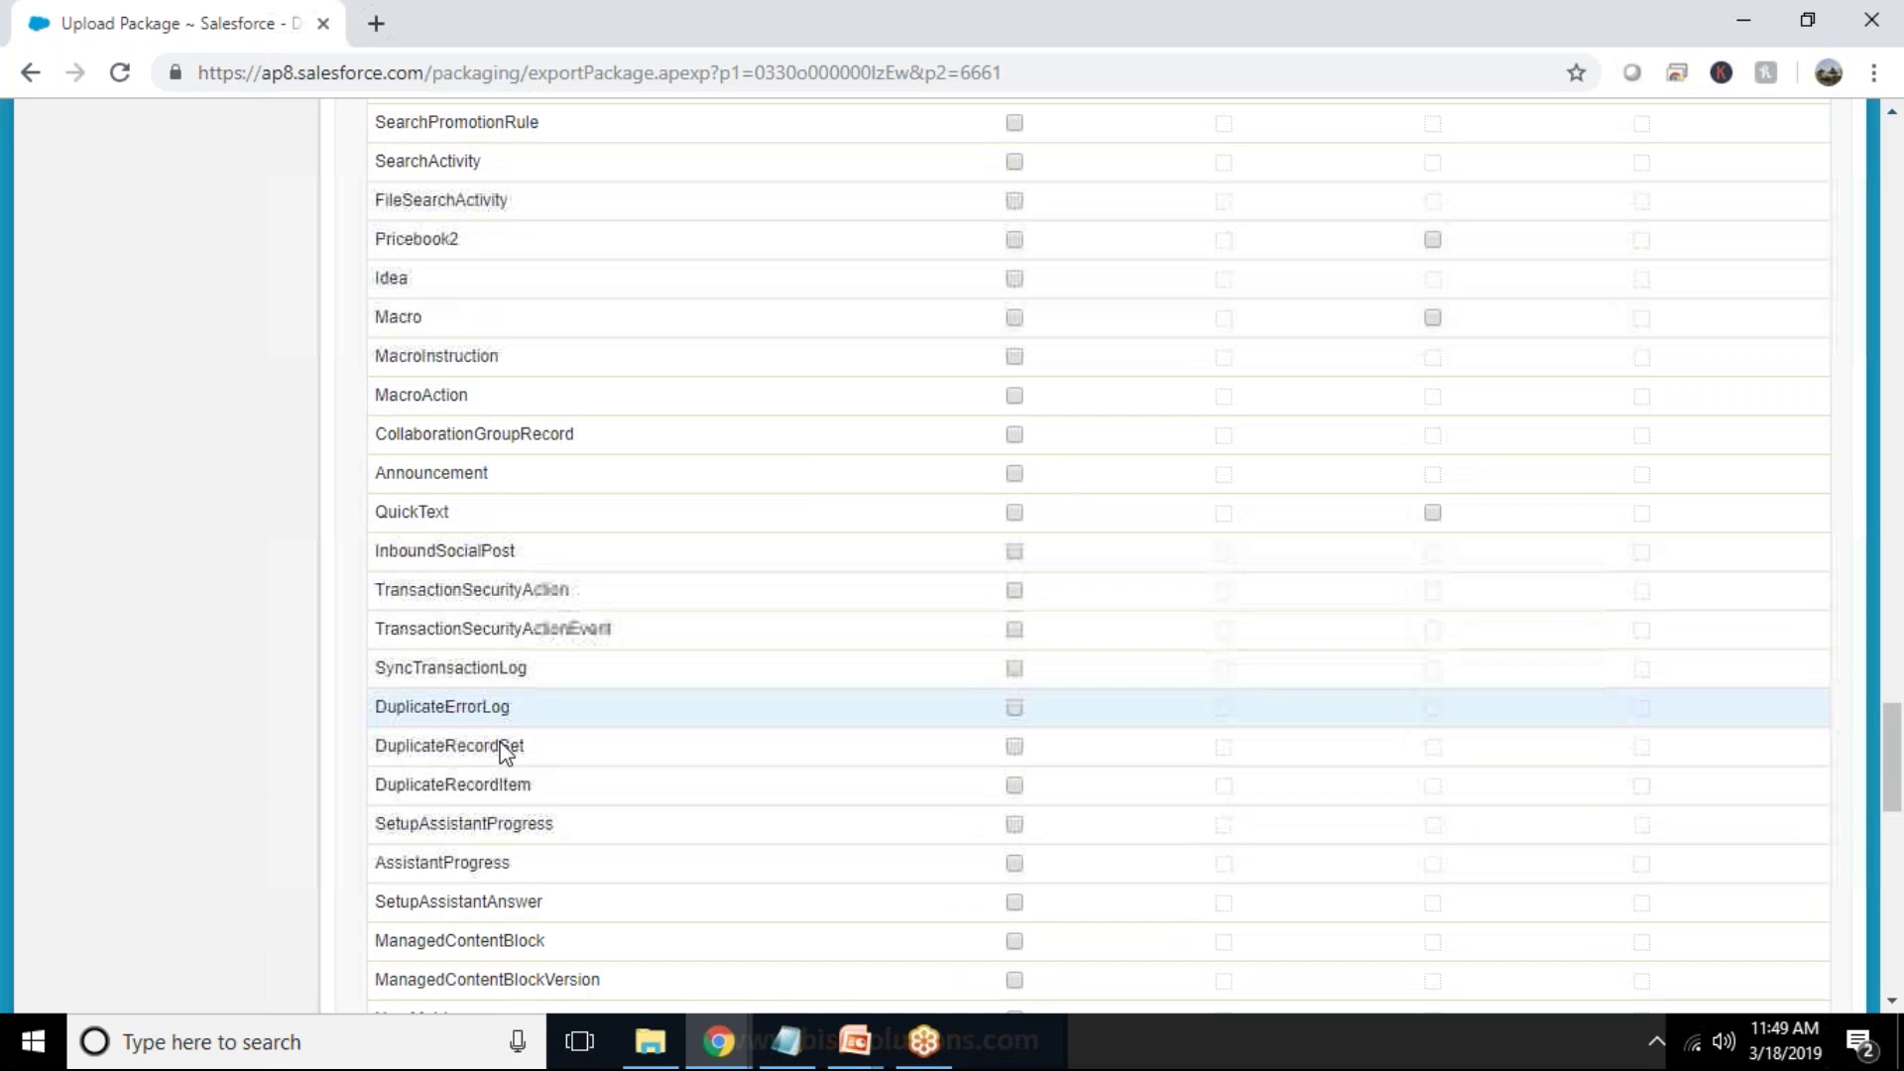
scroll(506, 744, "down", 15)
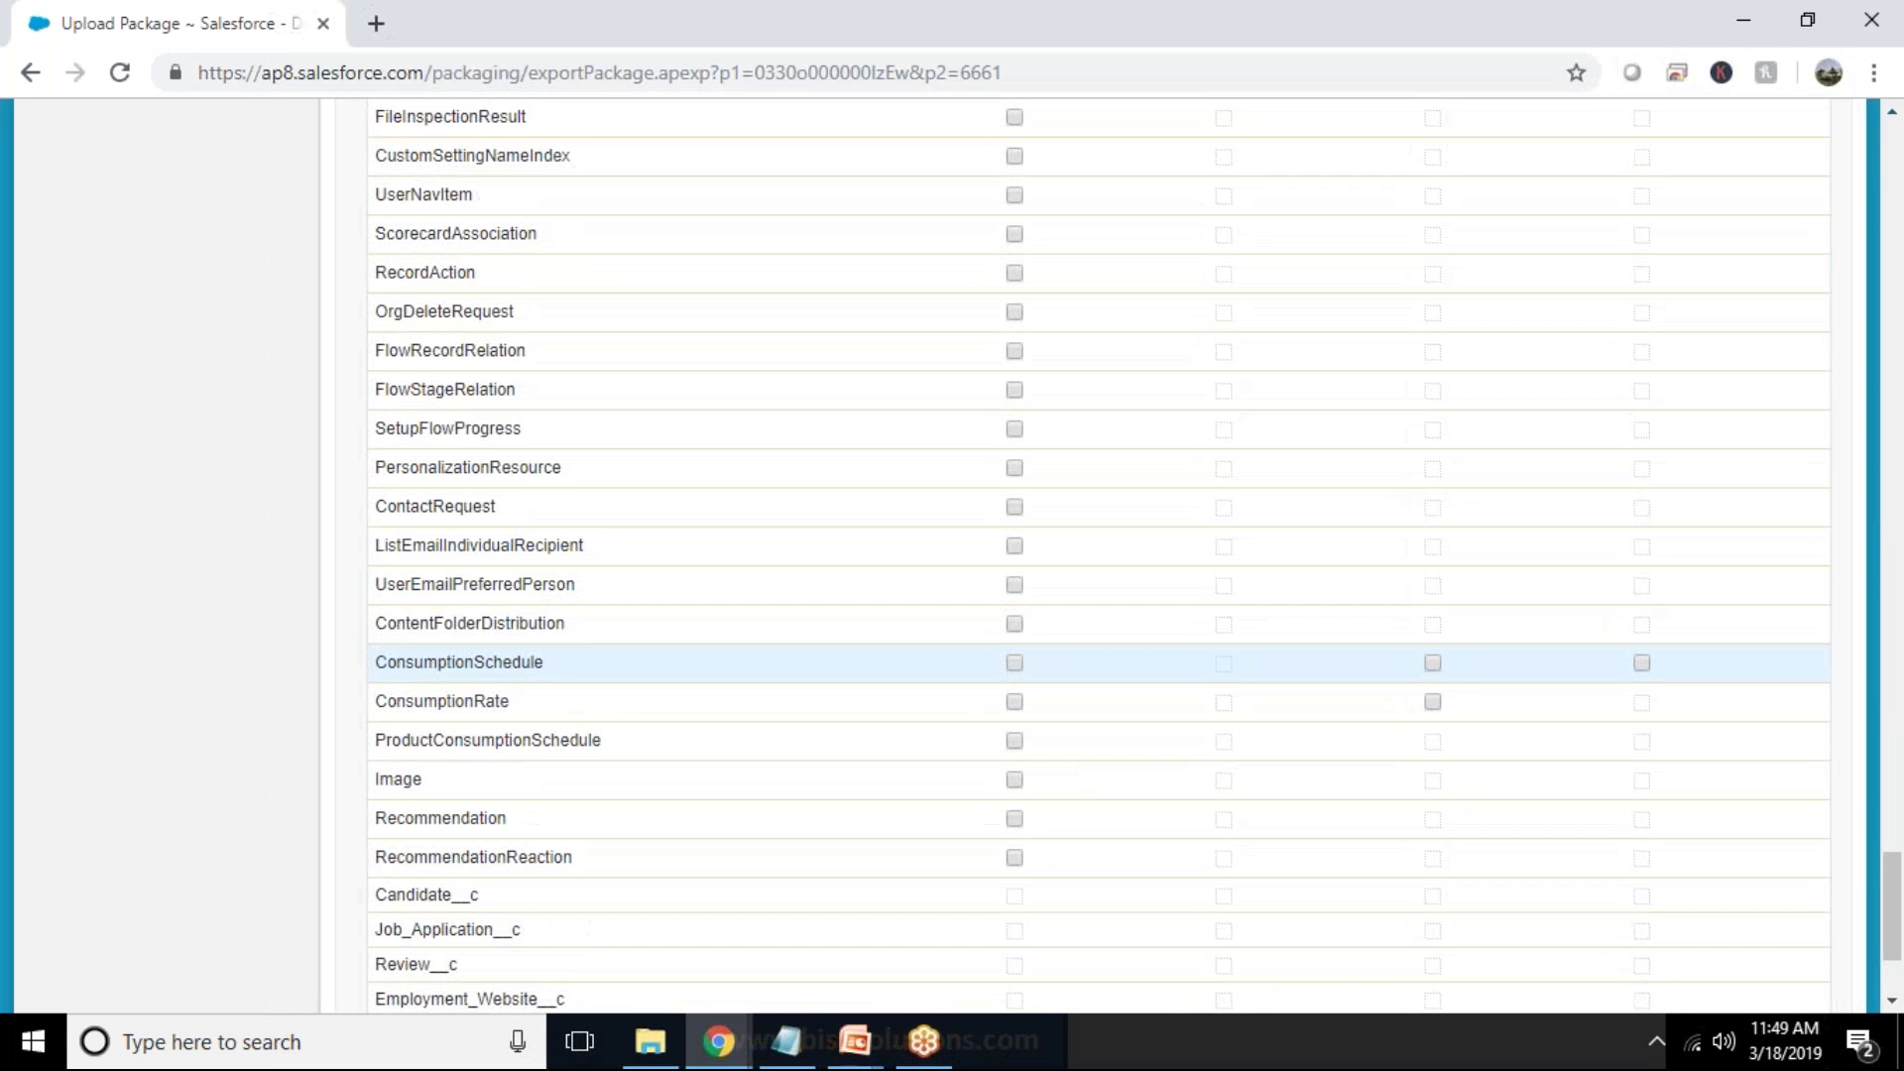
scroll(486, 467, "up", 1)
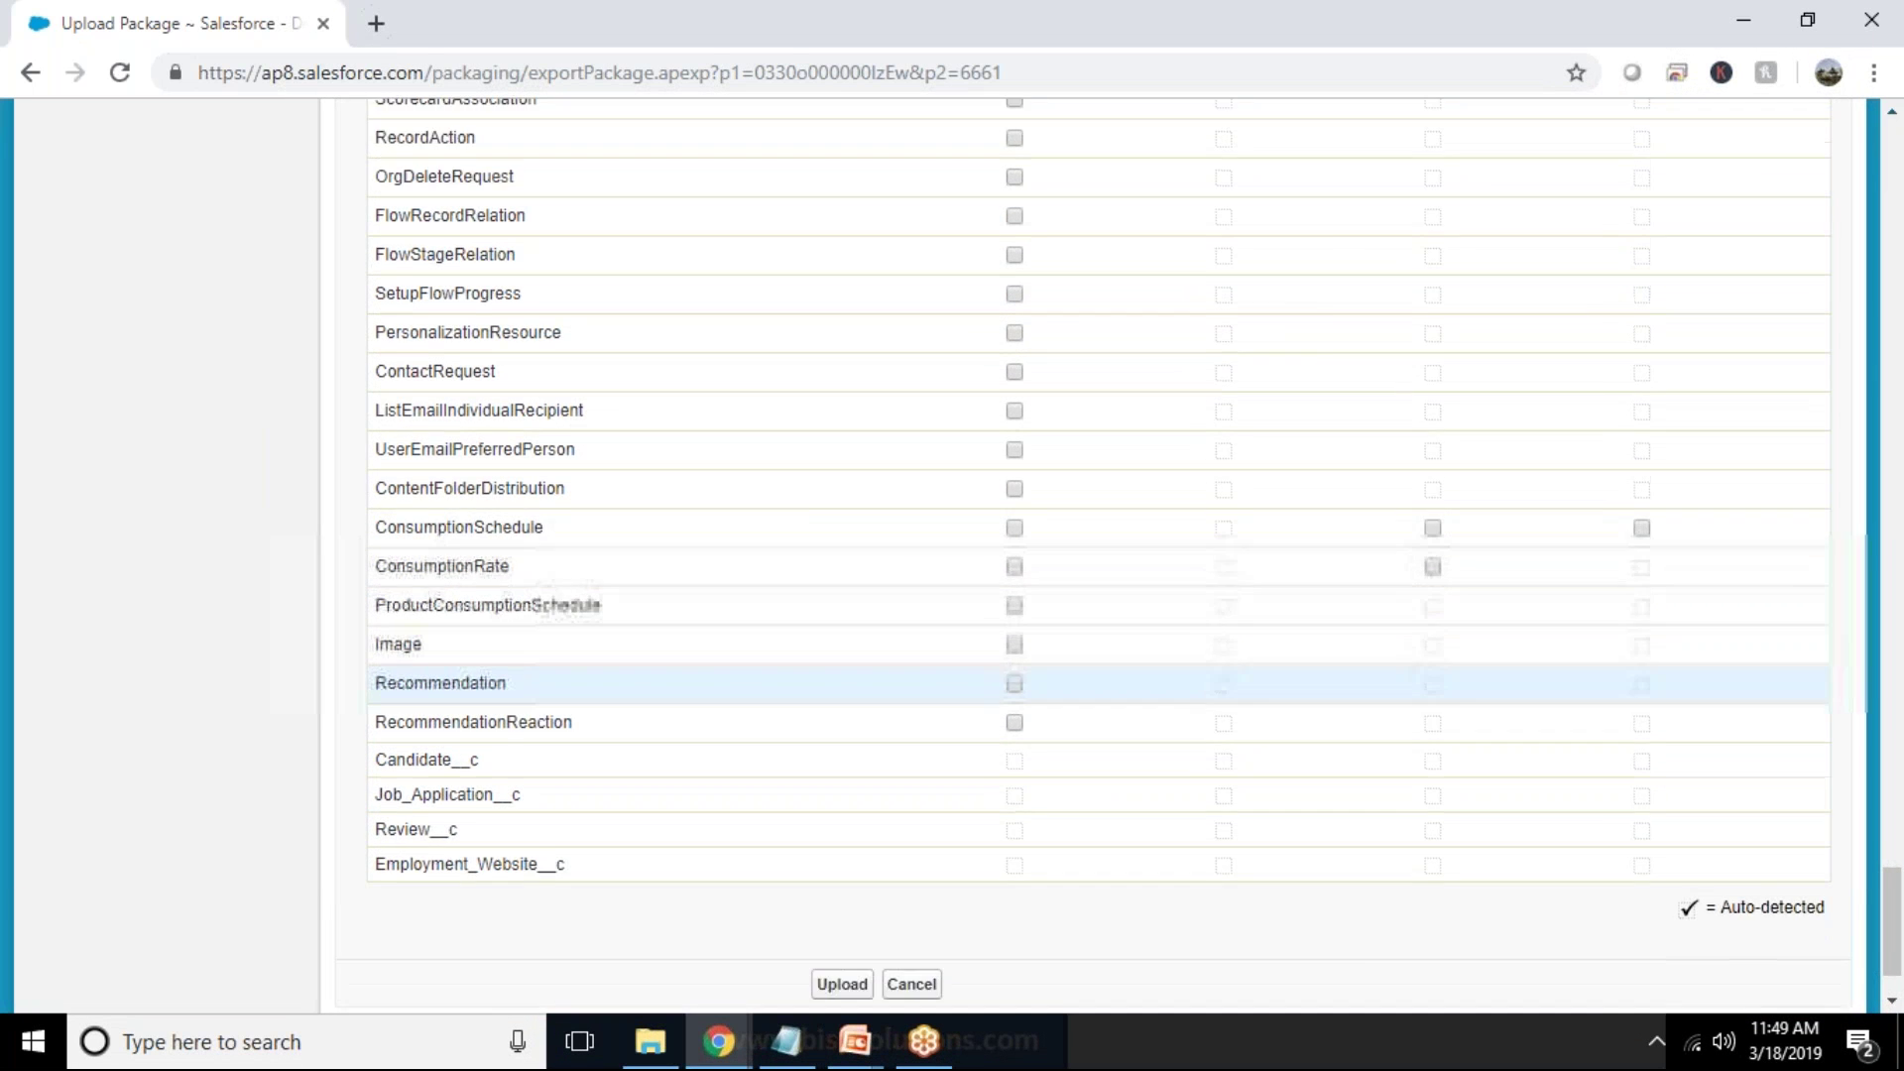
scroll(1027, 719, "down", 2)
left_click(842, 877)
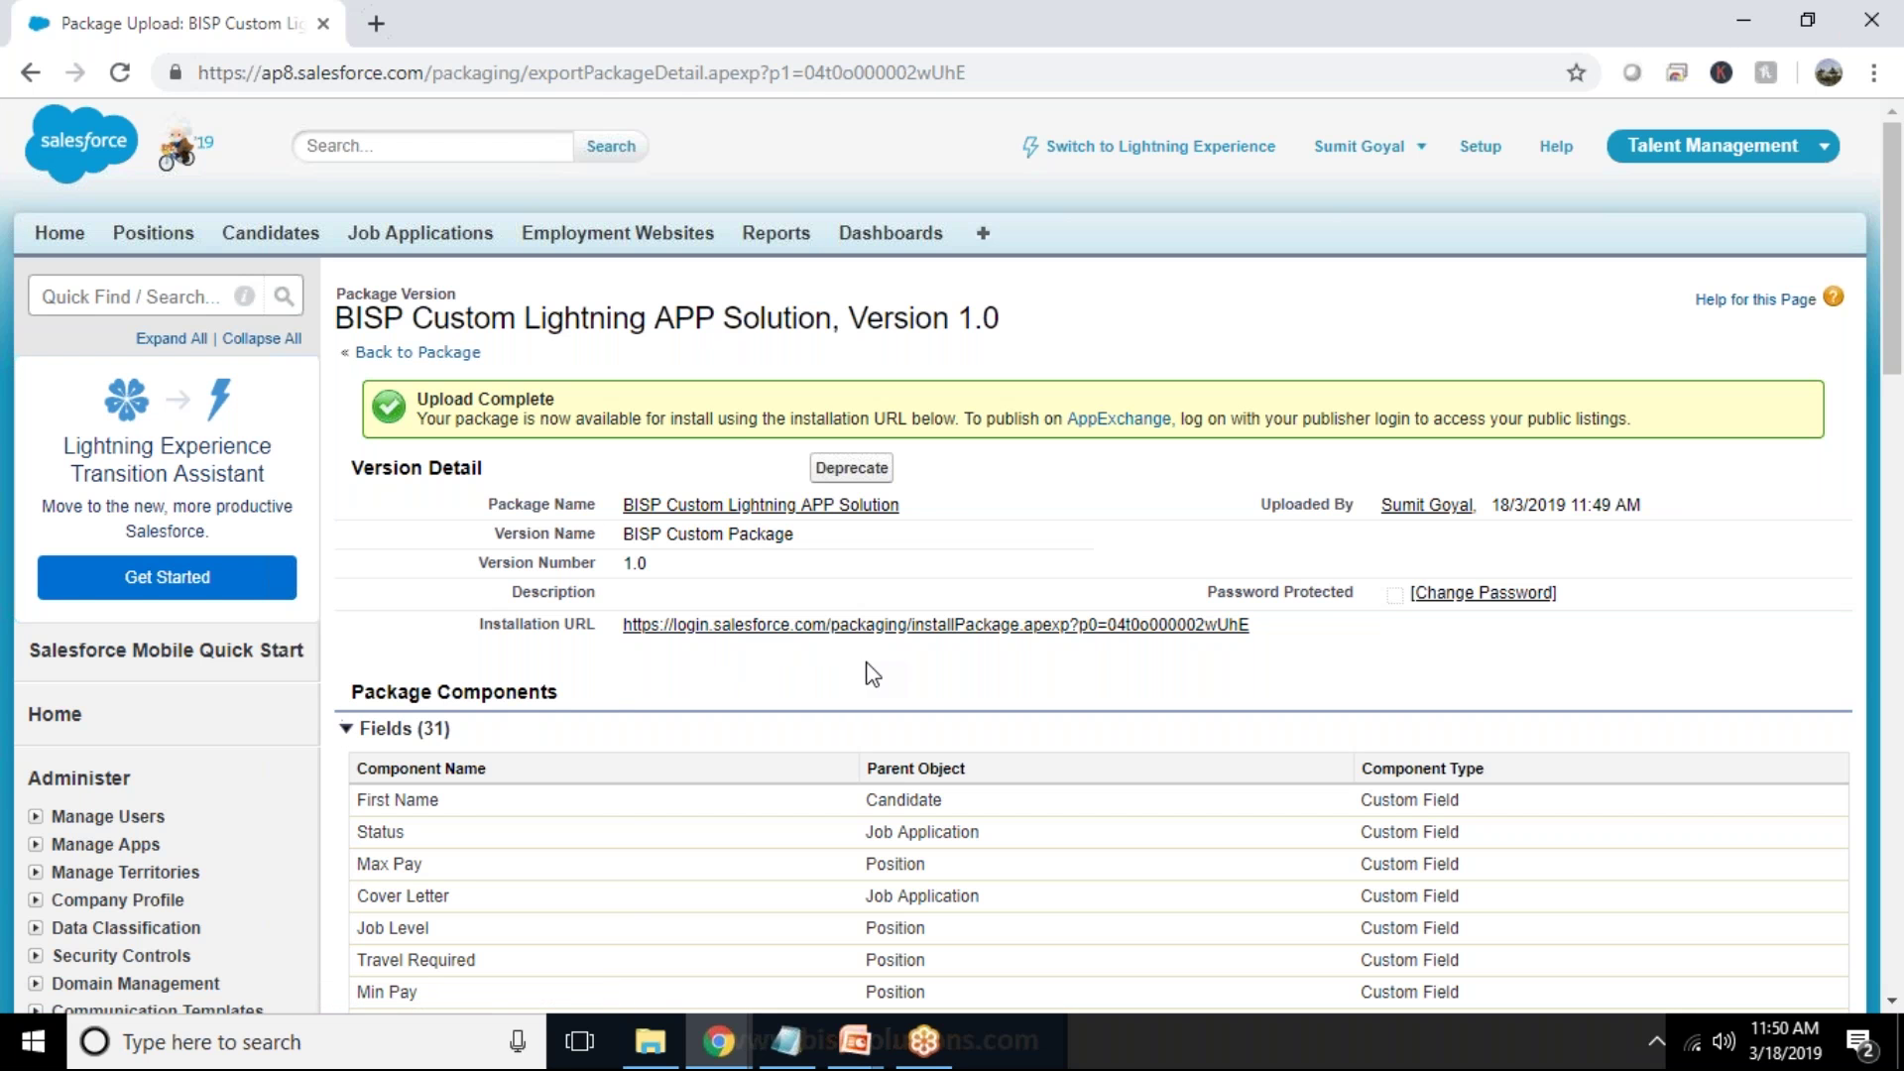
Step: Open a Chrome incognito window and go to the Salesforce login page
left_click(1873, 72)
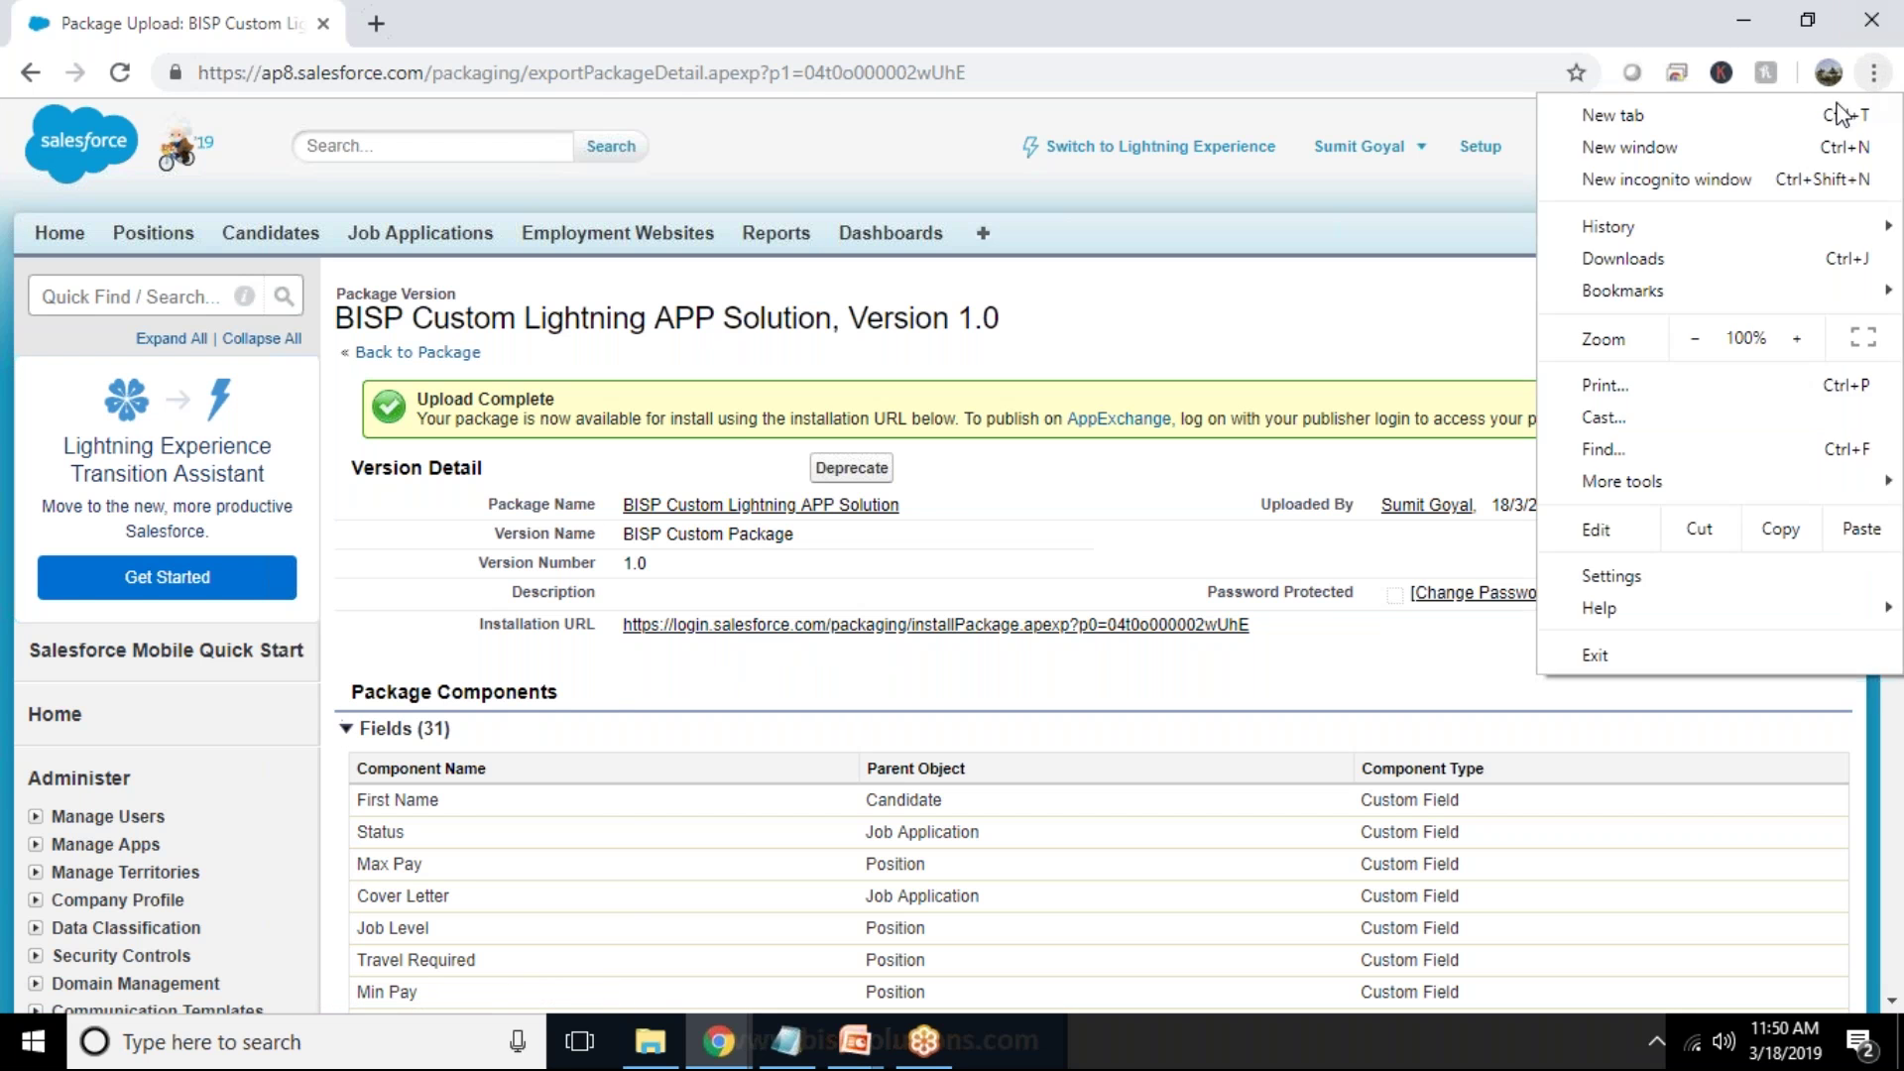
left_click(1616, 183)
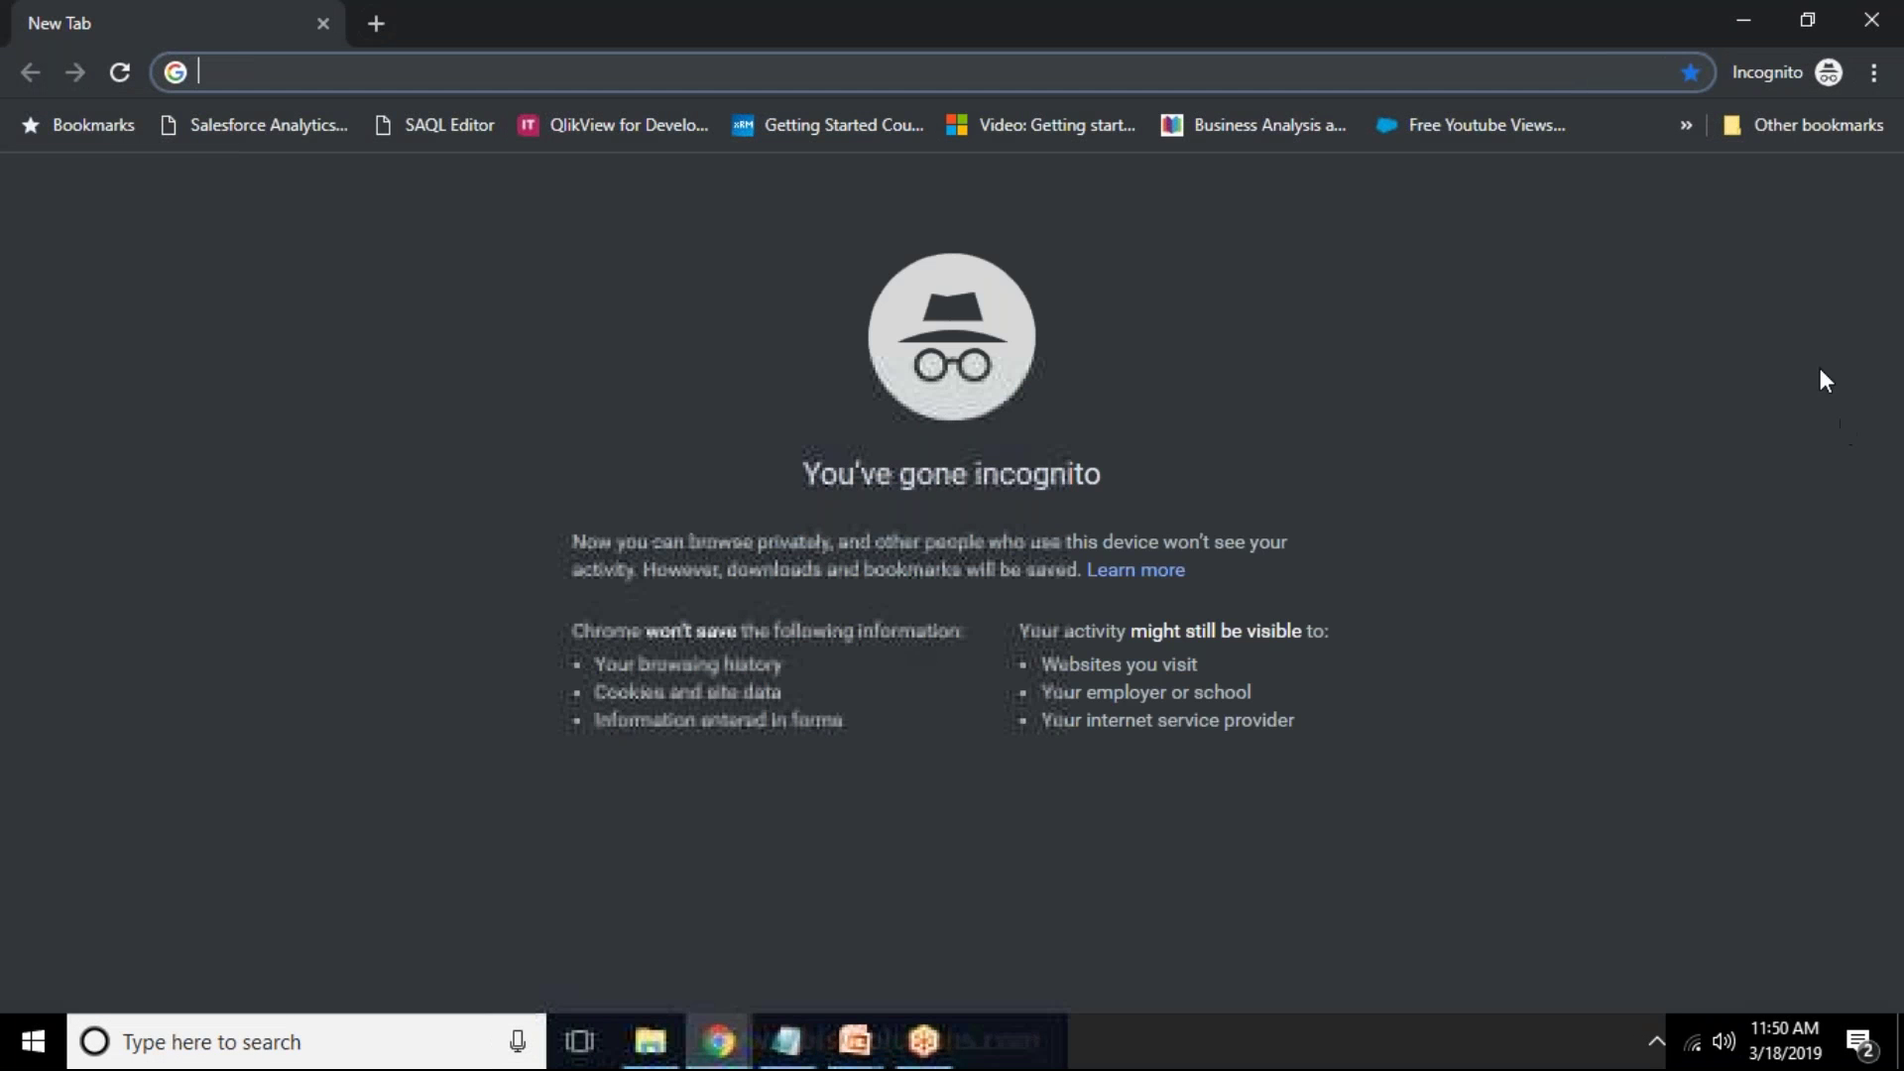
type("salesforce.com")
key("Return")
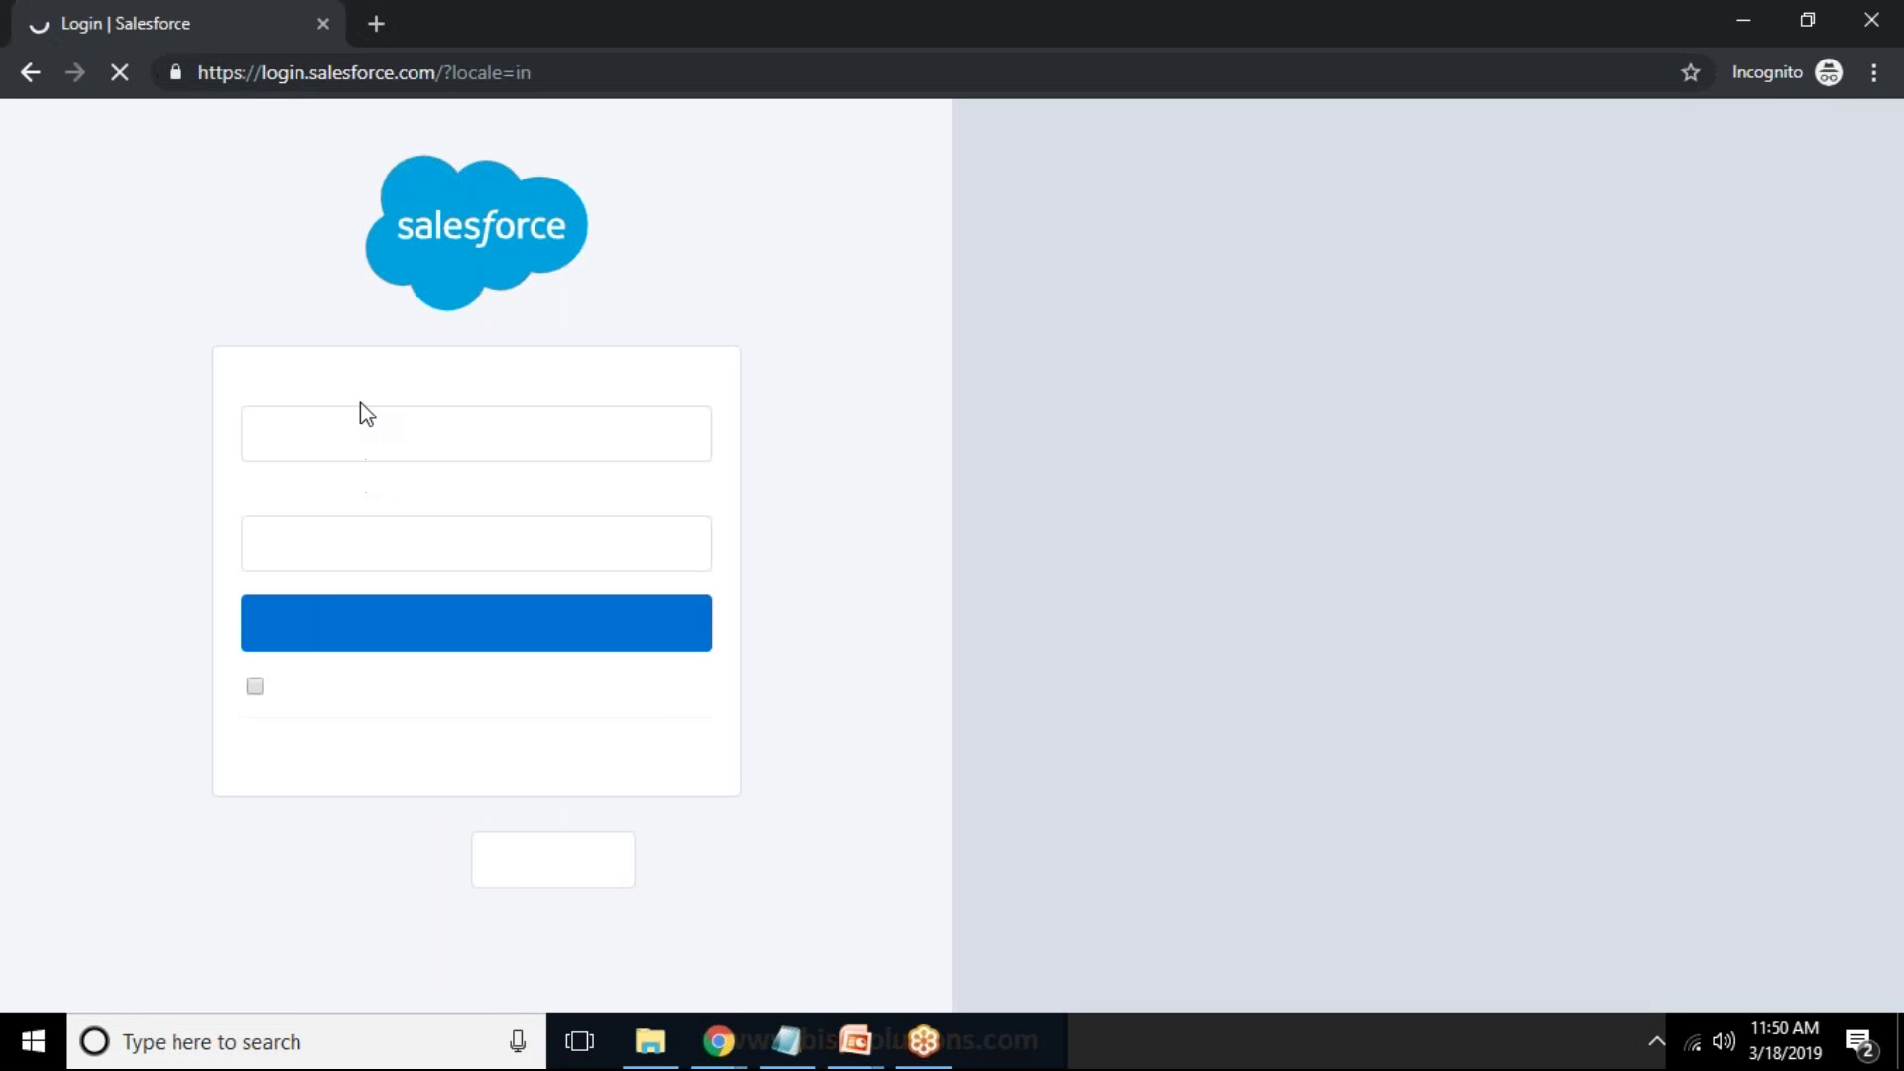
Step: Sign in with the second org's username, then paste and submit the emailed verification code
left_click(370, 441)
key("ctrl+v")
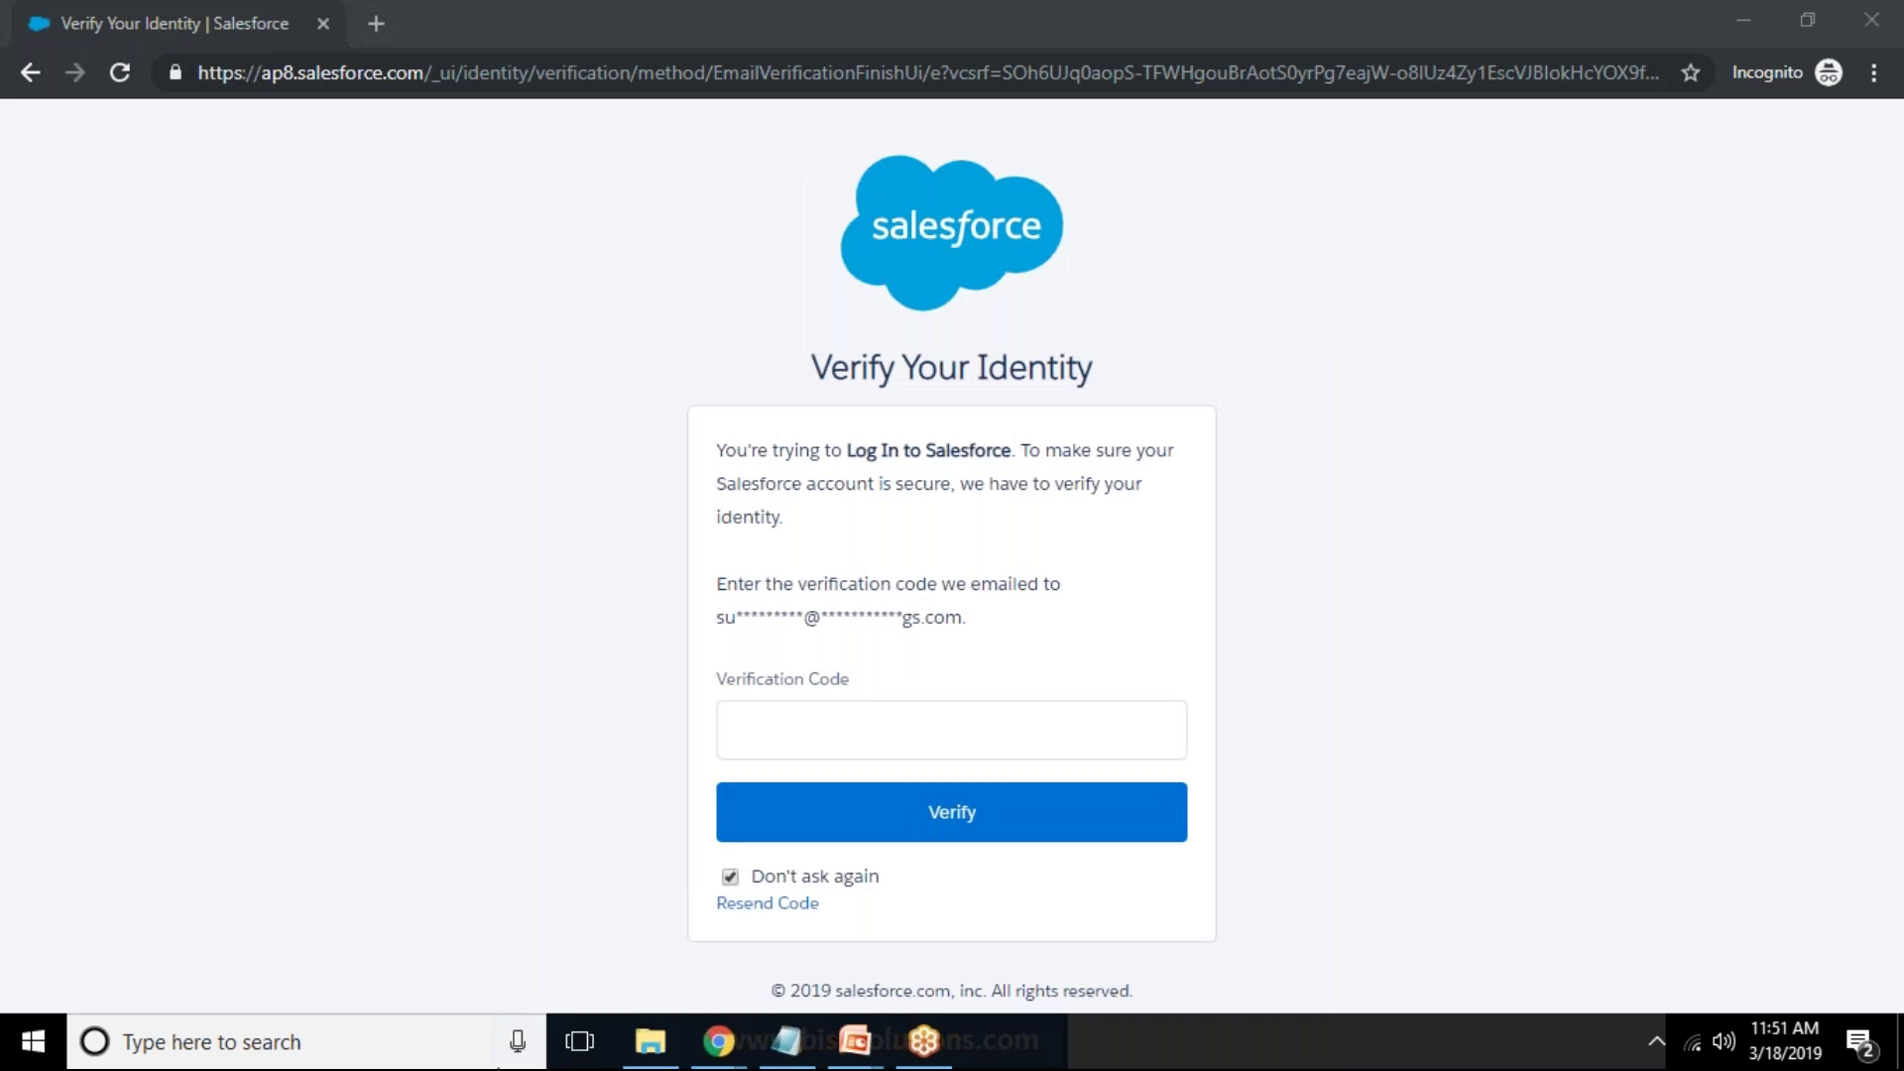
key("ctrl+v")
key("Return")
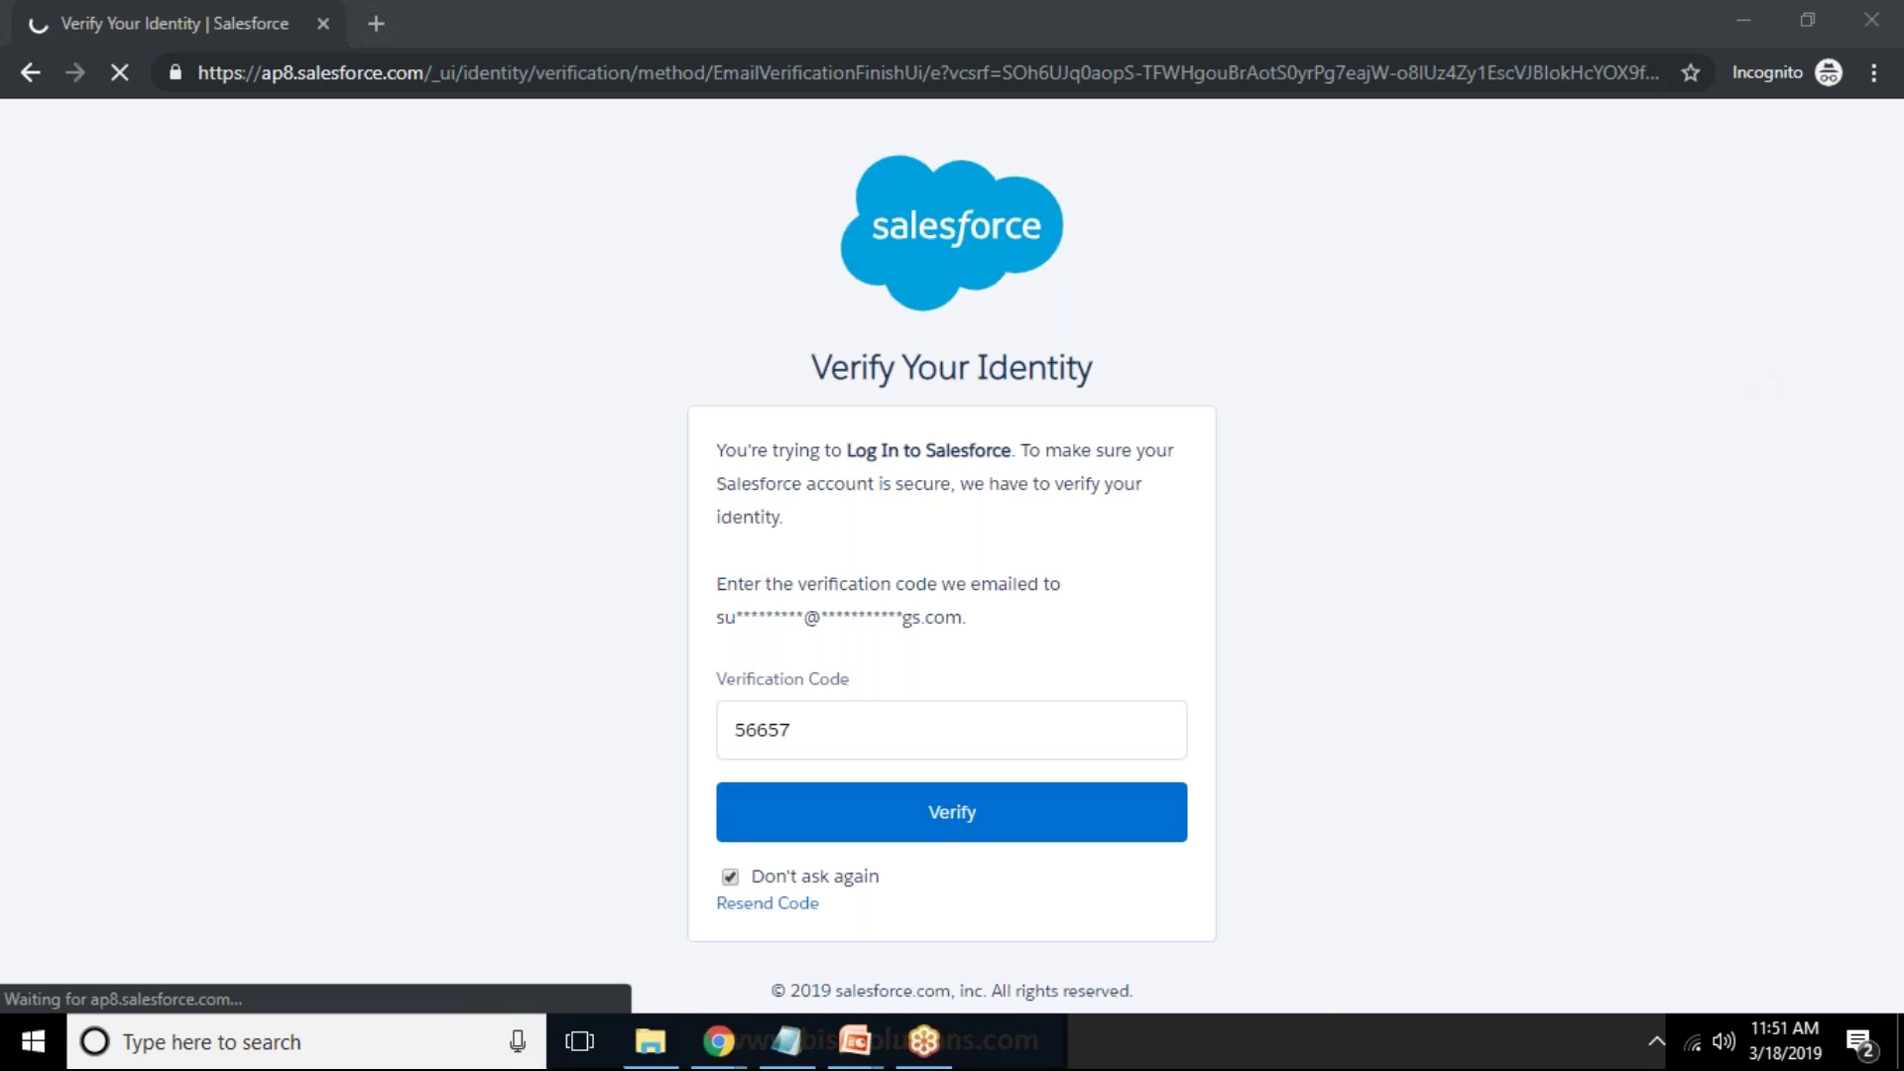
Step: Copy the install package path from the Upload Complete page's Installation URL
mouse_move(719, 1041)
left_click(876, 906)
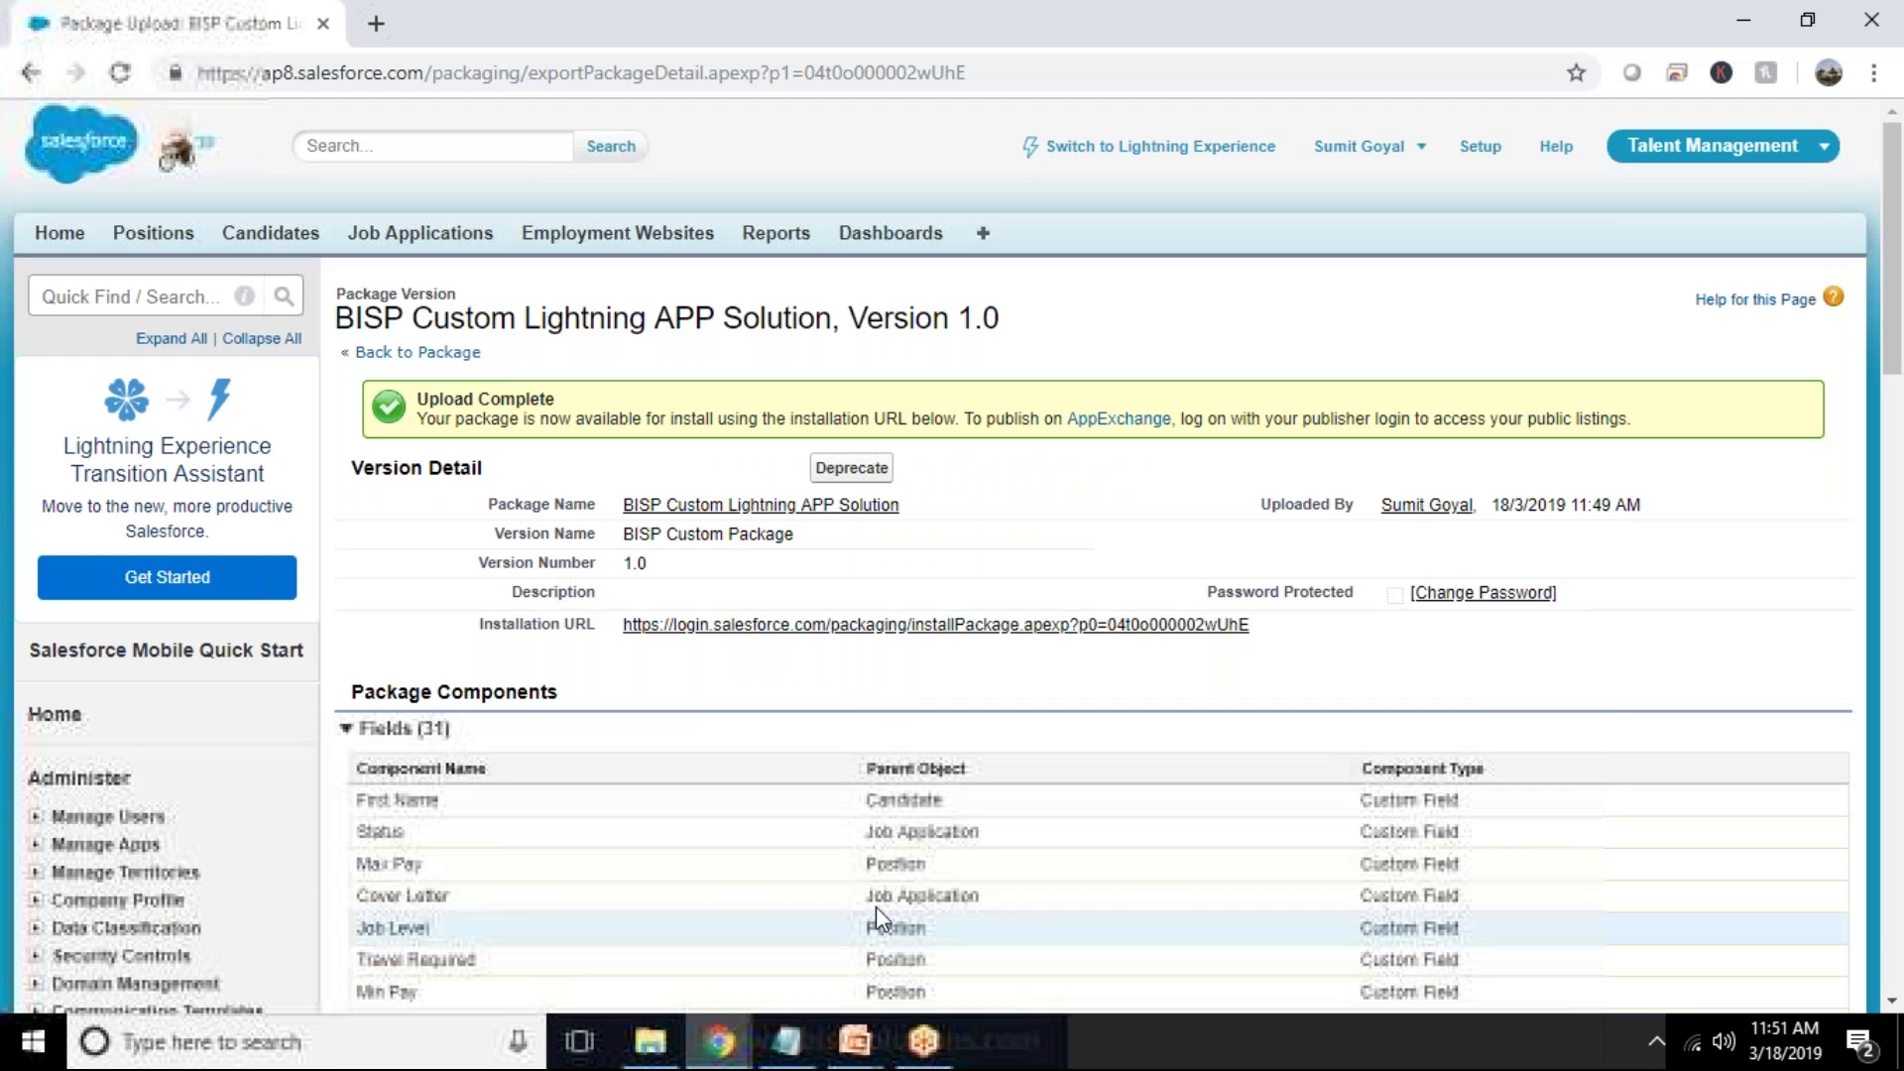
left_click_drag(1202, 647, 1148, 627)
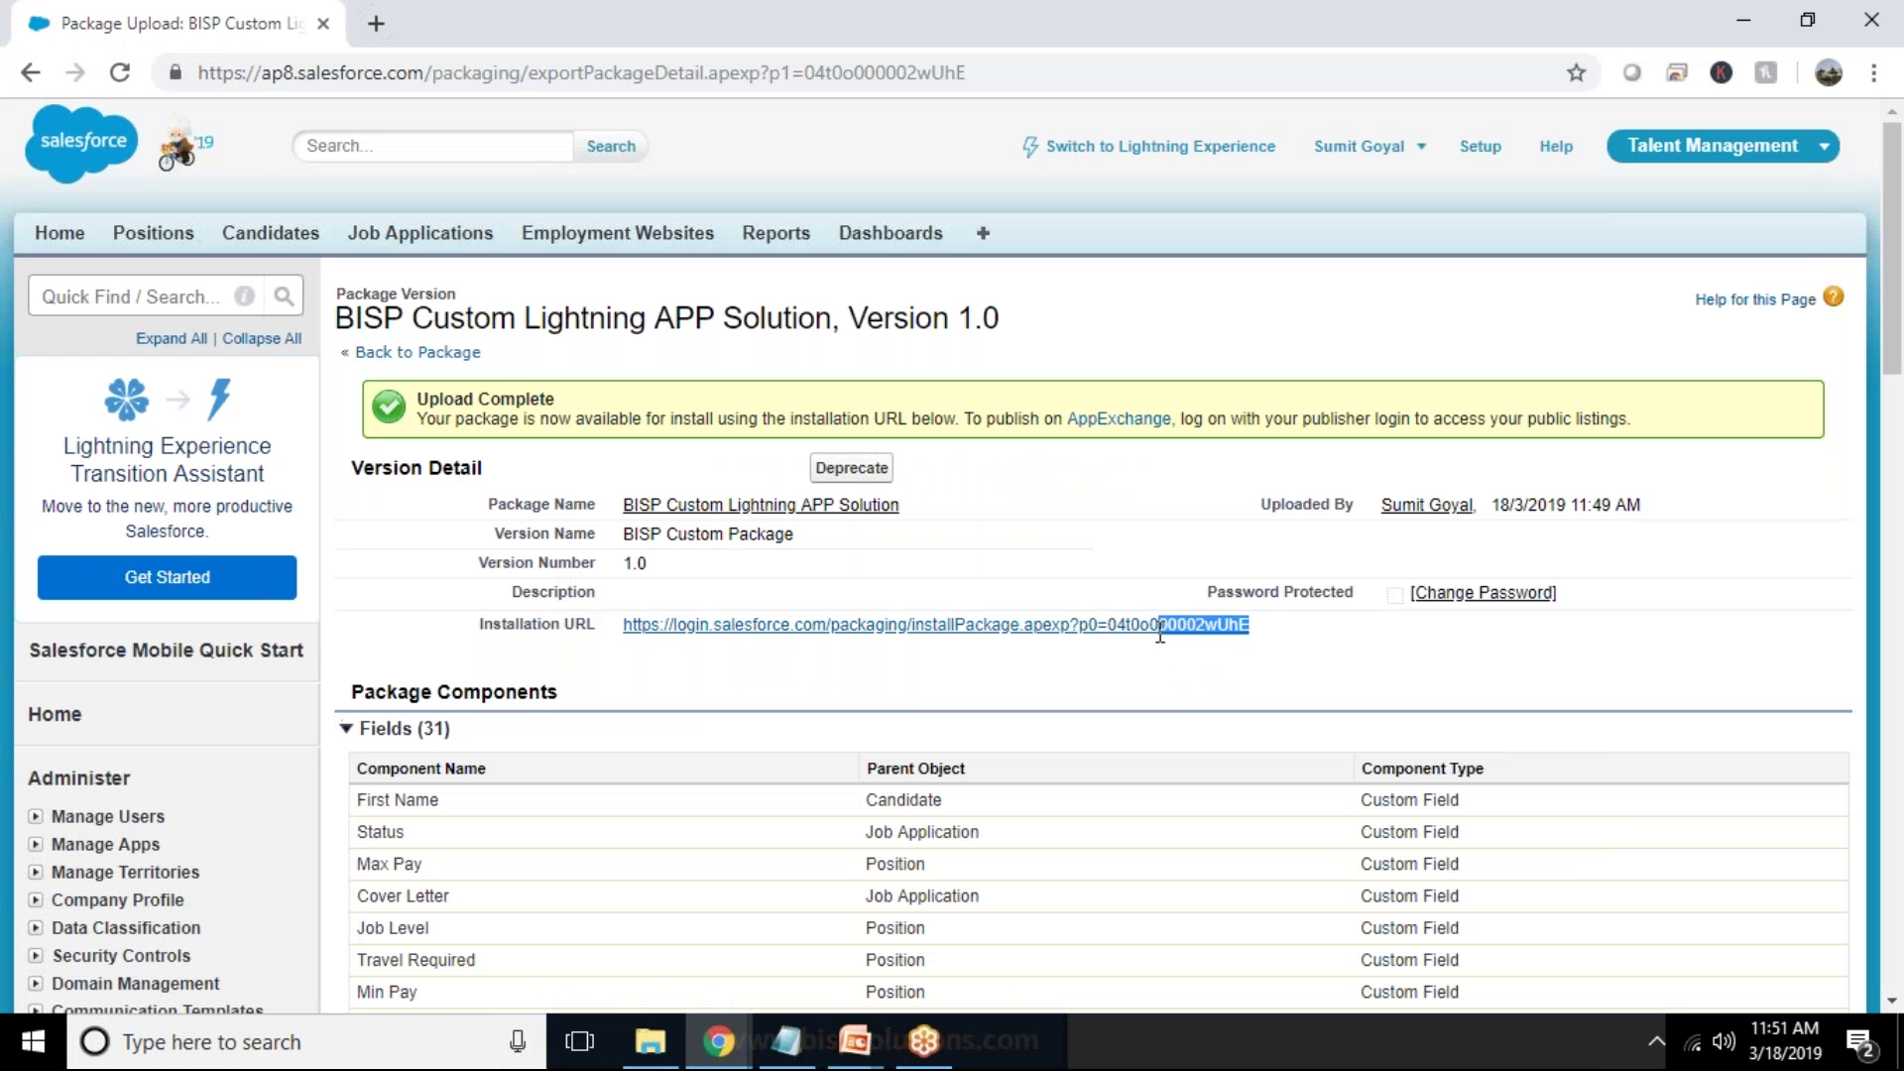
left_click_drag(1003, 664, 910, 617)
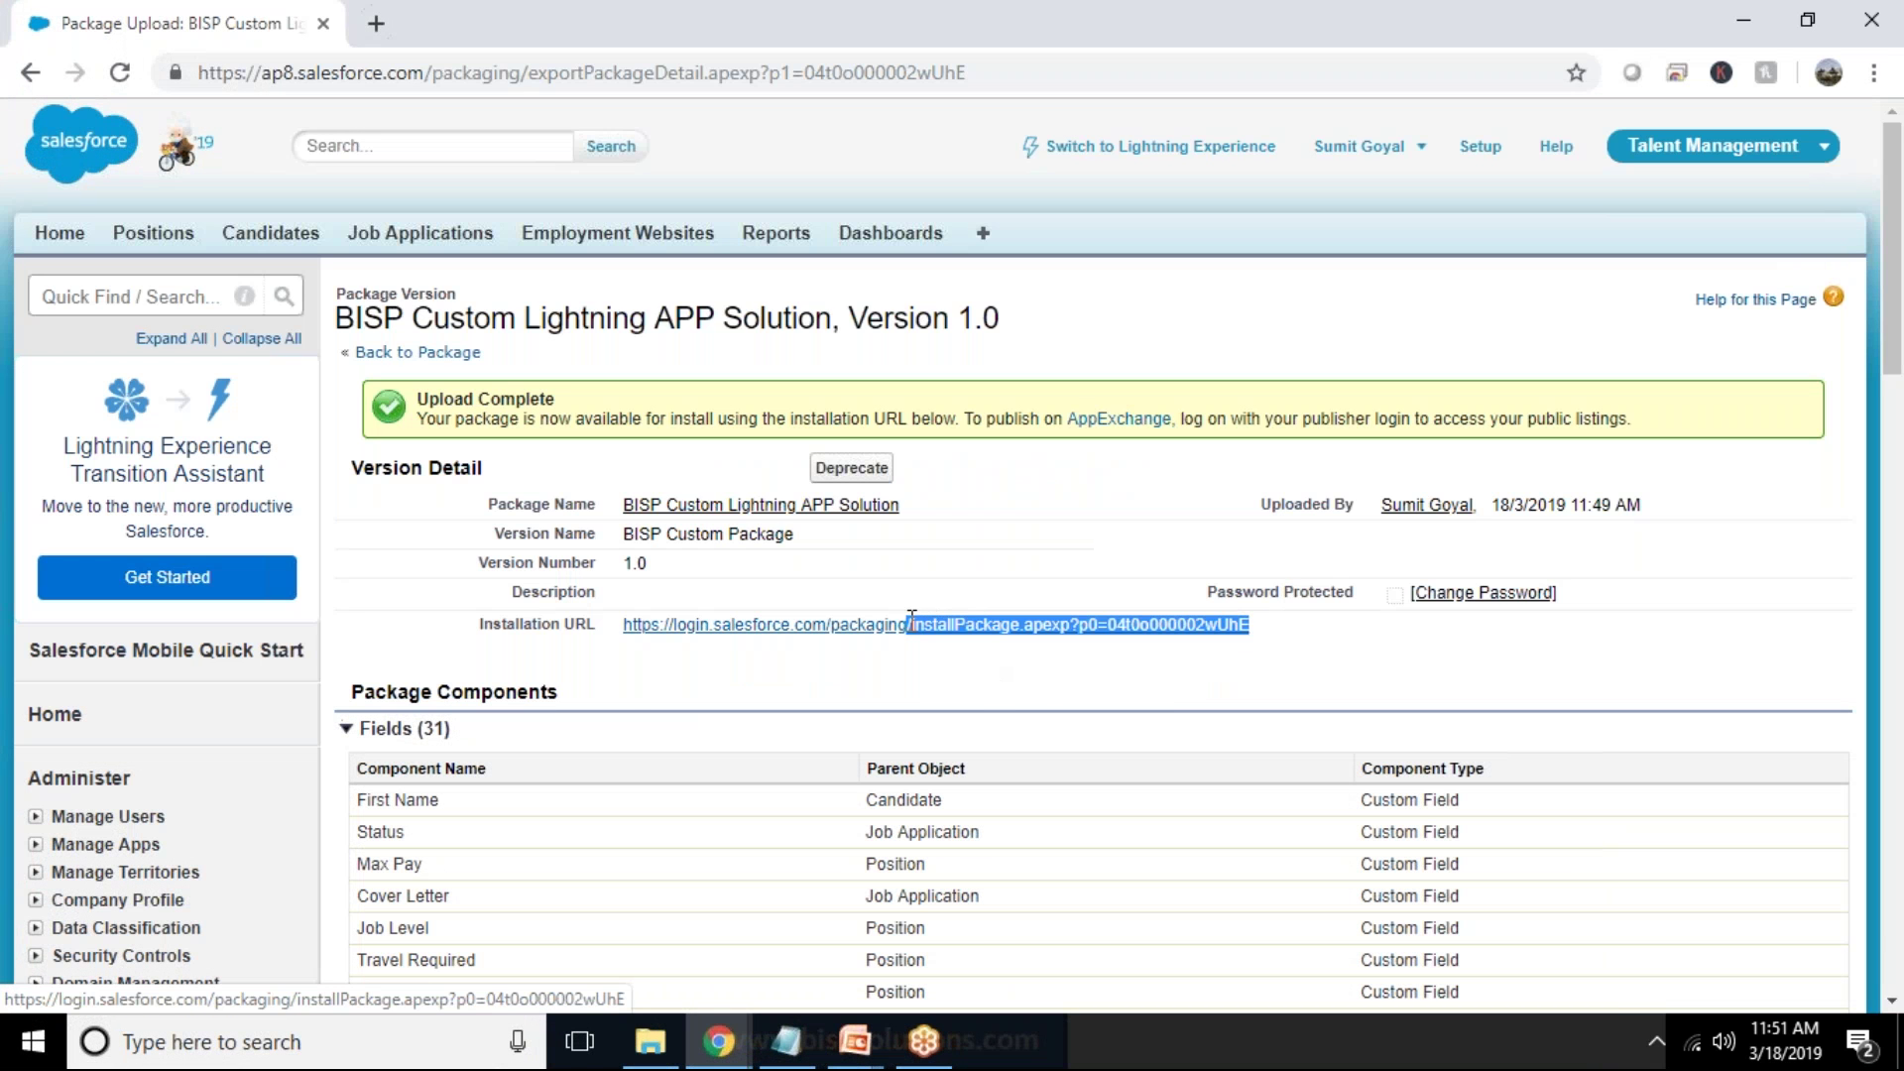
right_click(934, 619)
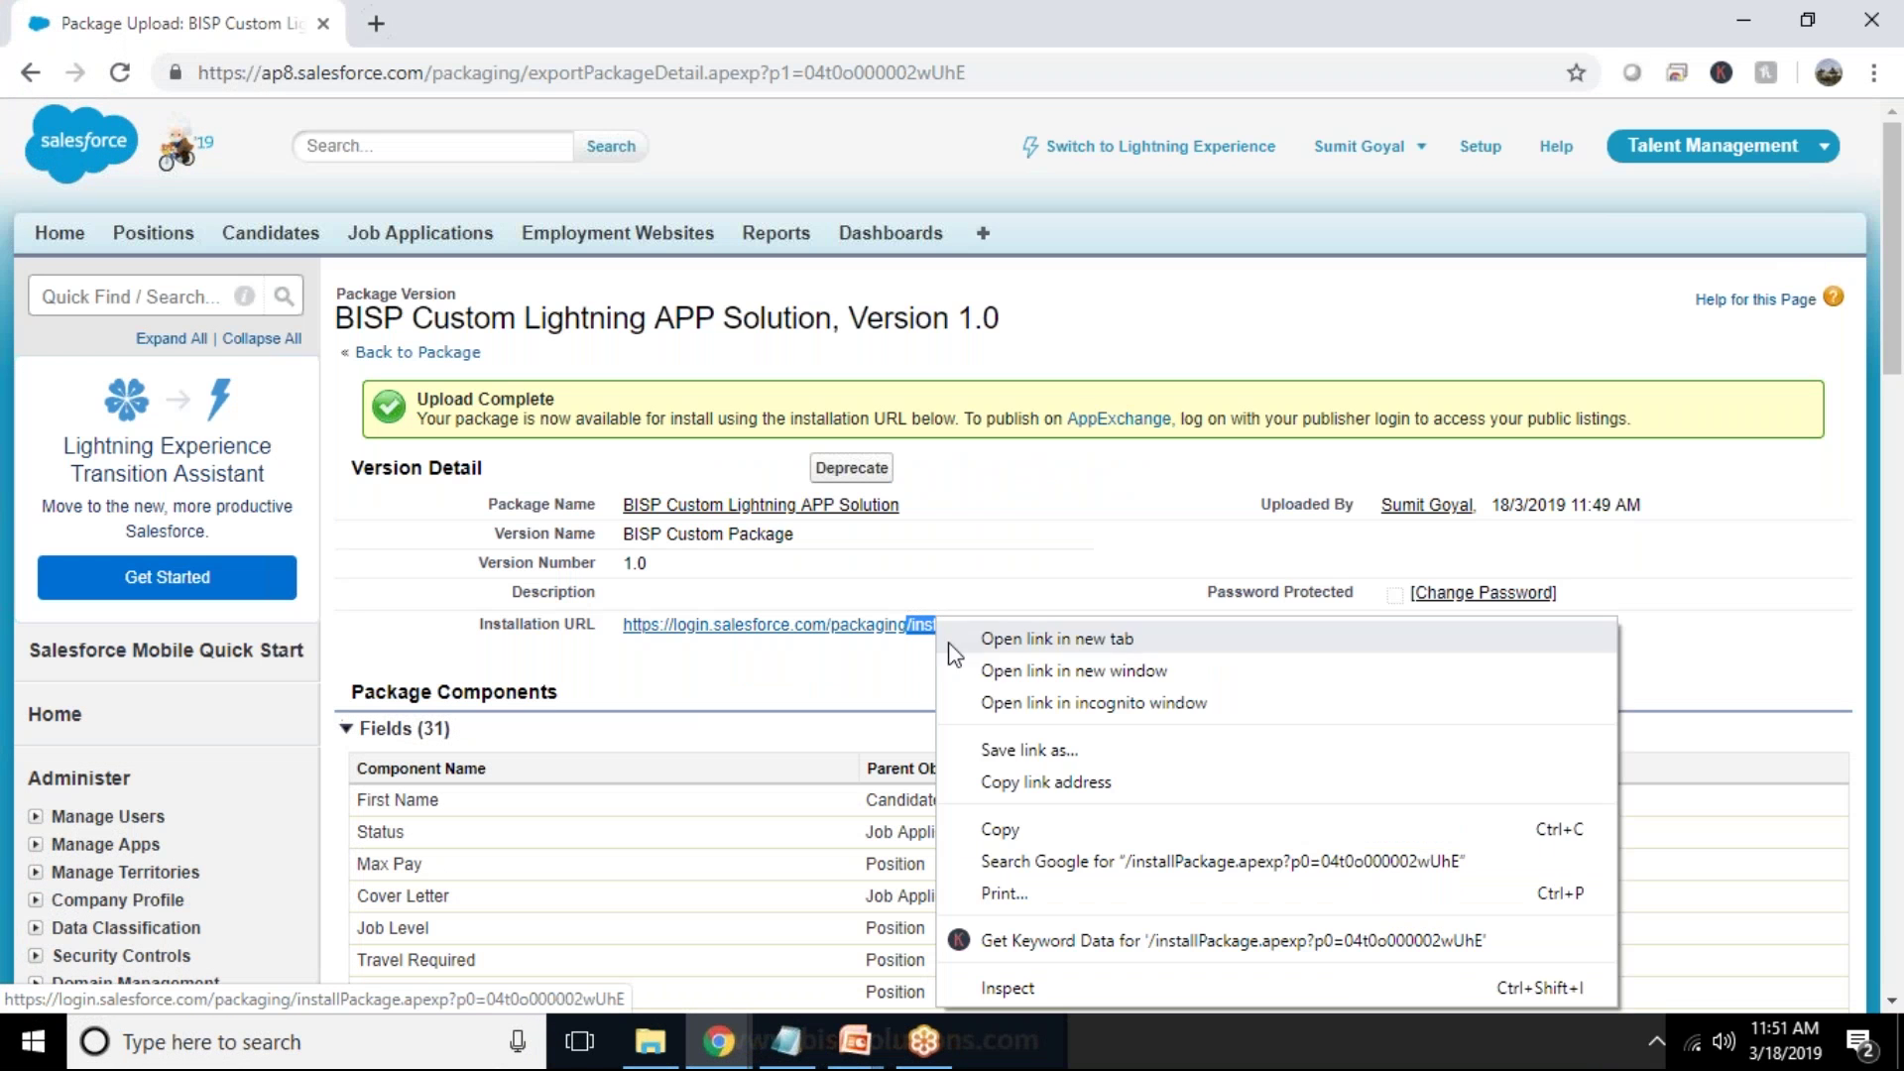
left_click(996, 830)
Step: Replace the incognito window's address path with the installation path and load it
mouse_move(720, 1039)
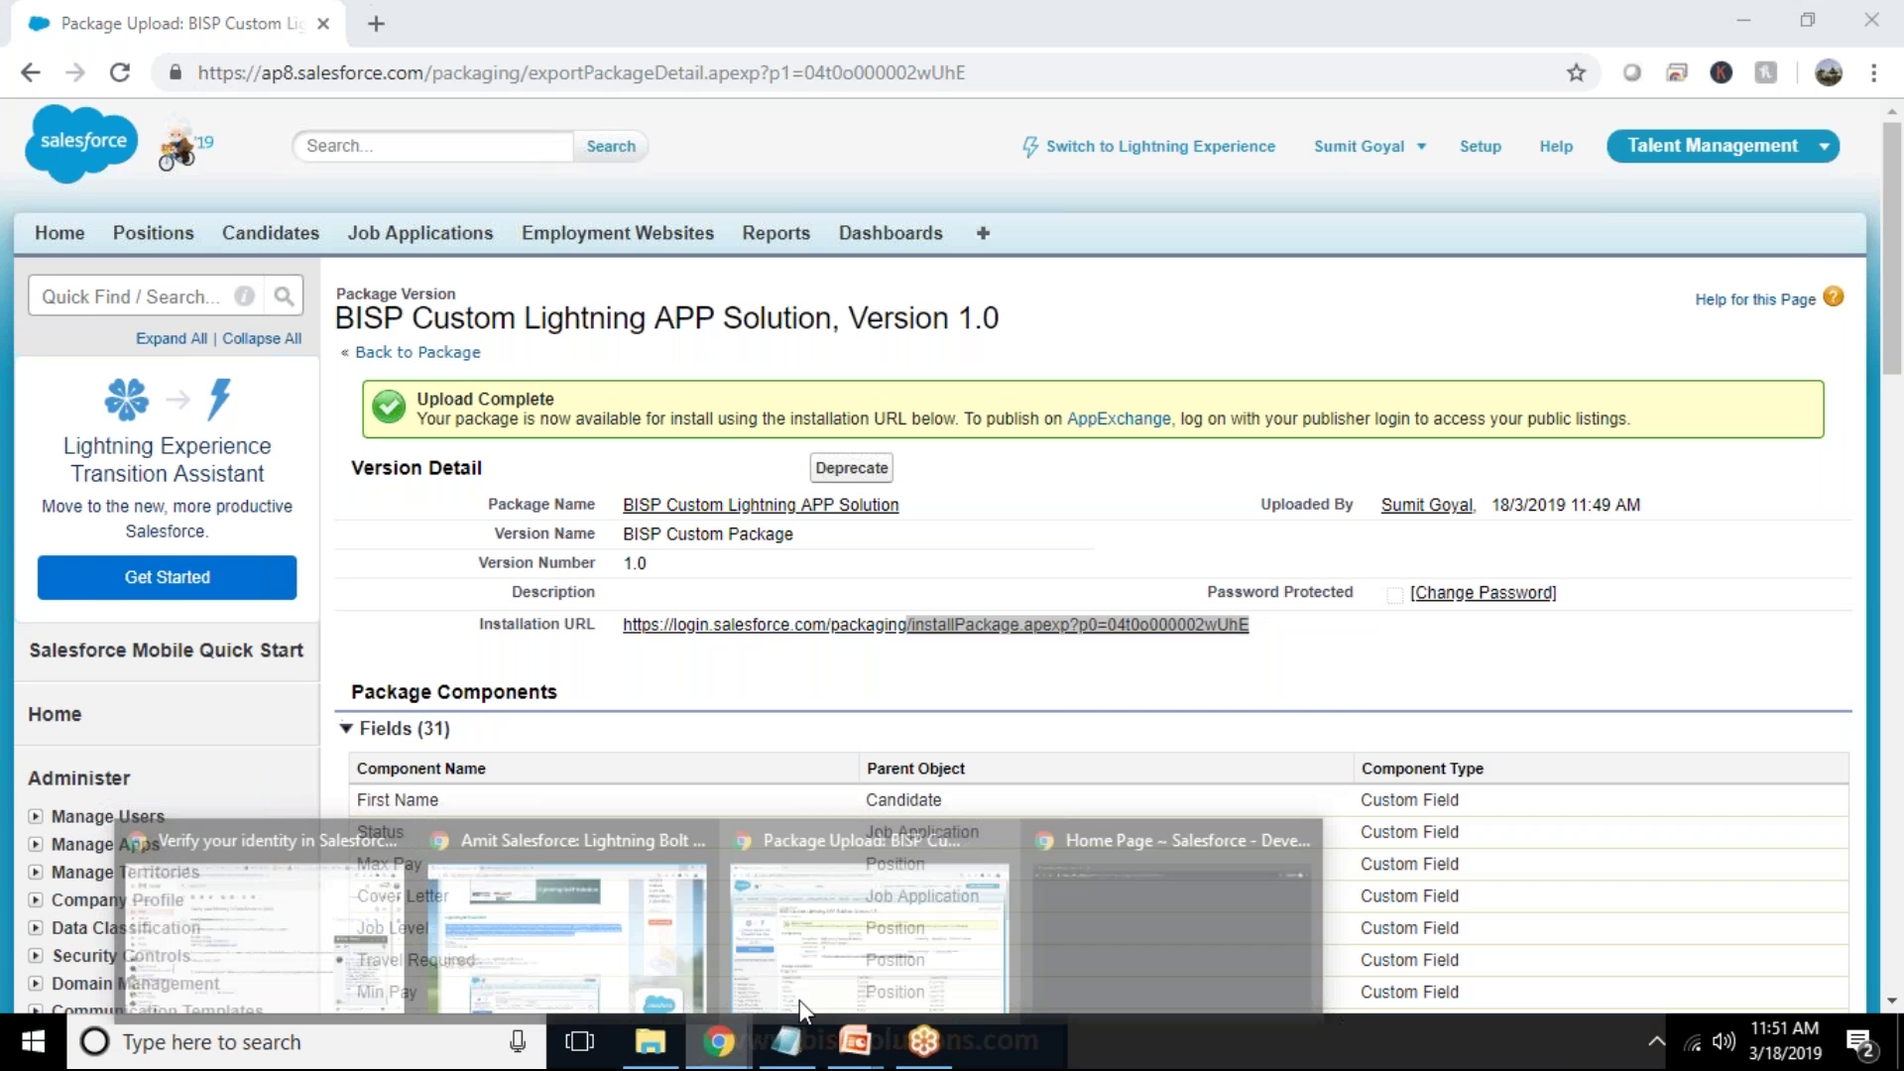
left_click(1136, 926)
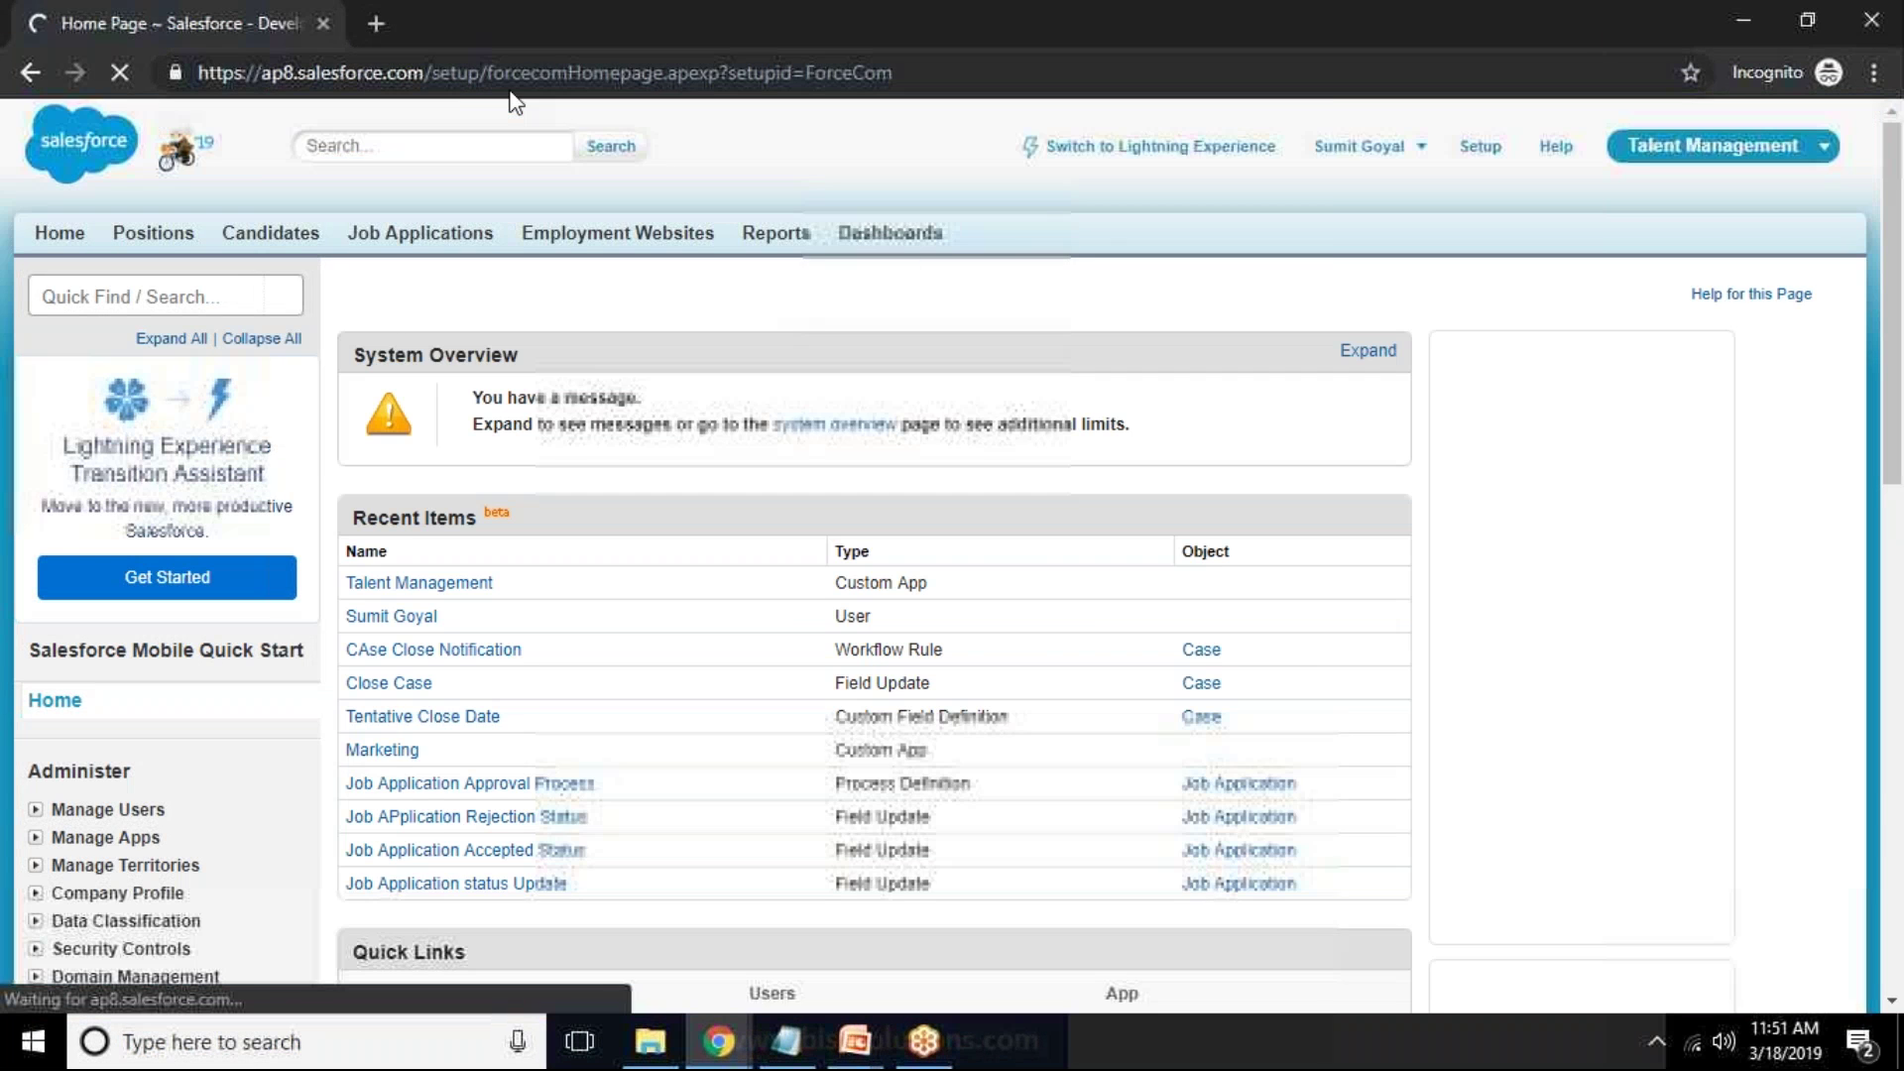
left_click_drag(427, 72, 895, 73)
key("BackSpace")
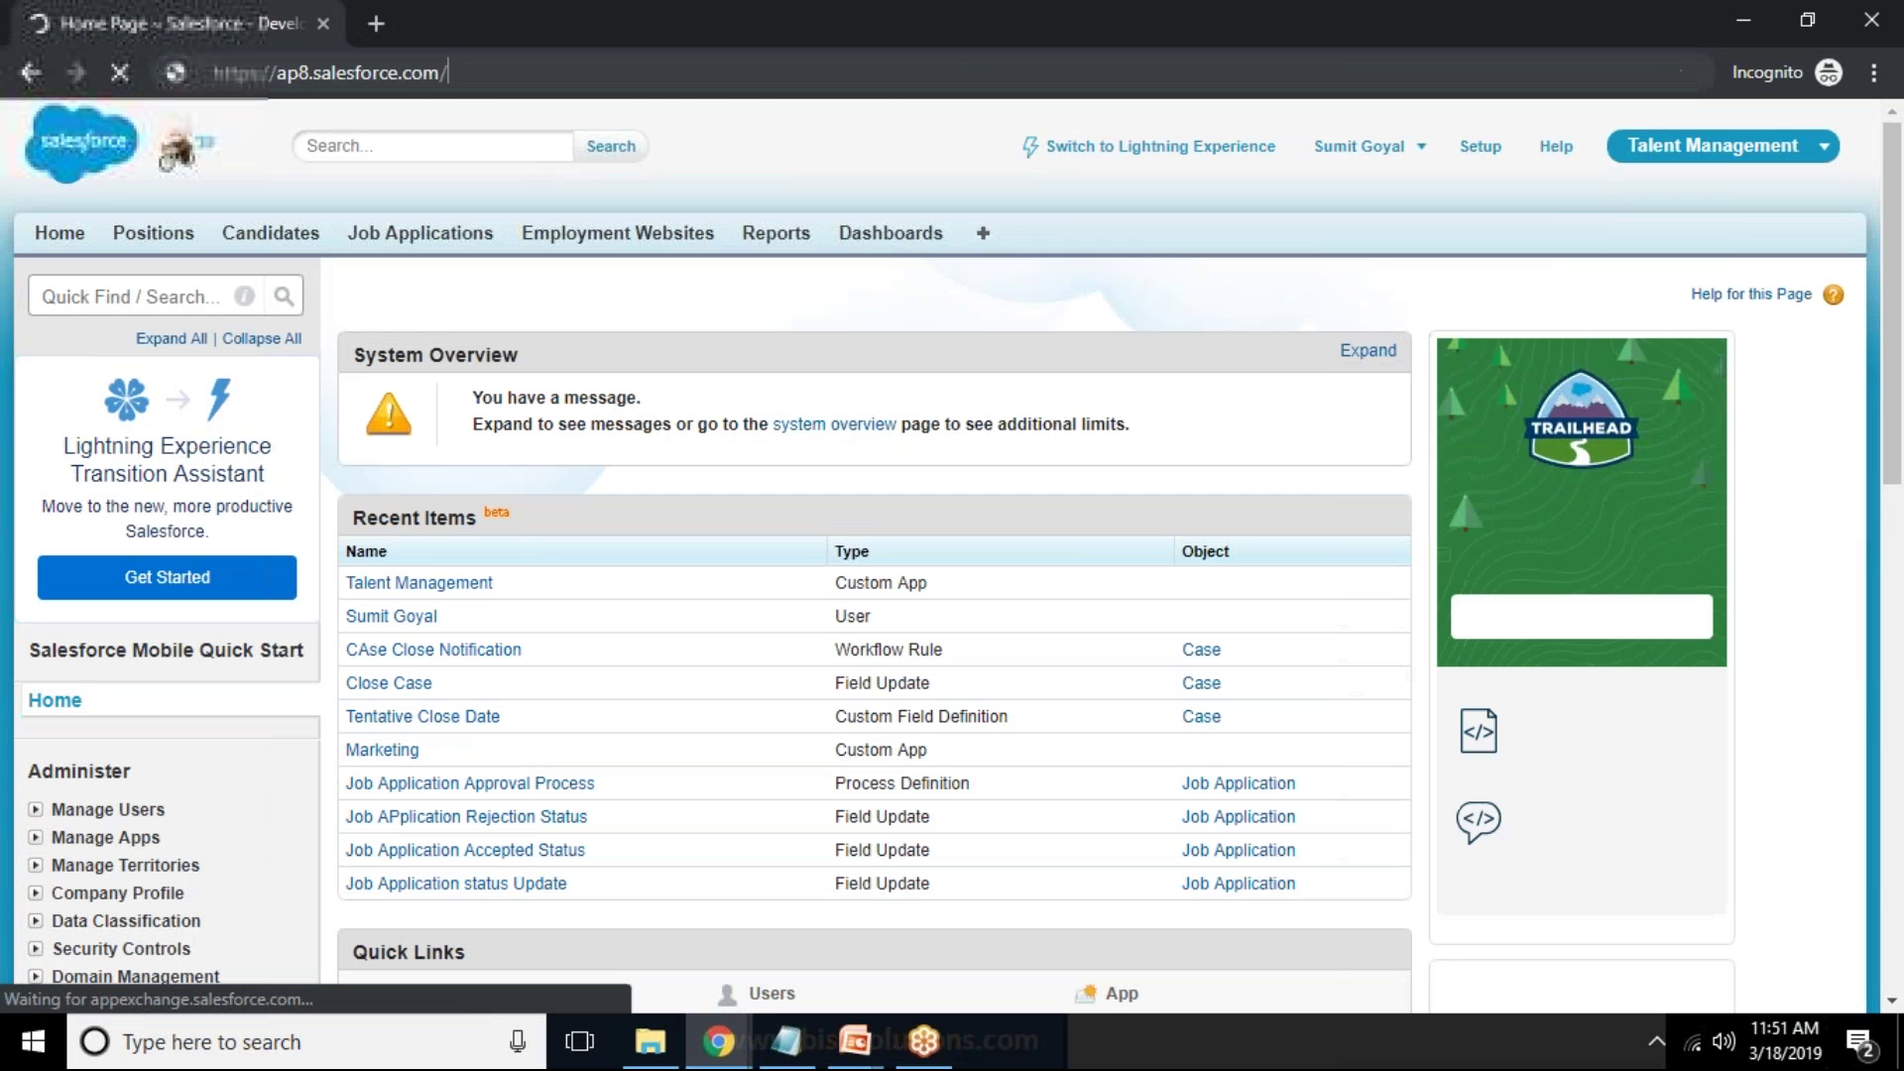
key("ctrl+v")
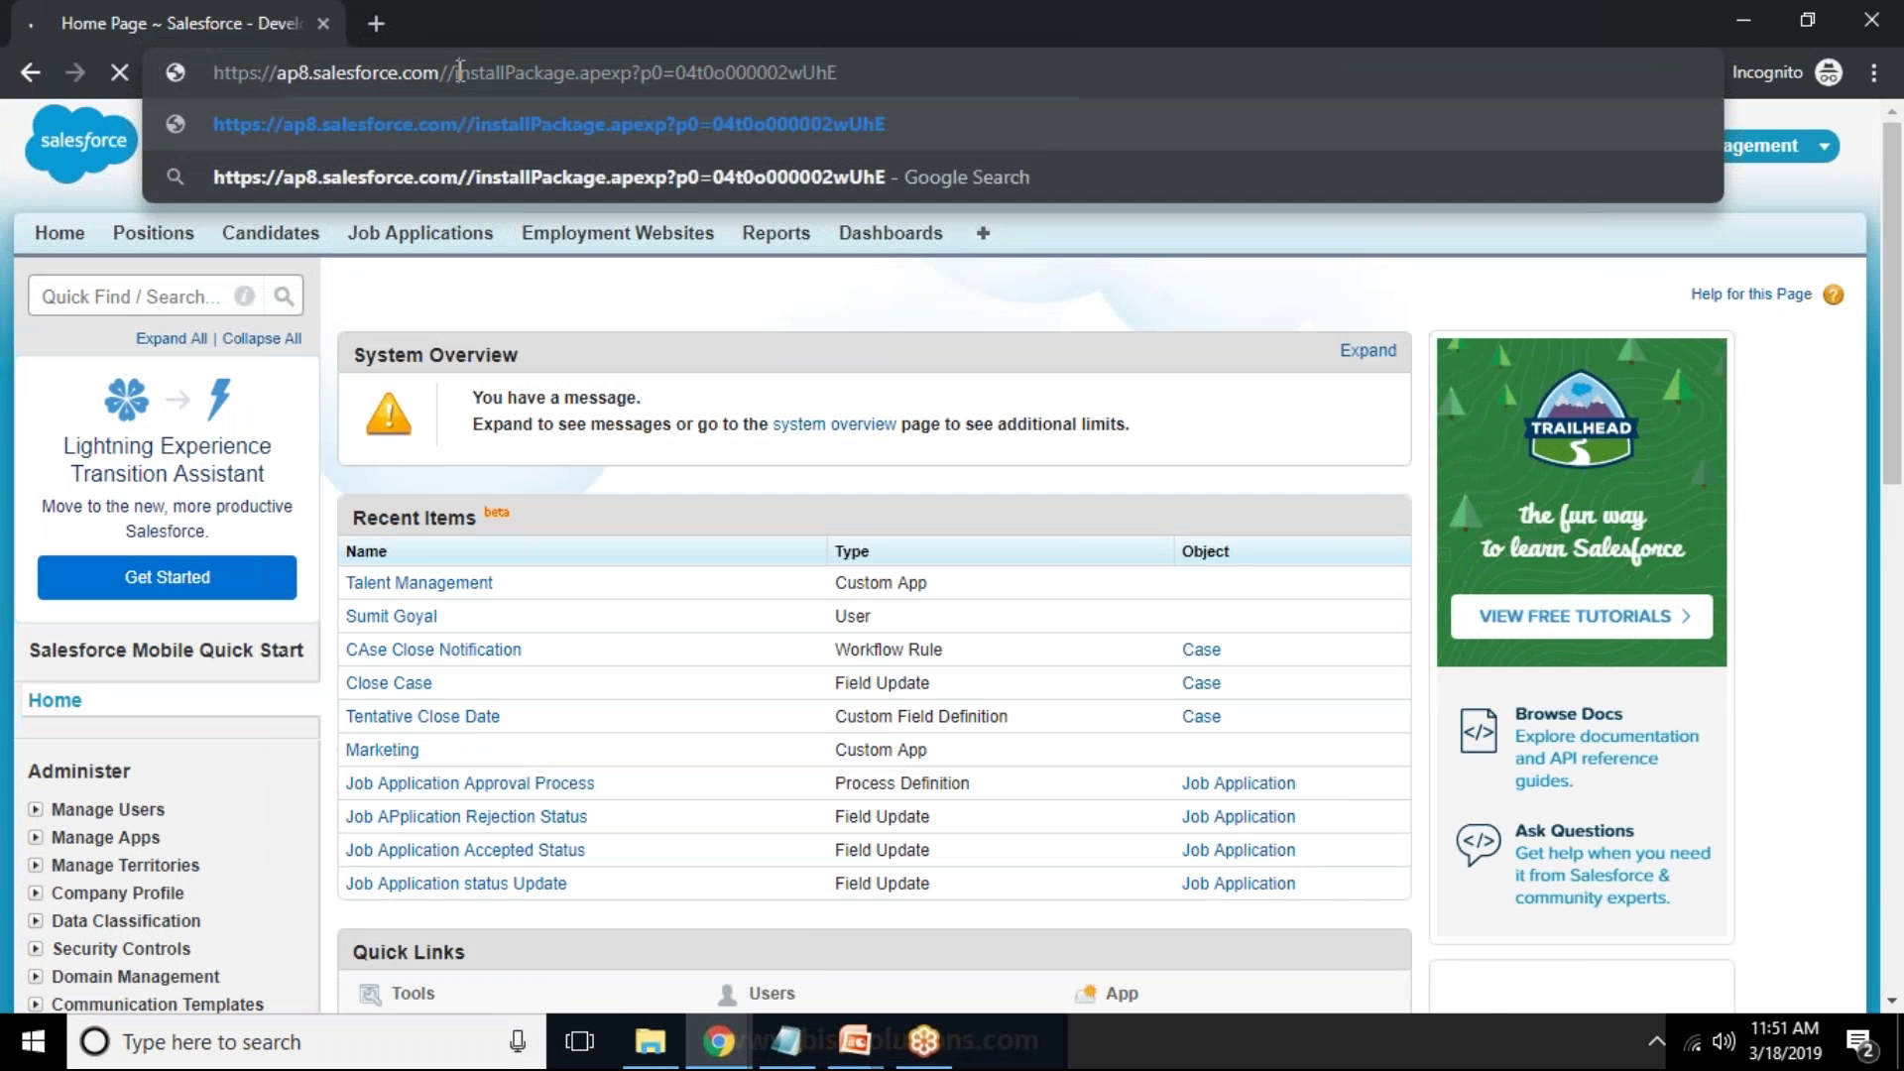
left_click(550, 134)
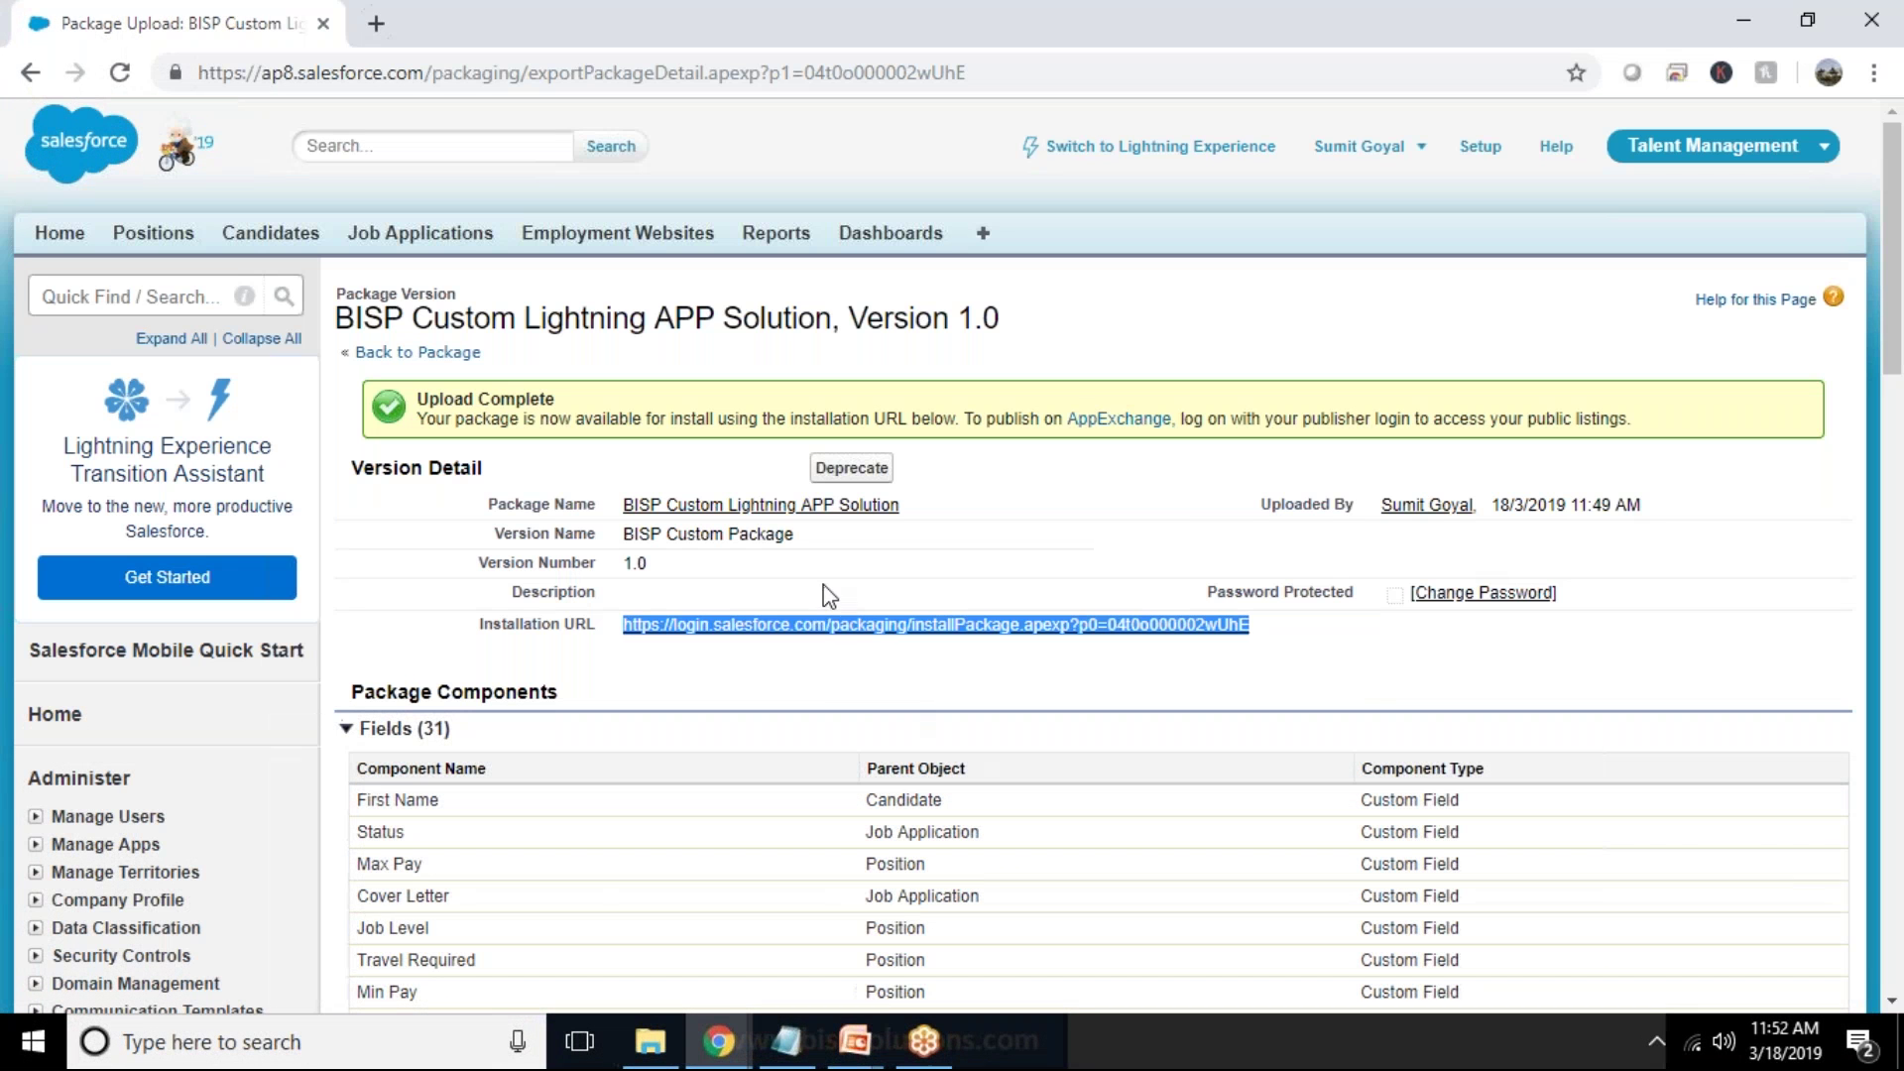
left_click(714, 1053)
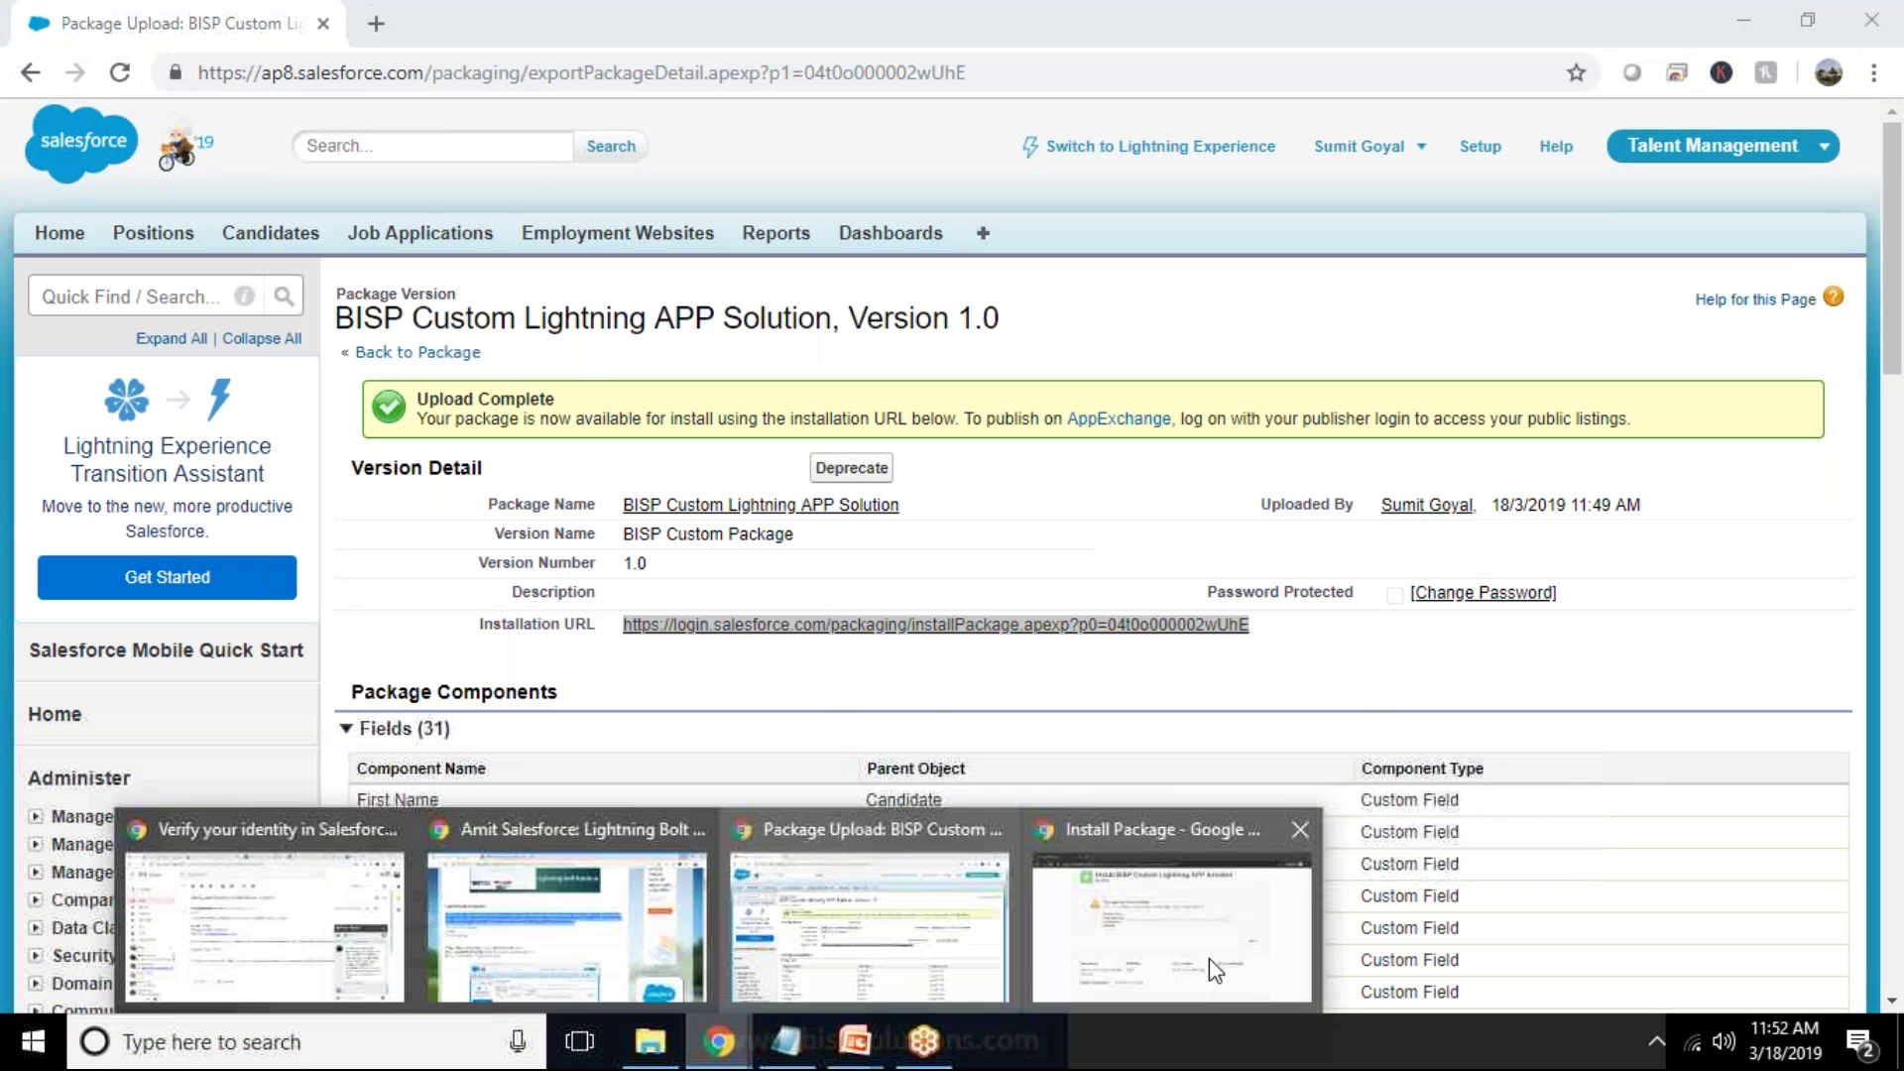
Step: Reload the Install Package page, select the namespace collision error text, and minimise Chrome
left_click(1212, 956)
left_click(118, 76)
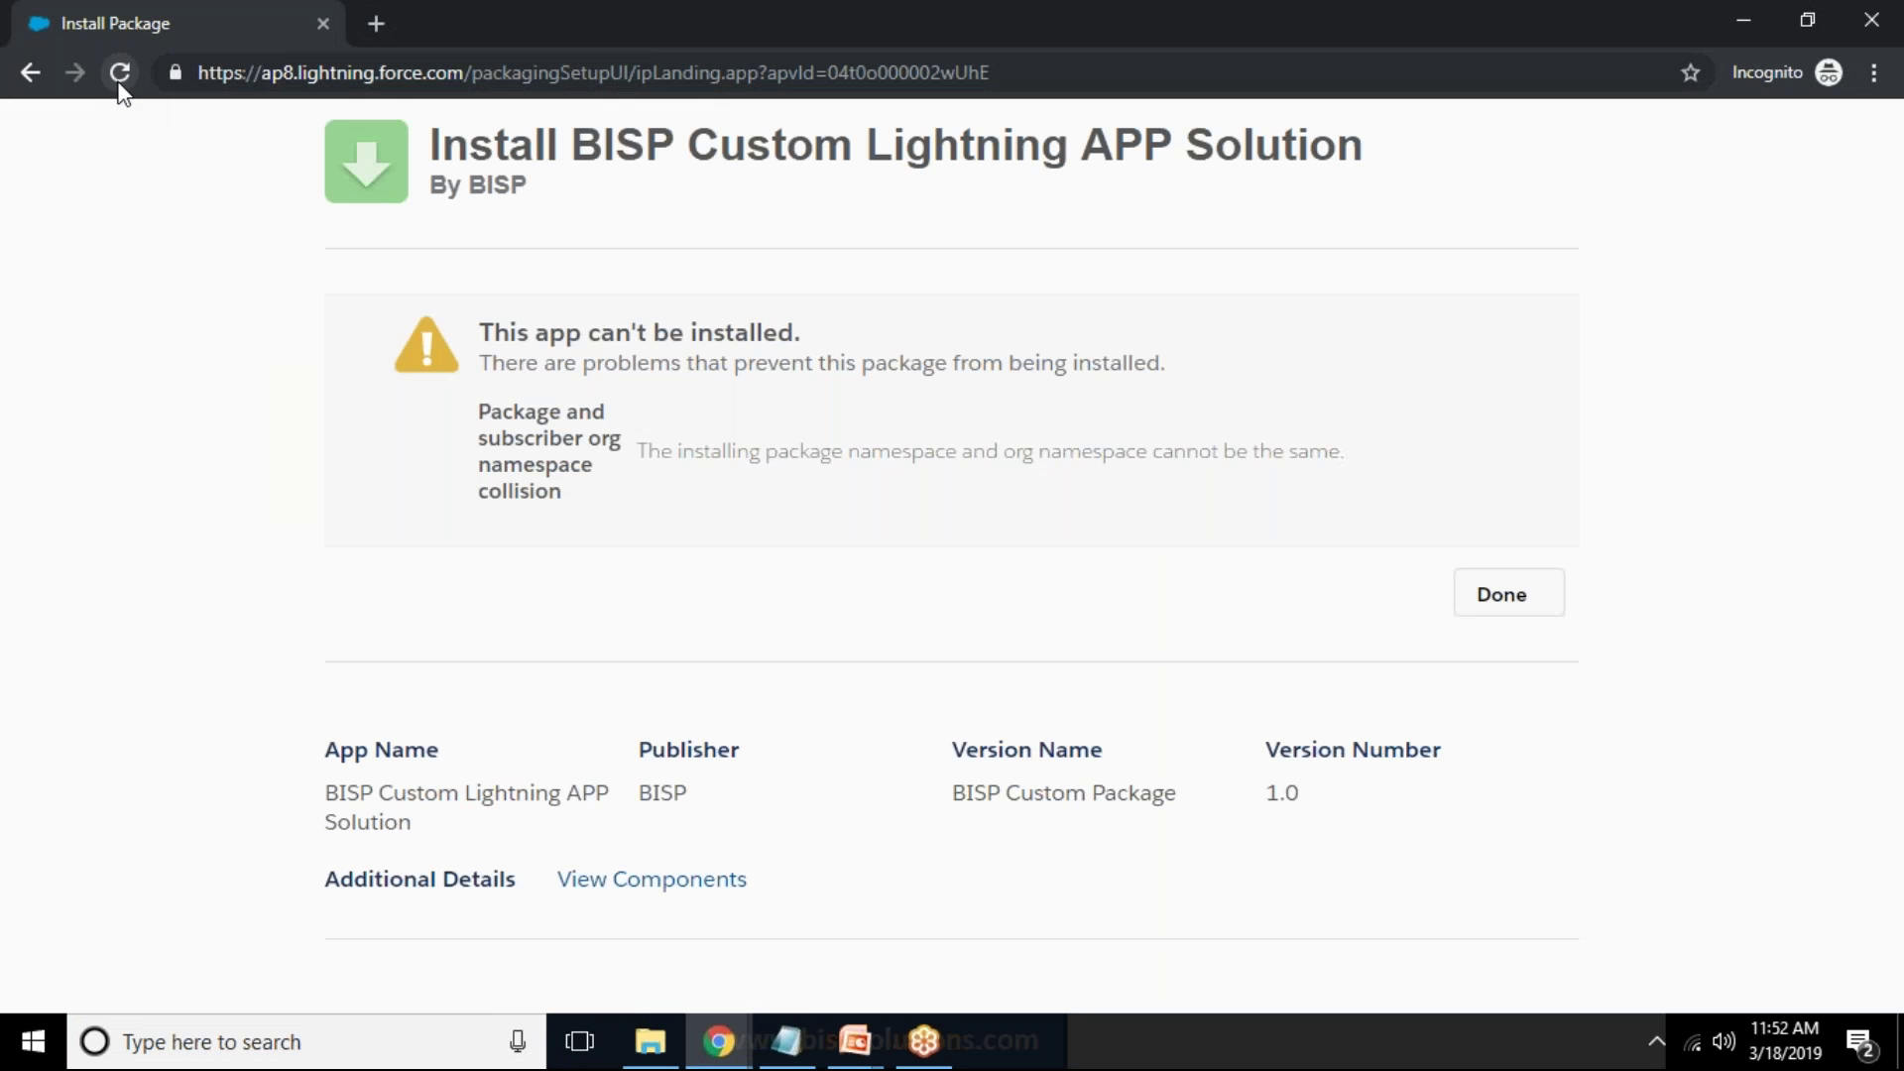
left_click(117, 81)
left_click(127, 68)
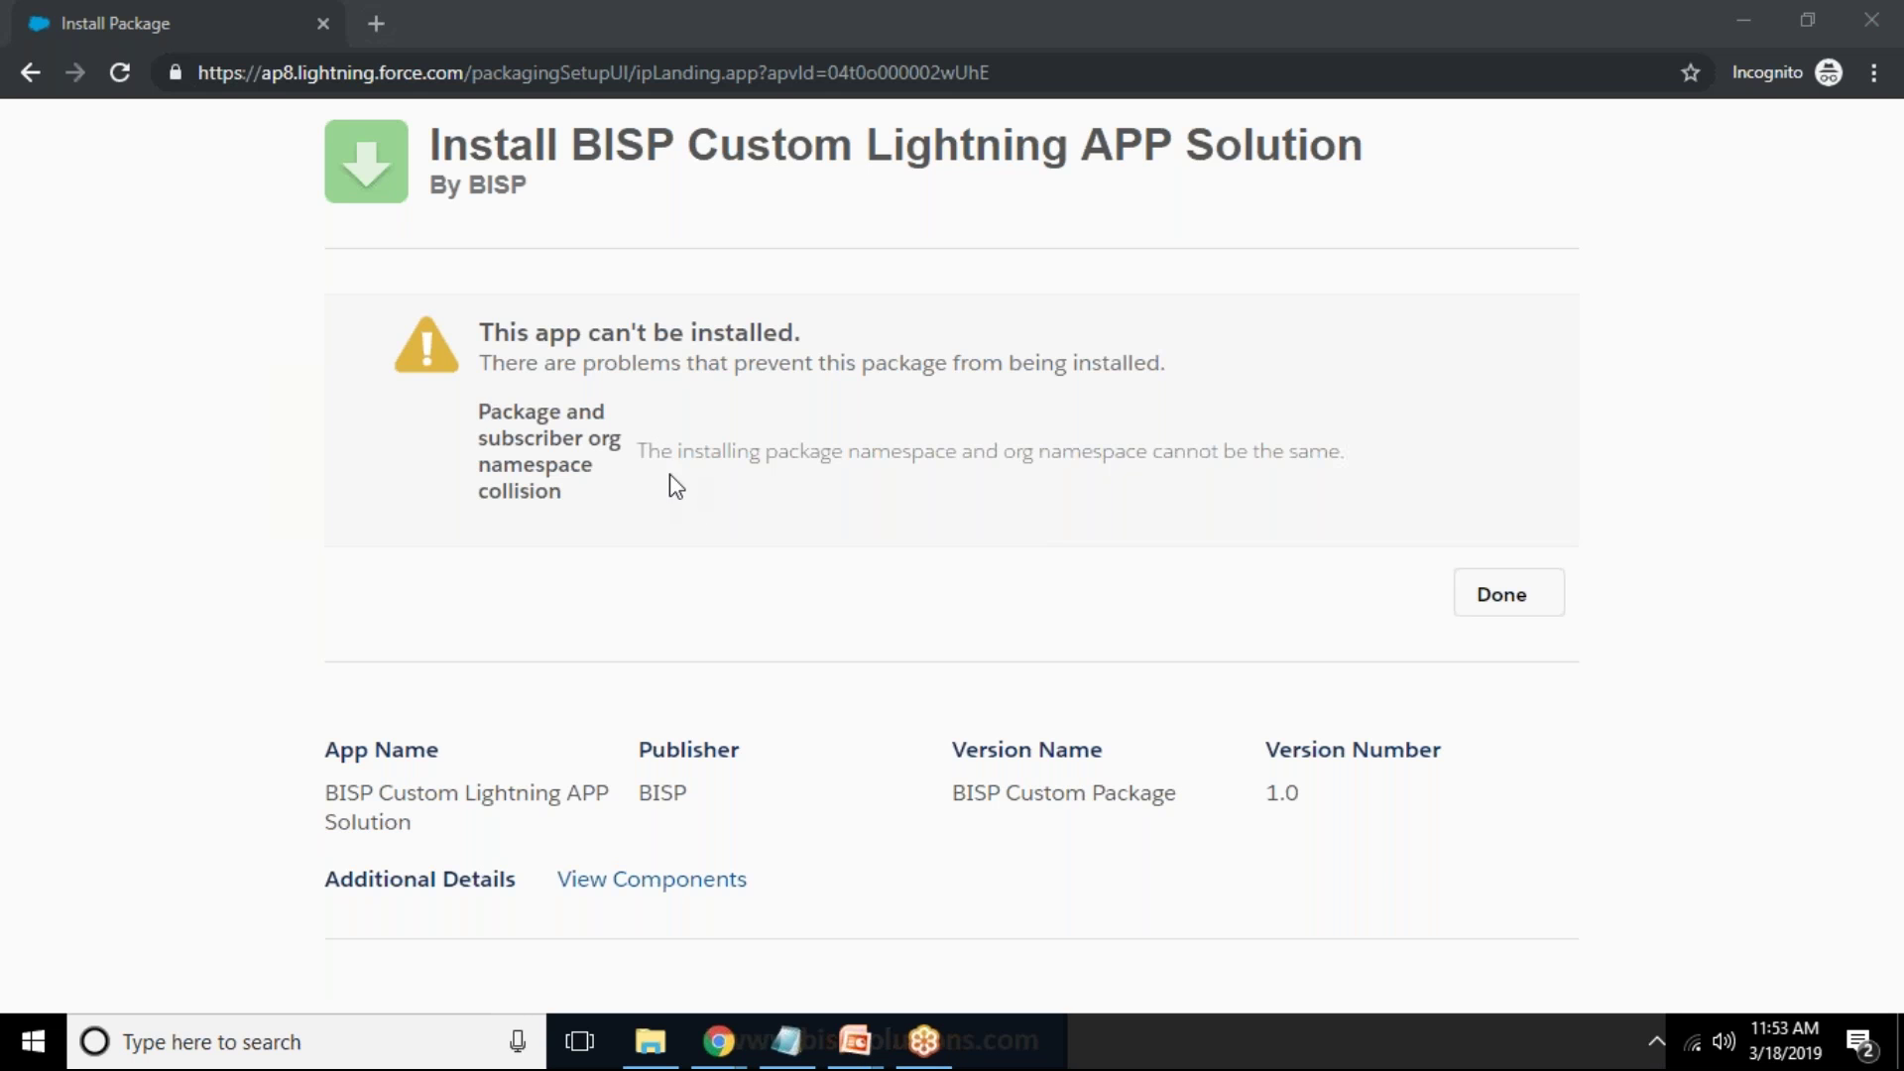
double_click(655, 452)
left_click_drag(810, 440, 1246, 451)
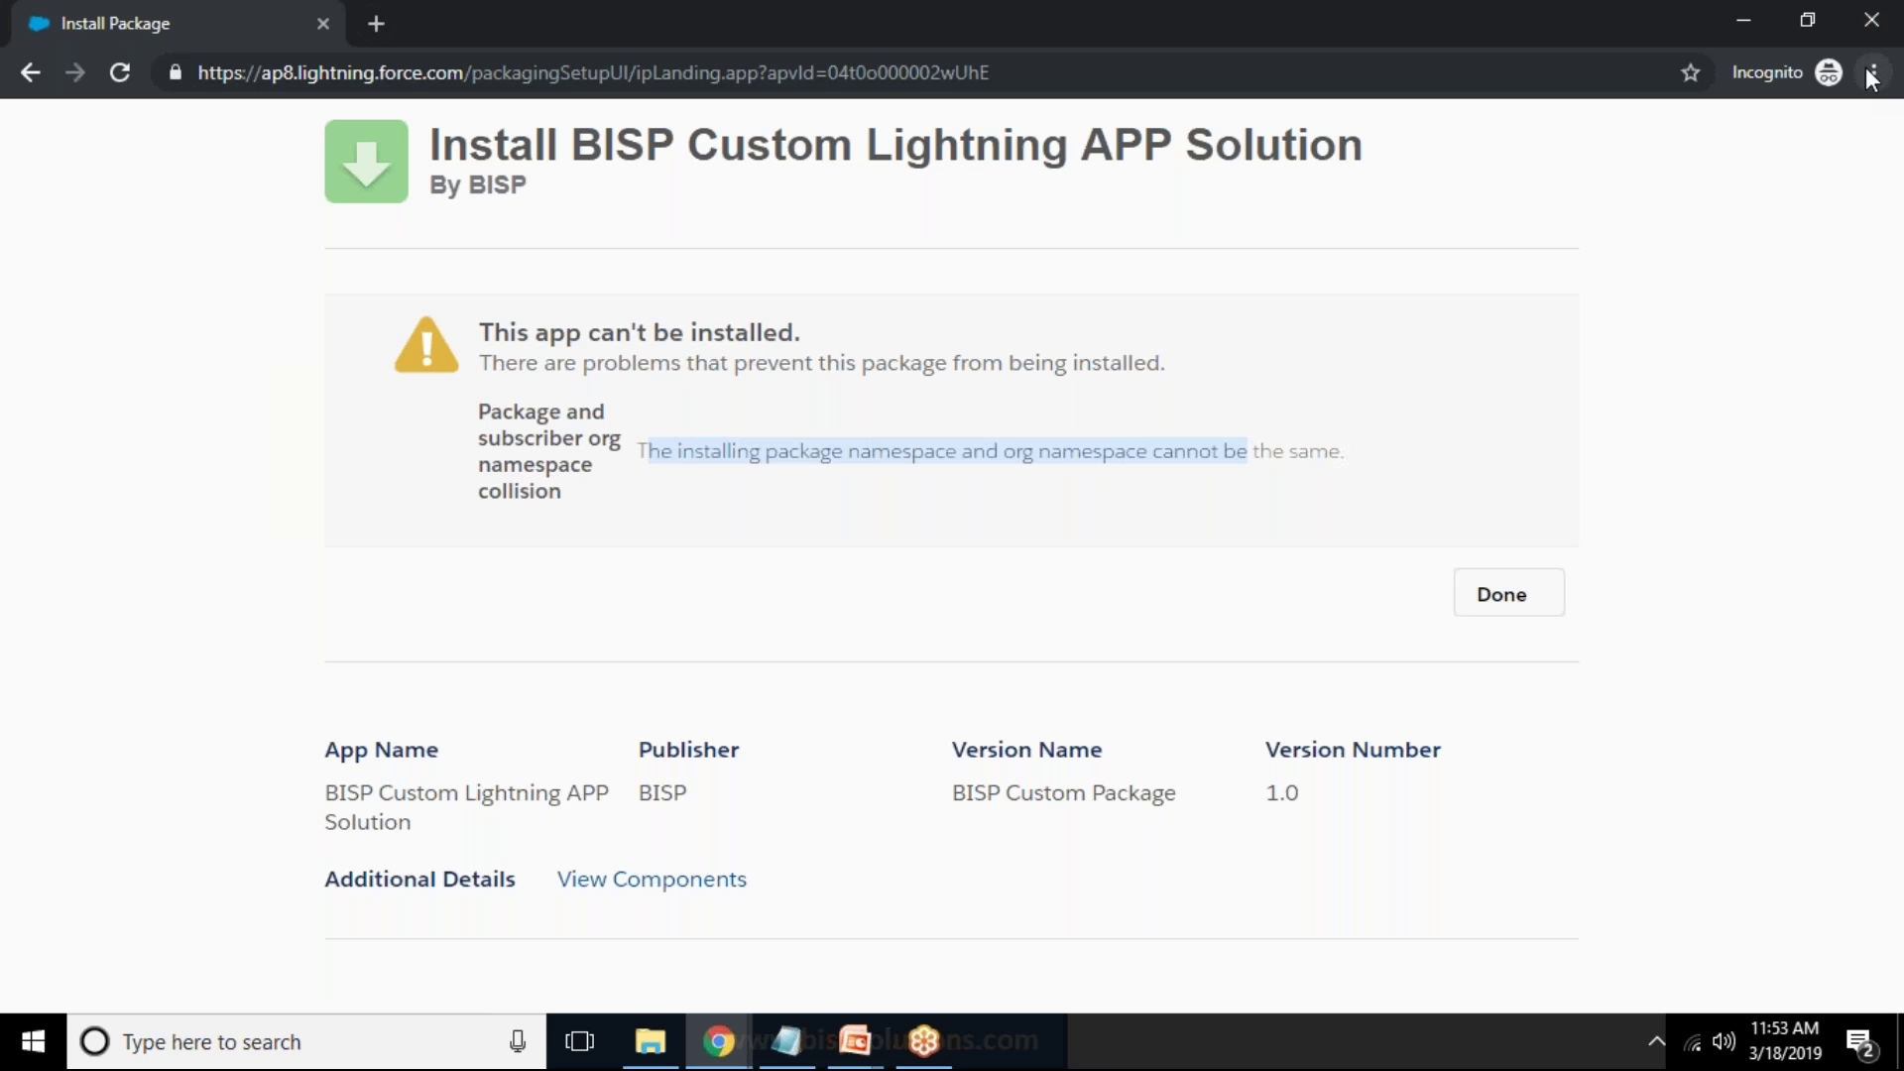
left_click(1743, 20)
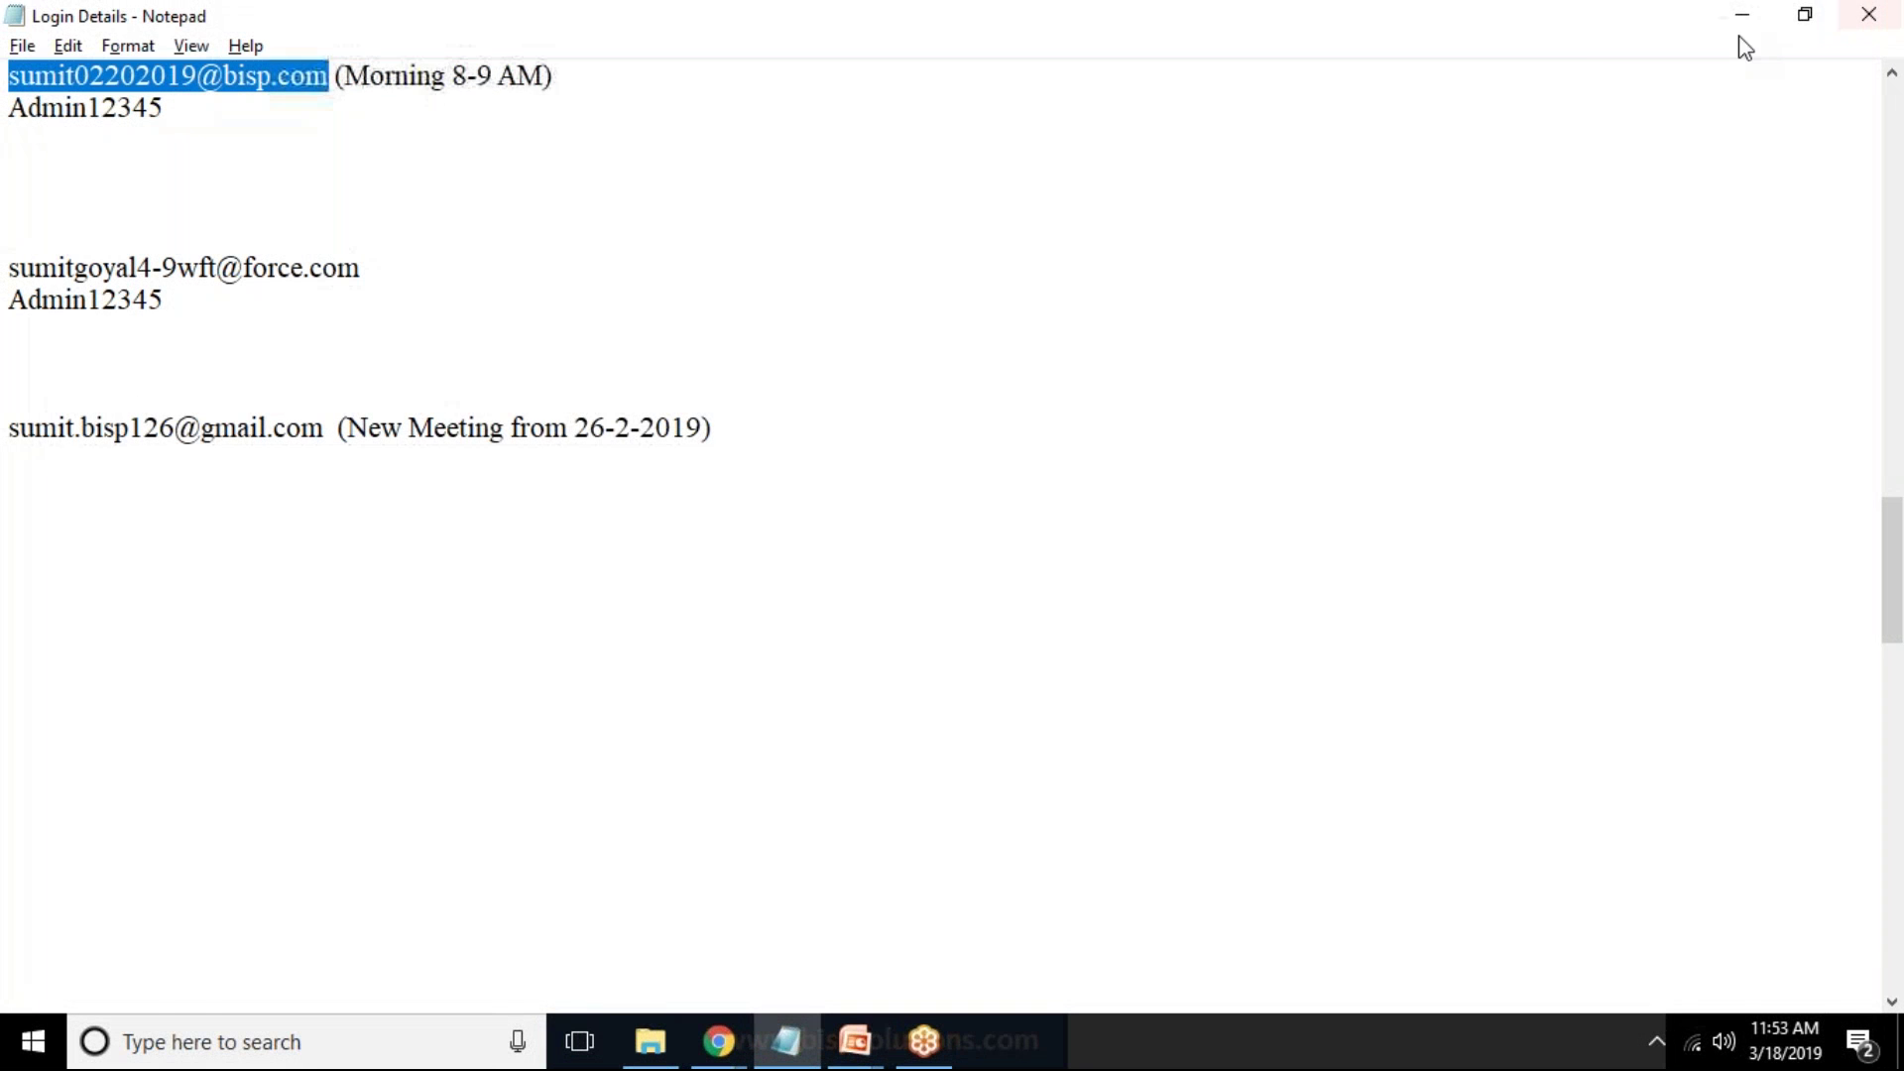
Step: Minimise the Notepad login notes to reveal the other org's Install Package page
left_click(1739, 18)
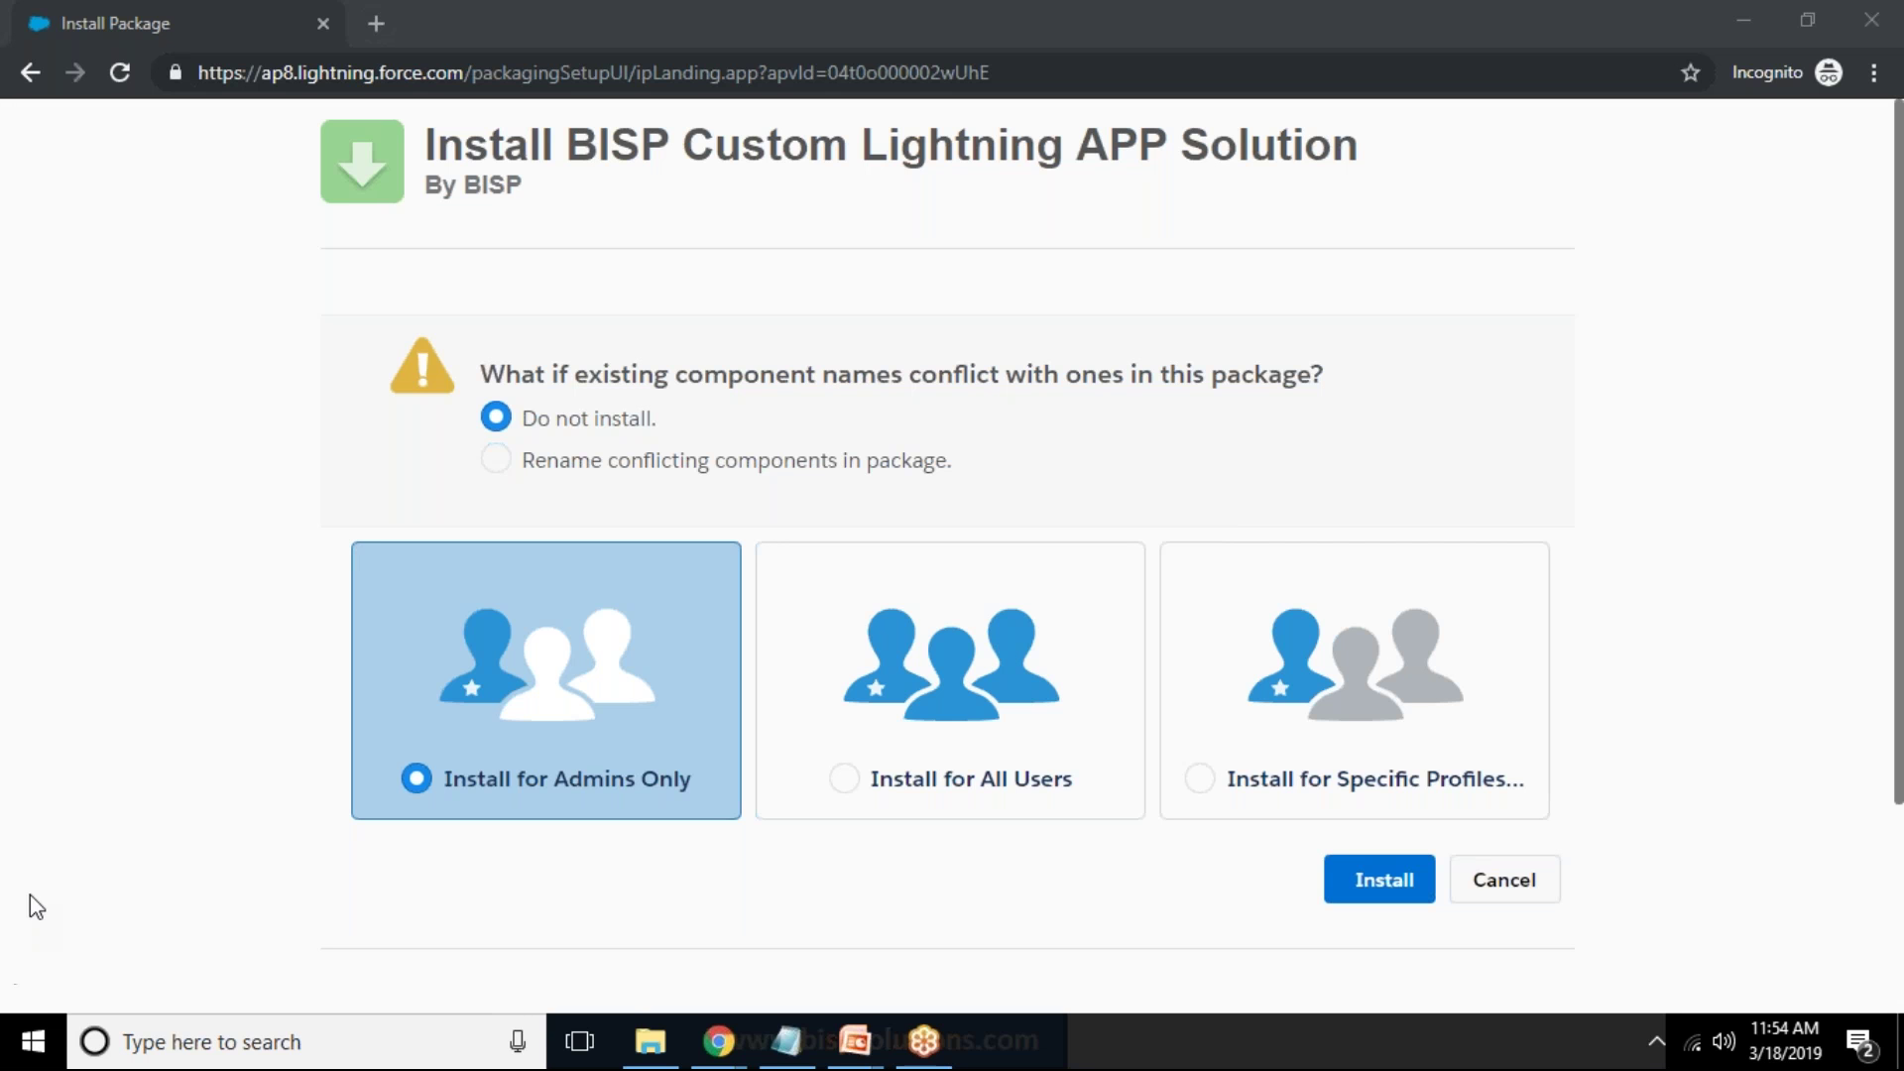
Step: Attempt an all-users install, which fails on missing features, then return to Package Upload and the closing slide
left_click(848, 779)
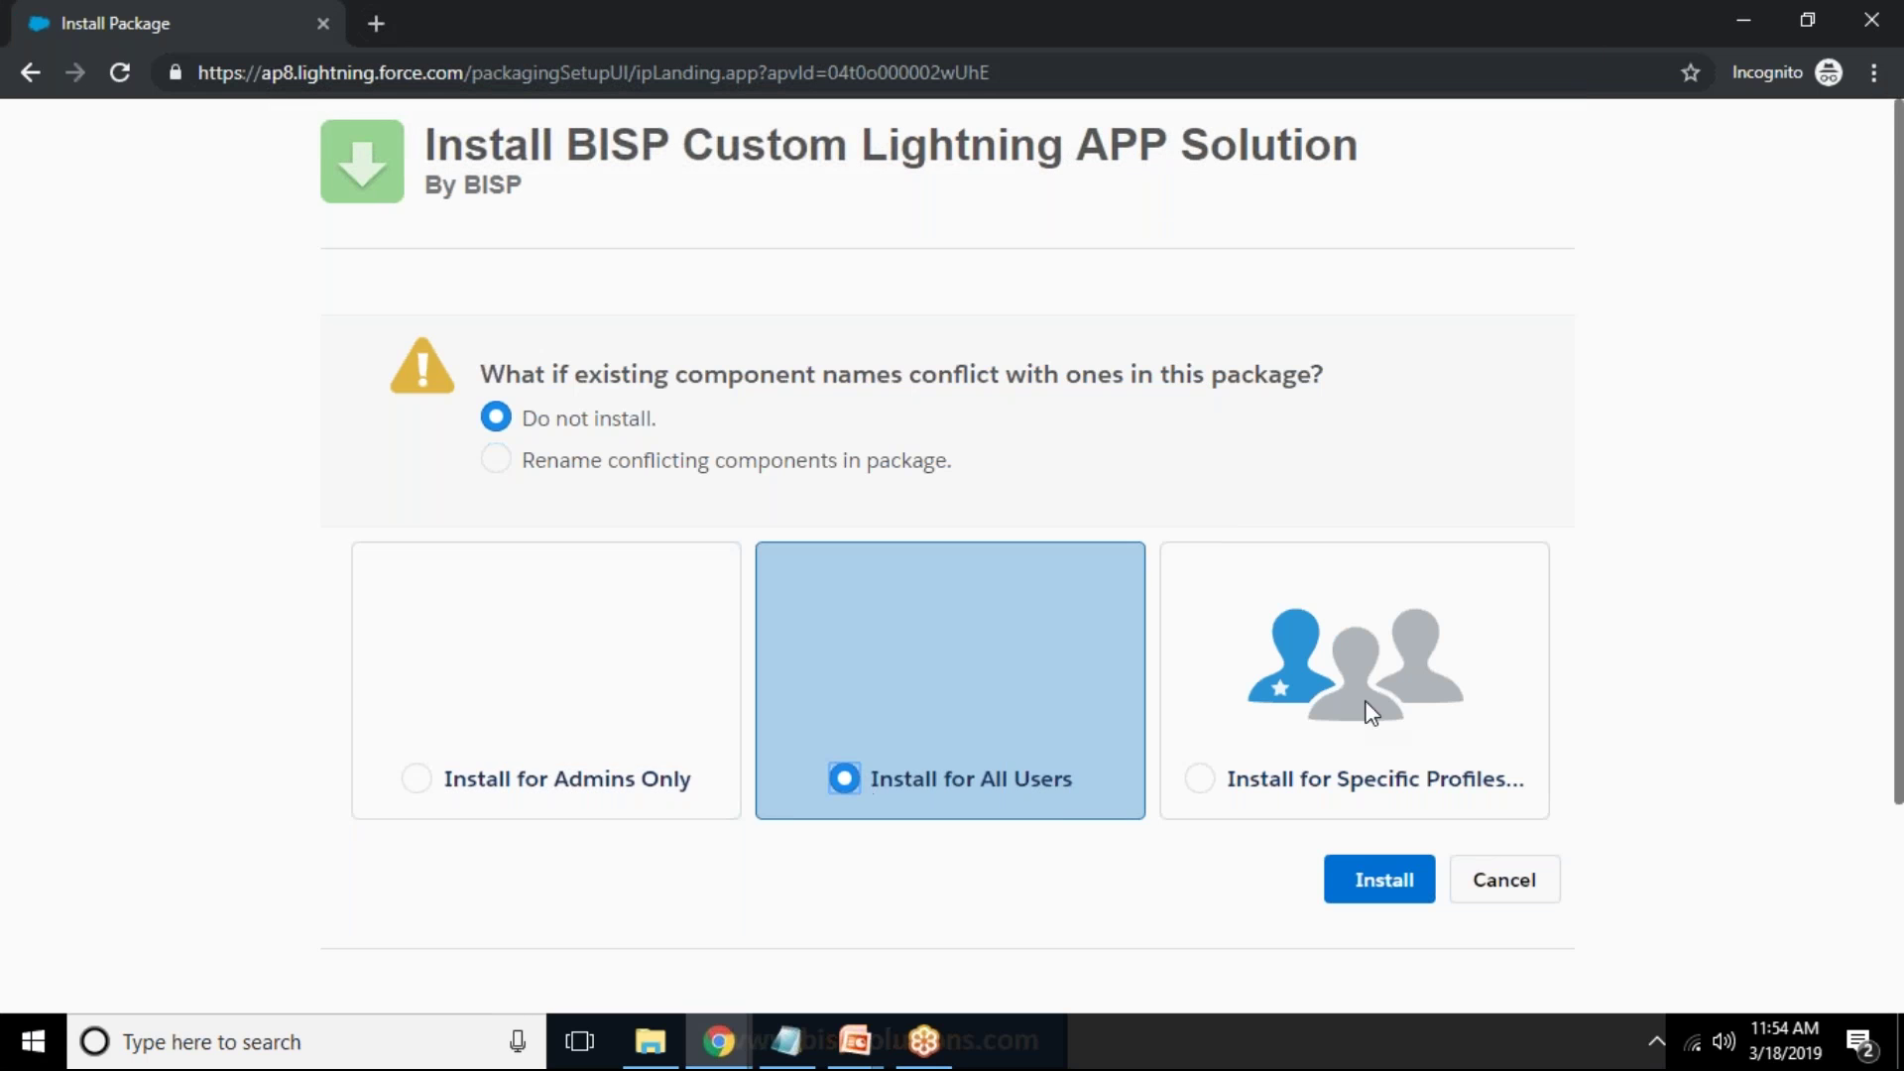
left_click(1361, 882)
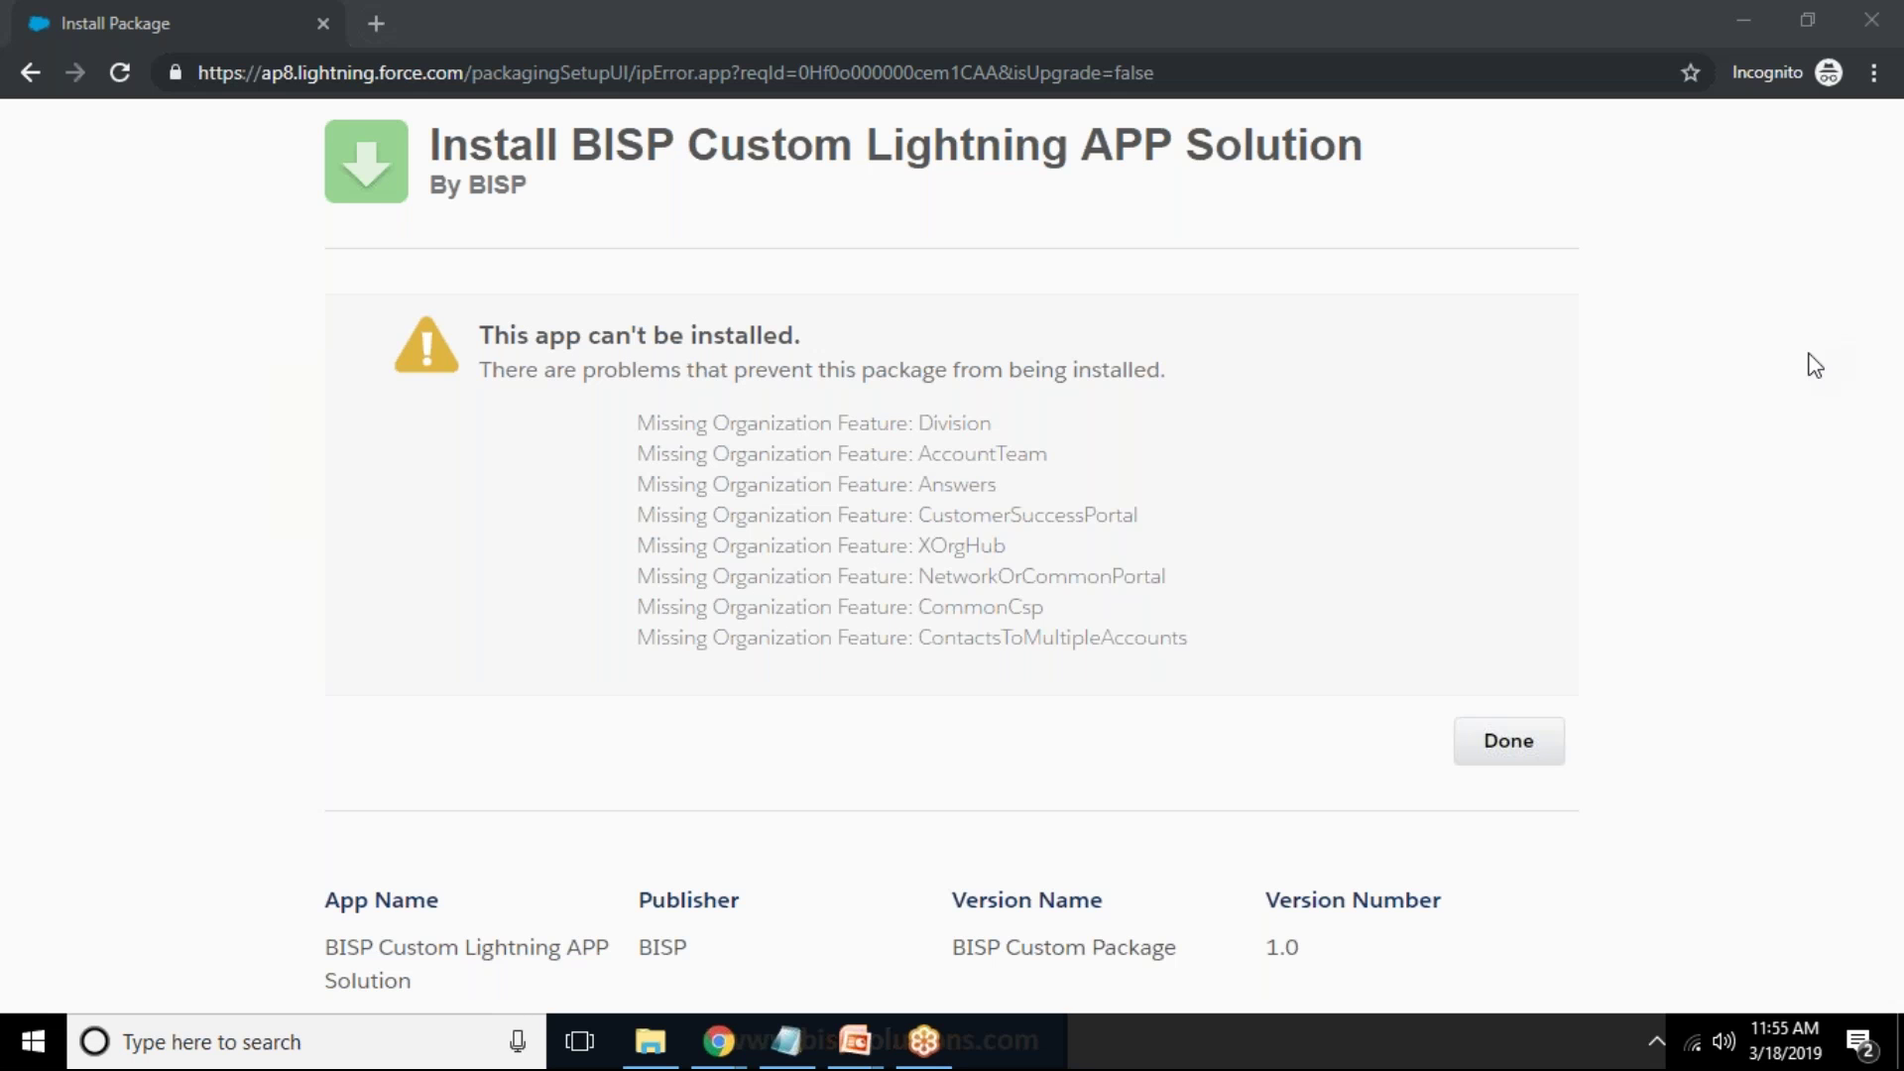
key("alt+Tab")
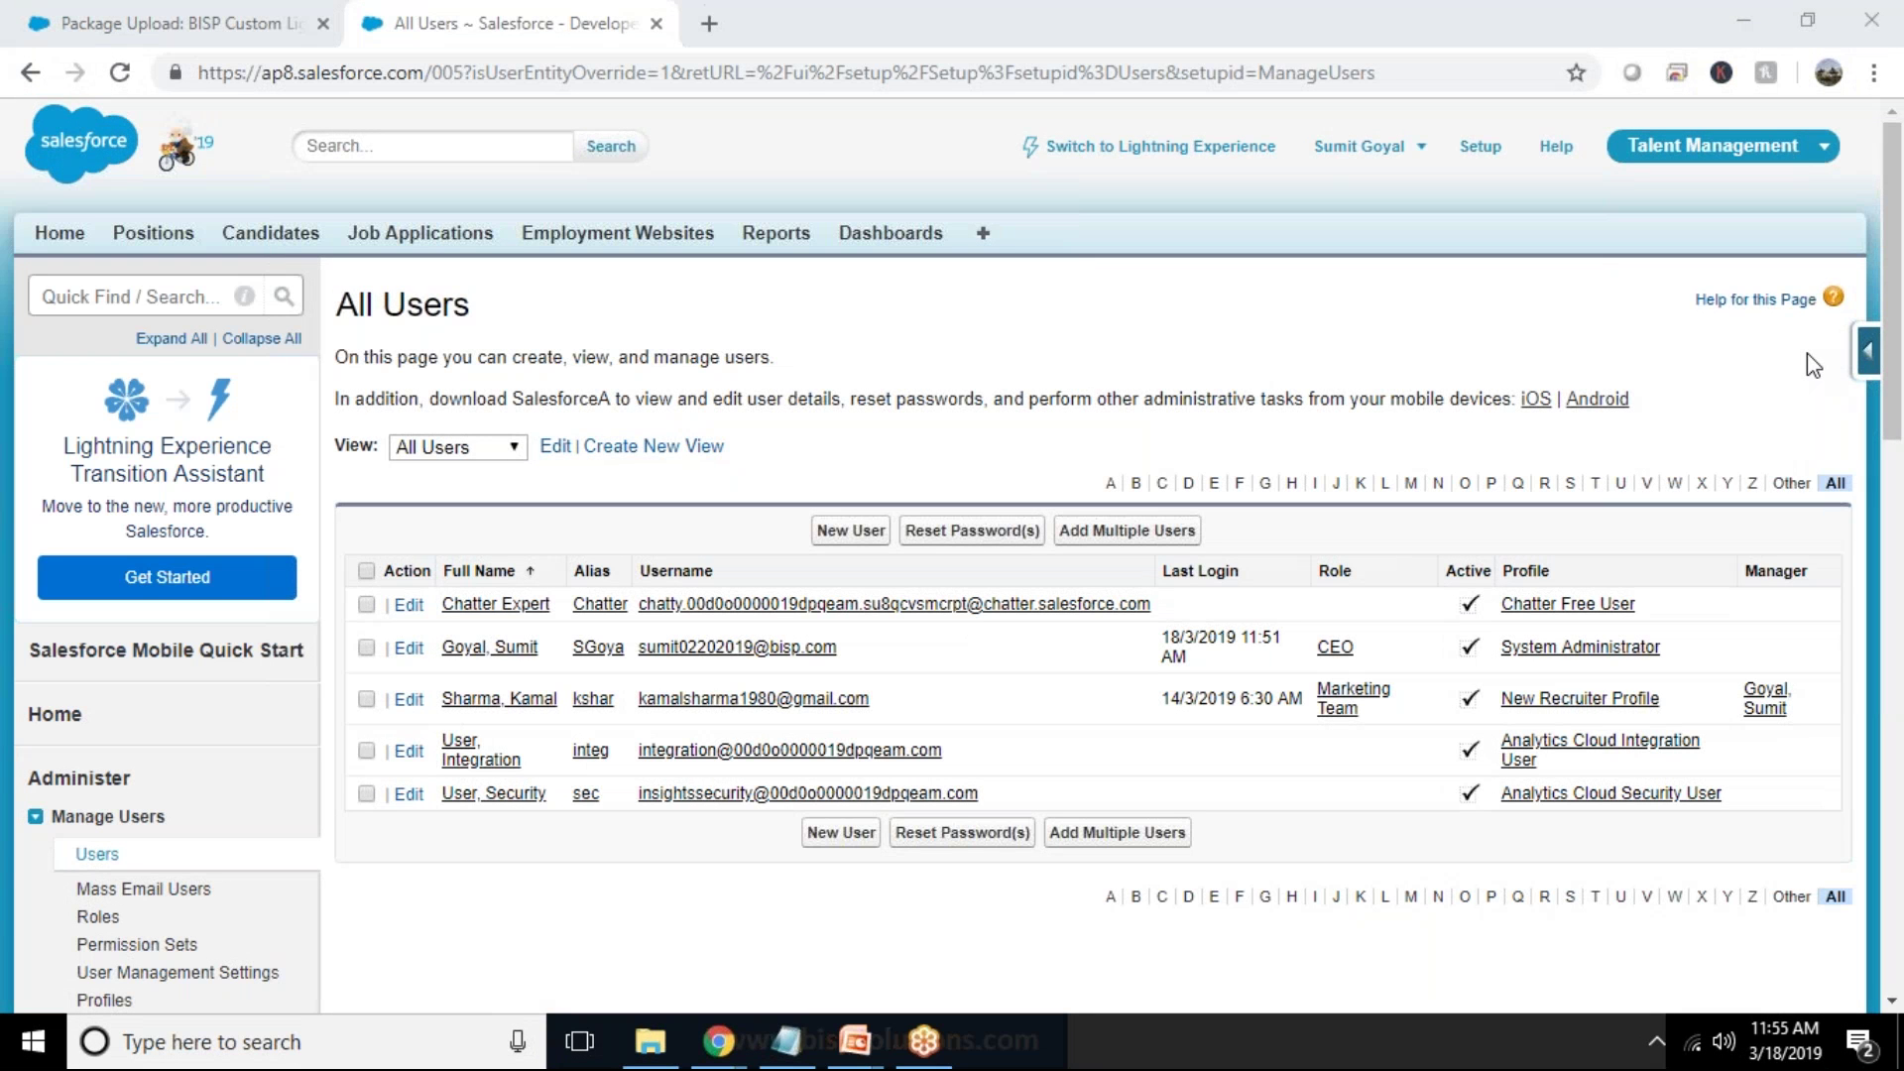
left_click(248, 22)
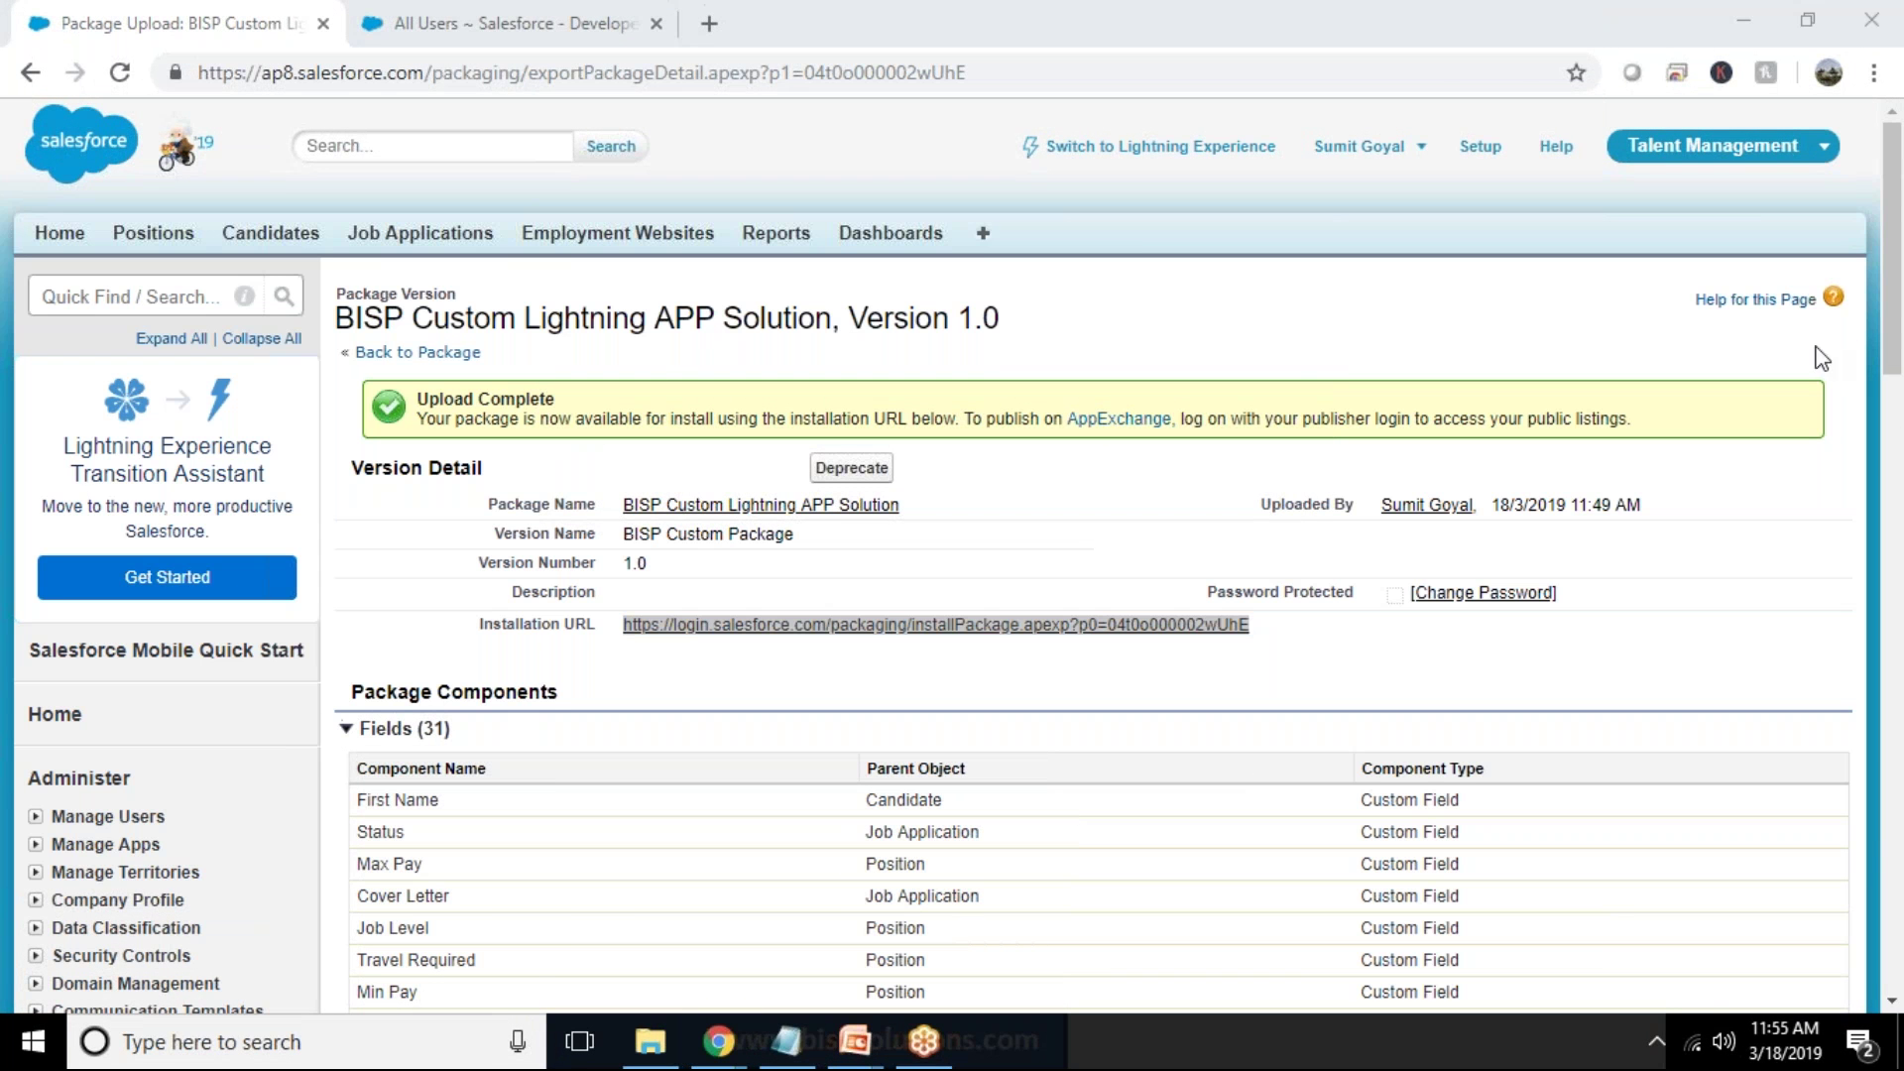
key("alt+Tab")
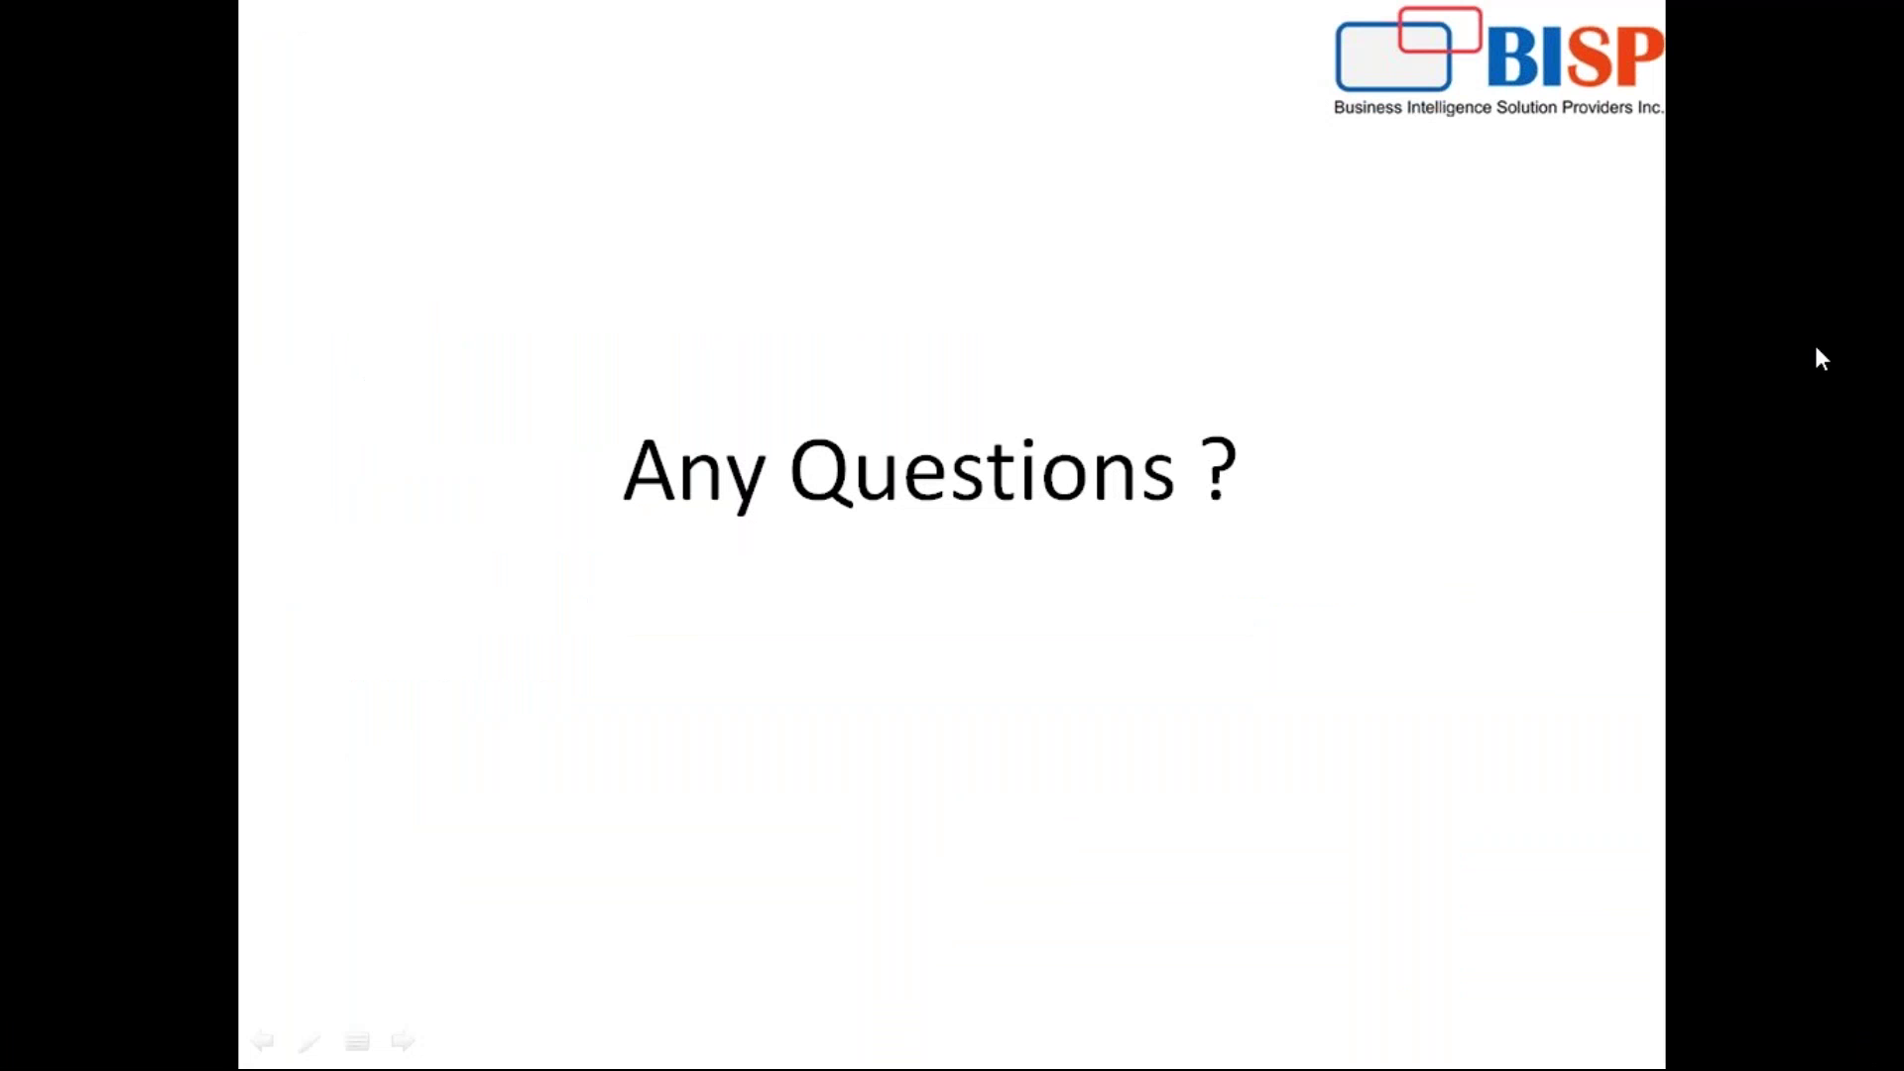